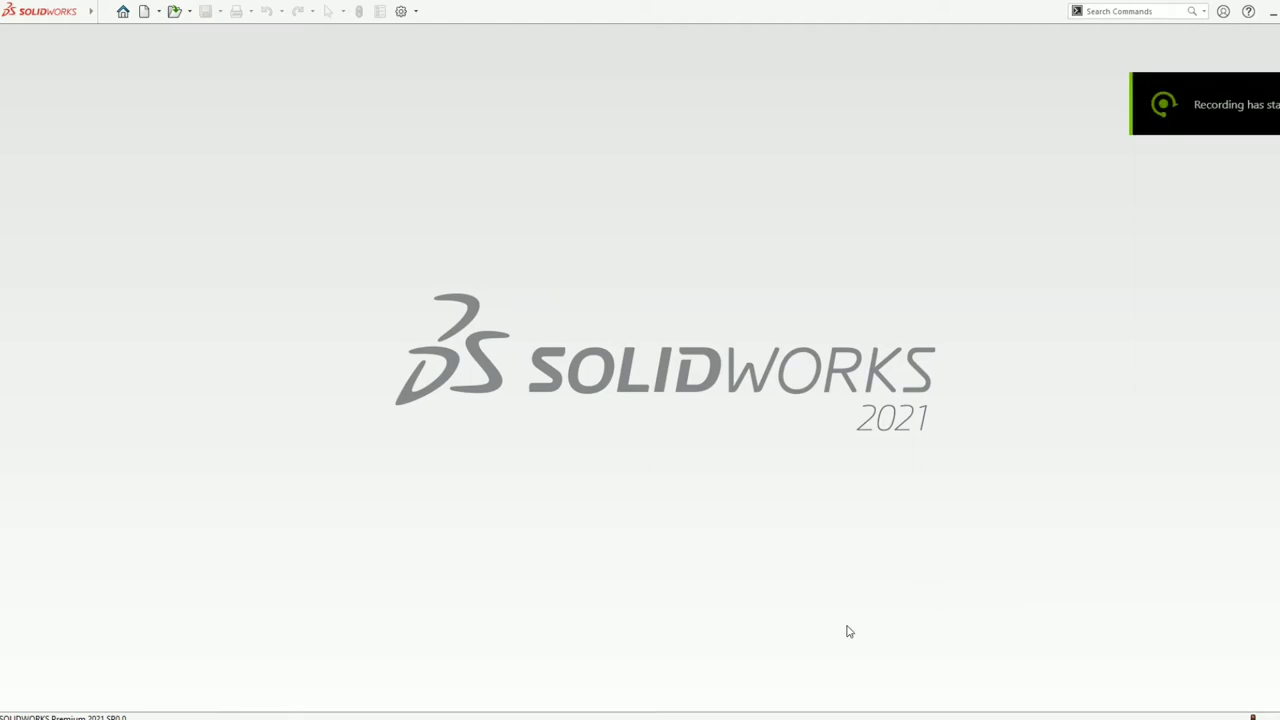
Step: Create a new part document, Part3, and start Sketch1 on its Top Plane
click(104, 11)
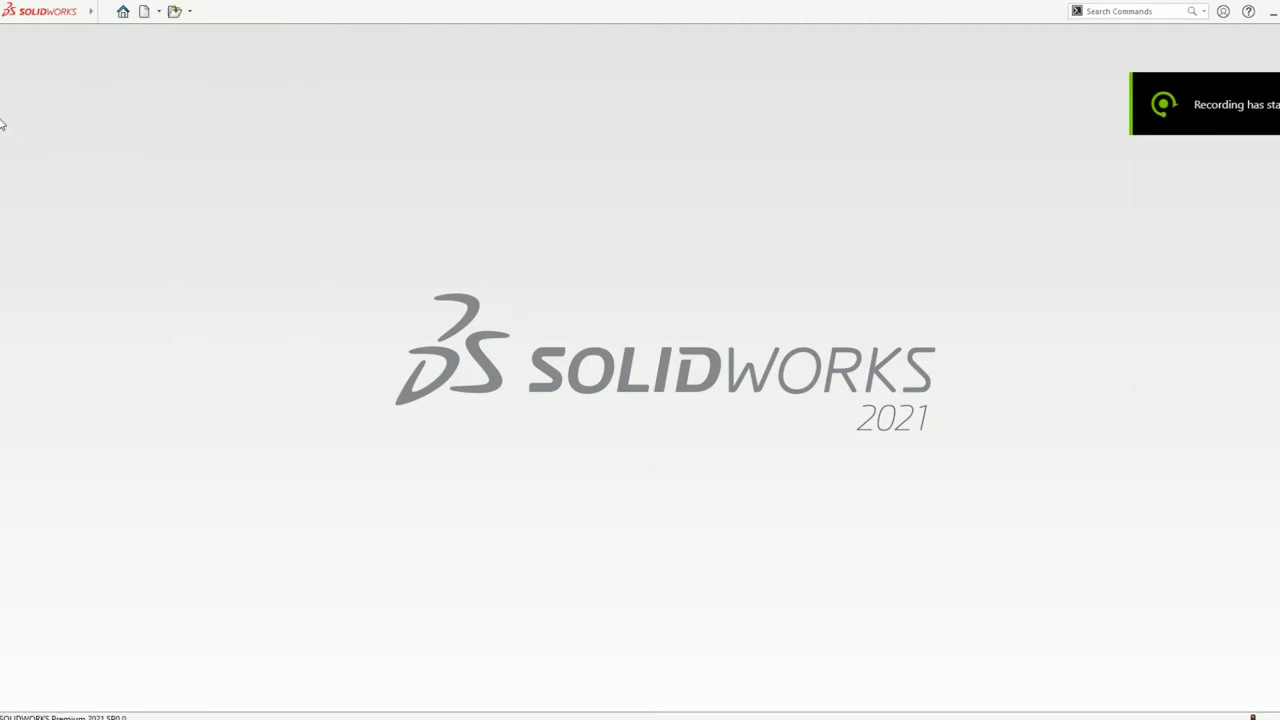
click(158, 11)
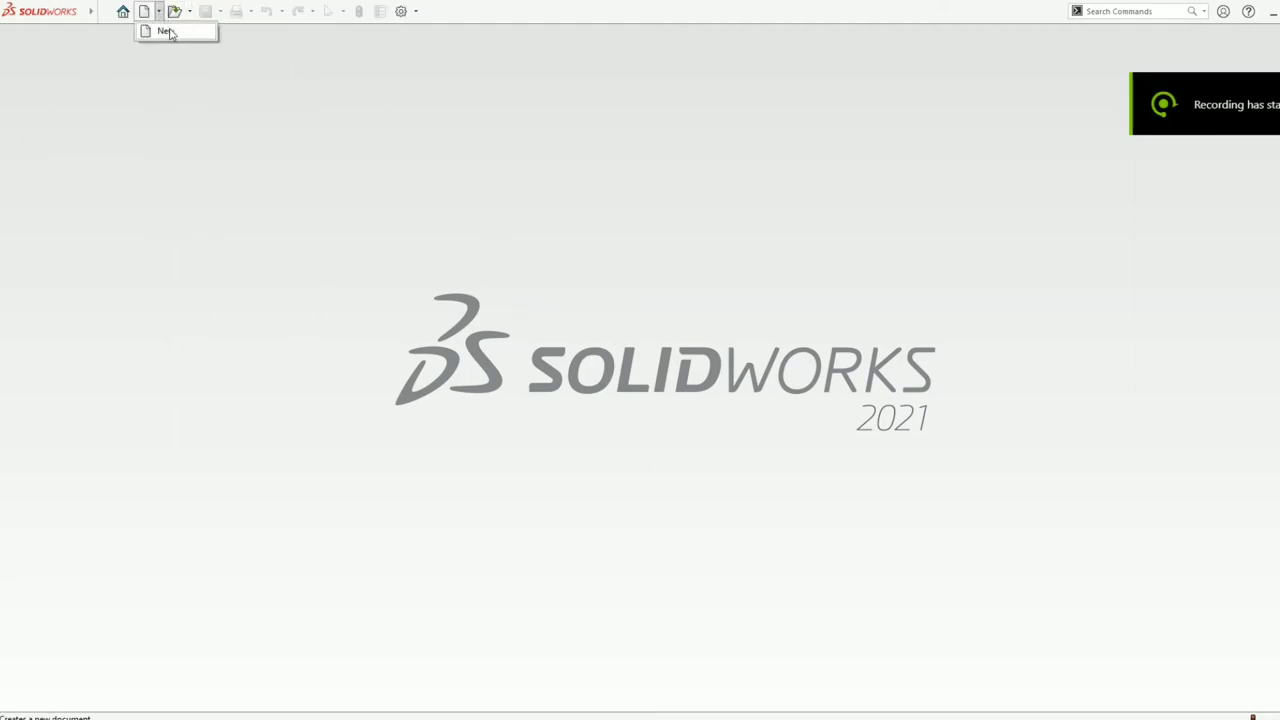
click(166, 31)
double_click(315, 342)
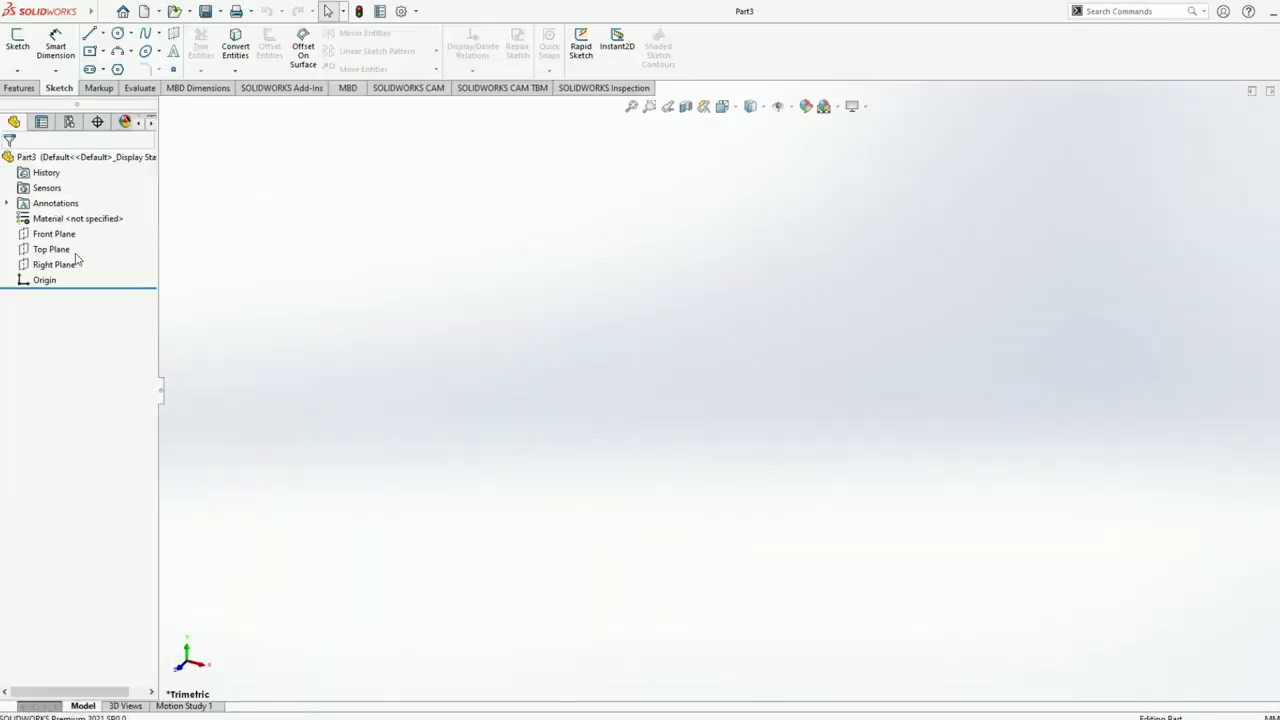
click(50, 249)
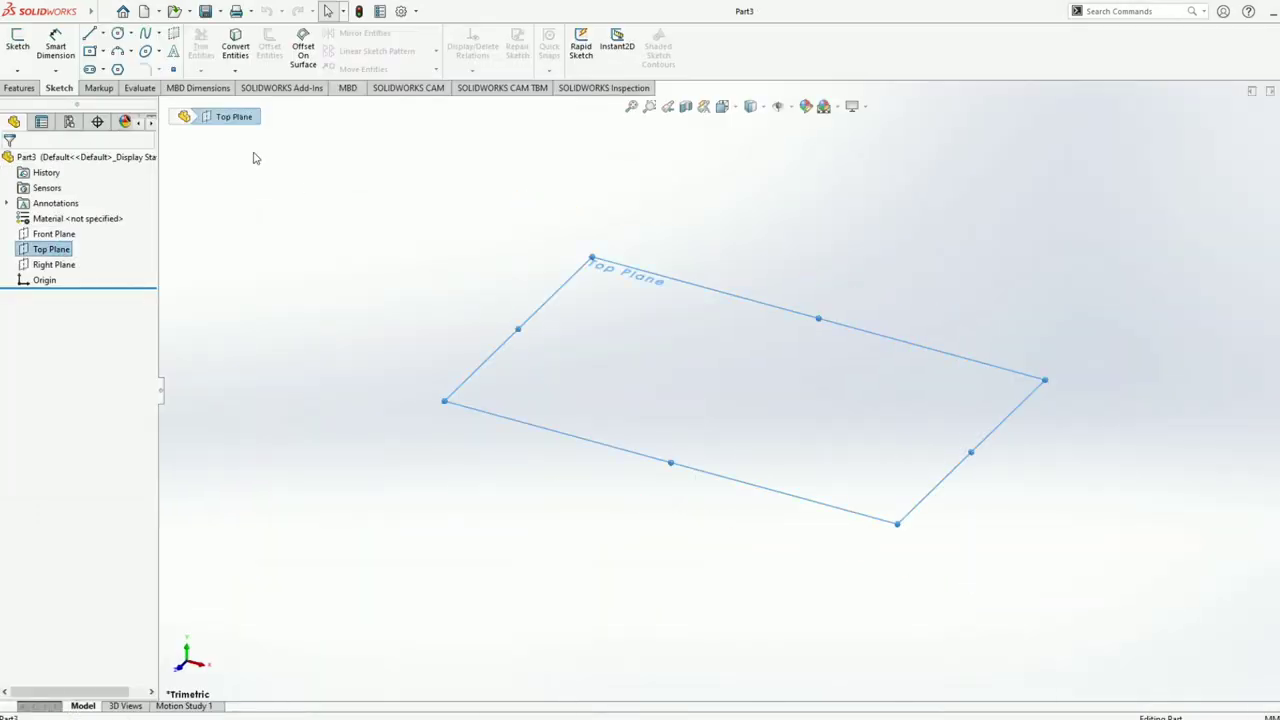
click(17, 42)
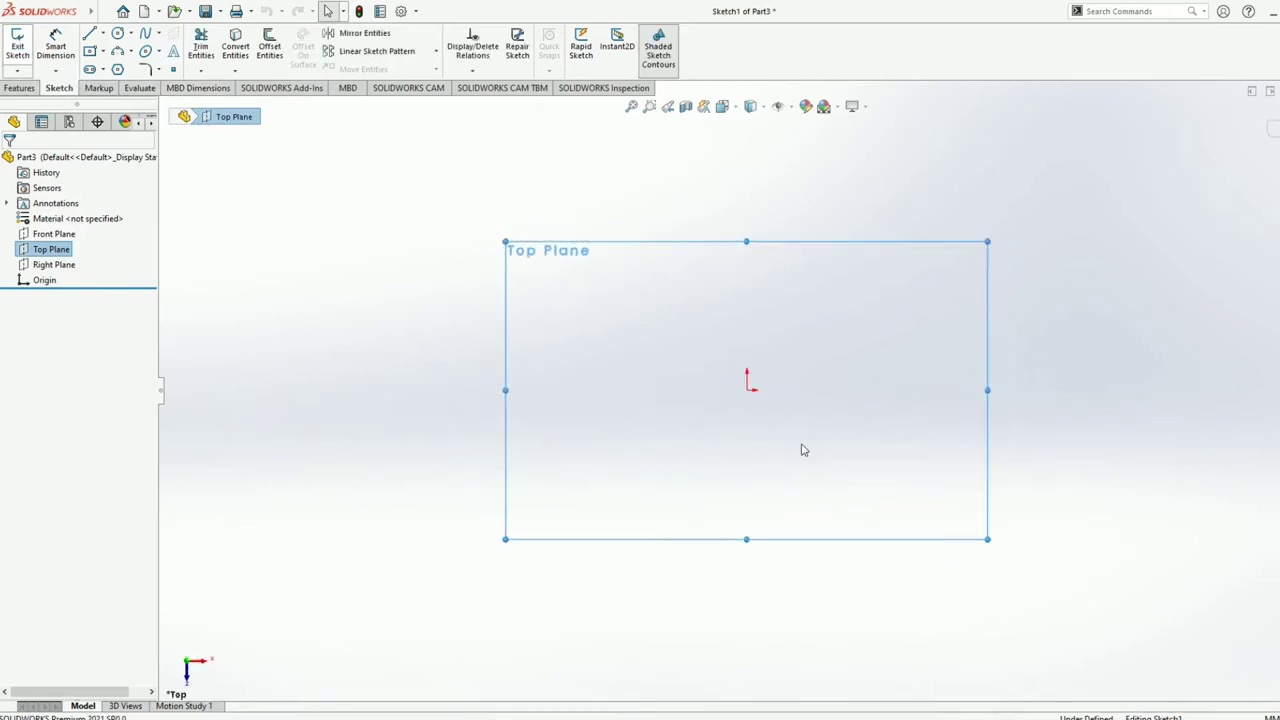
Step: Draw a circle centred on the origin and dimension its diameter to 120 mm
click(123, 37)
click(748, 388)
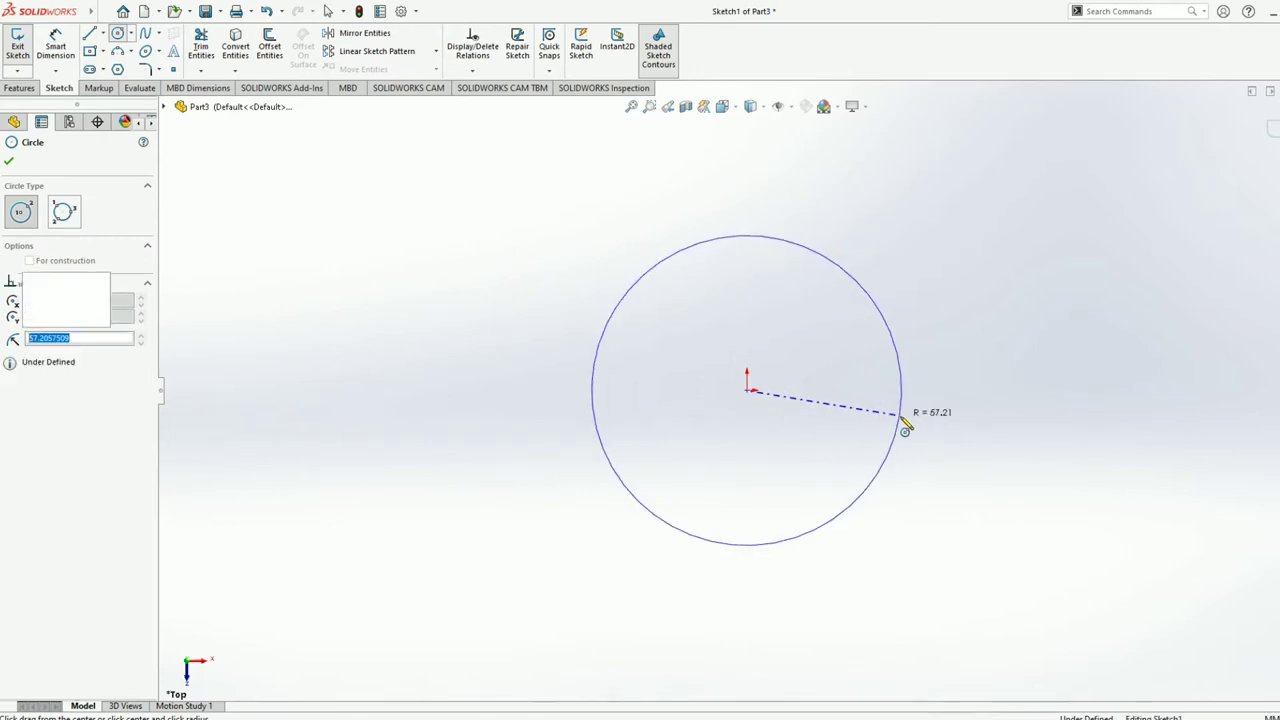
click(903, 420)
click(56, 44)
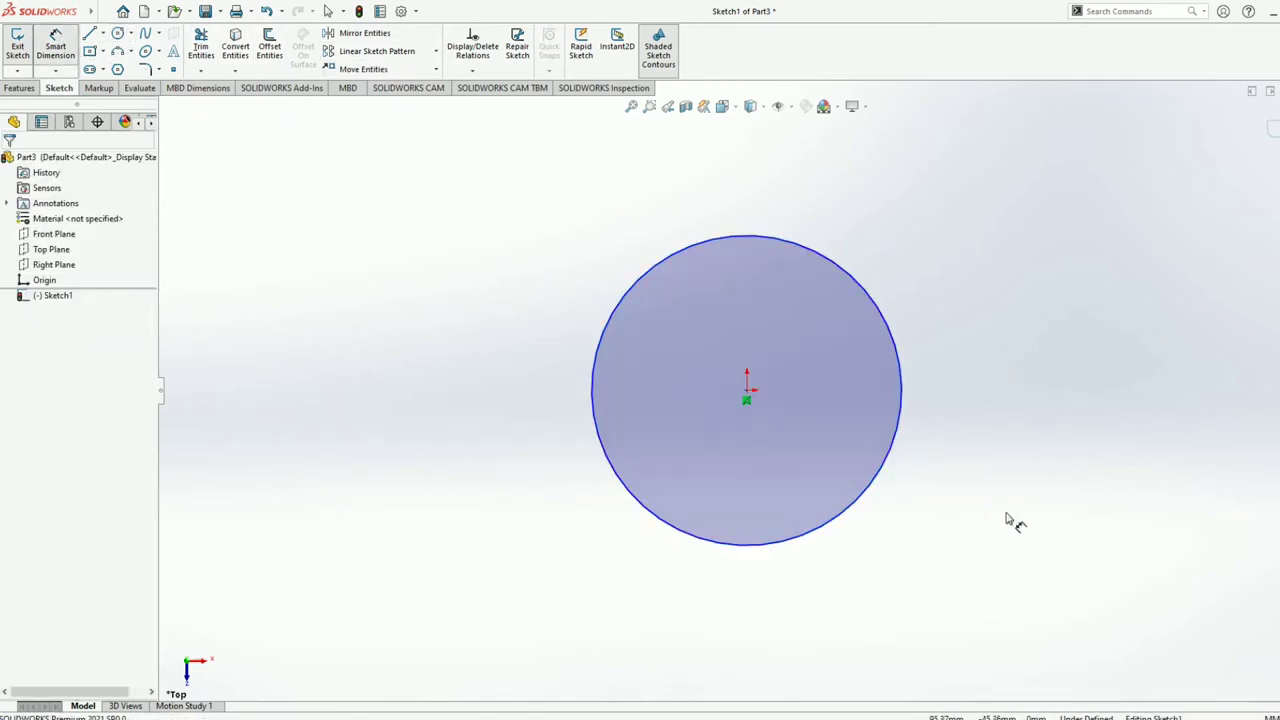
click(903, 414)
click(1113, 457)
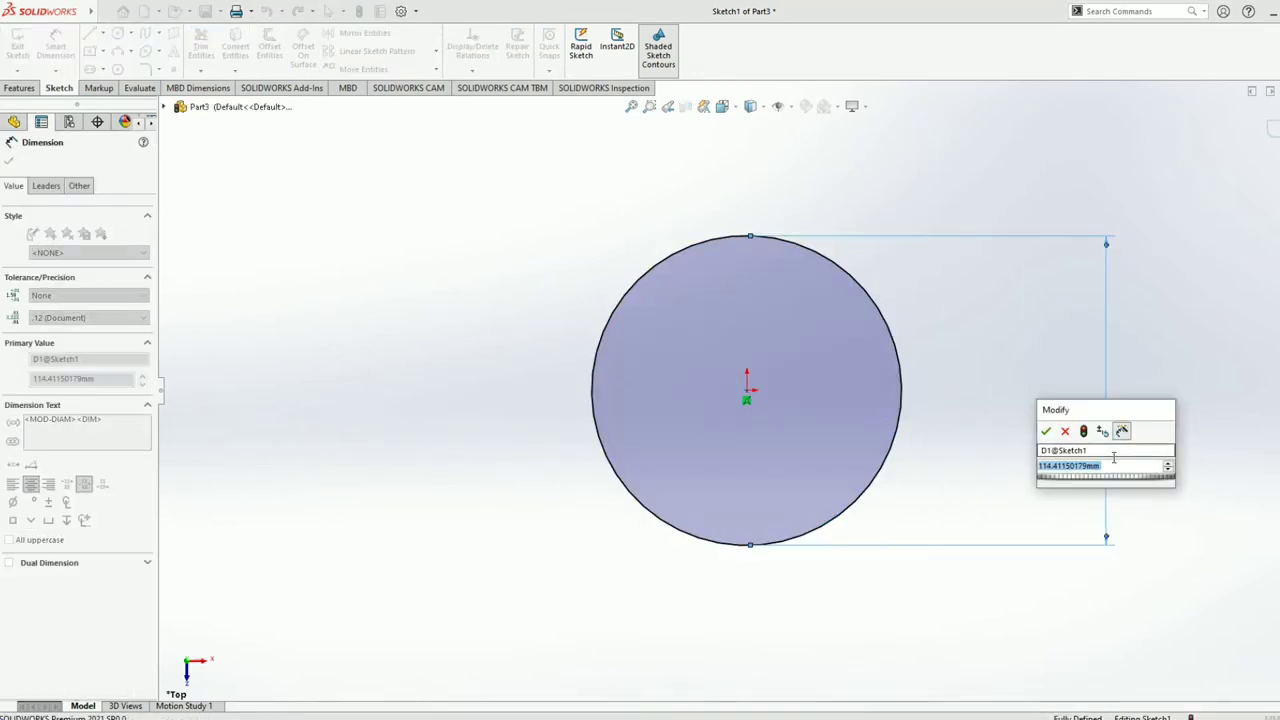
text(120)
key(Return)
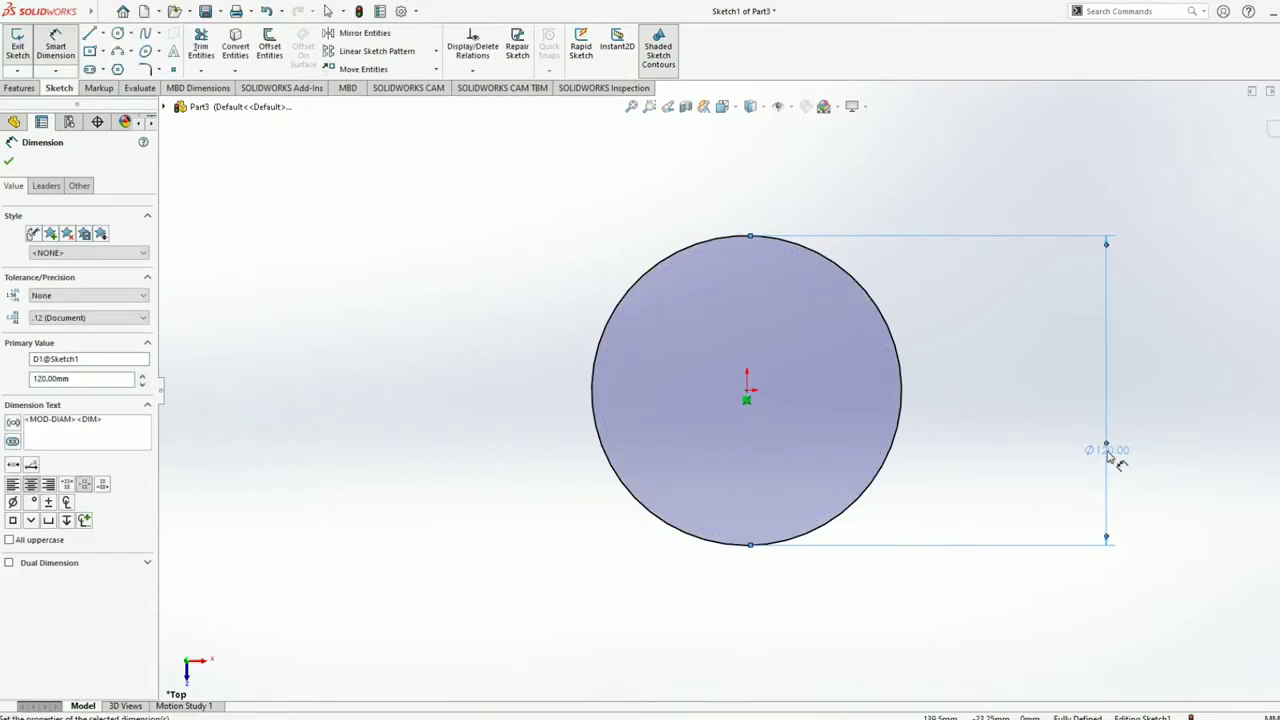
key(Escape)
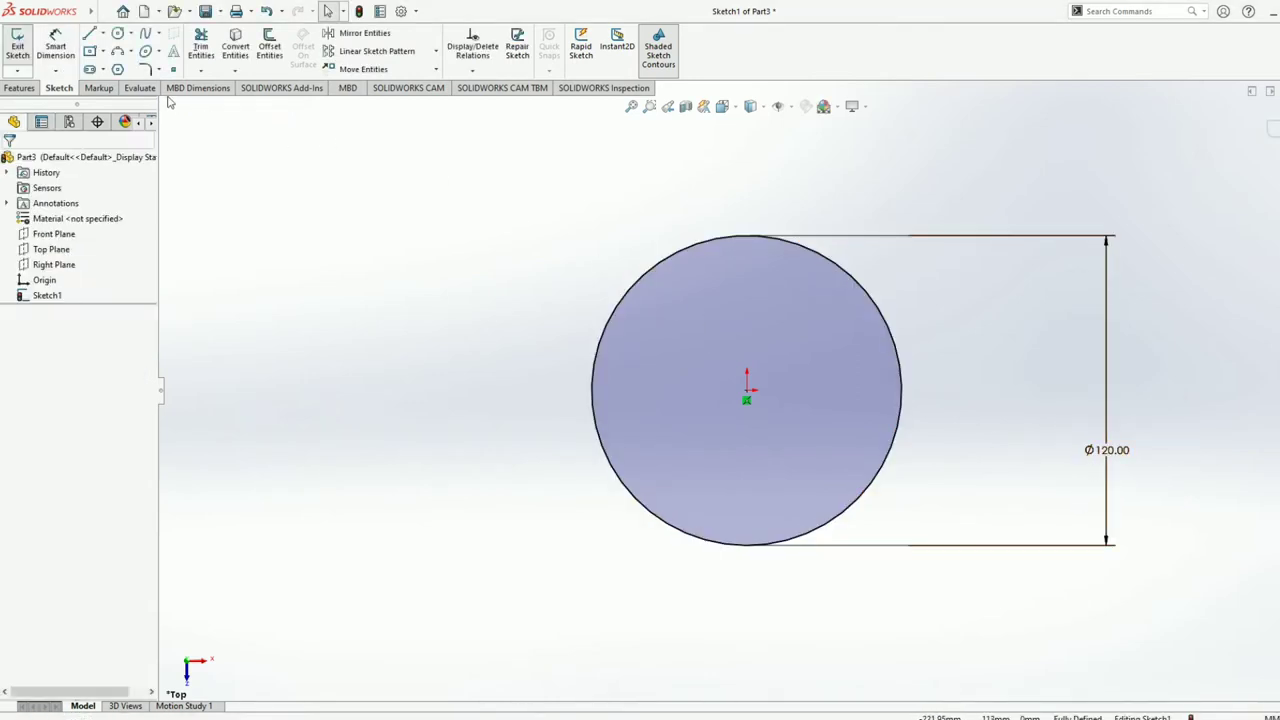
click(117, 33)
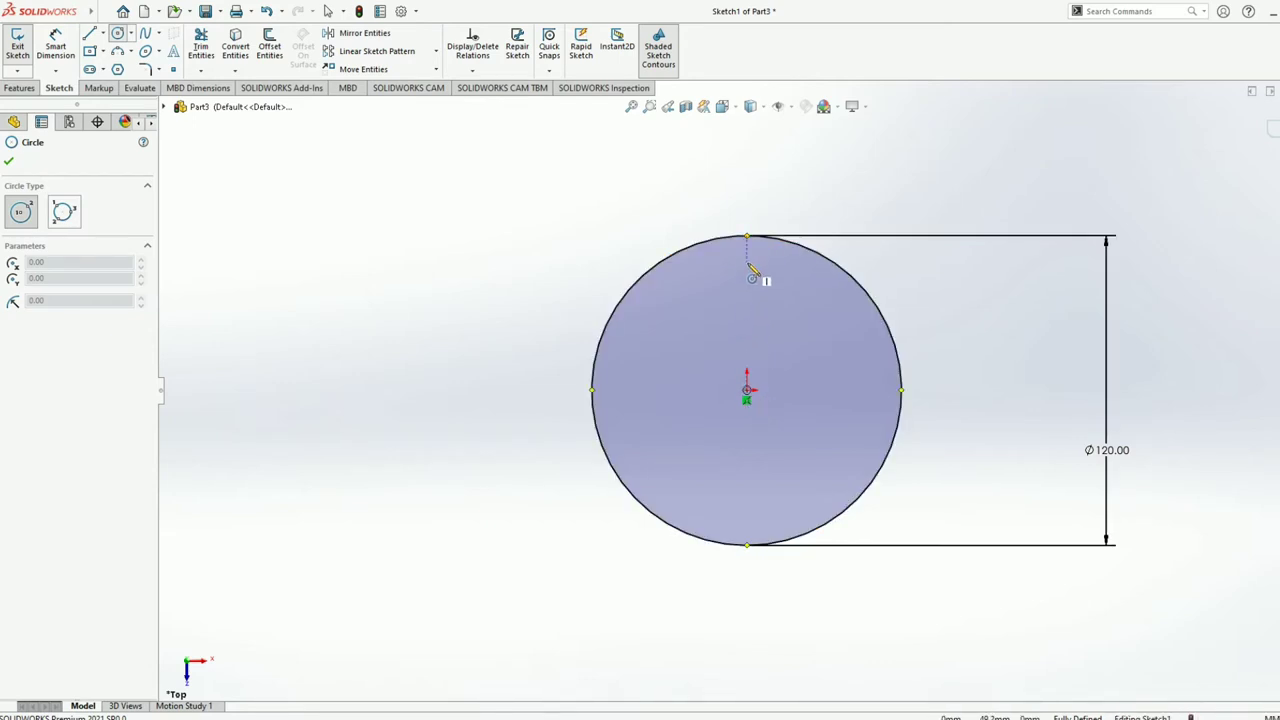
Step: Draw a circle centred on the big circle's top point and dimension it to Ø30 mm
click(747, 237)
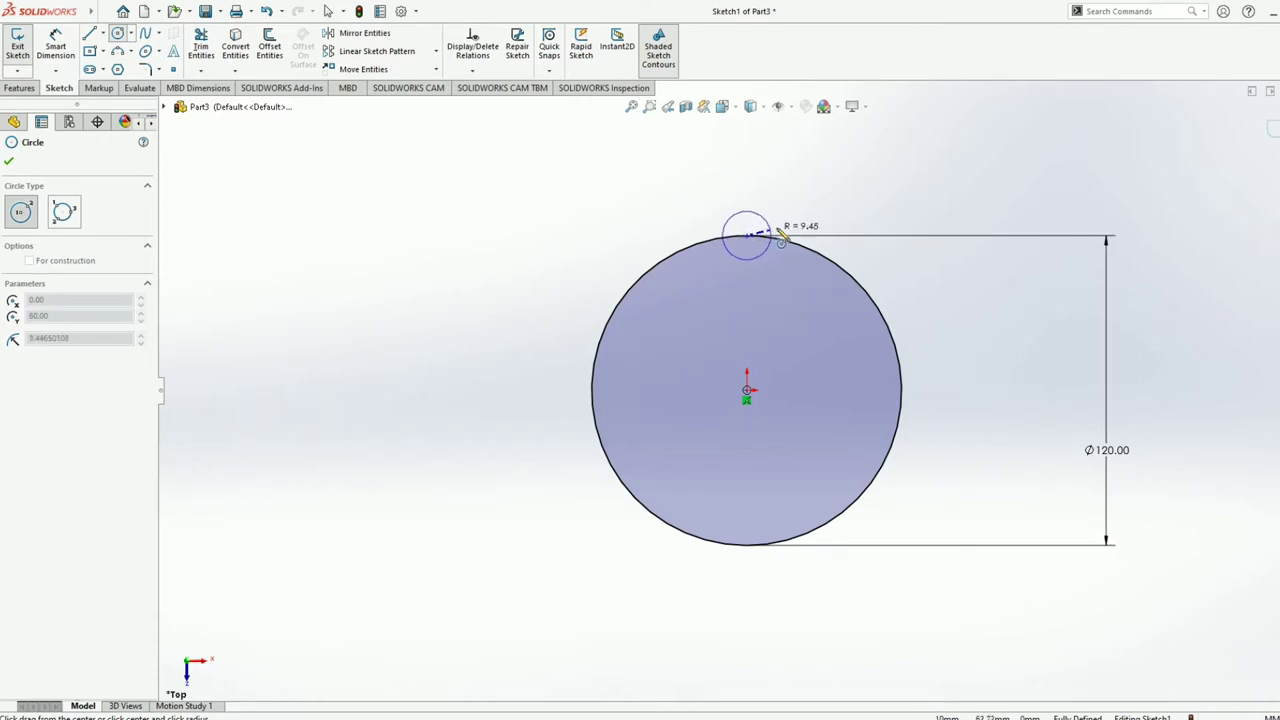
click(774, 211)
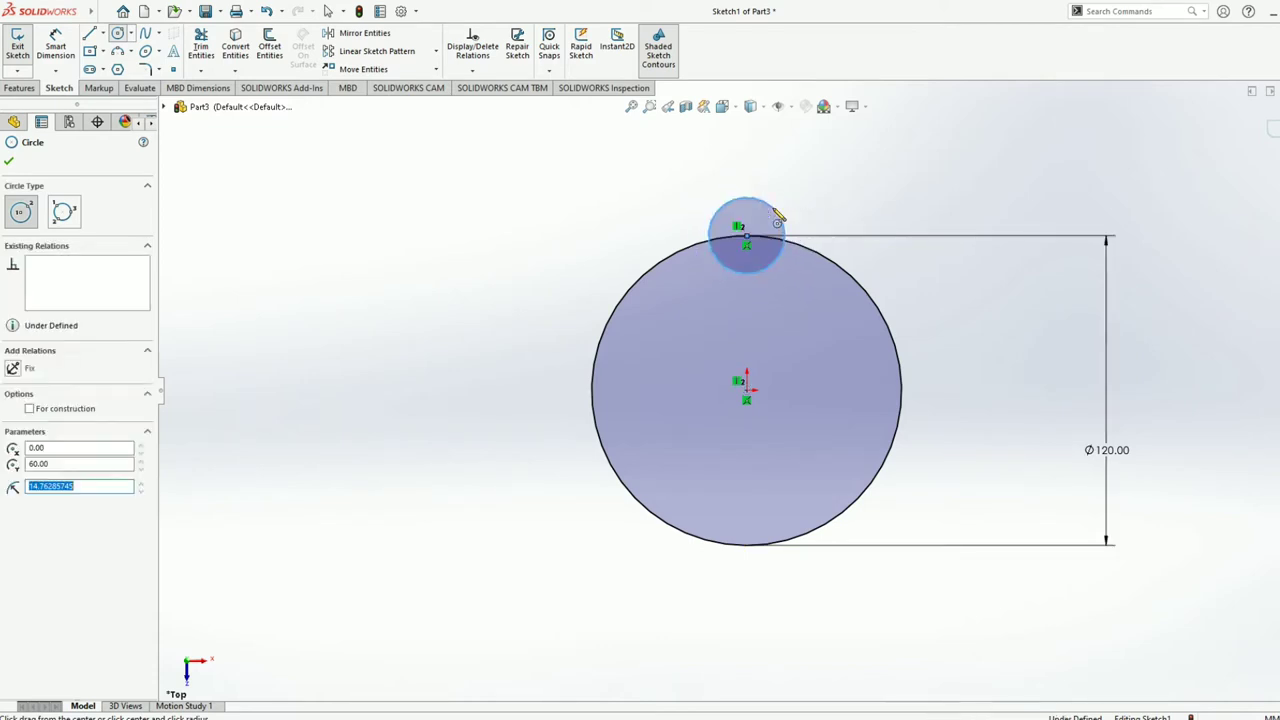
click(62, 46)
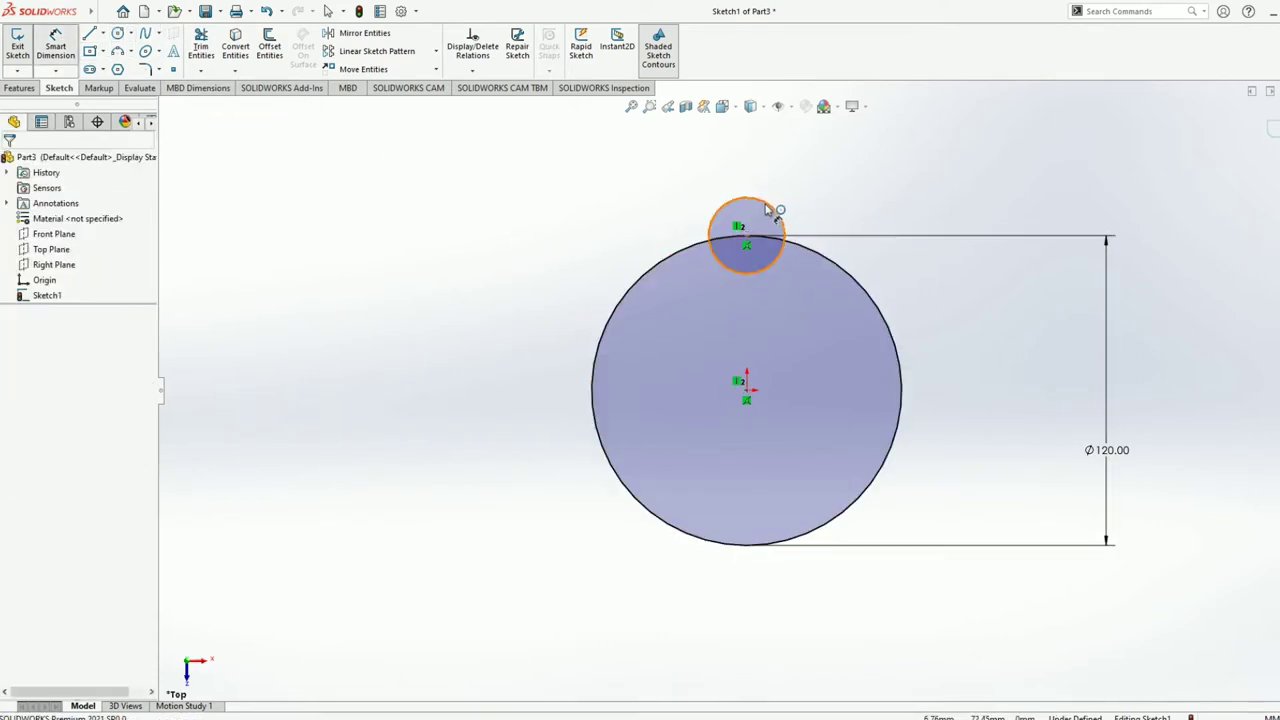
click(774, 211)
click(934, 245)
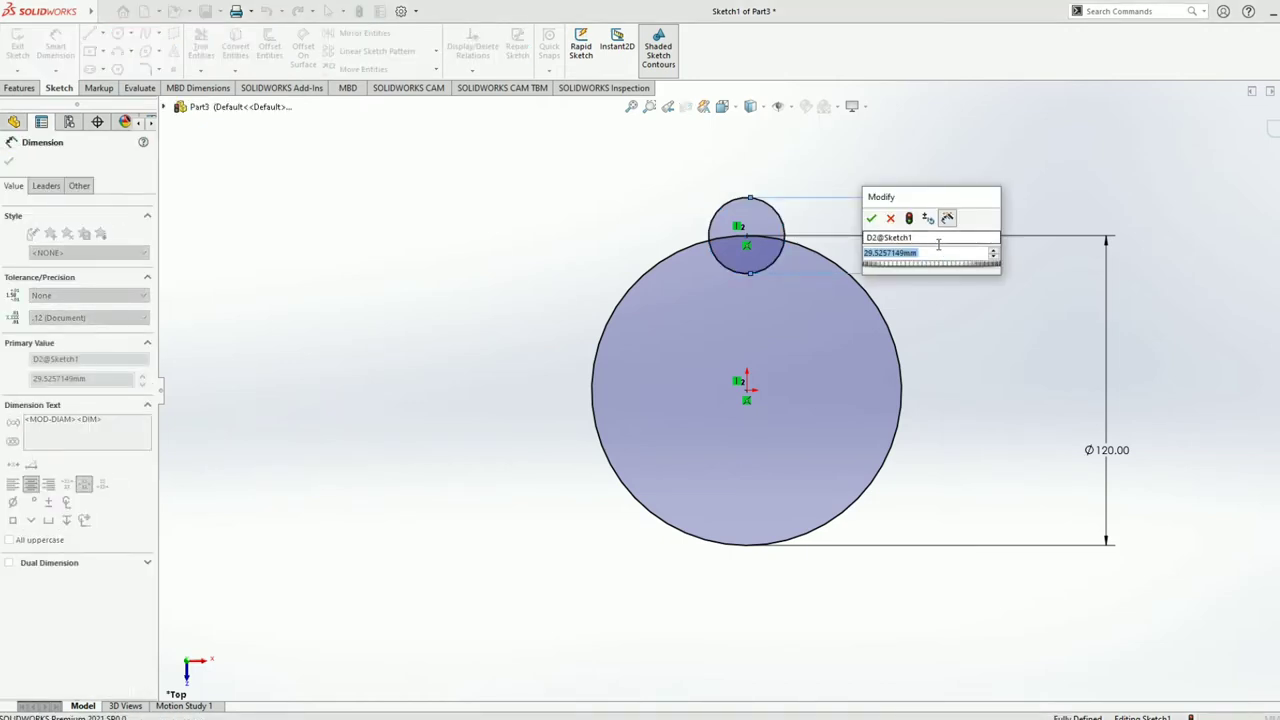
text(30)
key(Return)
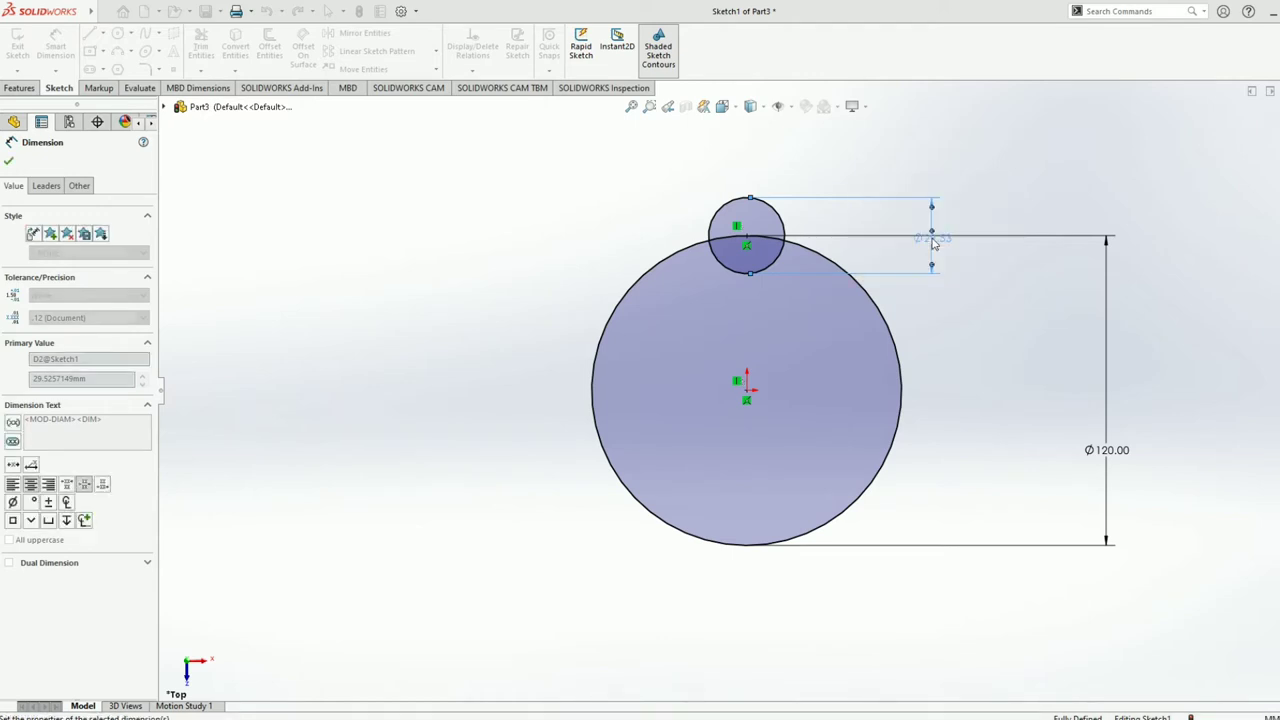
click(1006, 243)
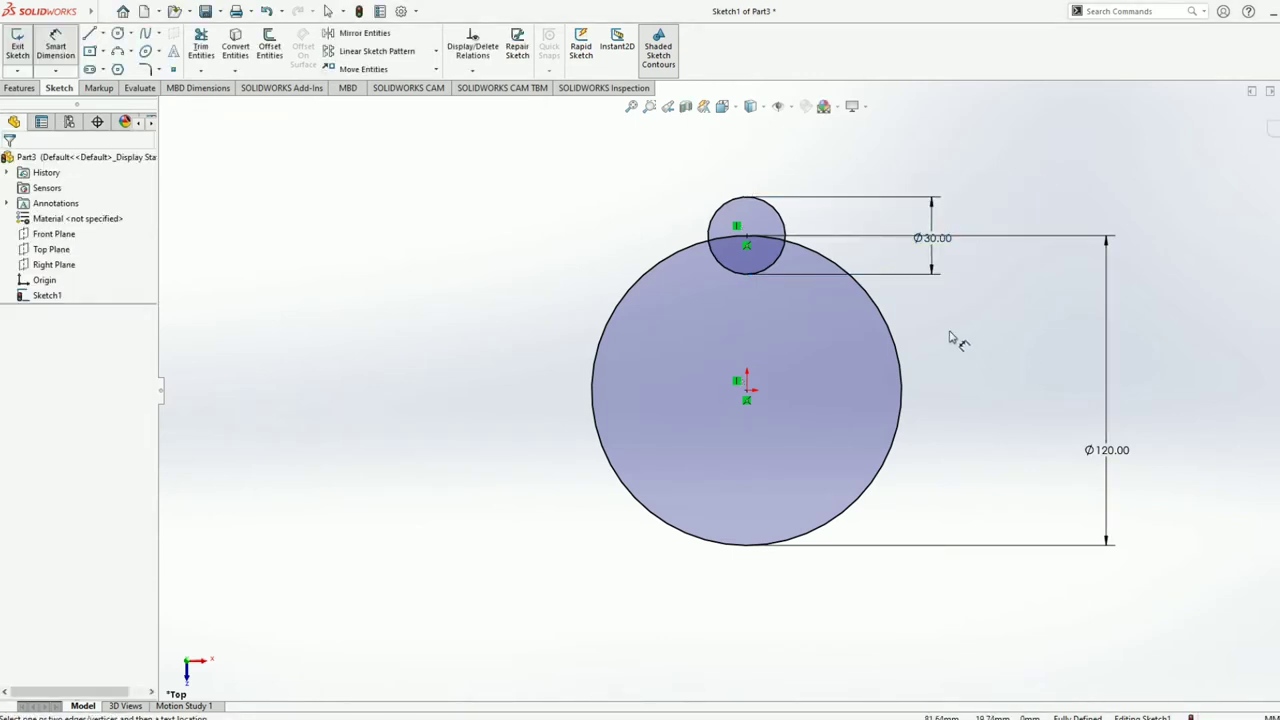
Step: Delete the large 120 mm circle, confirming the deletion
click(902, 375)
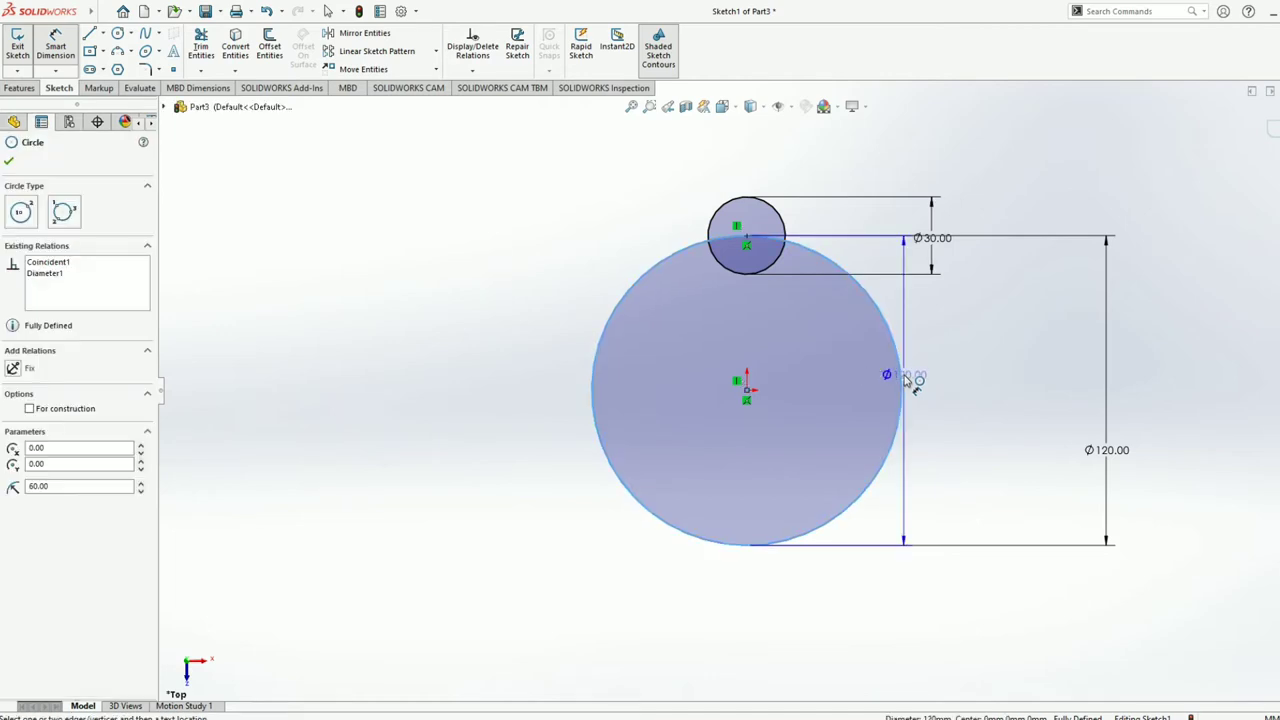
key(Delete)
click(591, 369)
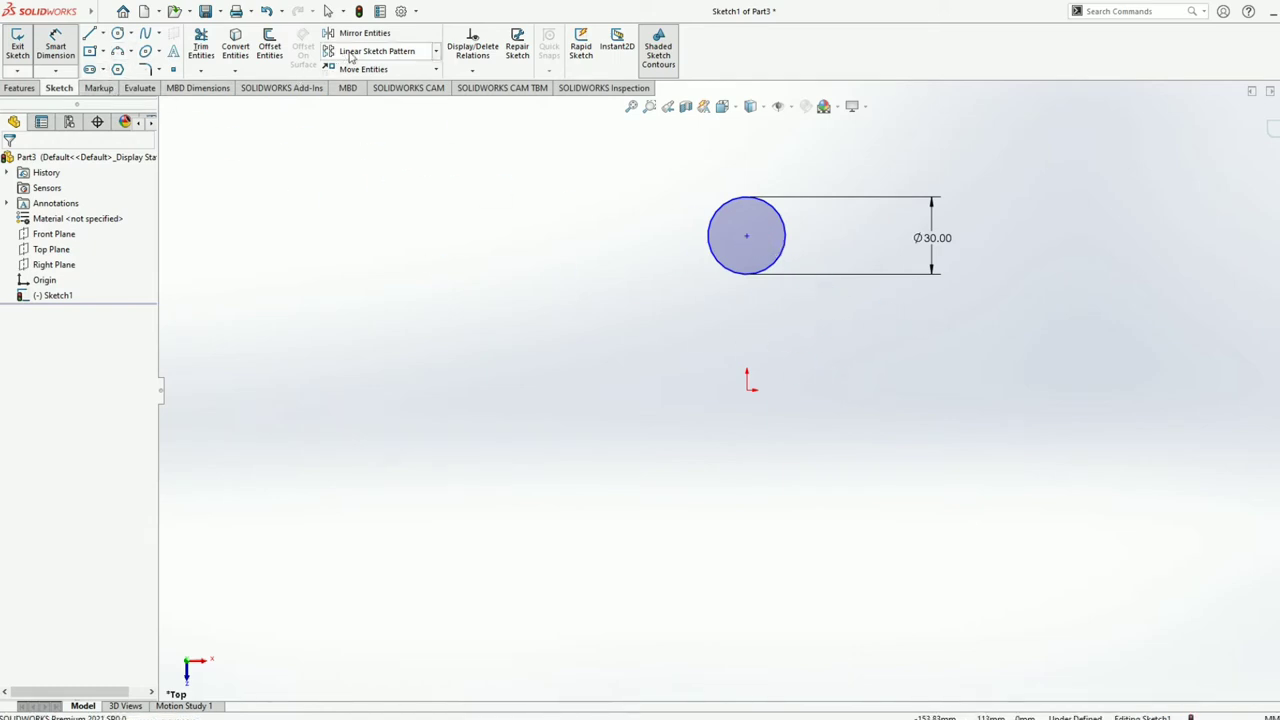
Step: Dimension the small circle's centre 60 mm from the origin
click(746, 235)
click(747, 389)
click(1175, 405)
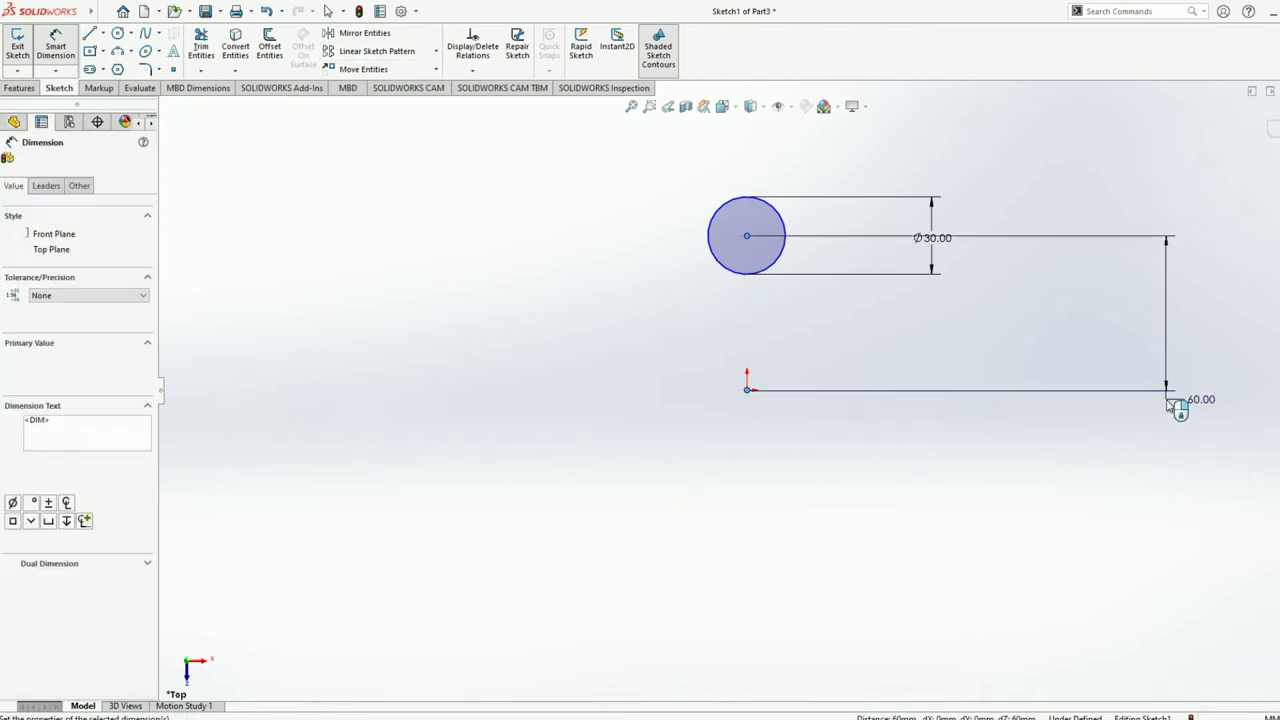
key(Return)
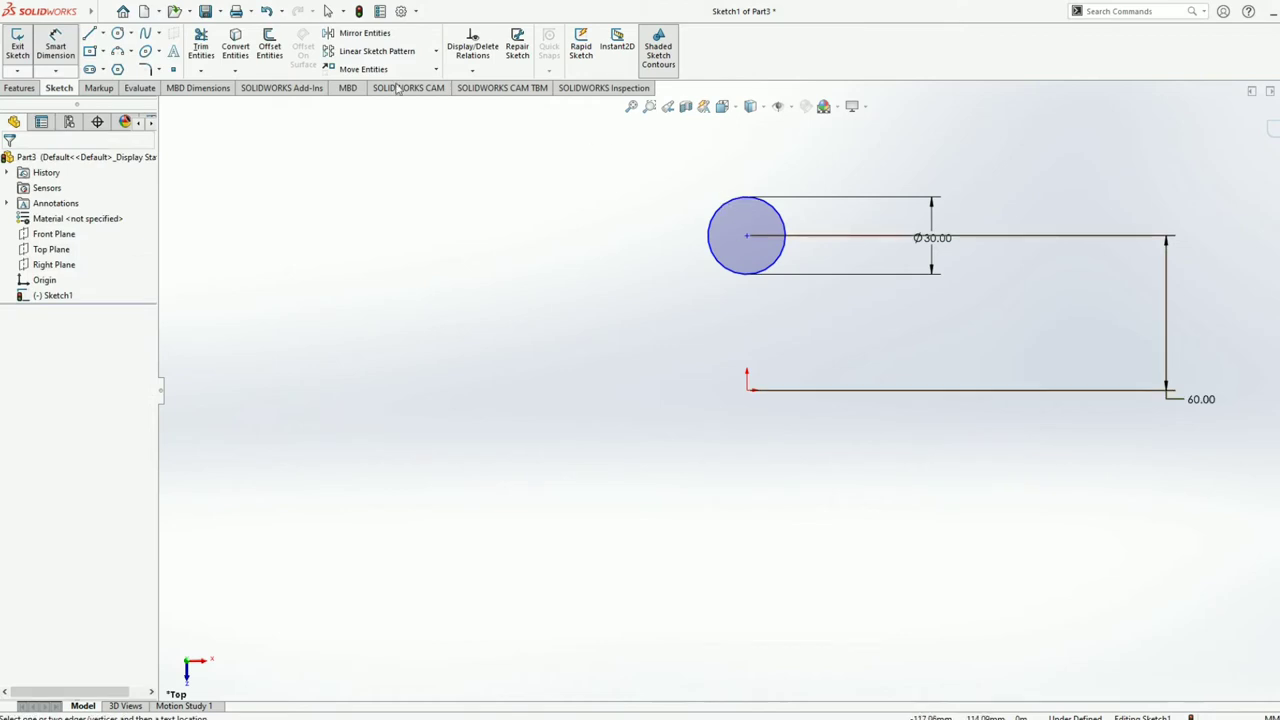
Step: Circular-pattern the Ø30 mm circle into 15 equally spaced instances over 360°
click(436, 51)
click(422, 87)
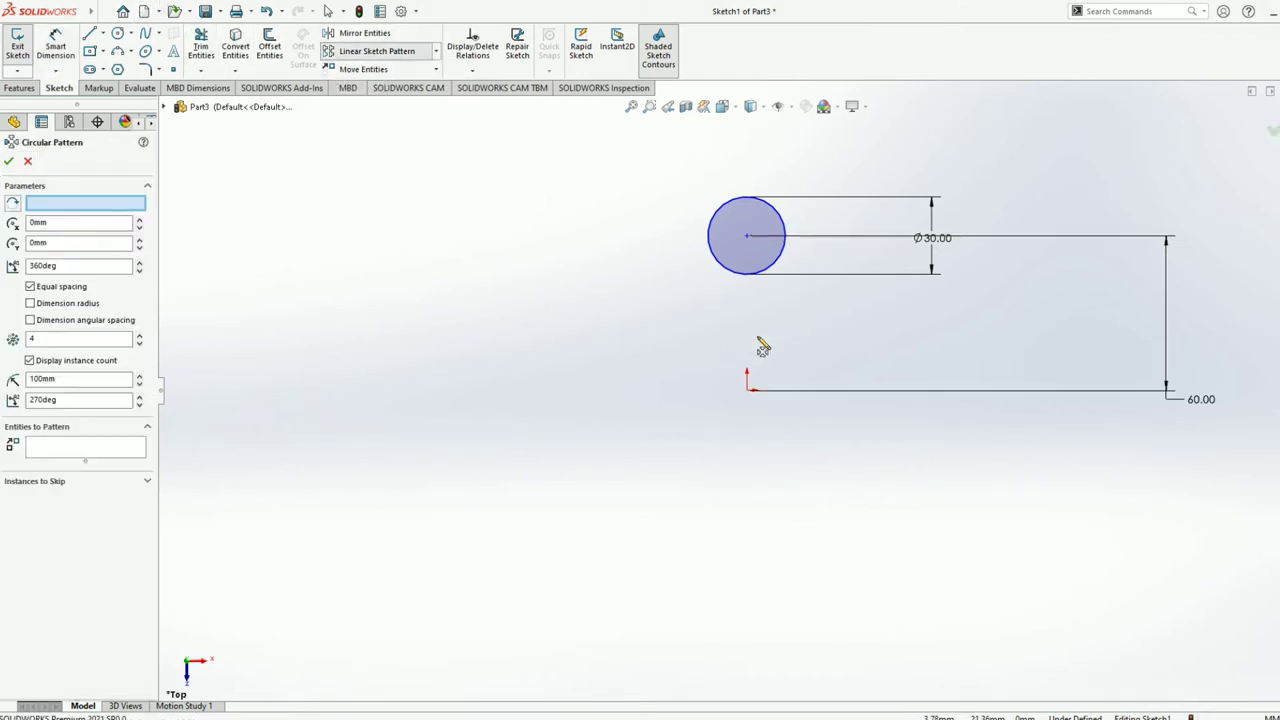
click(737, 275)
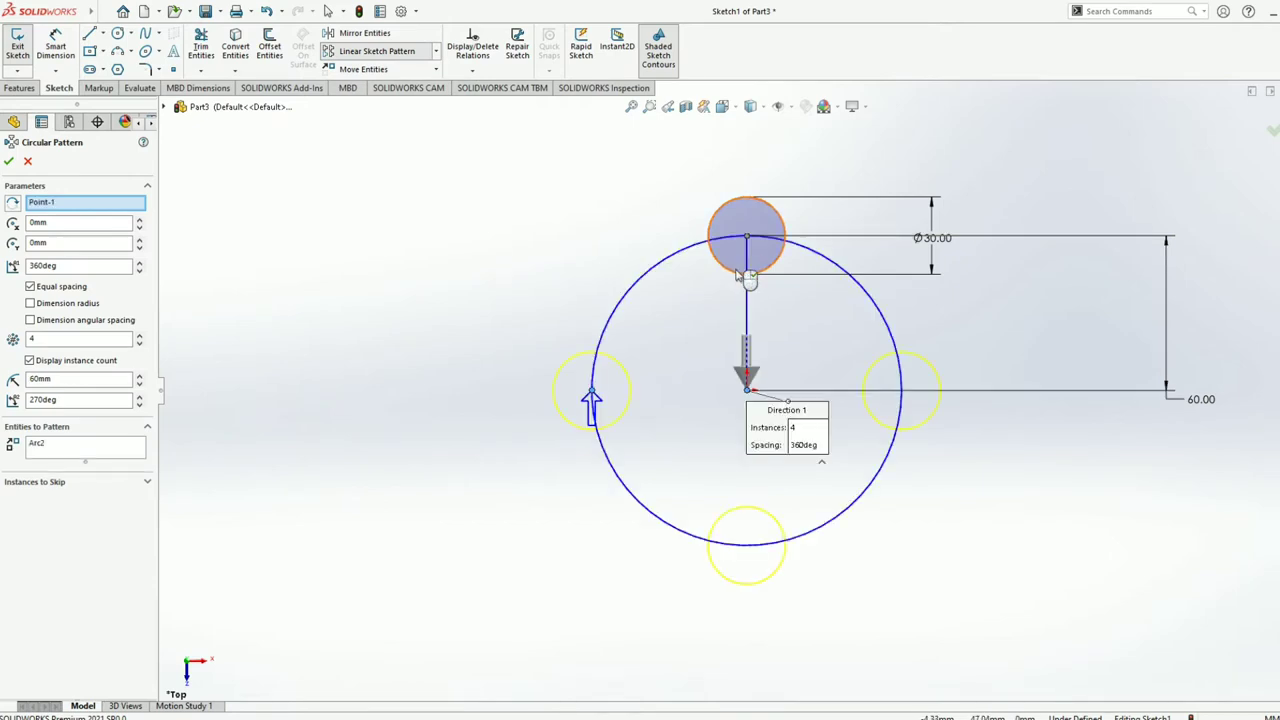
click(60, 340)
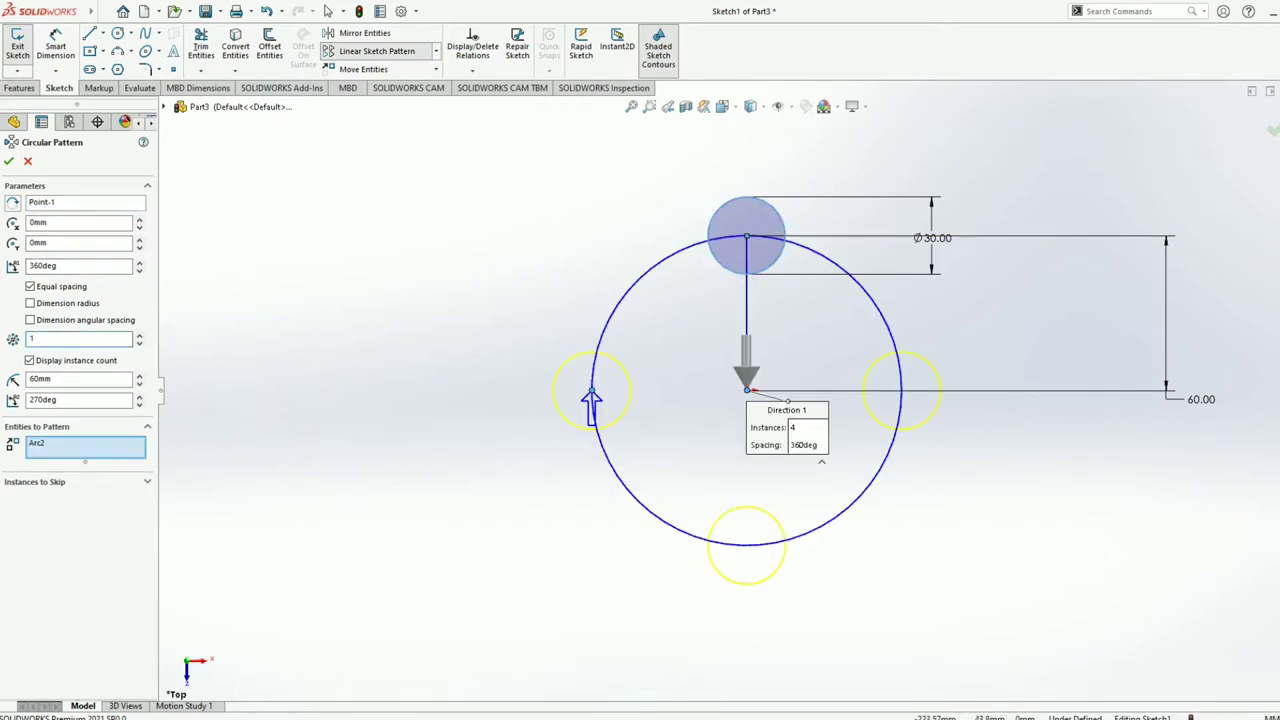
text(5)
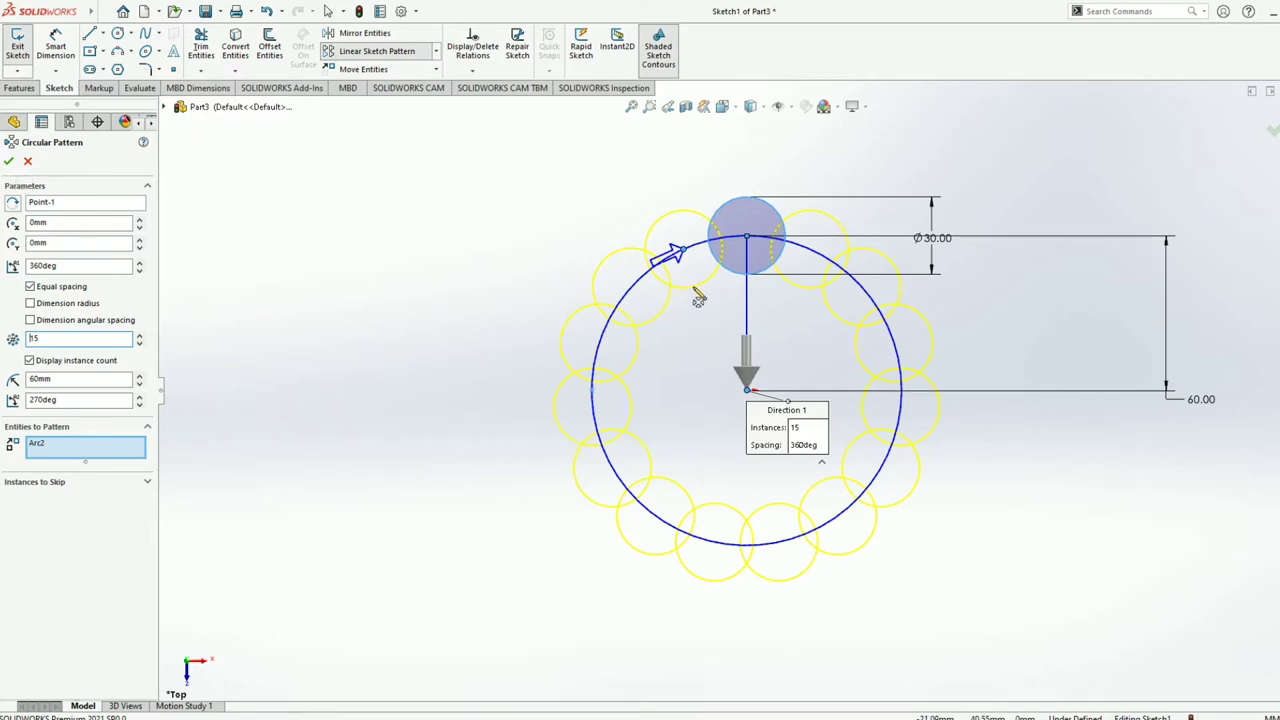
click(8, 163)
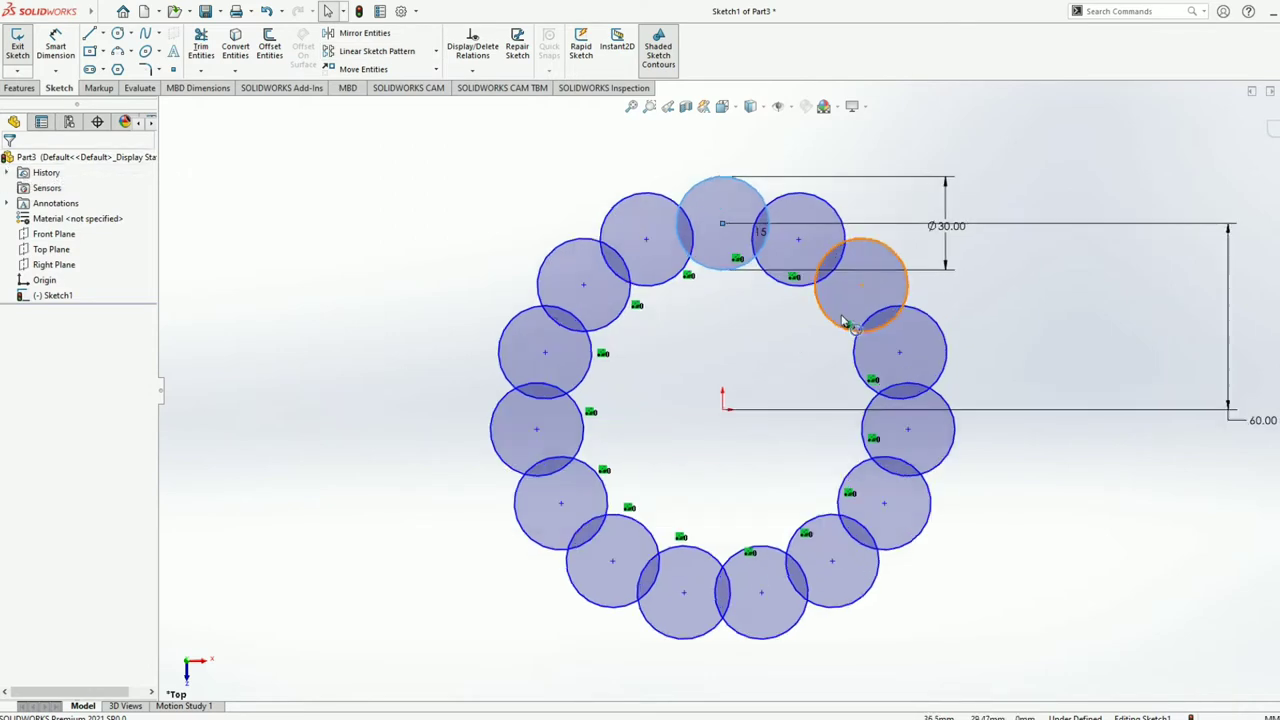
Step: Power-trim the inner arcs of all 15 circles, leaving one closed 15-lobe scalloped outline
scroll(860, 400, down, 2)
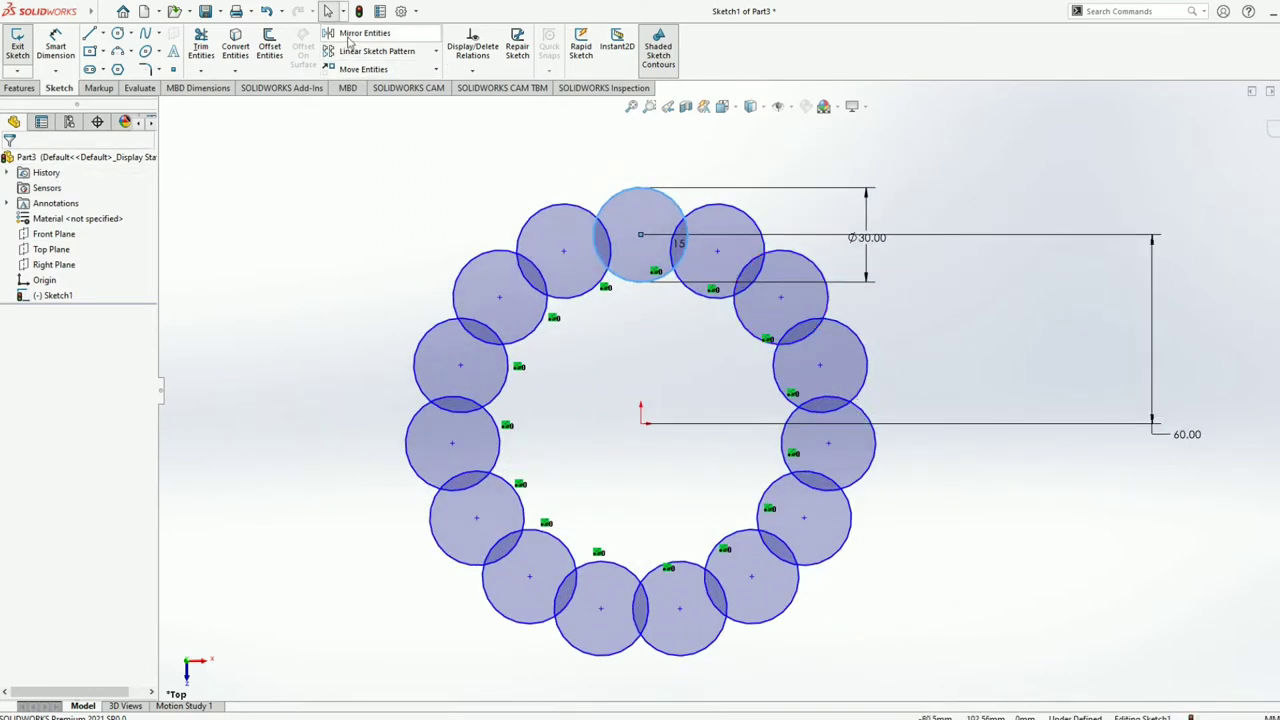
click(201, 47)
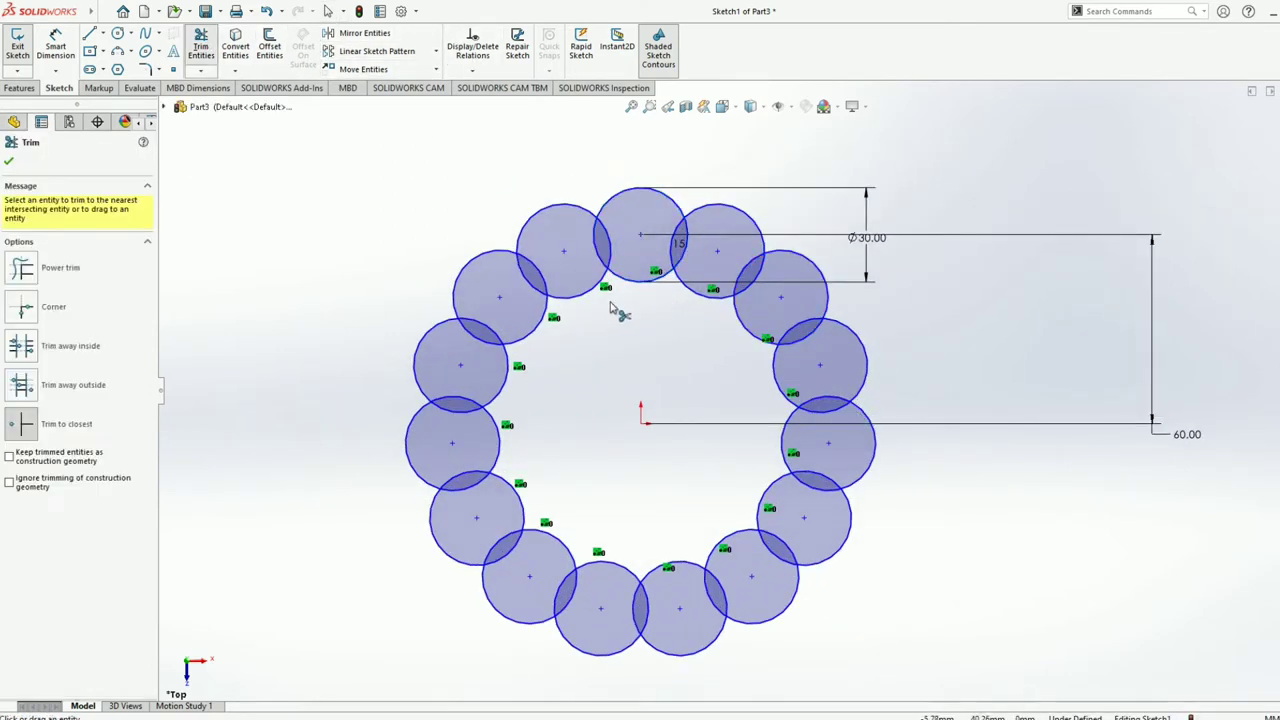
click(27, 276)
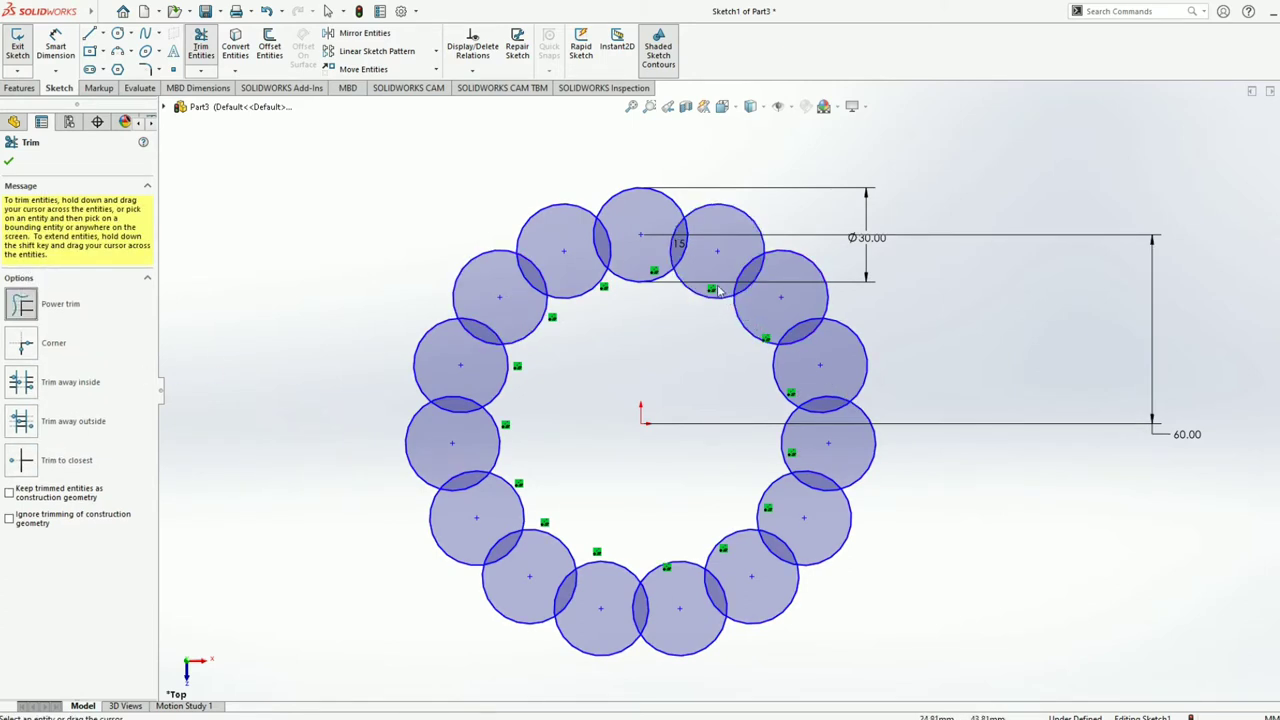
mouse_move(704, 272)
mouse_down()
mouse_move(692, 289)
mouse_move(770, 540)
mouse_move(690, 605)
mouse_move(610, 620)
mouse_move(490, 540)
mouse_move(462, 450)
mouse_move(468, 345)
mouse_move(530, 285)
mouse_move(569, 314)
mouse_move(501, 380)
mouse_move(494, 449)
mouse_up()
mouse_move(532, 516)
mouse_down()
mouse_move(520, 530)
mouse_move(726, 552)
mouse_move(790, 440)
mouse_move(783, 380)
mouse_move(766, 500)
mouse_move(663, 271)
mouse_up()
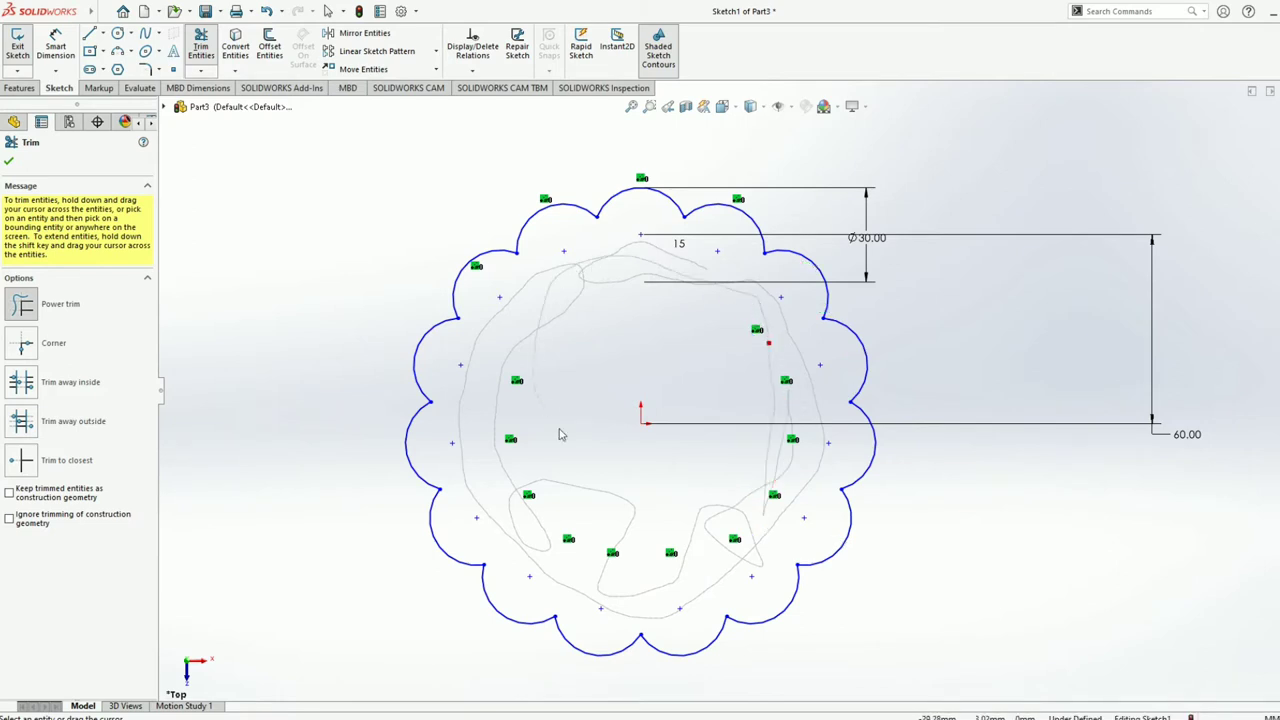
drag(560, 434, 743, 527)
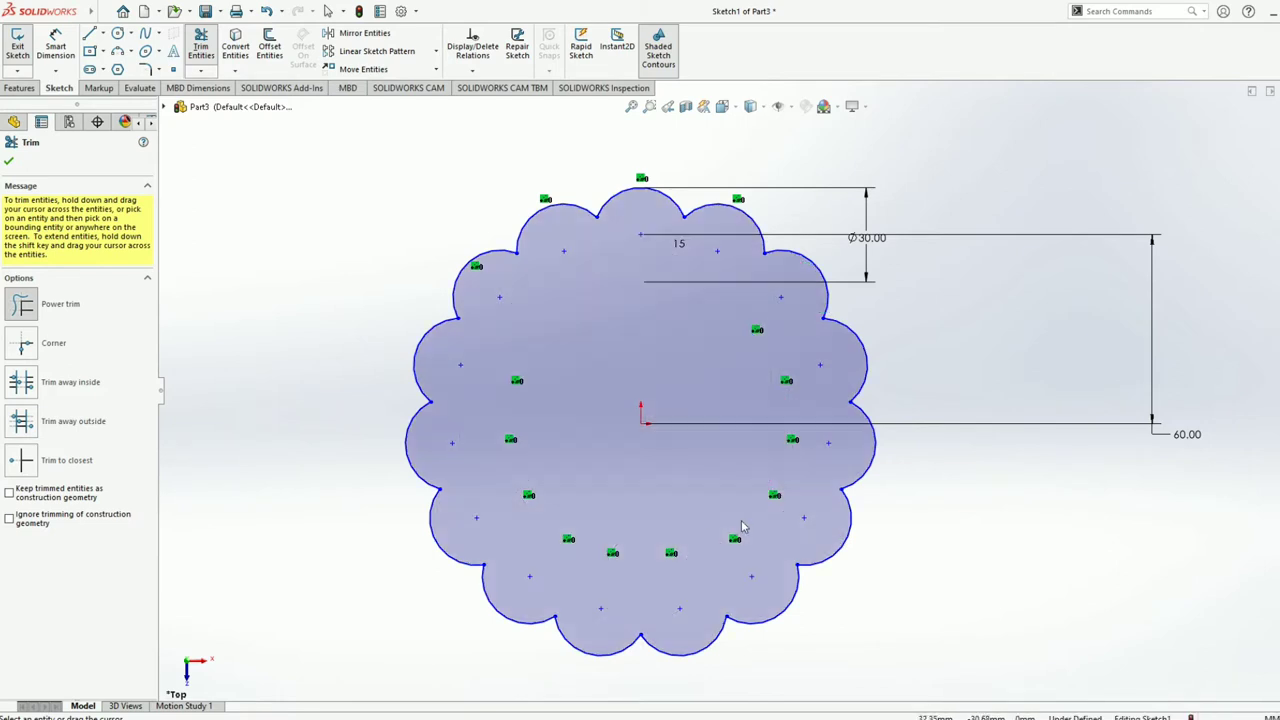
click(10, 163)
key(z)
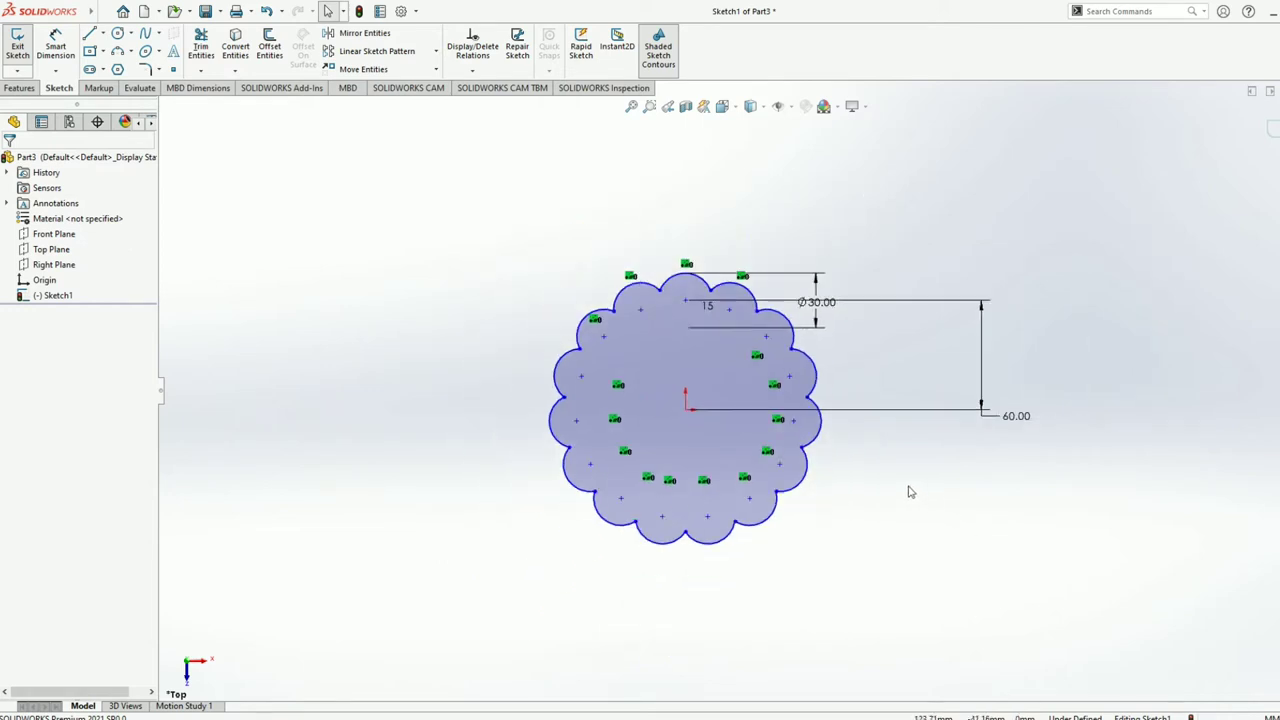
scroll(910, 491, down, 2)
scroll(794, 474, up, 3)
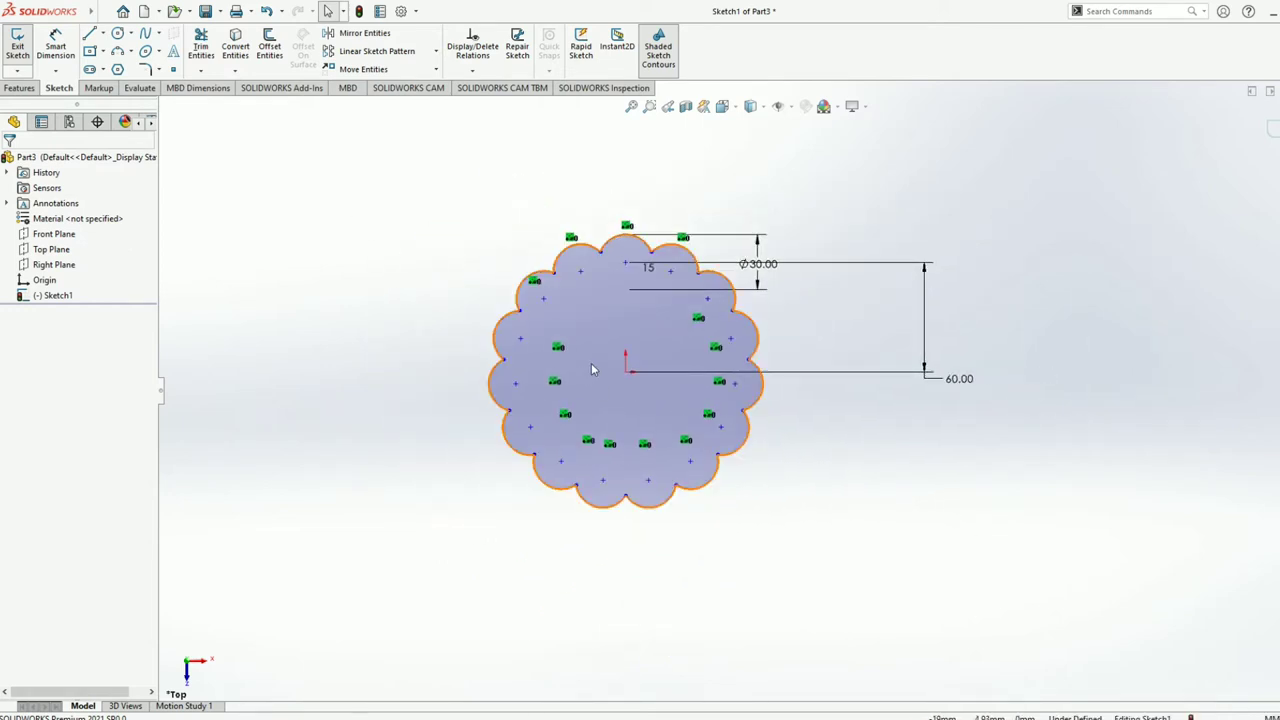
Step: Exit the sketch and try a 60 mm offset plane from the Front Plane, then cancel it
click(14, 55)
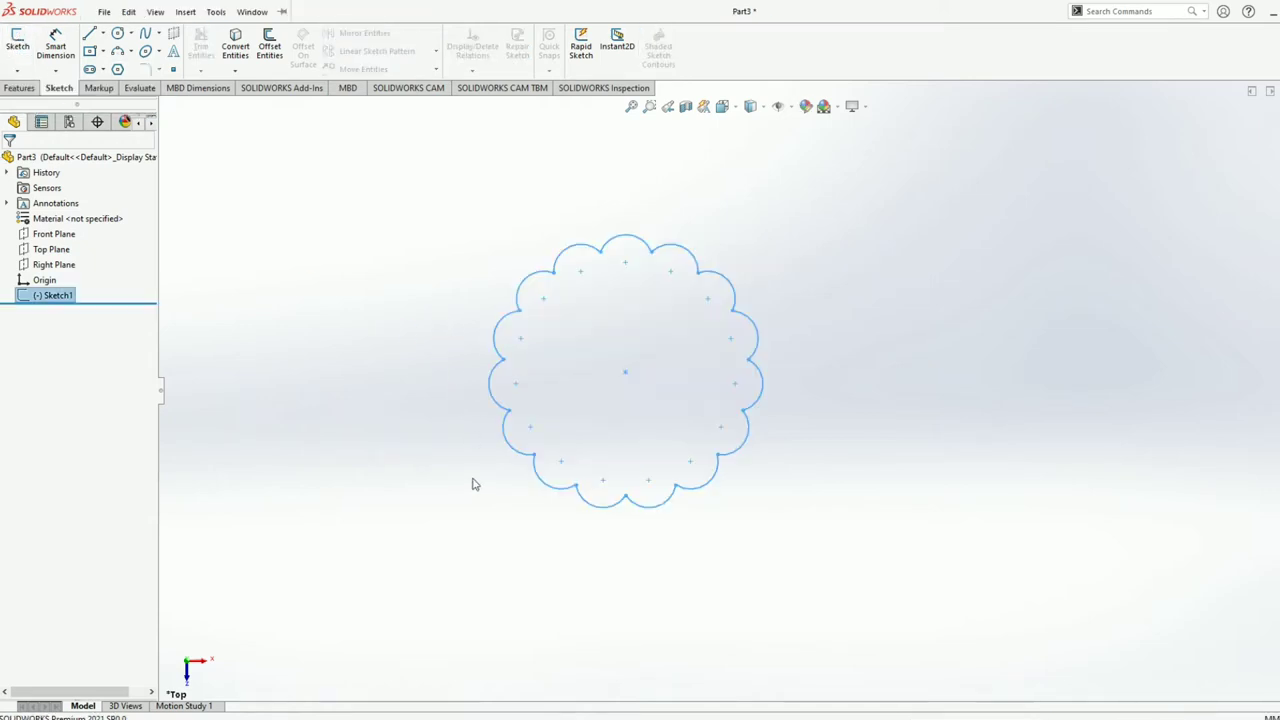
middle_drag(474, 483, 495, 357)
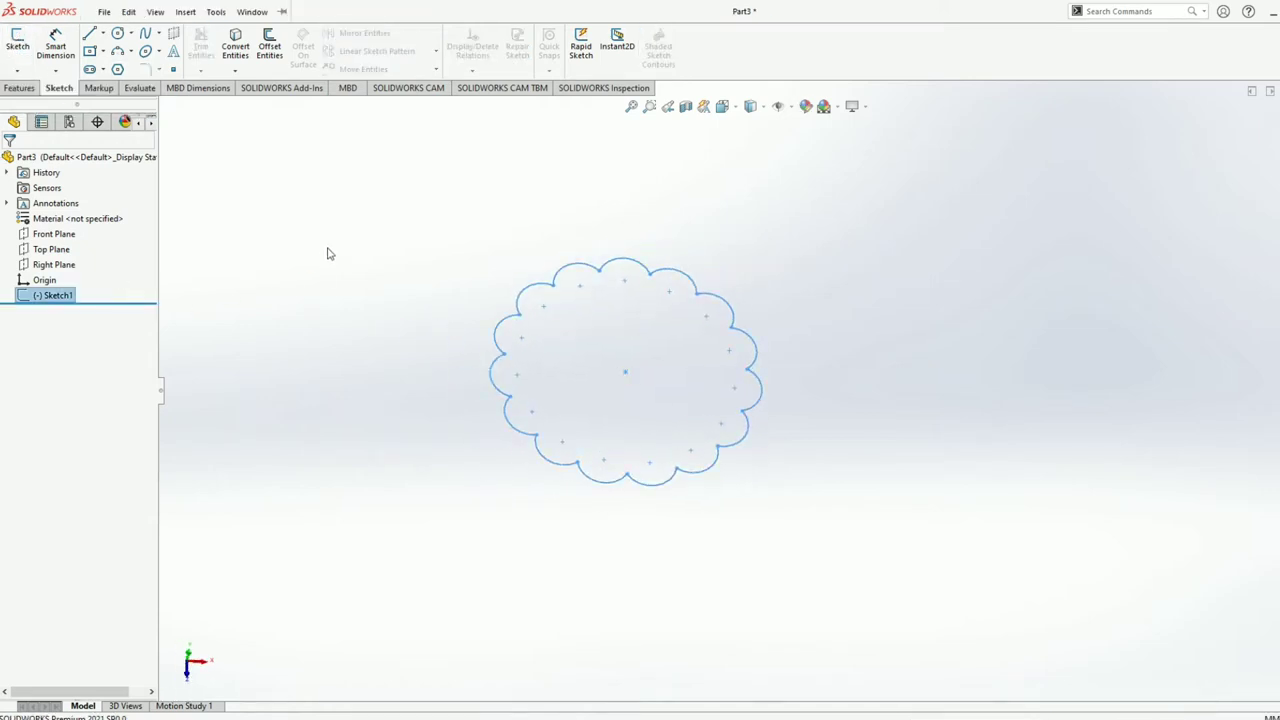
click(20, 88)
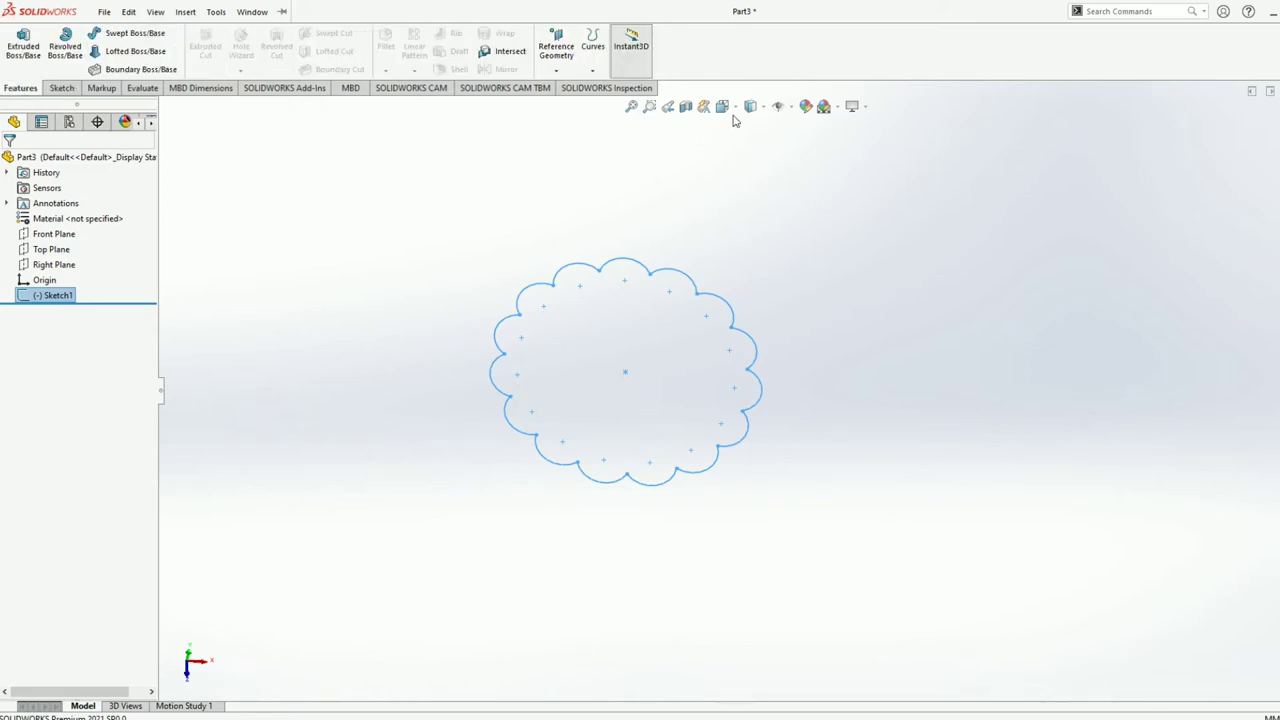
click(53, 236)
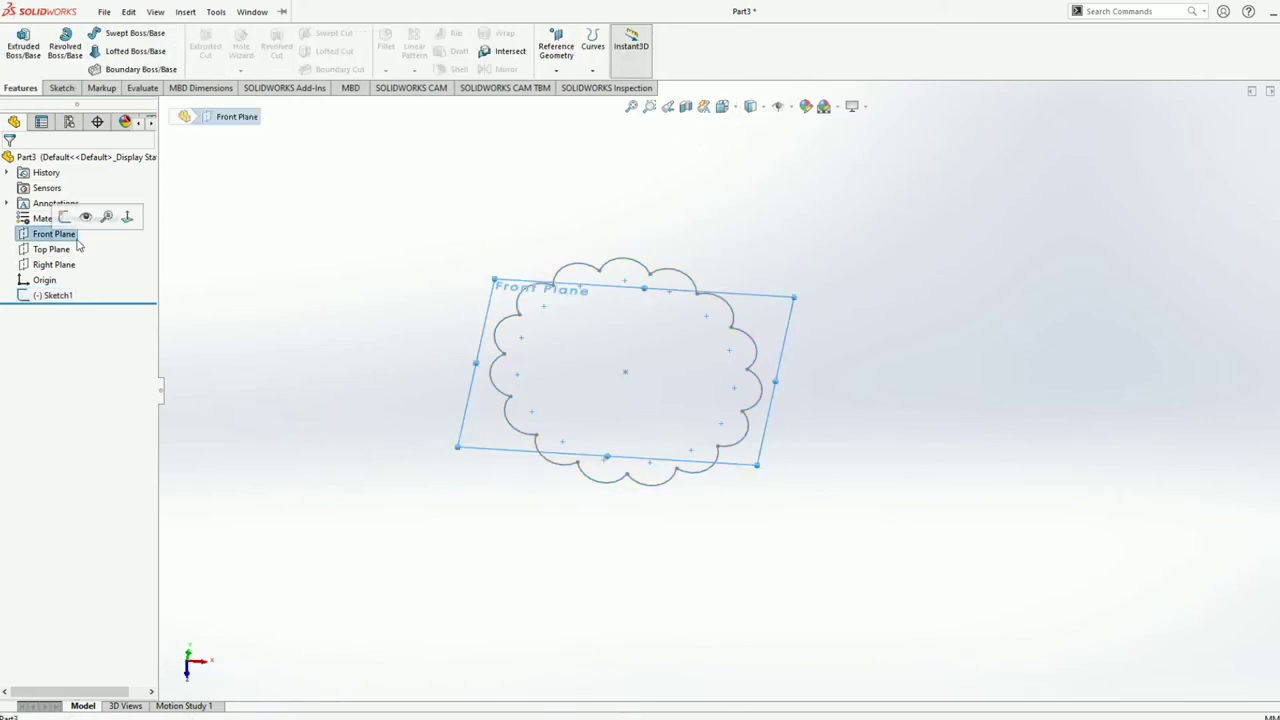
click(564, 72)
click(563, 74)
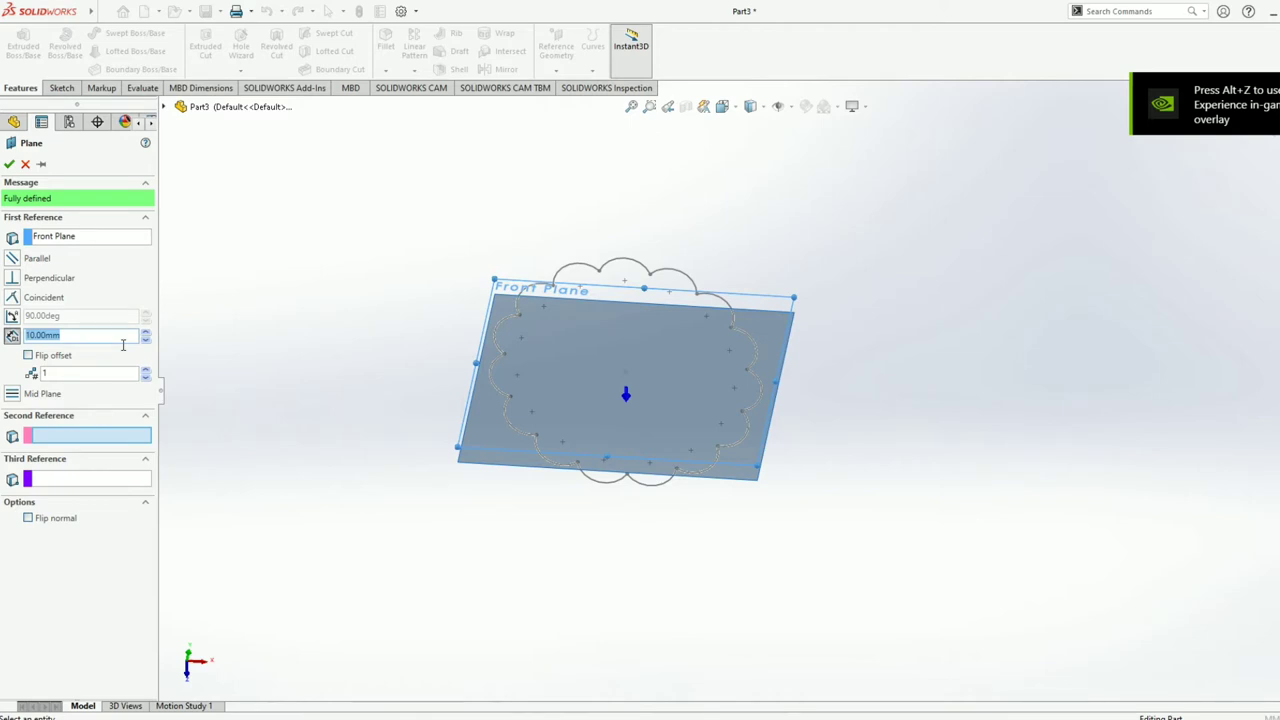
text(60)
key(Return)
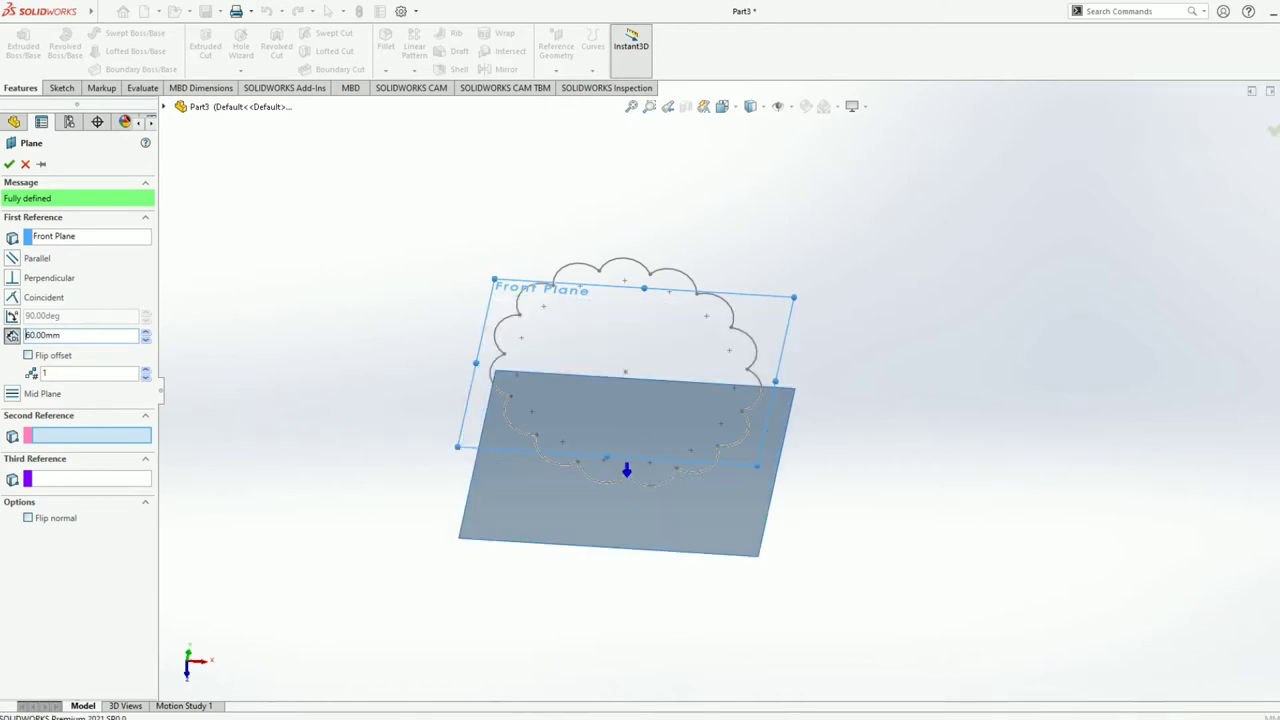
mouse_move(330, 414)
middle_down()
mouse_move(376, 517)
mouse_move(371, 451)
middle_up()
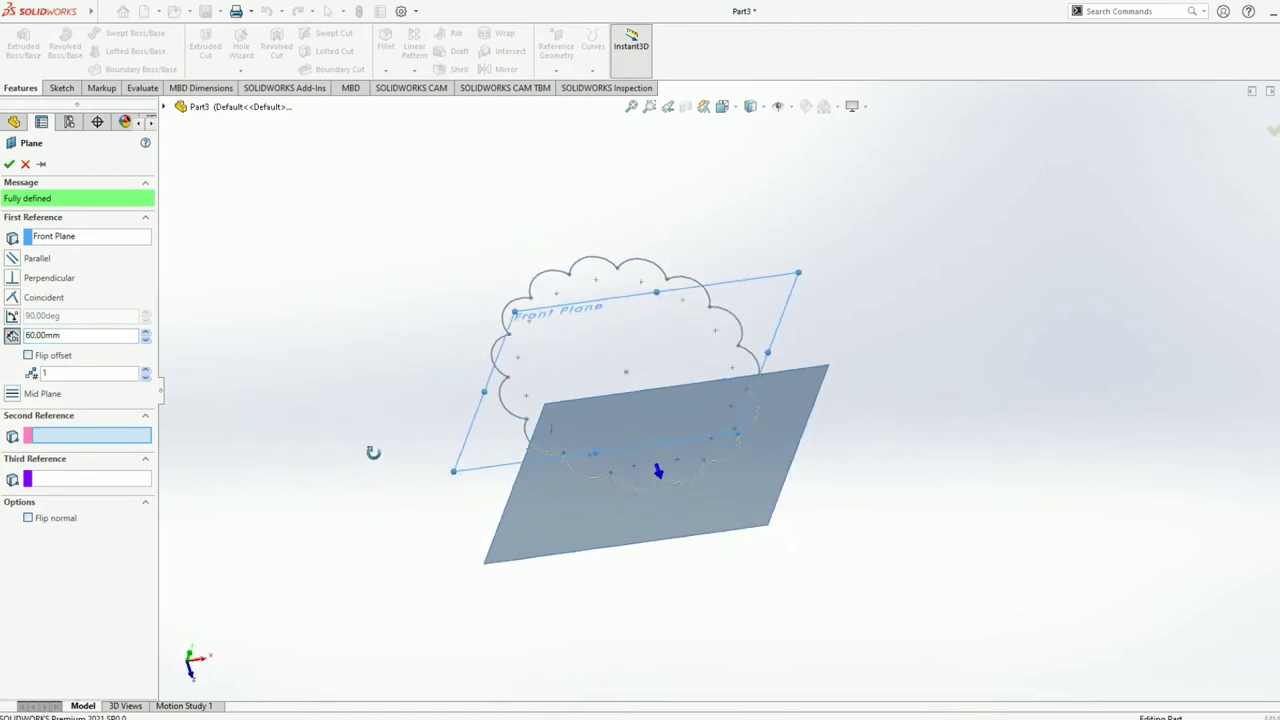
click(25, 164)
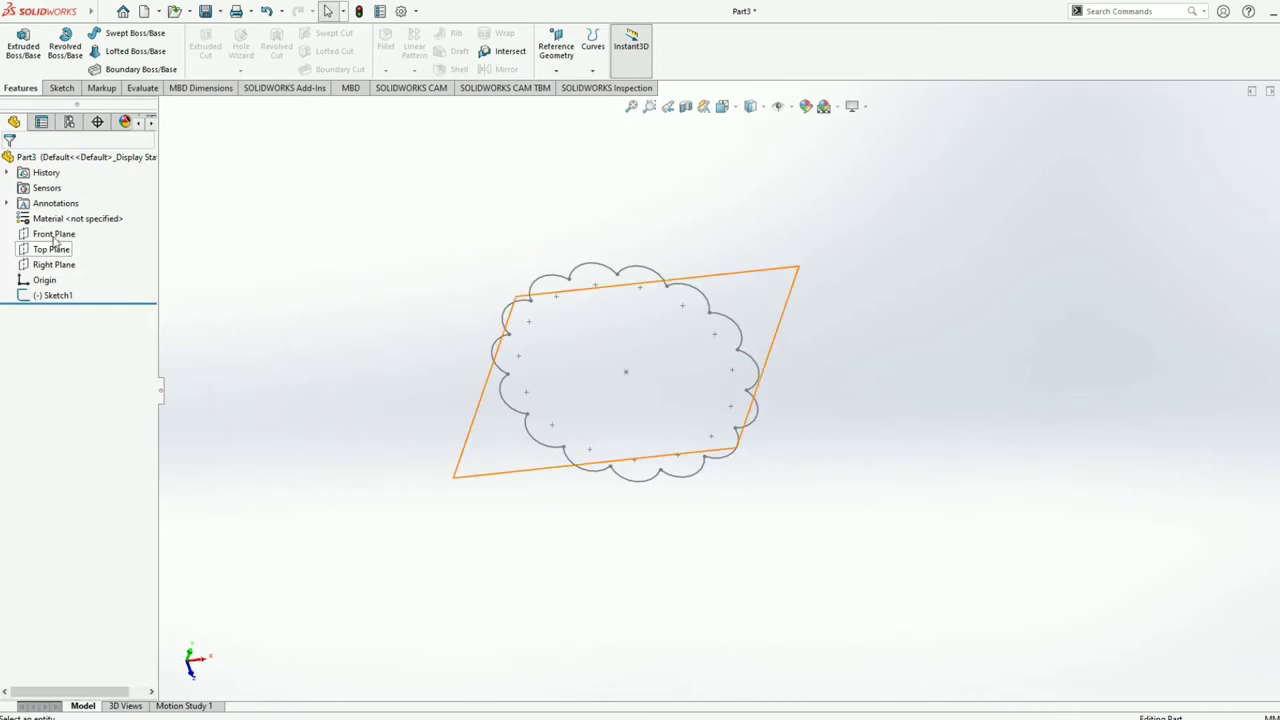
Step: Create Plane1 offset 60 mm from the Top Plane and select it for sketching
click(55, 252)
click(55, 252)
middle_drag(277, 409, 317, 329)
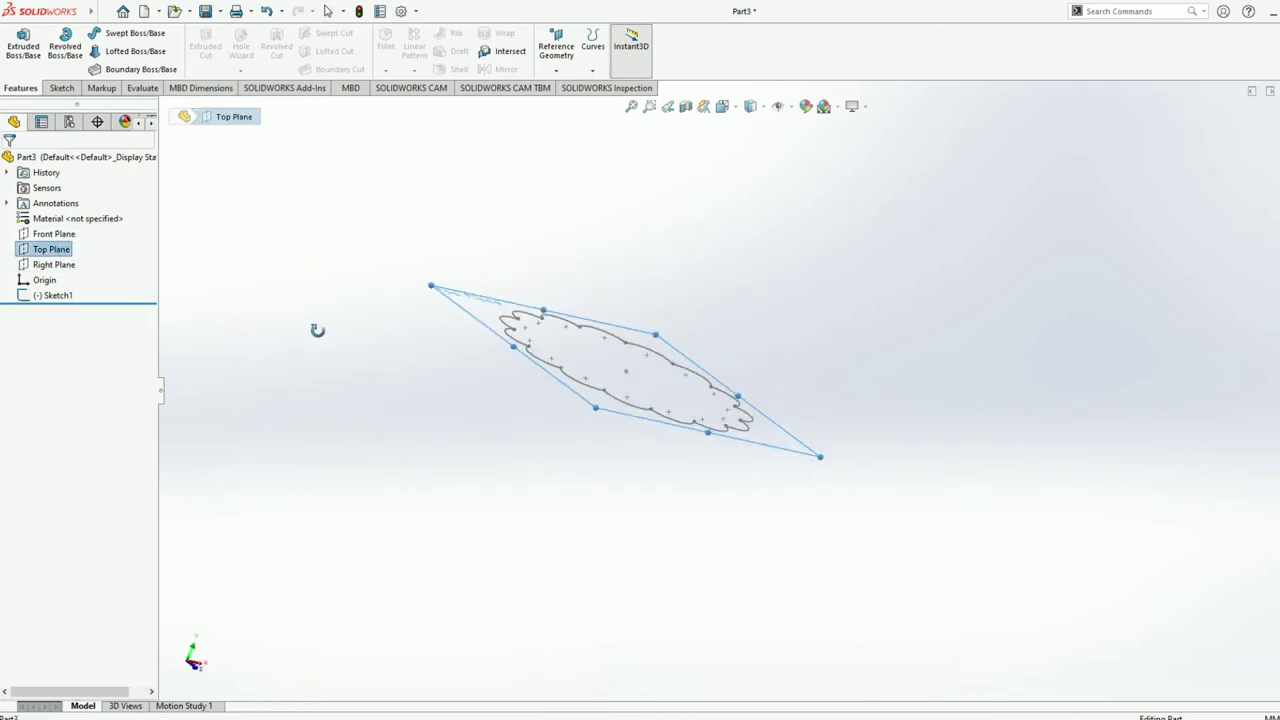
click(556, 50)
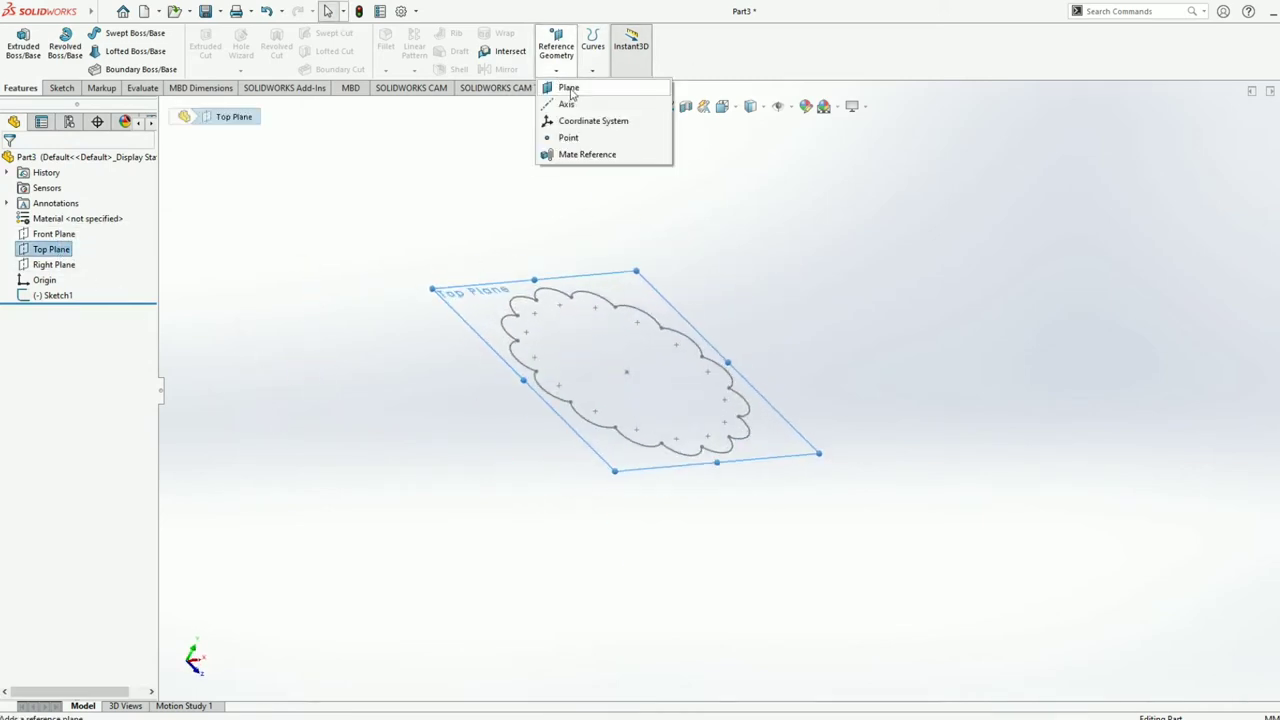
click(568, 89)
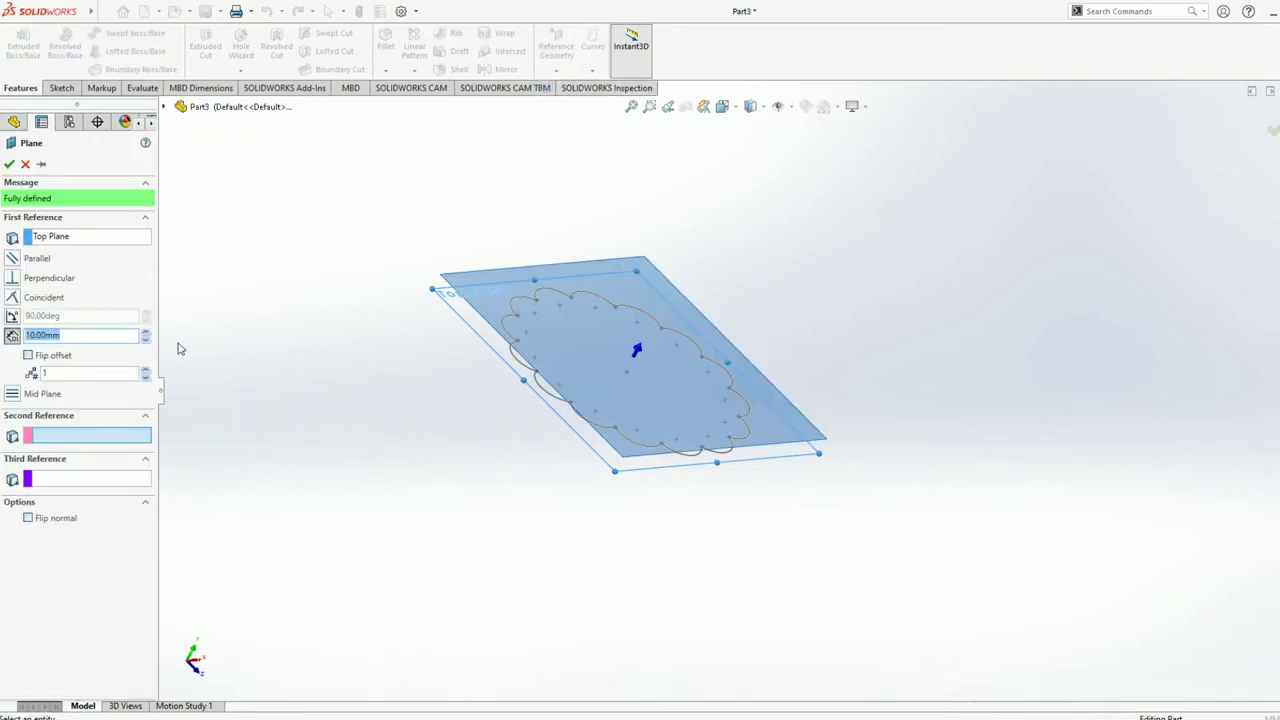
text(60)
key(Return)
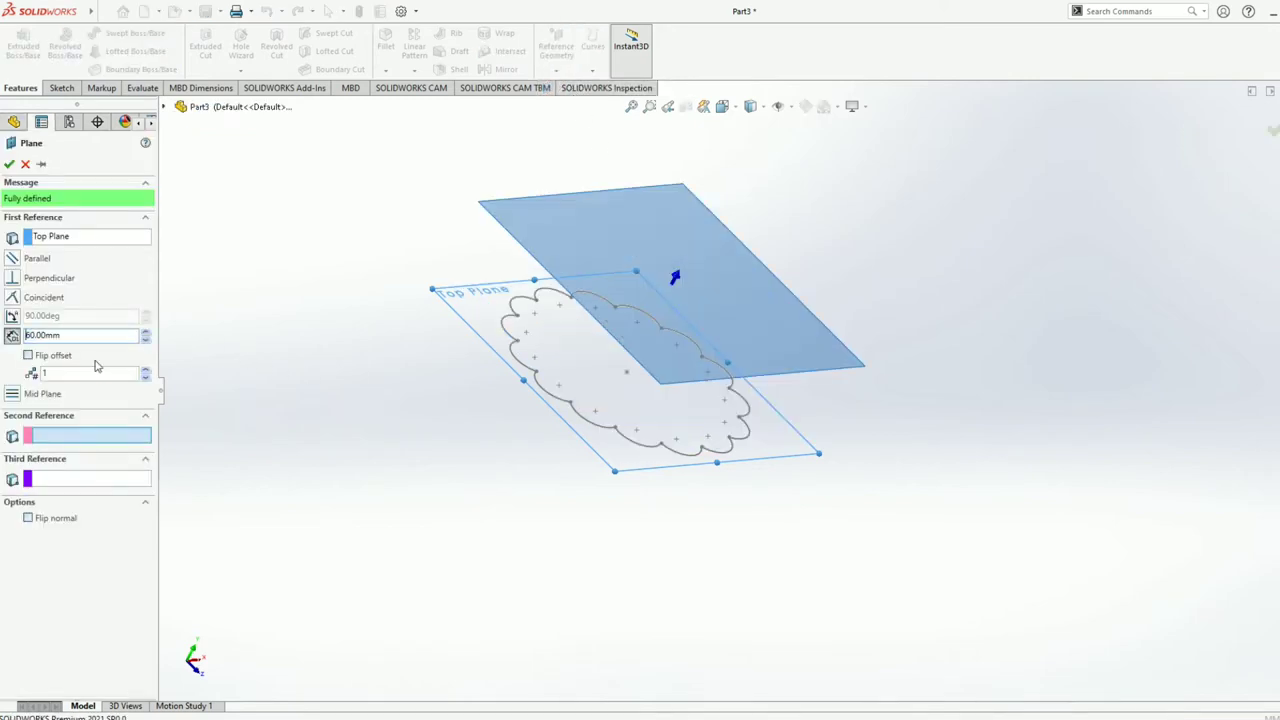
key(Return)
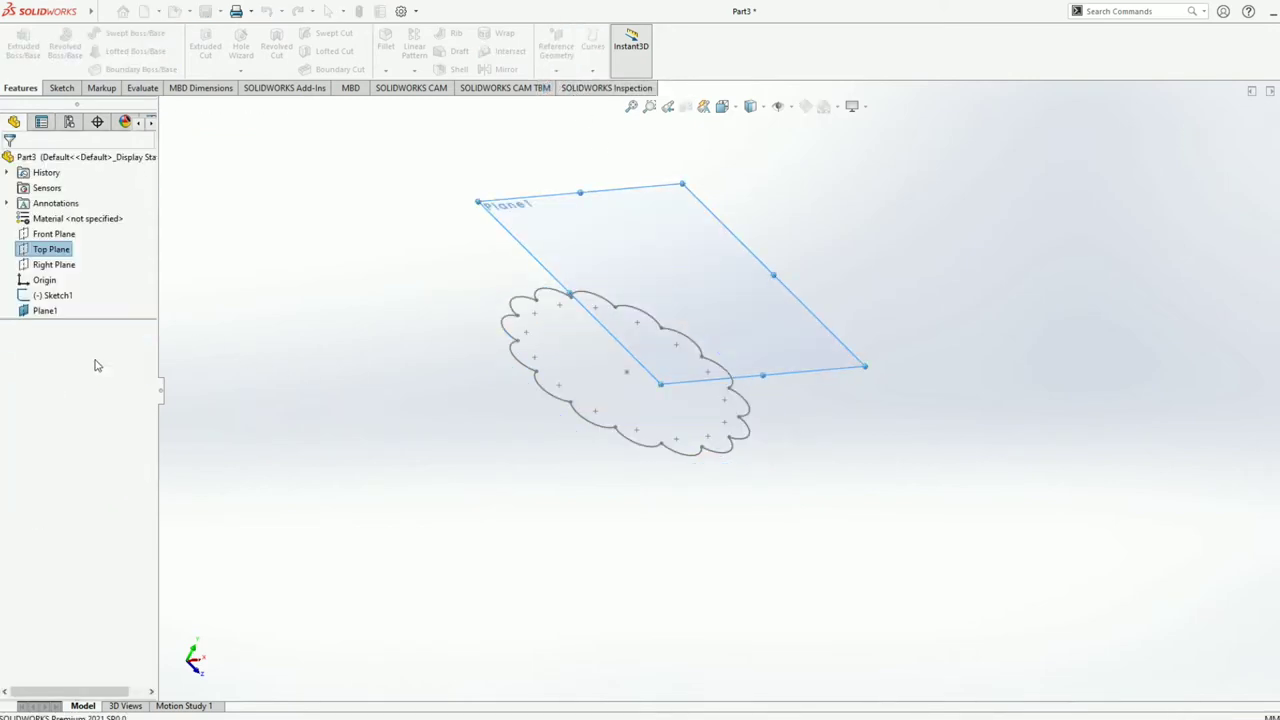
middle_drag(474, 437, 403, 617)
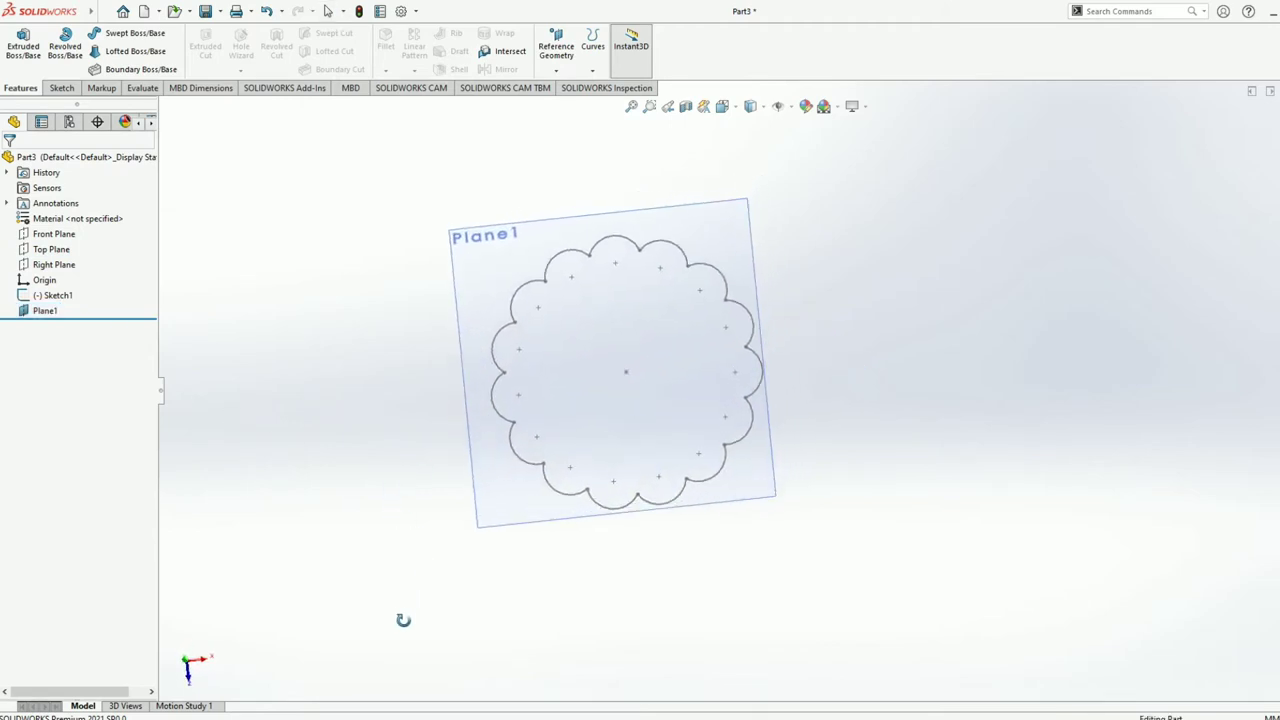
click(494, 505)
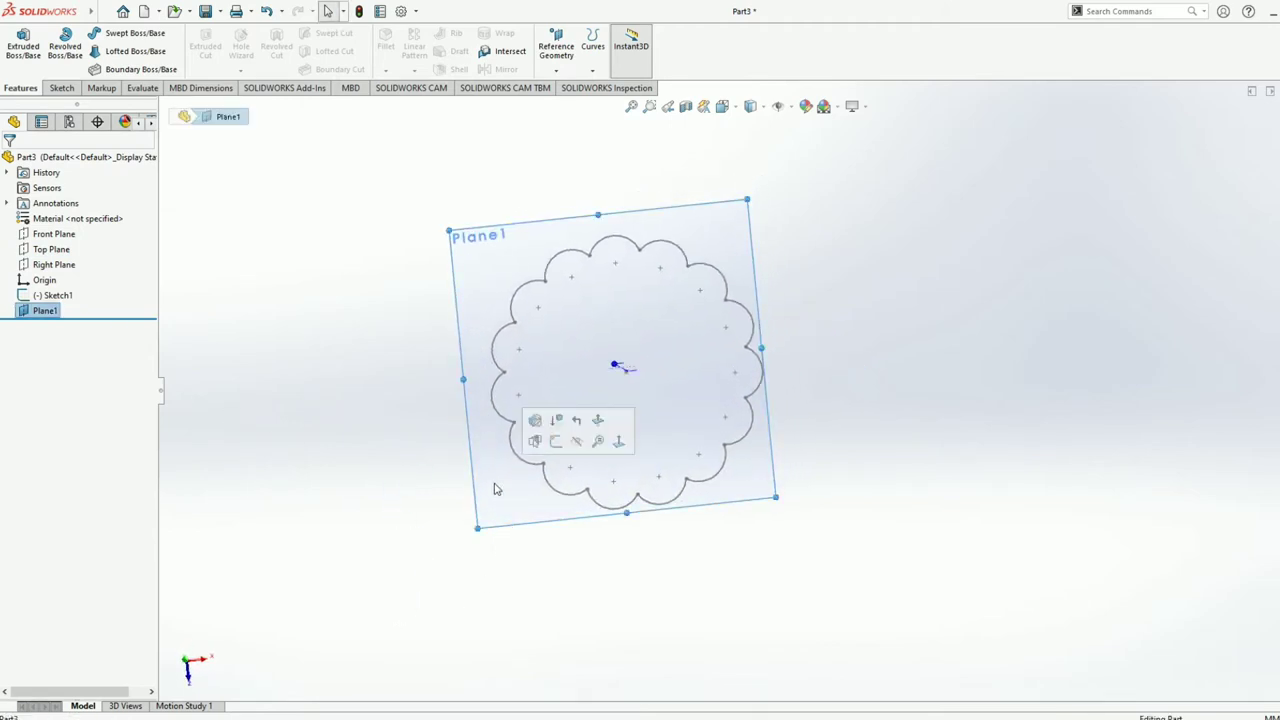
click(62, 88)
Step: Start Sketch2 on Plane1 and draw a three-point arc over the top lobe
click(17, 45)
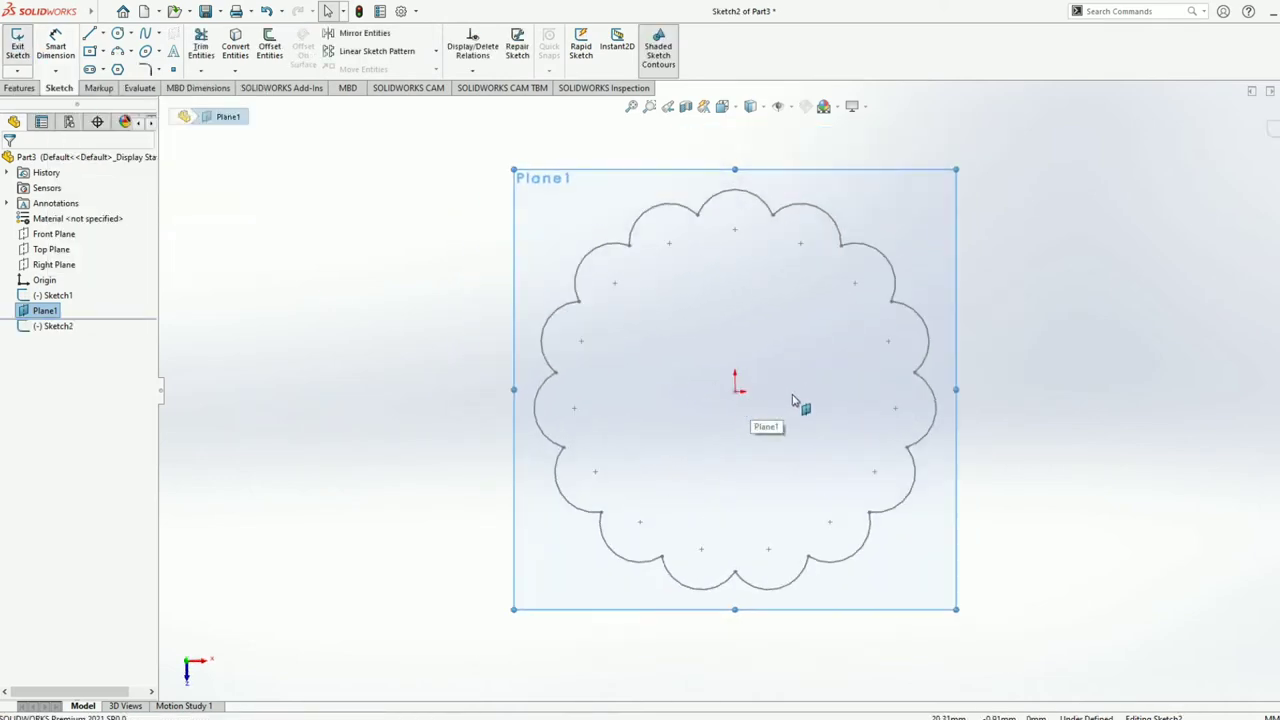
click(116, 52)
click(698, 213)
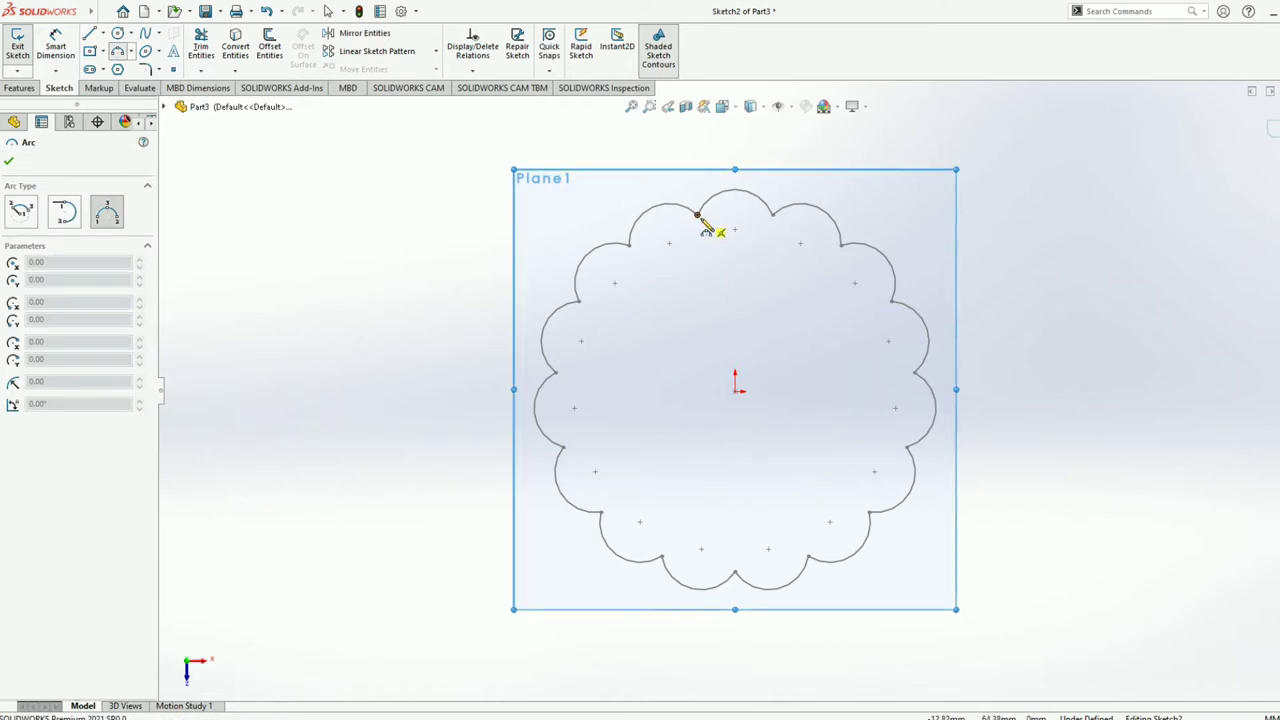
click(772, 214)
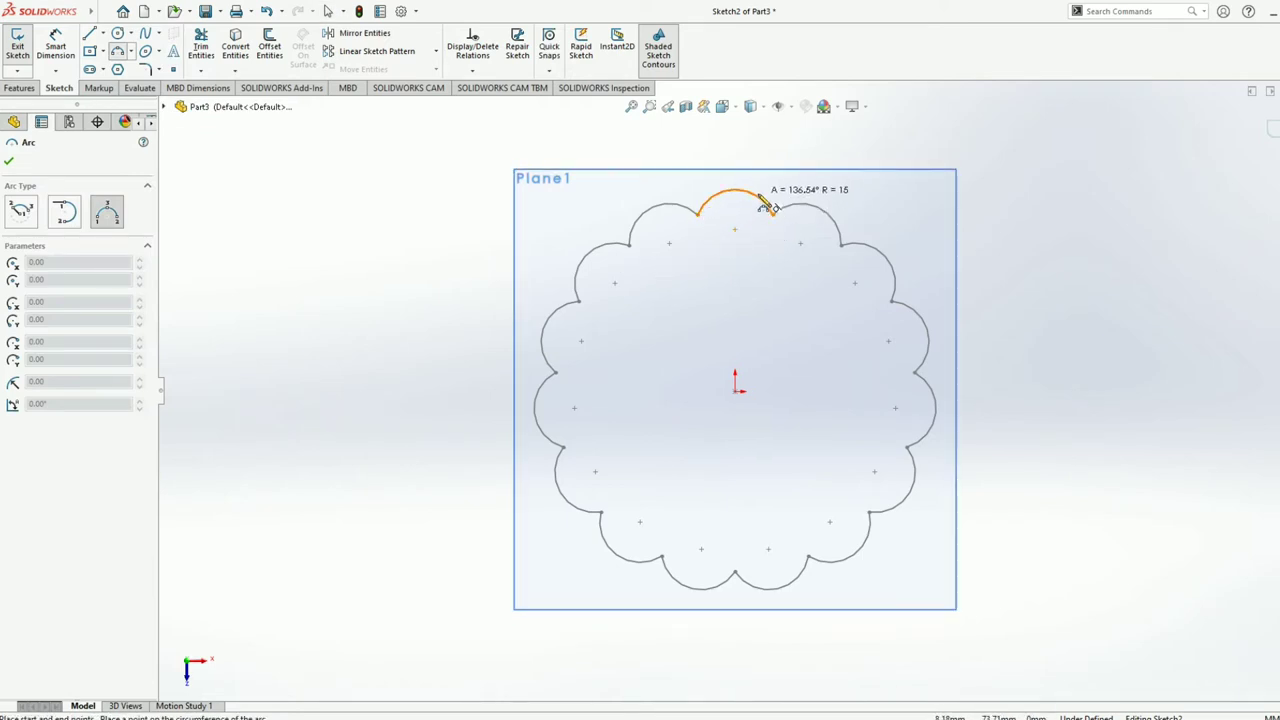
click(734, 190)
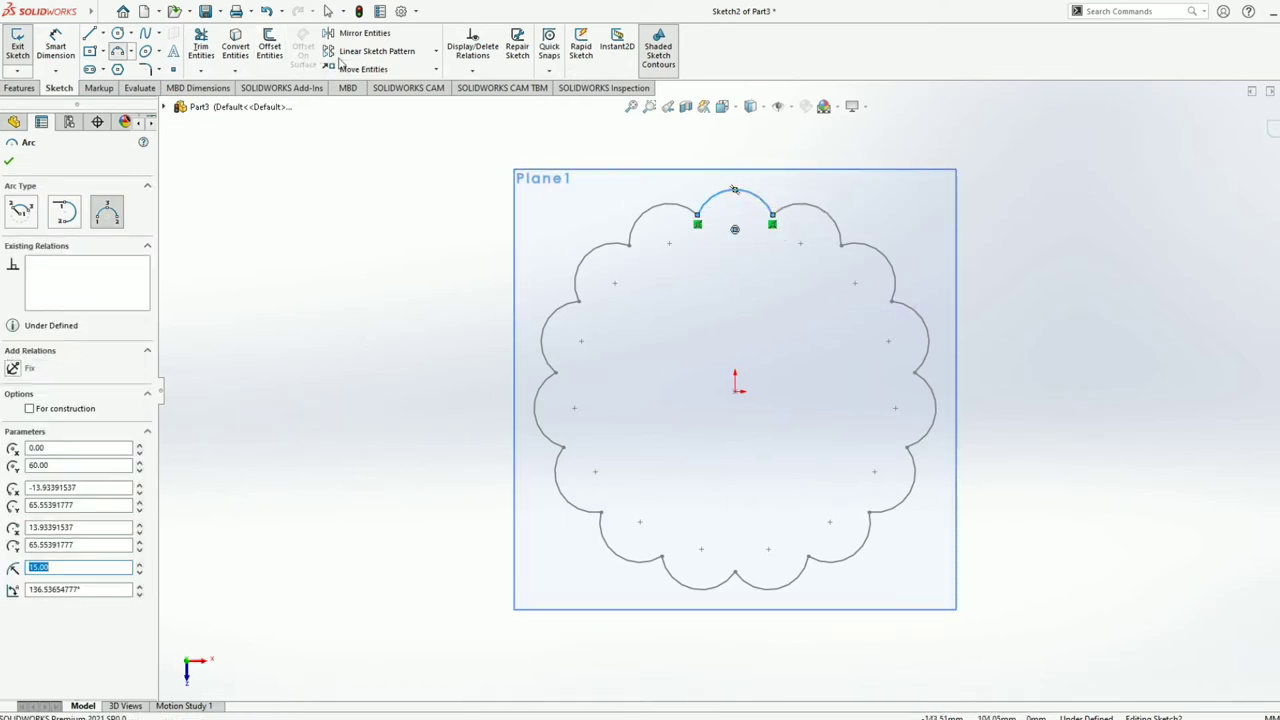
Step: Set up a circular sketch pattern of the arc with 15 instances
click(437, 52)
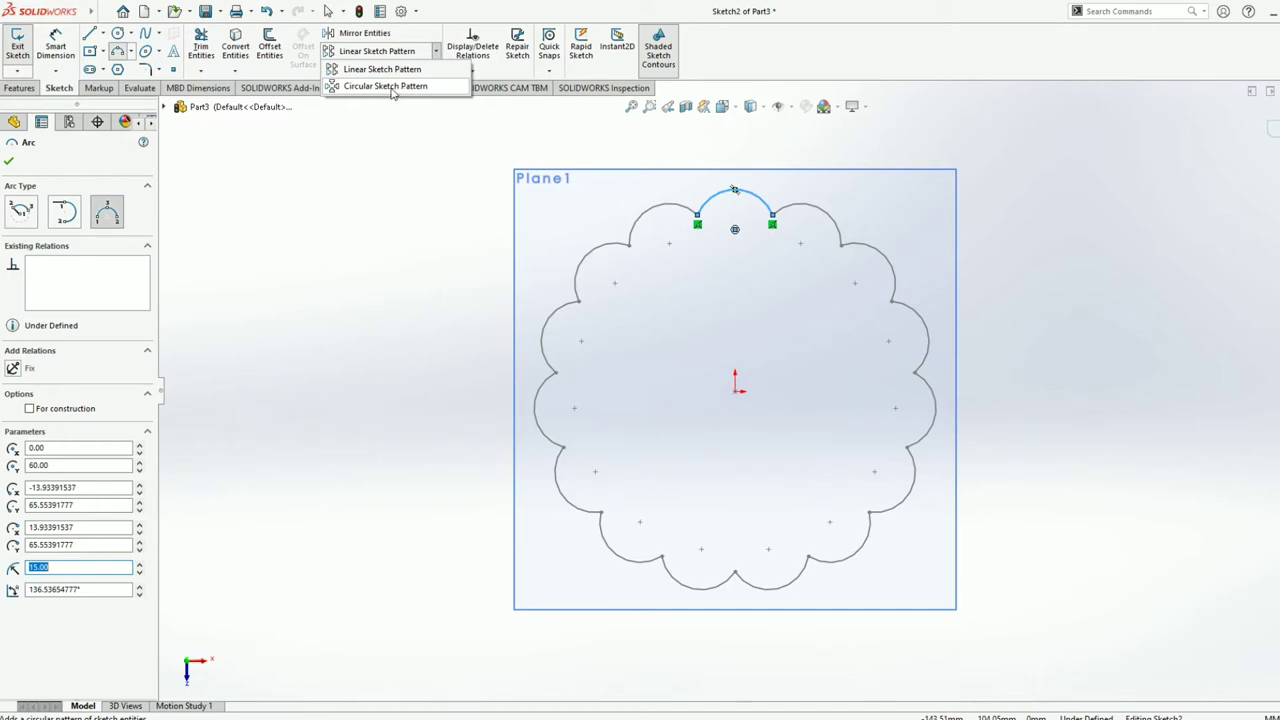
click(385, 86)
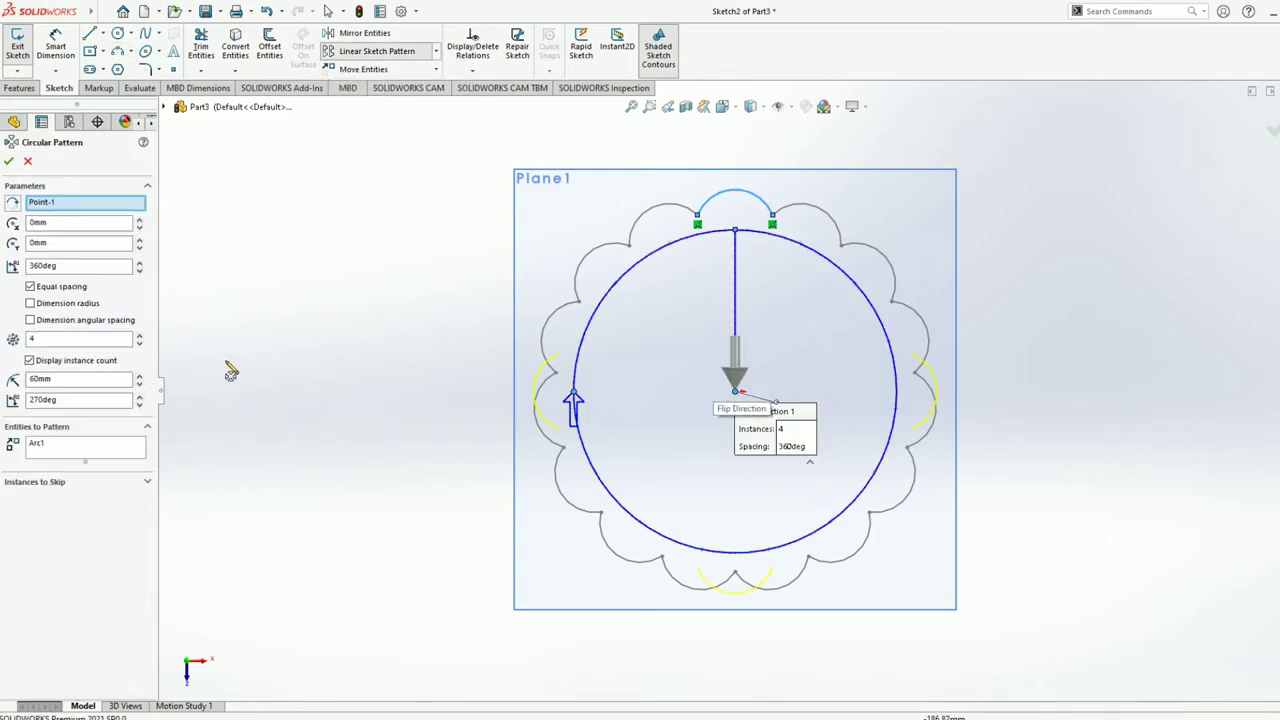
click(85, 341)
text(1)
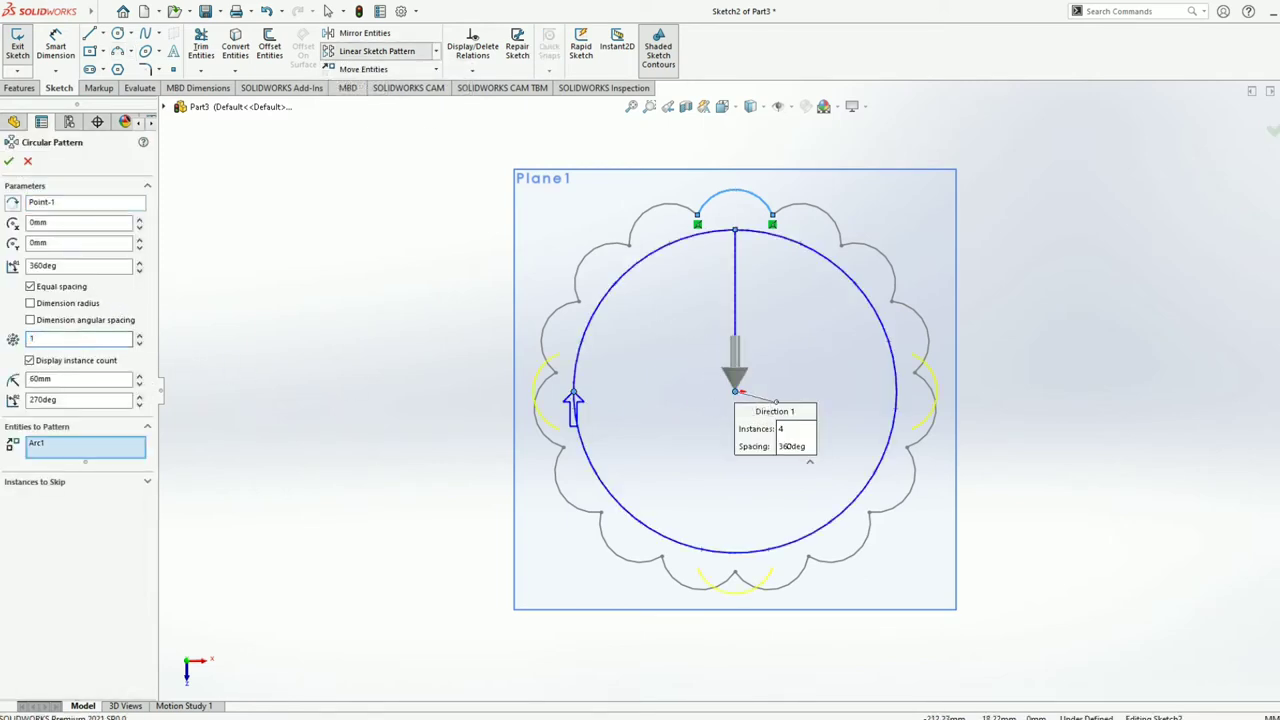
text(5)
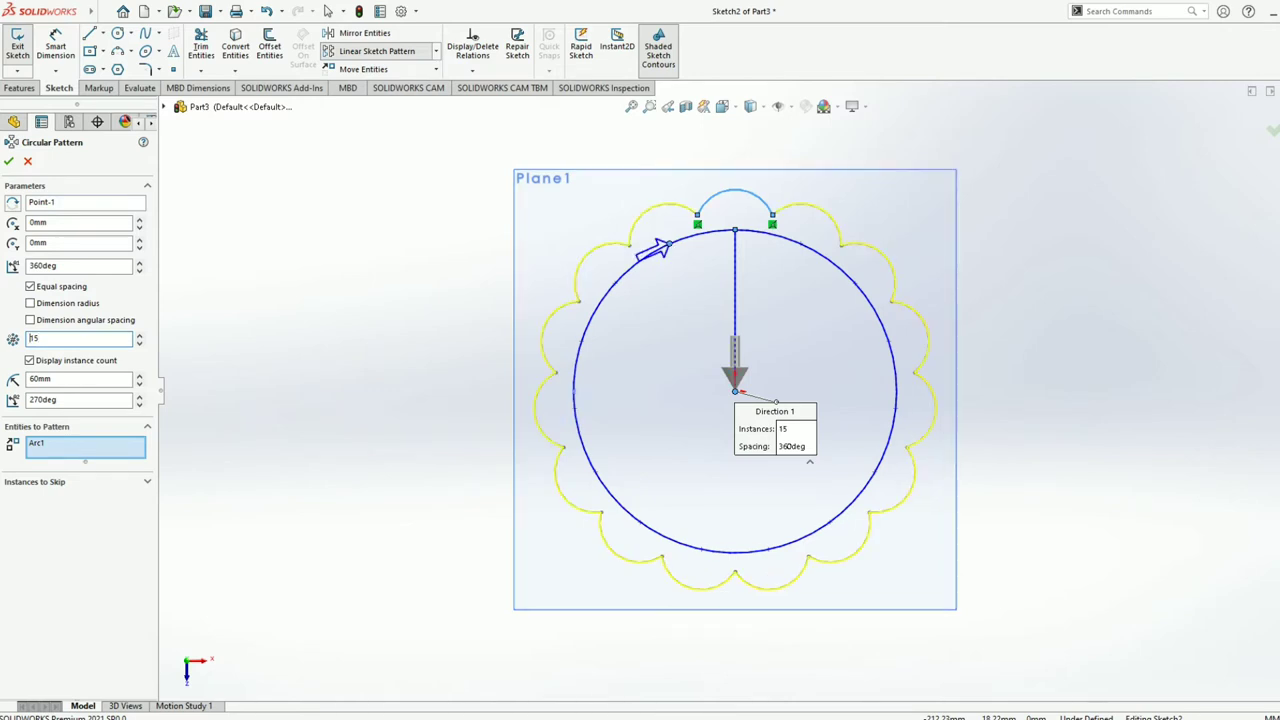
Step: Confirm the 15-arc pattern and offset the lobed contour 15 mm outward
click(9, 161)
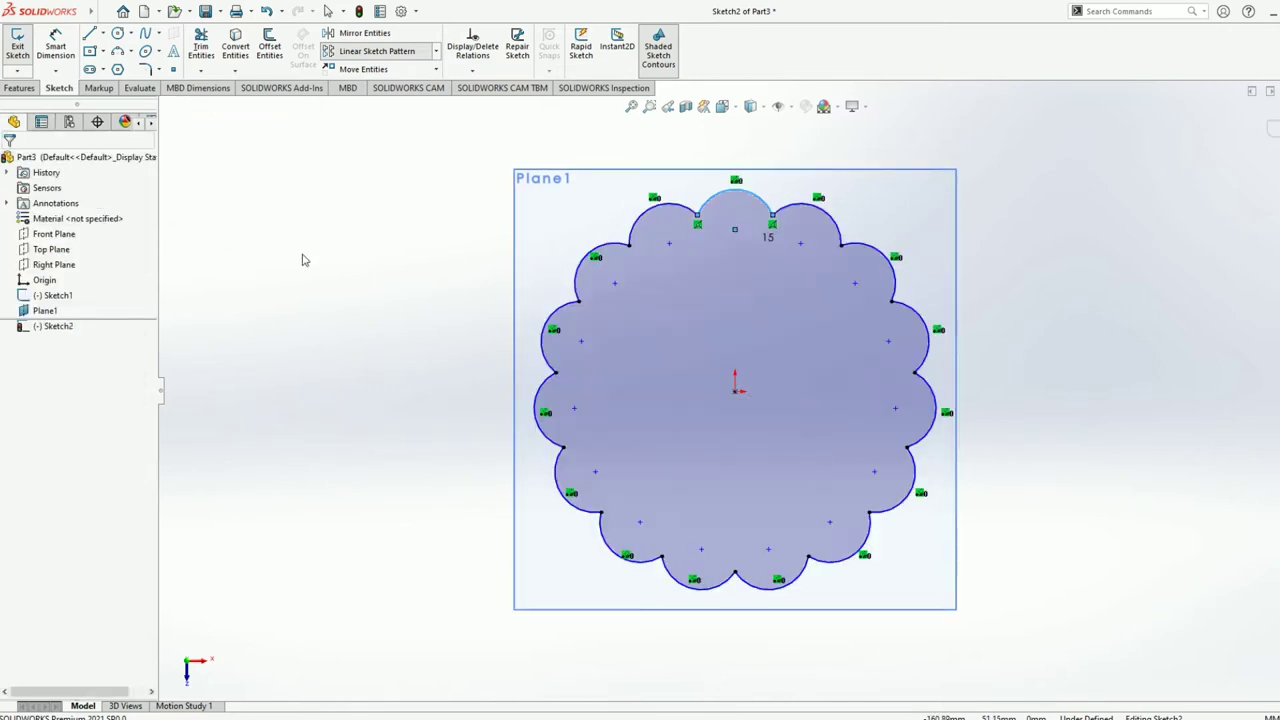
click(269, 45)
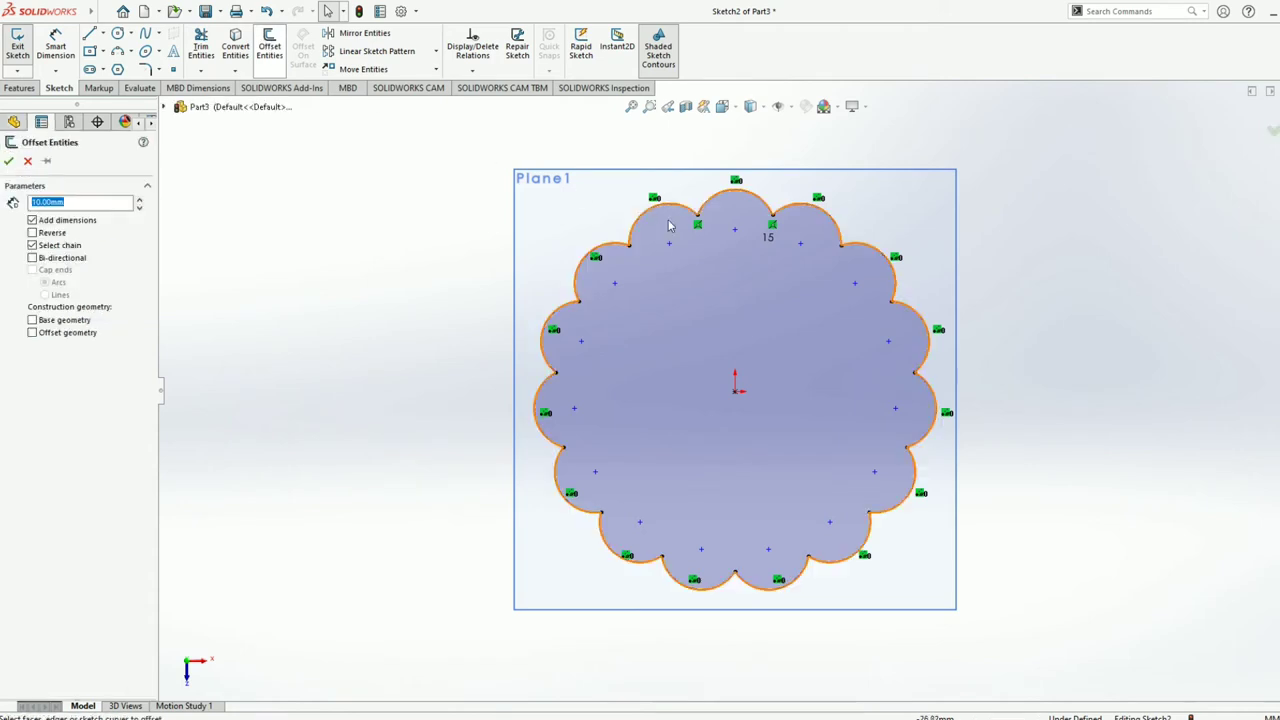
click(657, 221)
text(15)
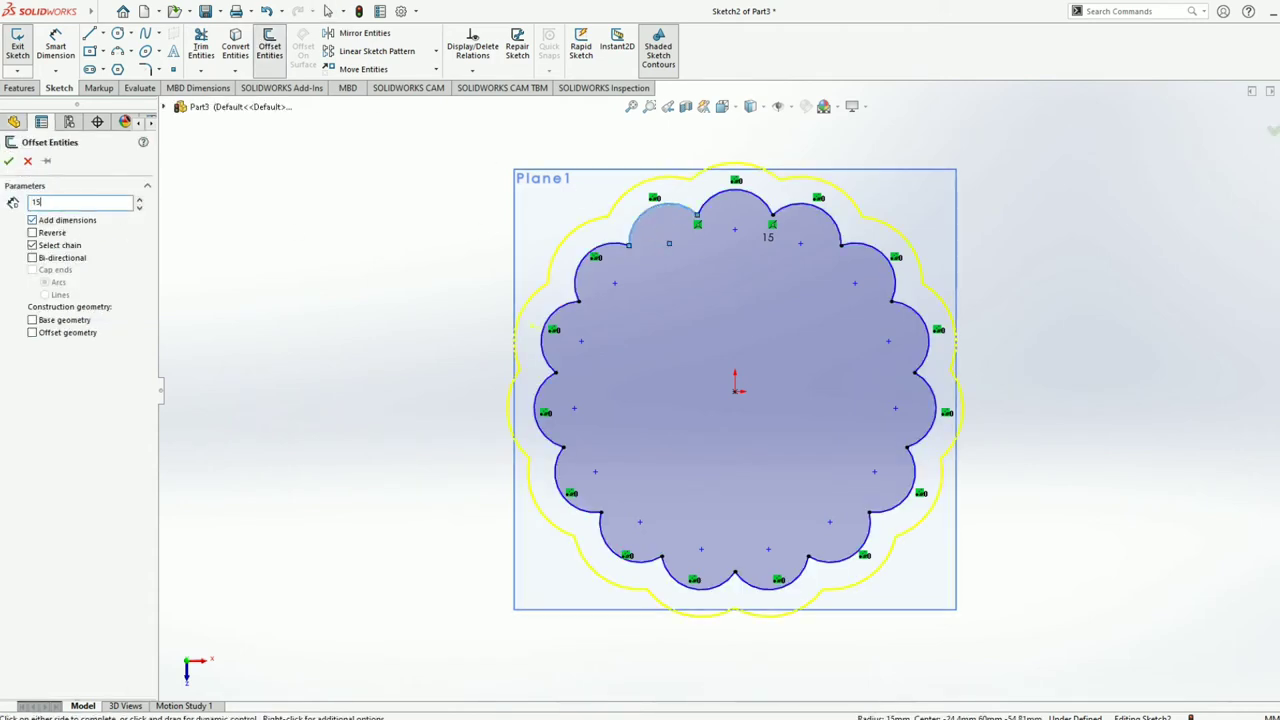
key(Return)
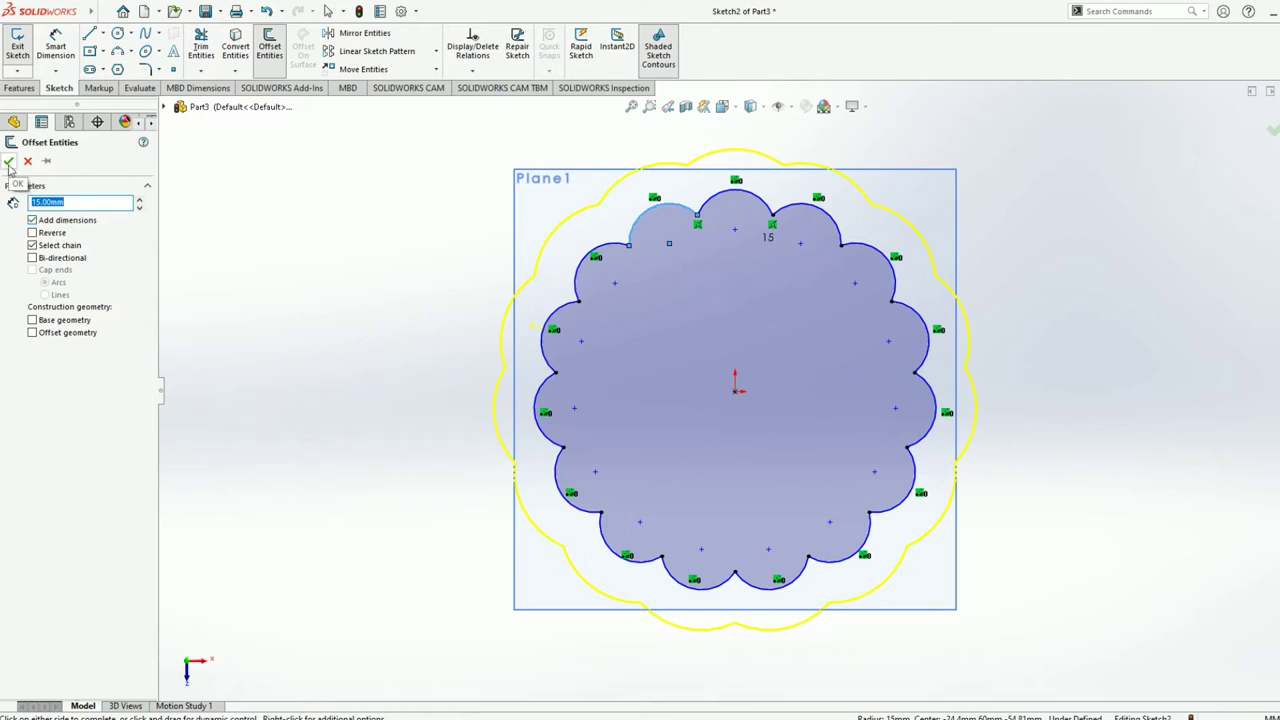
click(9, 163)
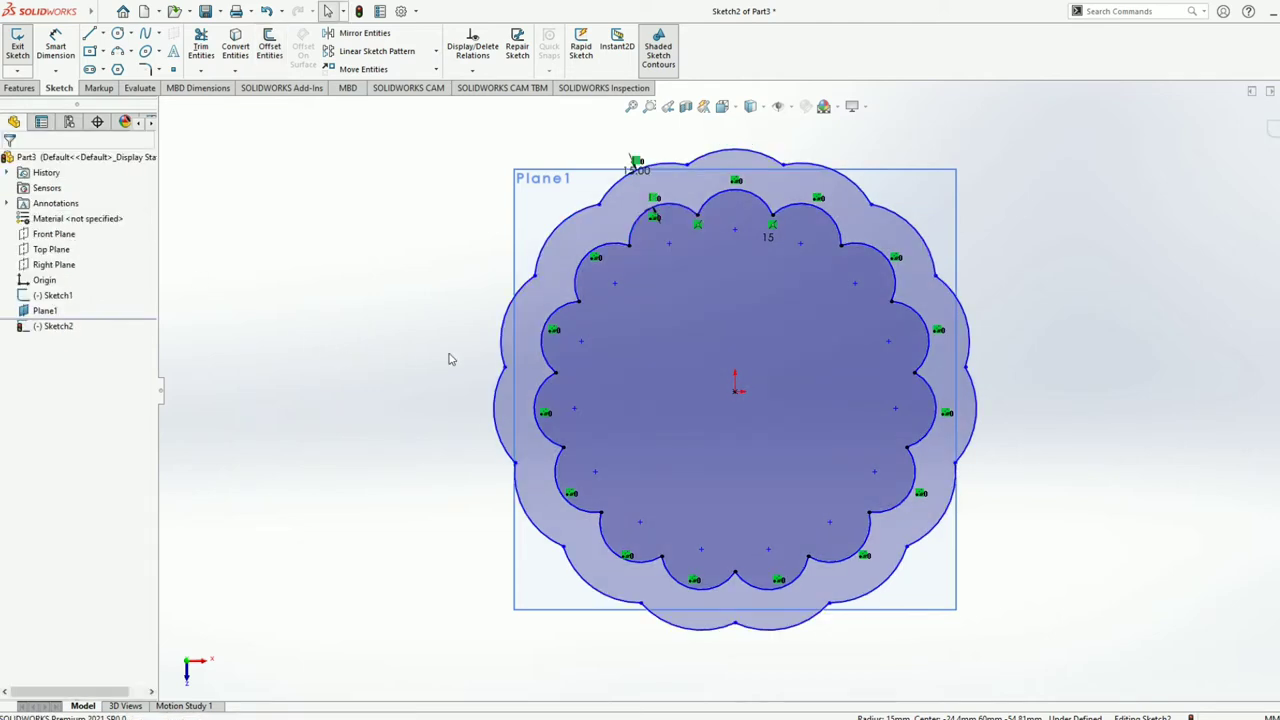
Step: Delete the original inner arc chain and exit Sketch2
click(580, 295)
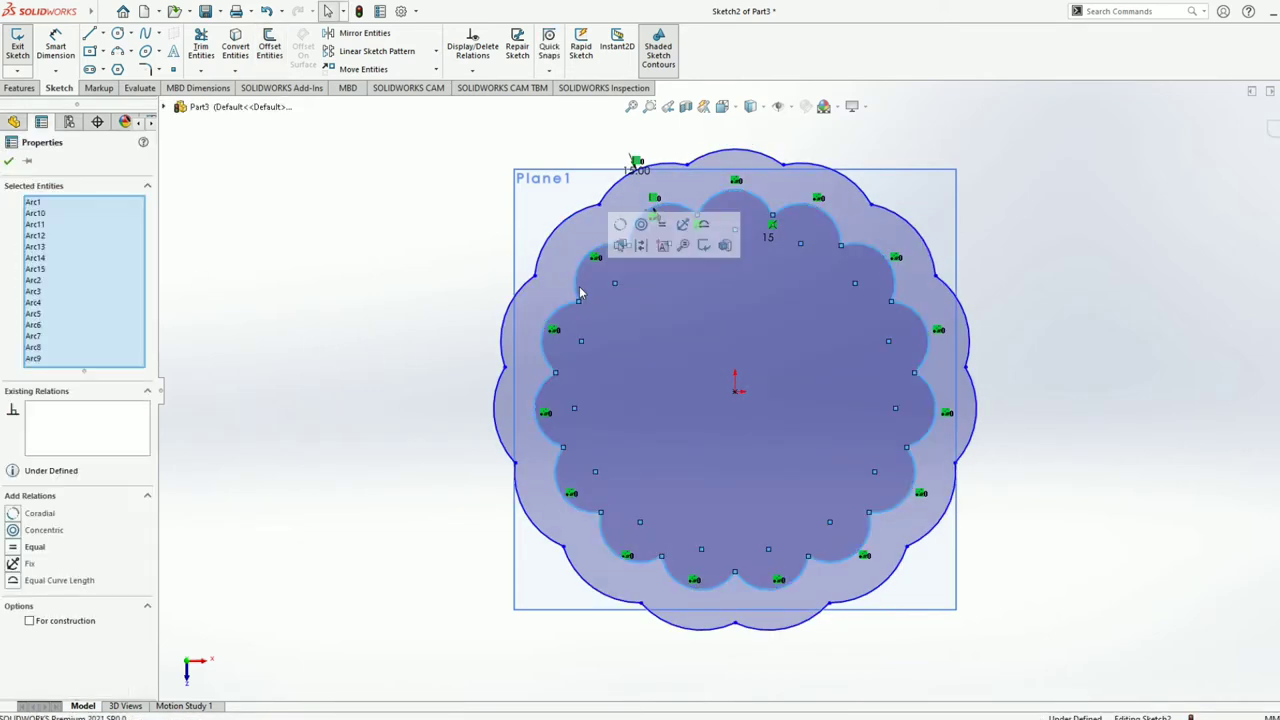
key(Delete)
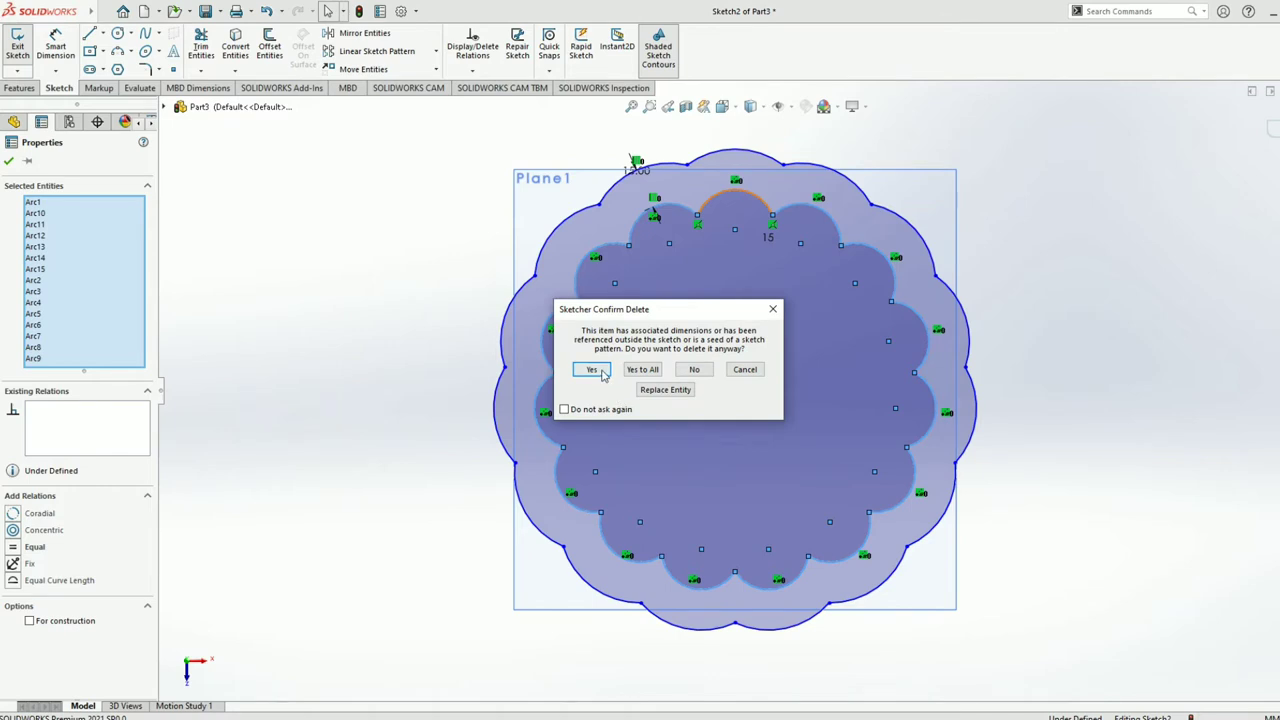
click(592, 369)
mouse_move(343, 508)
middle_down()
mouse_move(386, 471)
mouse_move(409, 360)
mouse_move(358, 465)
middle_up()
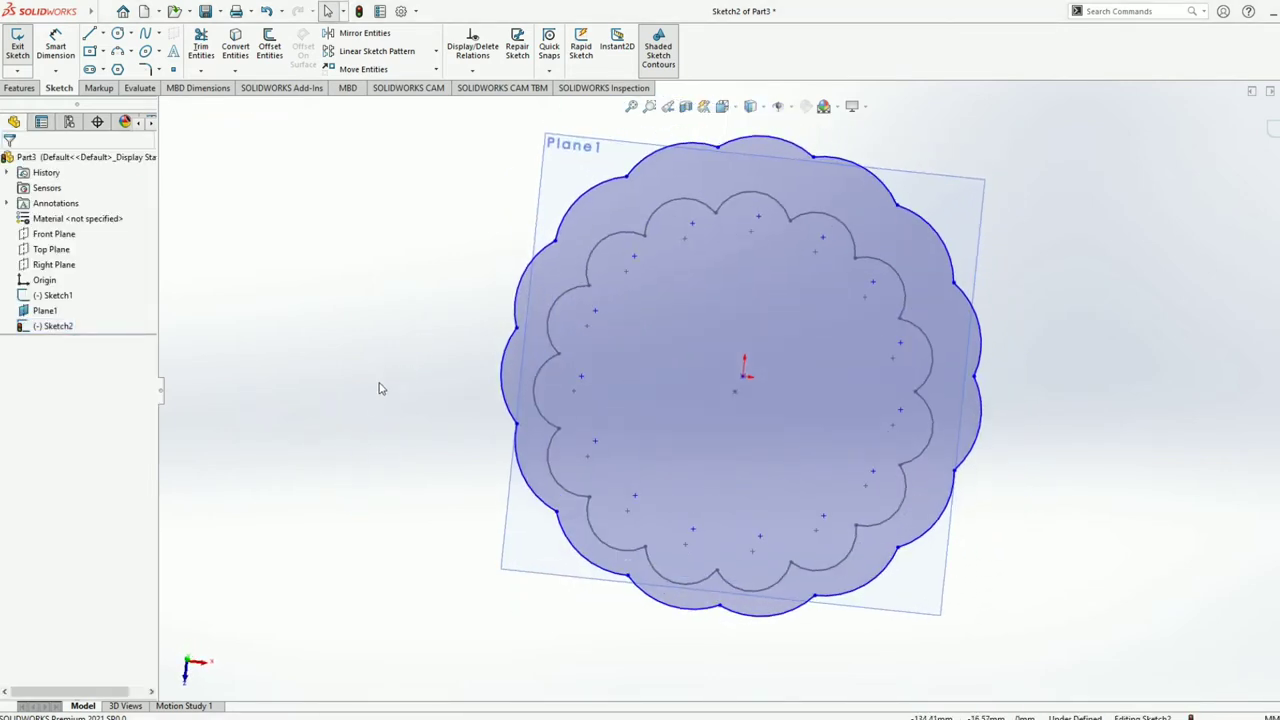
scroll(548, 371, up, 1)
scroll(660, 360, up, 1)
scroll(784, 351, down, 2)
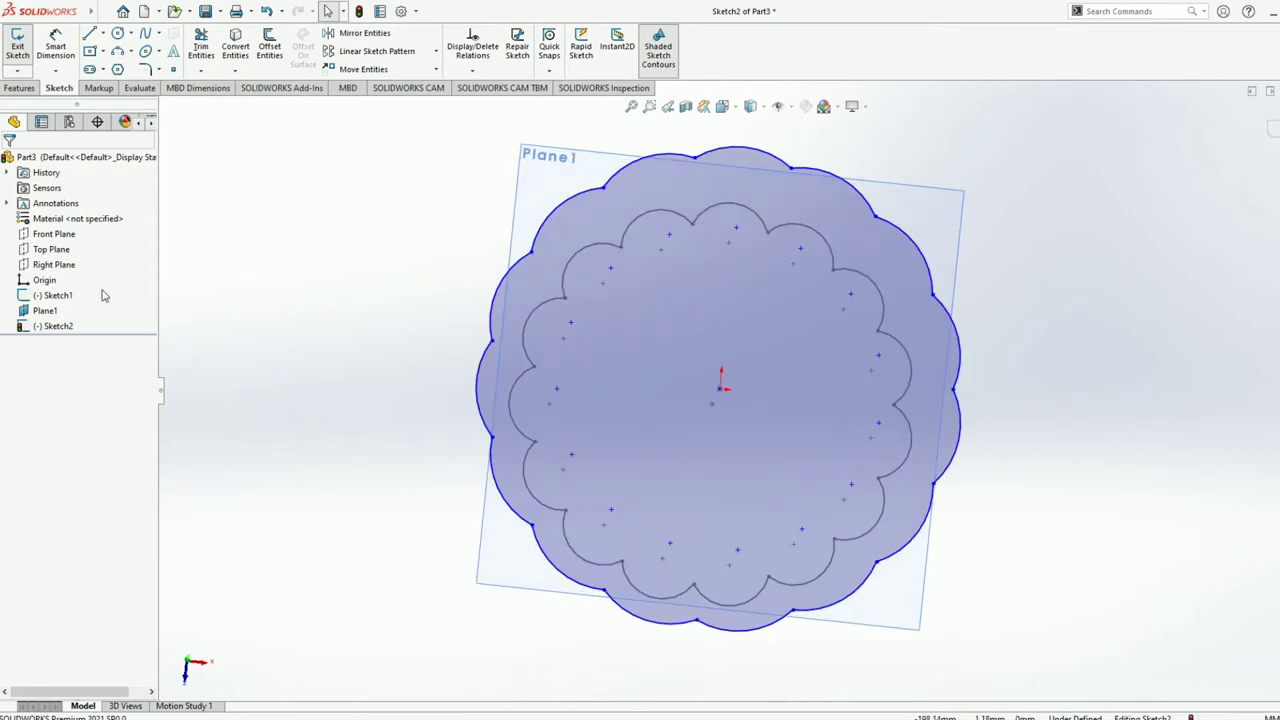
click(17, 45)
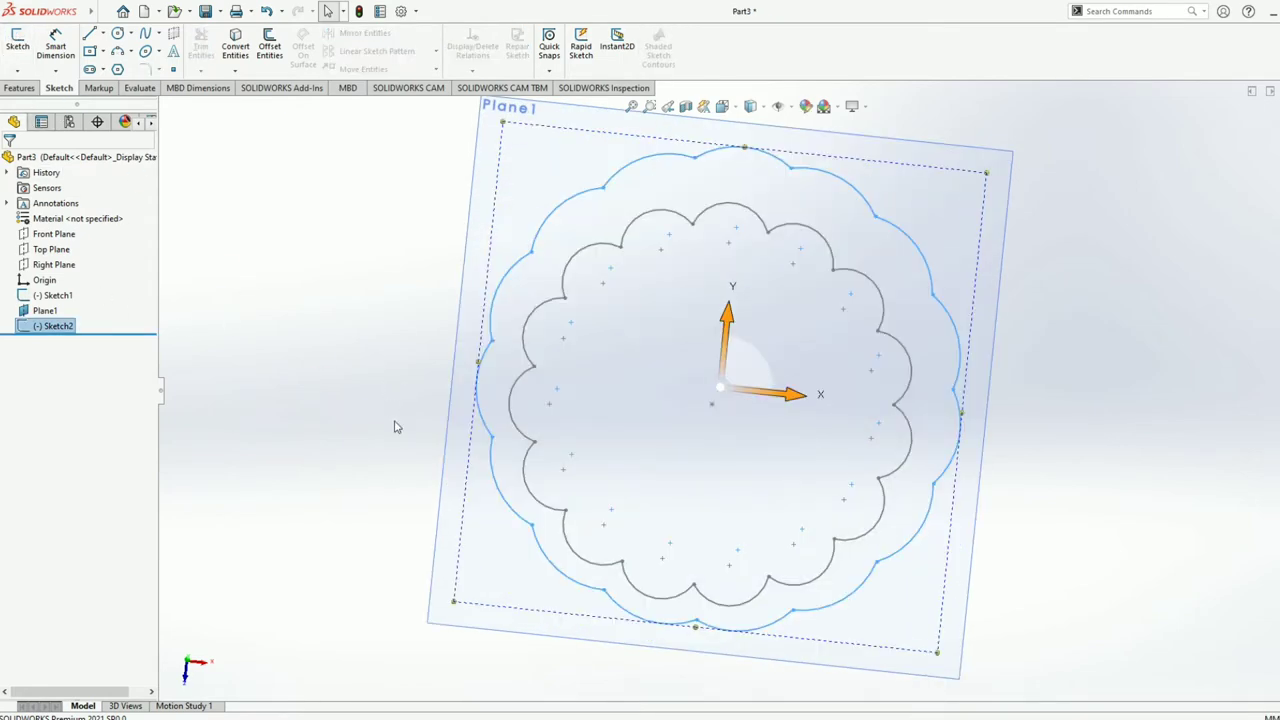
Step: Create Plane2 offset 120 mm from the Top Plane and view it normal-to
mouse_move(395, 427)
middle_down()
mouse_move(423, 403)
mouse_move(380, 457)
mouse_move(392, 484)
middle_up()
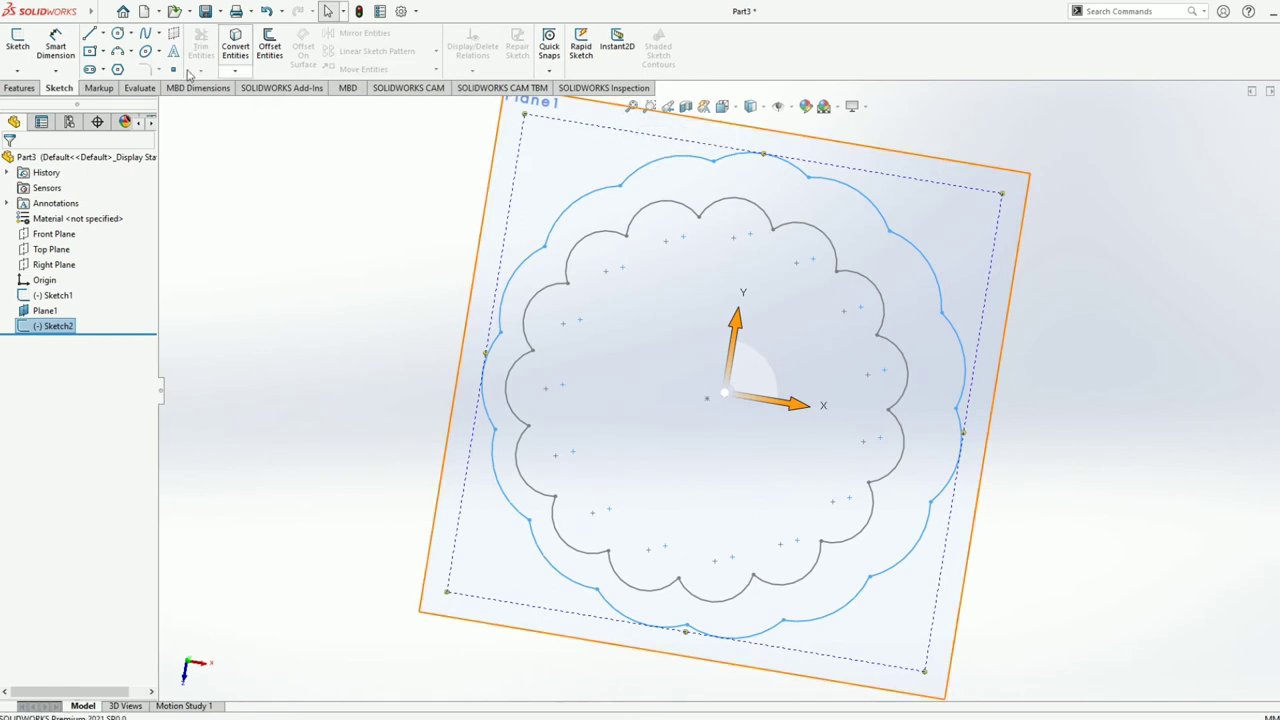
click(22, 88)
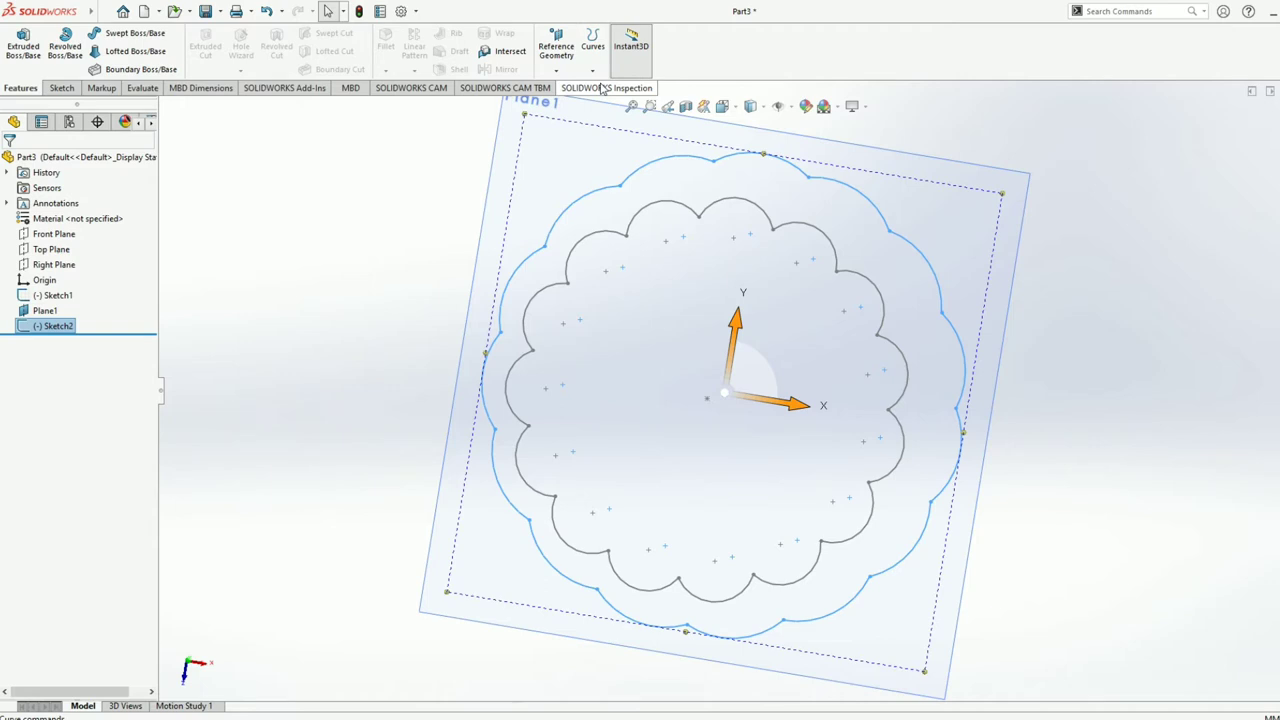
click(556, 70)
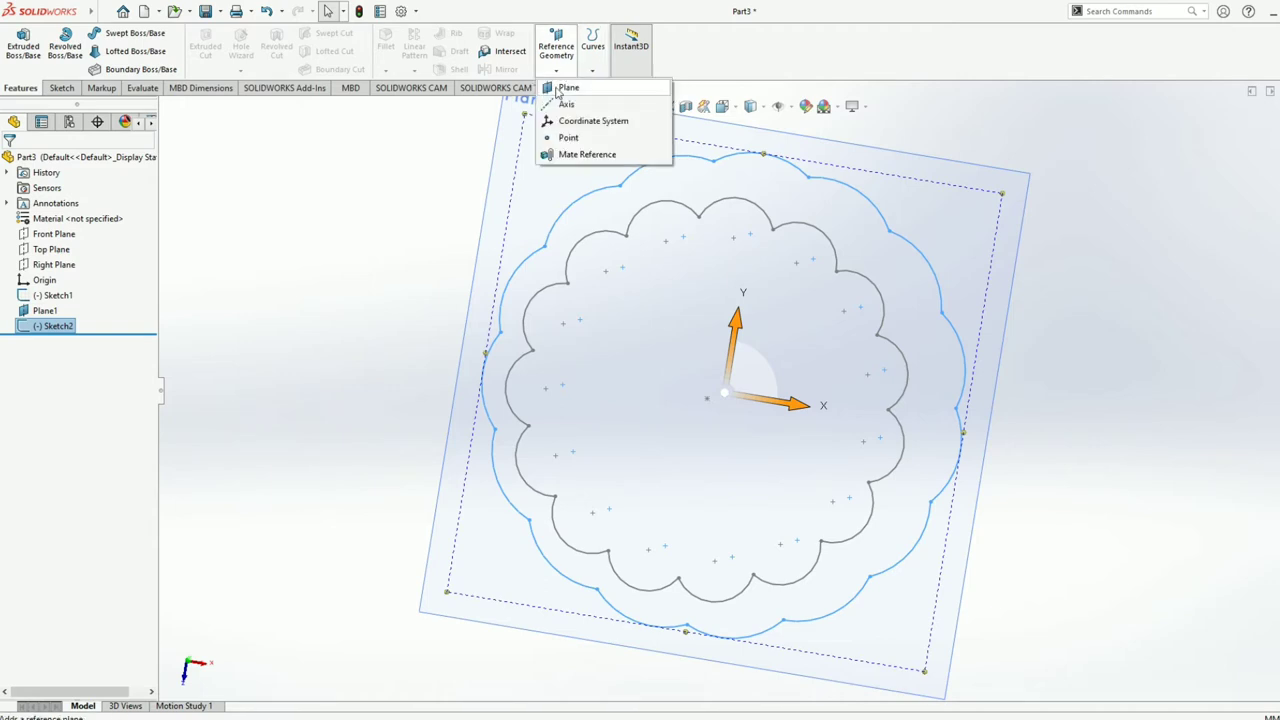
click(558, 90)
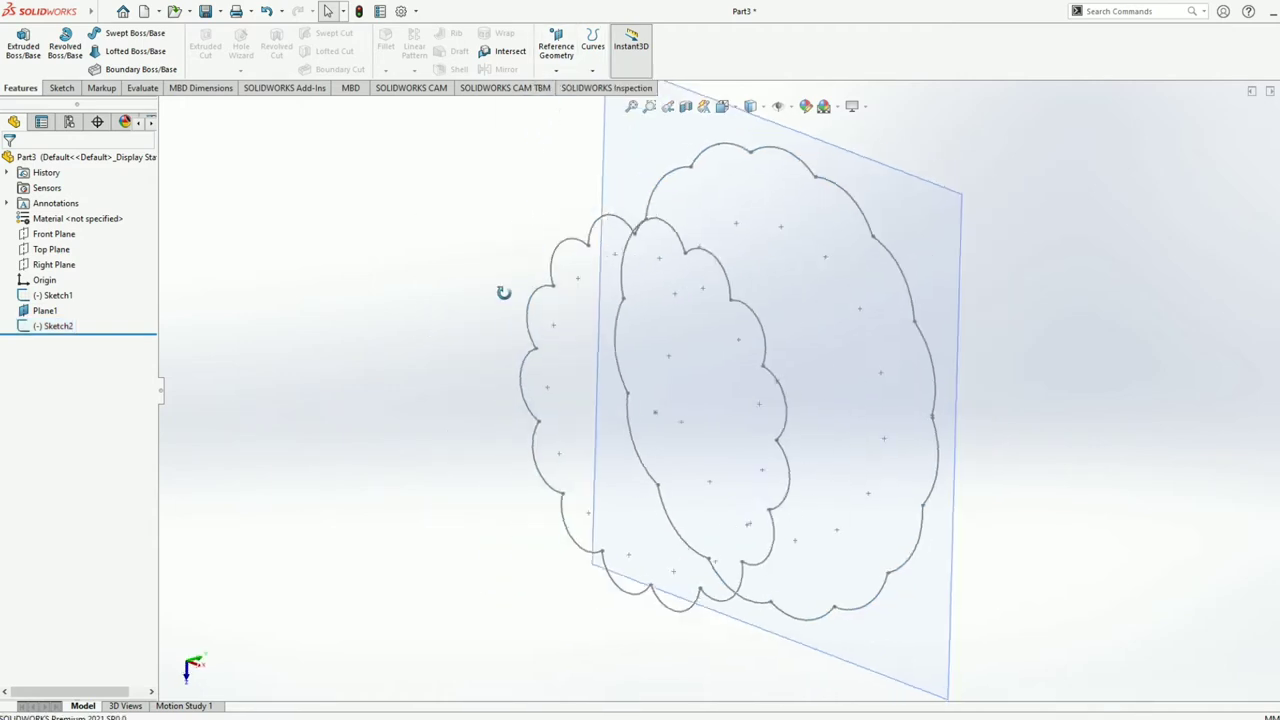
click(52, 250)
key(ctrl+8)
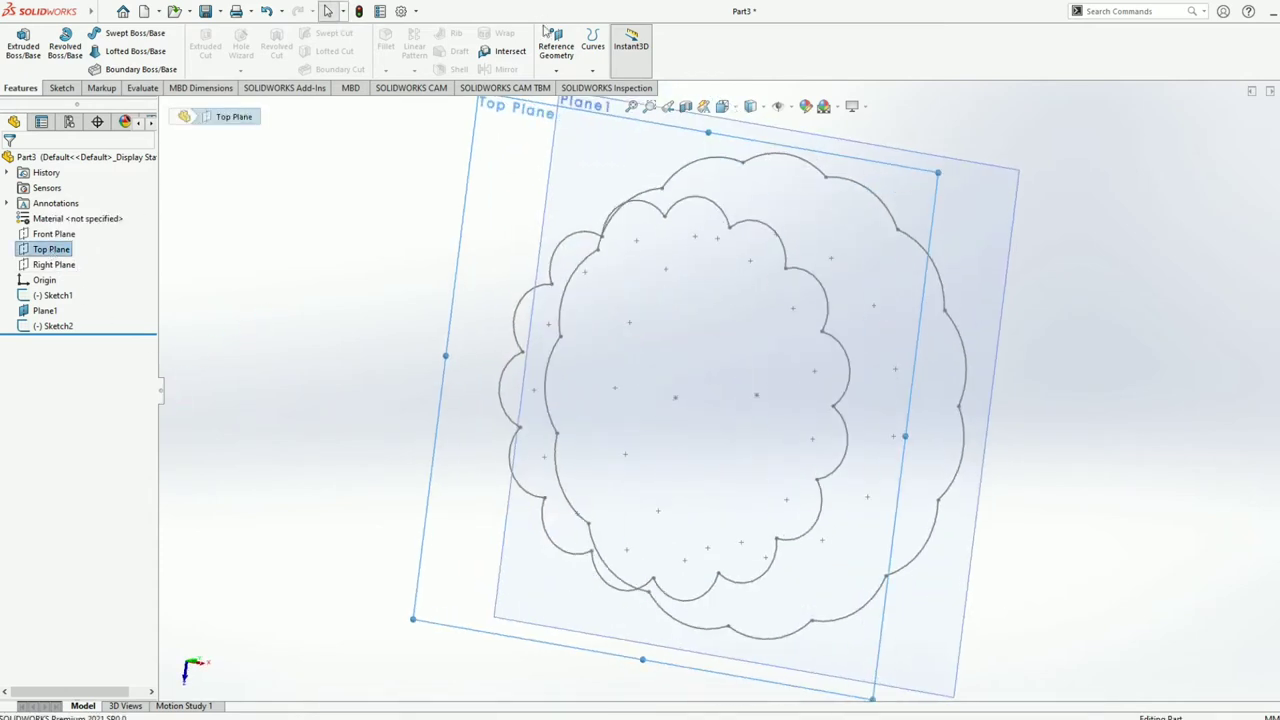
click(557, 72)
click(563, 90)
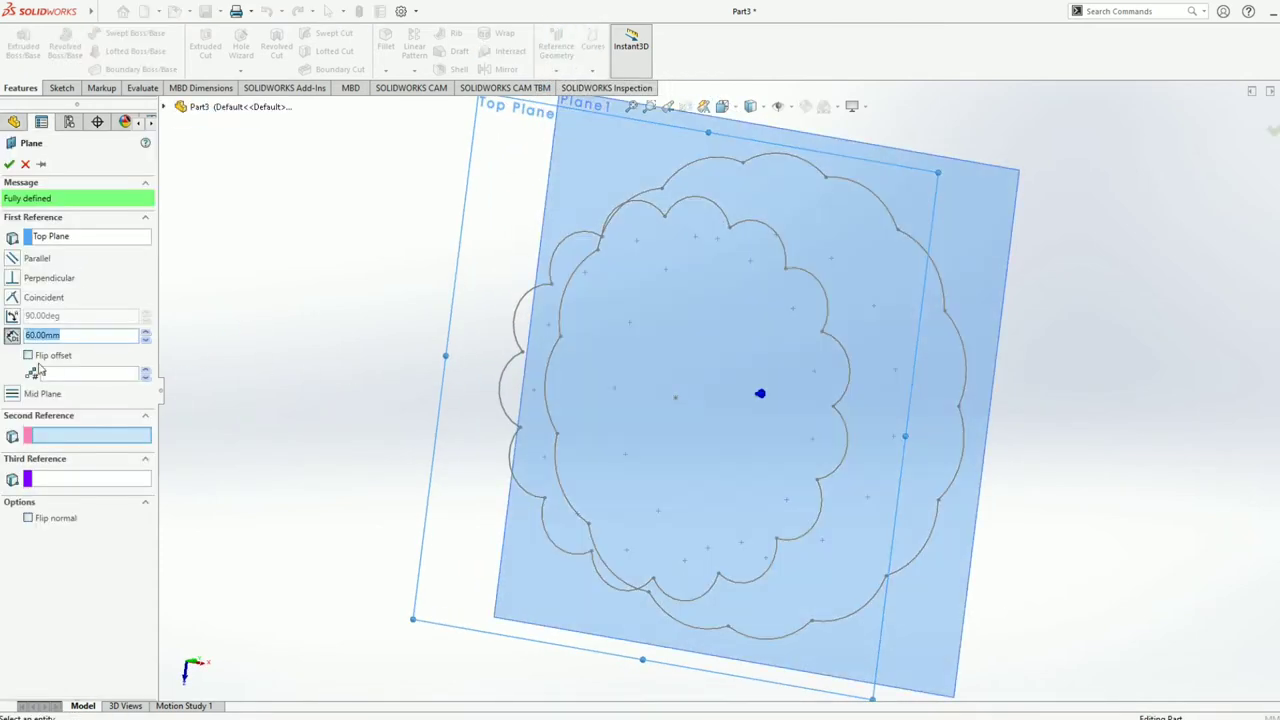
text(120)
key(Return)
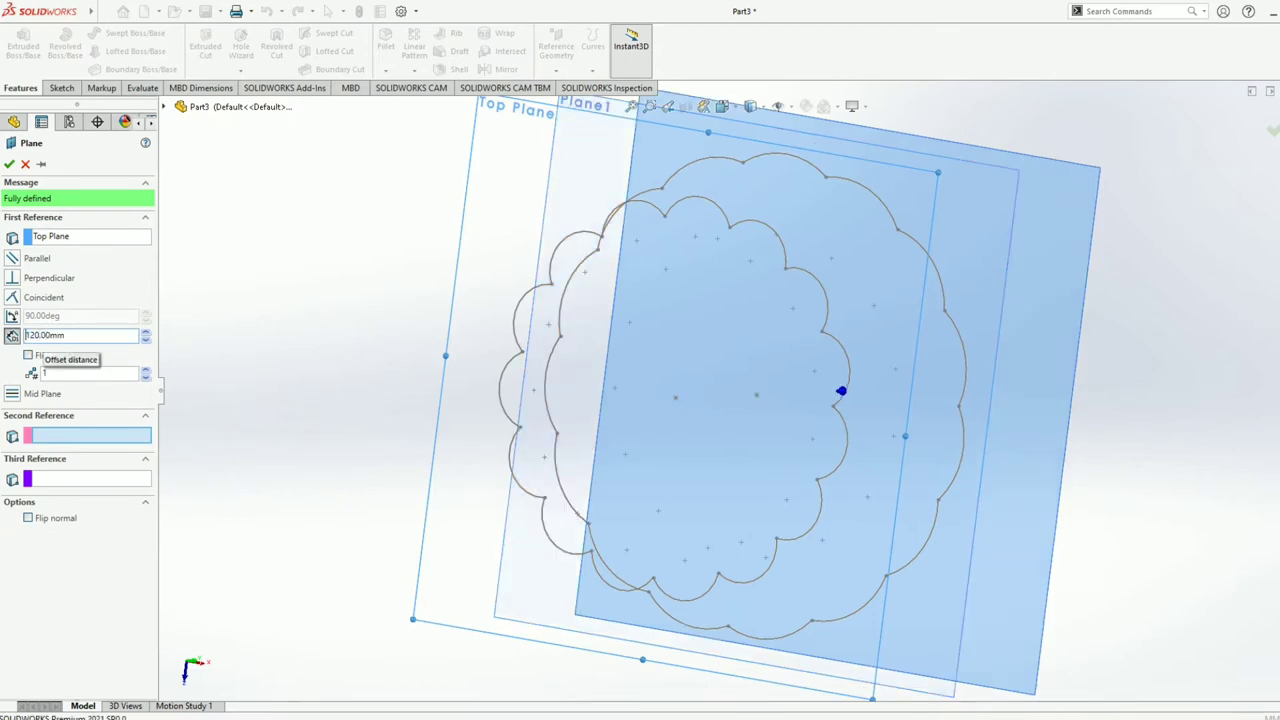
click(9, 163)
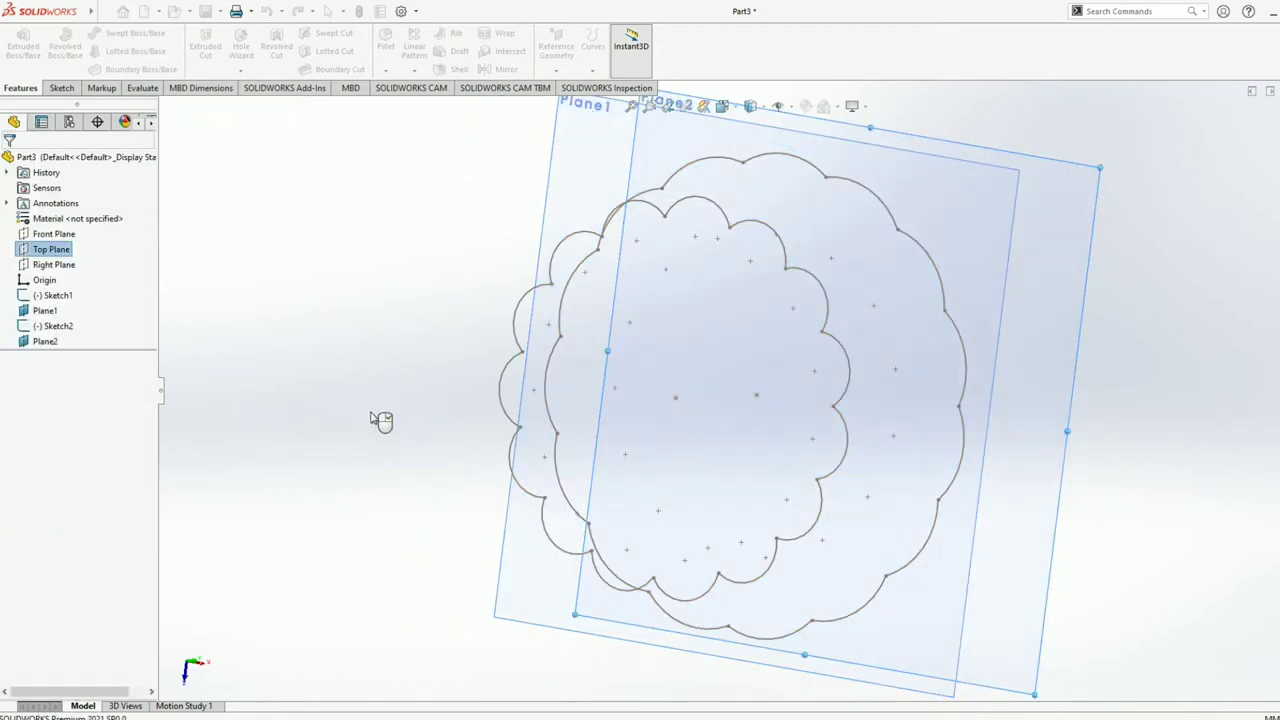
middle_drag(319, 390, 334, 411)
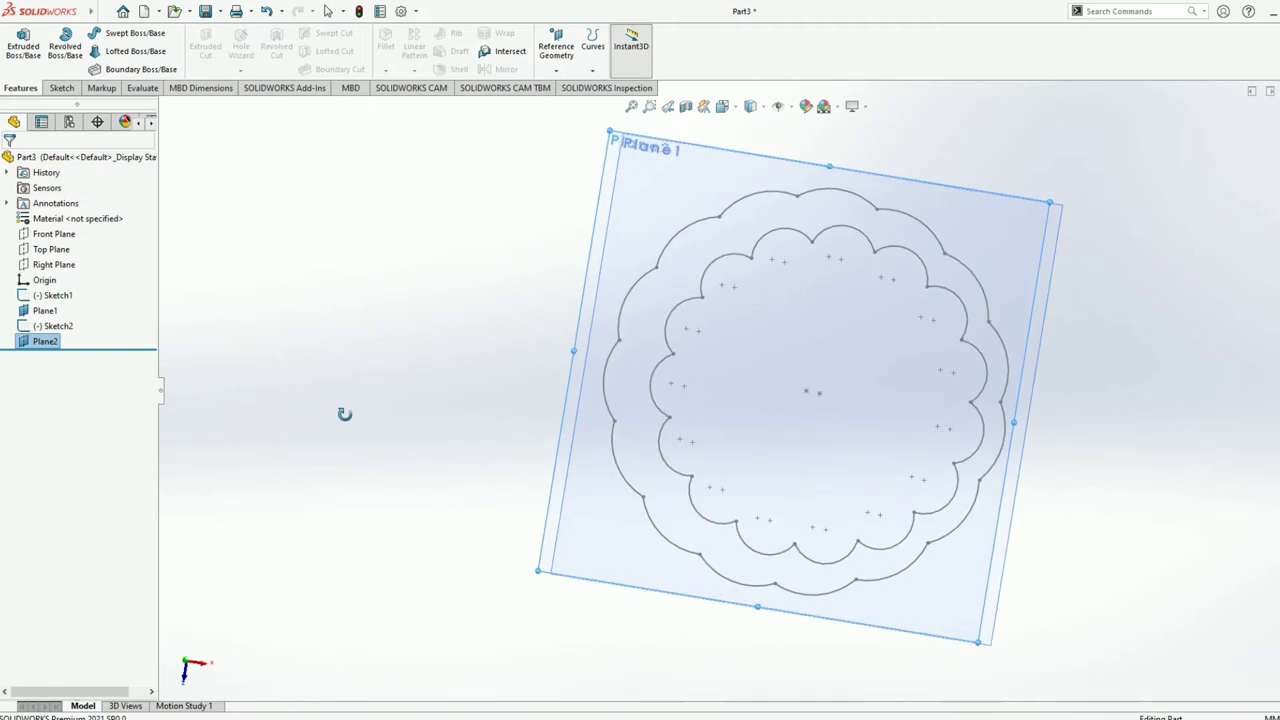
key(ctrl+8)
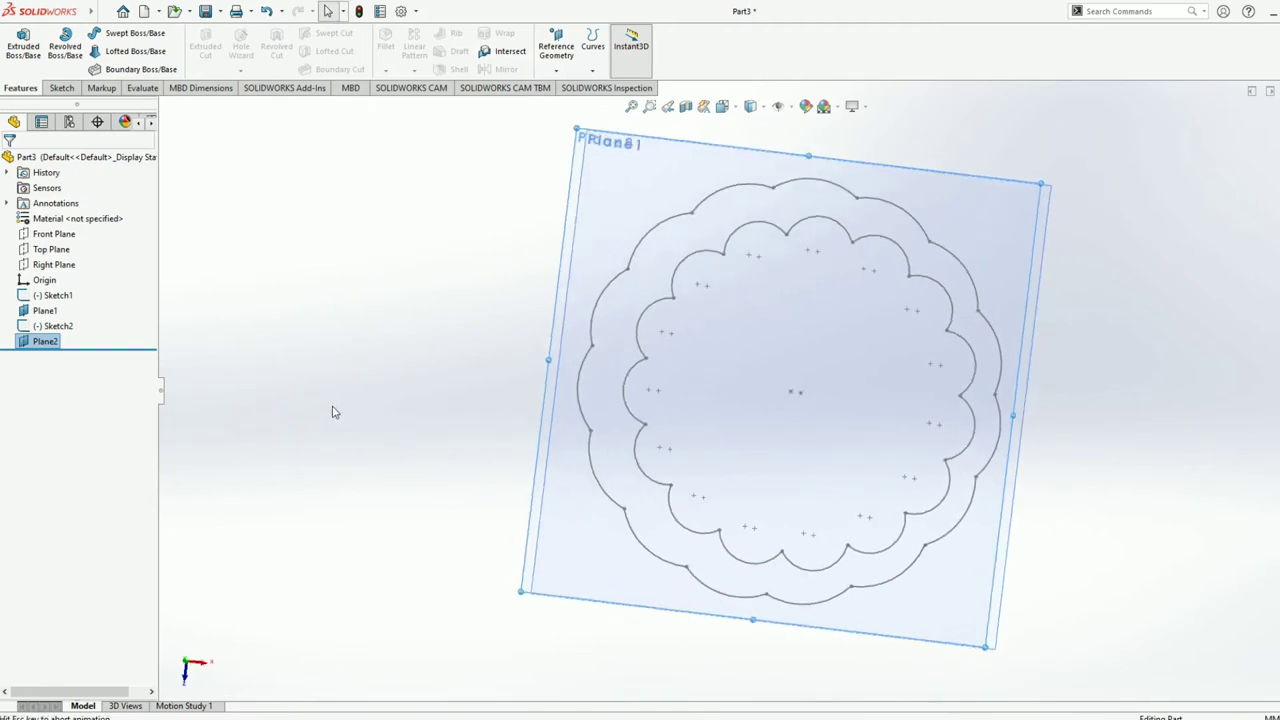
click(61, 88)
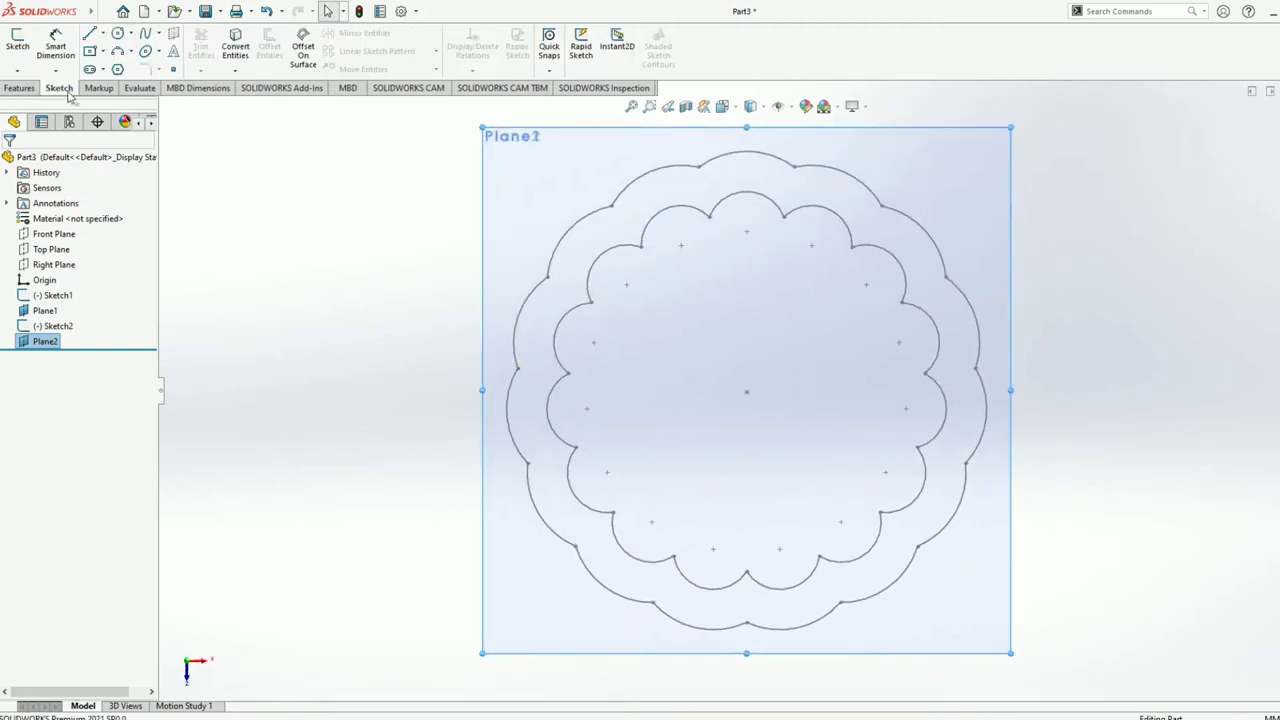
click(17, 45)
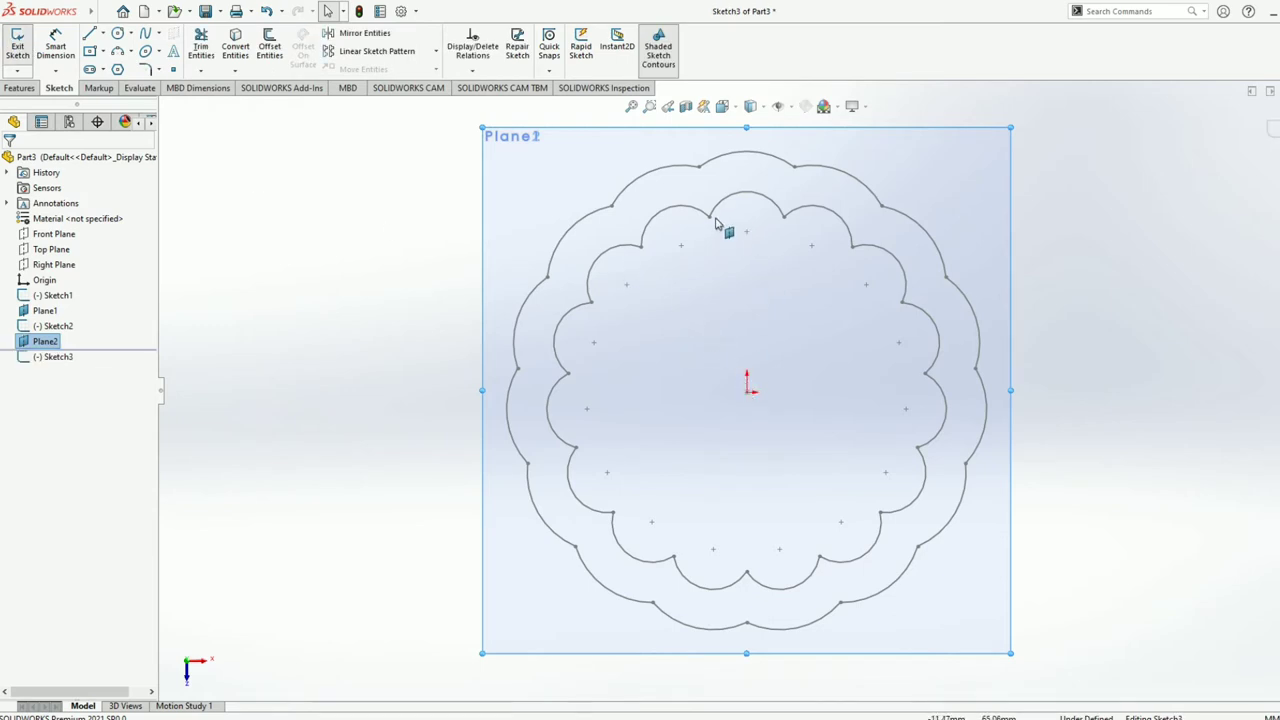
click(117, 51)
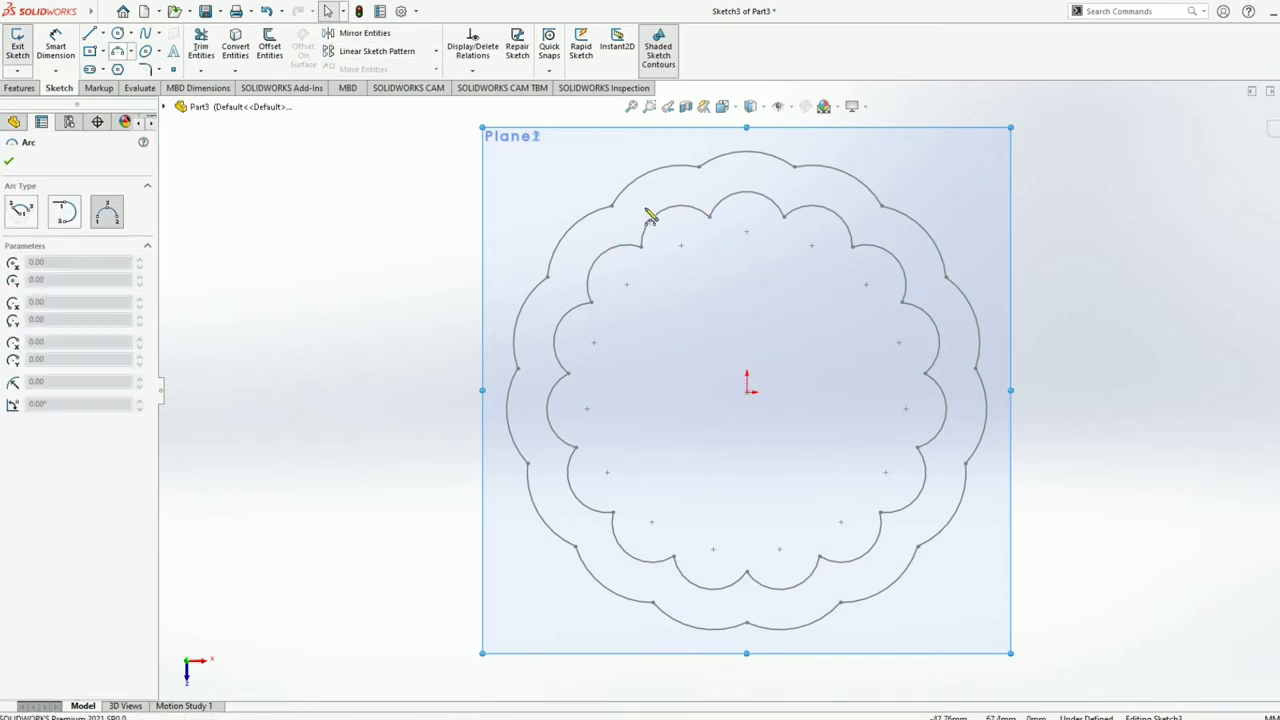
click(709, 216)
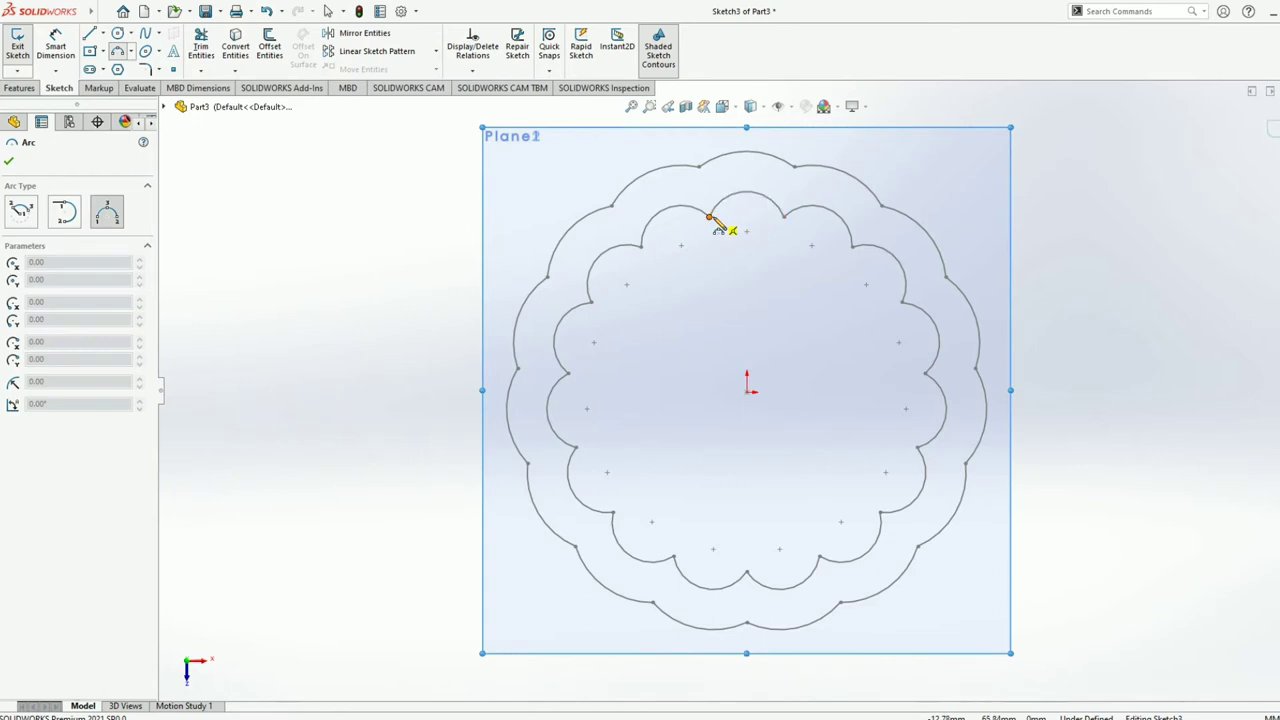
click(783, 216)
click(745, 190)
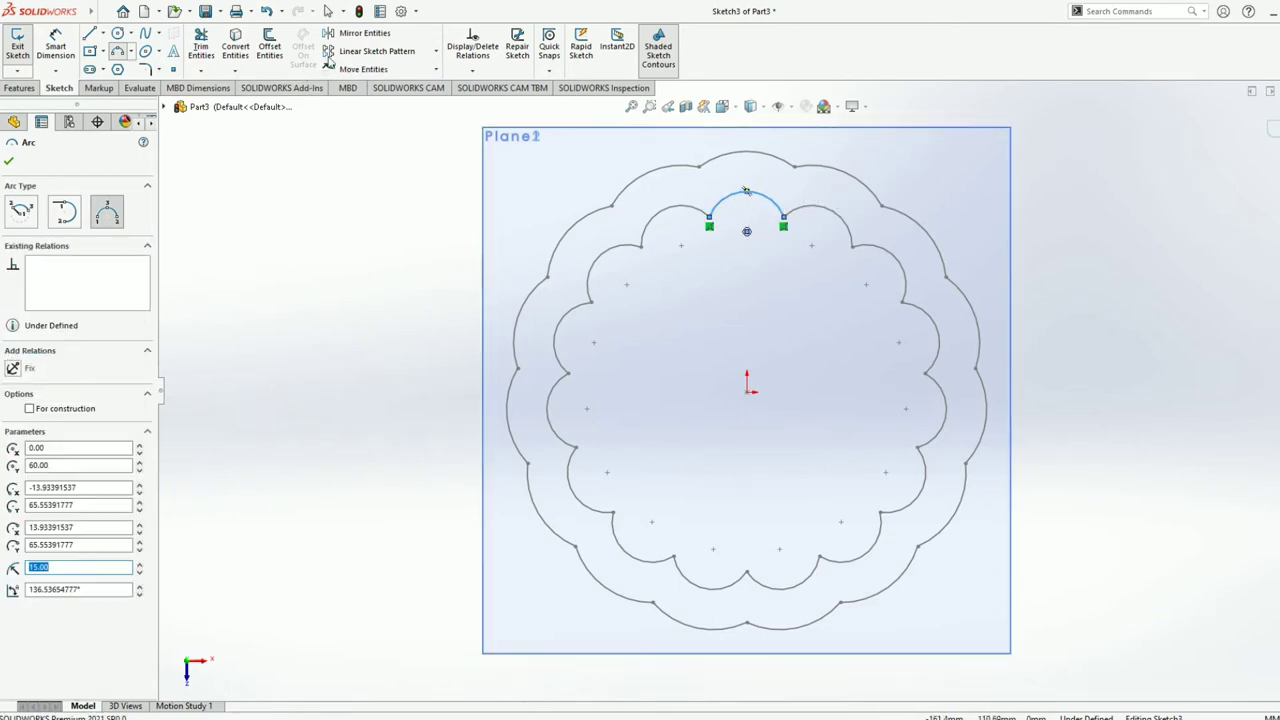
click(436, 51)
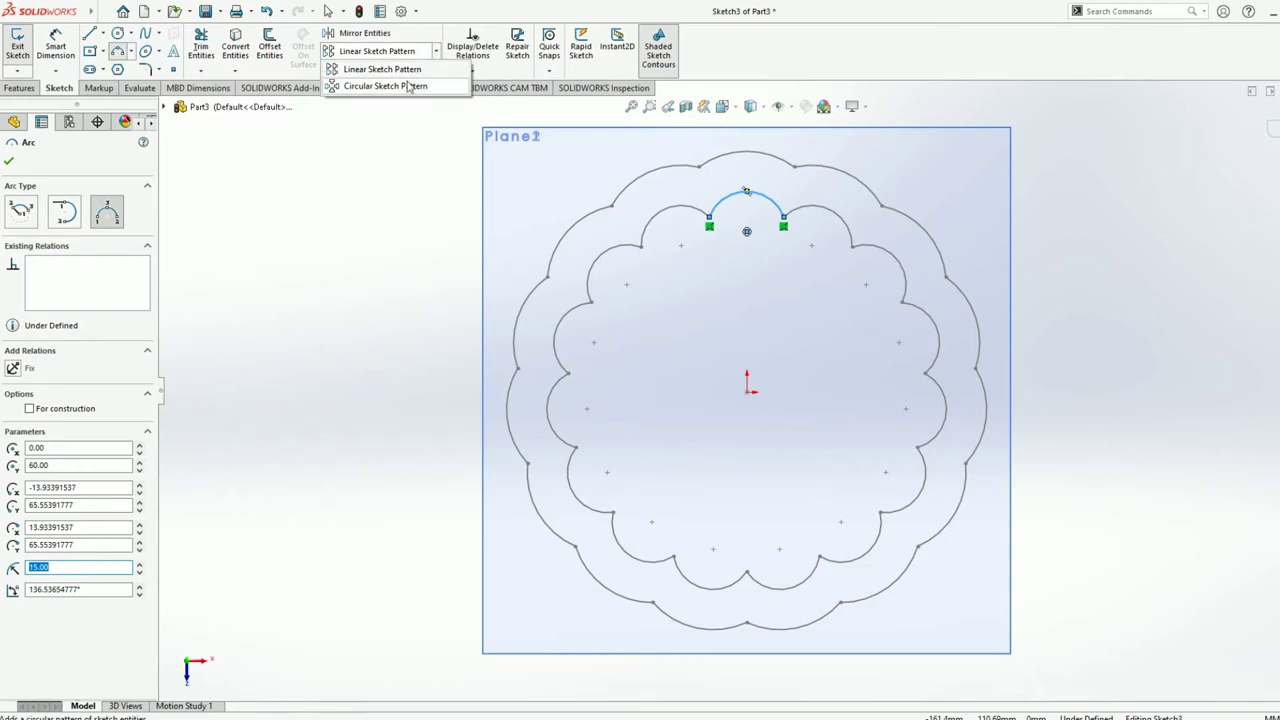
click(410, 86)
double_click(31, 339)
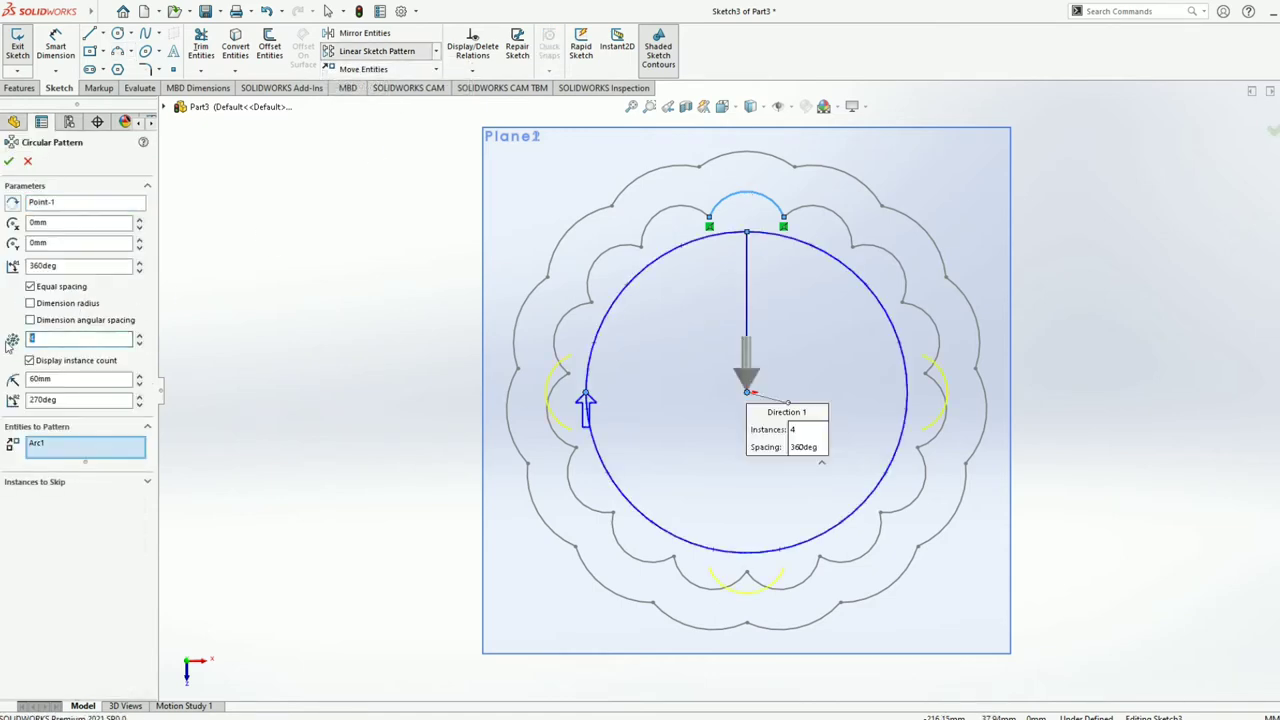
text(15)
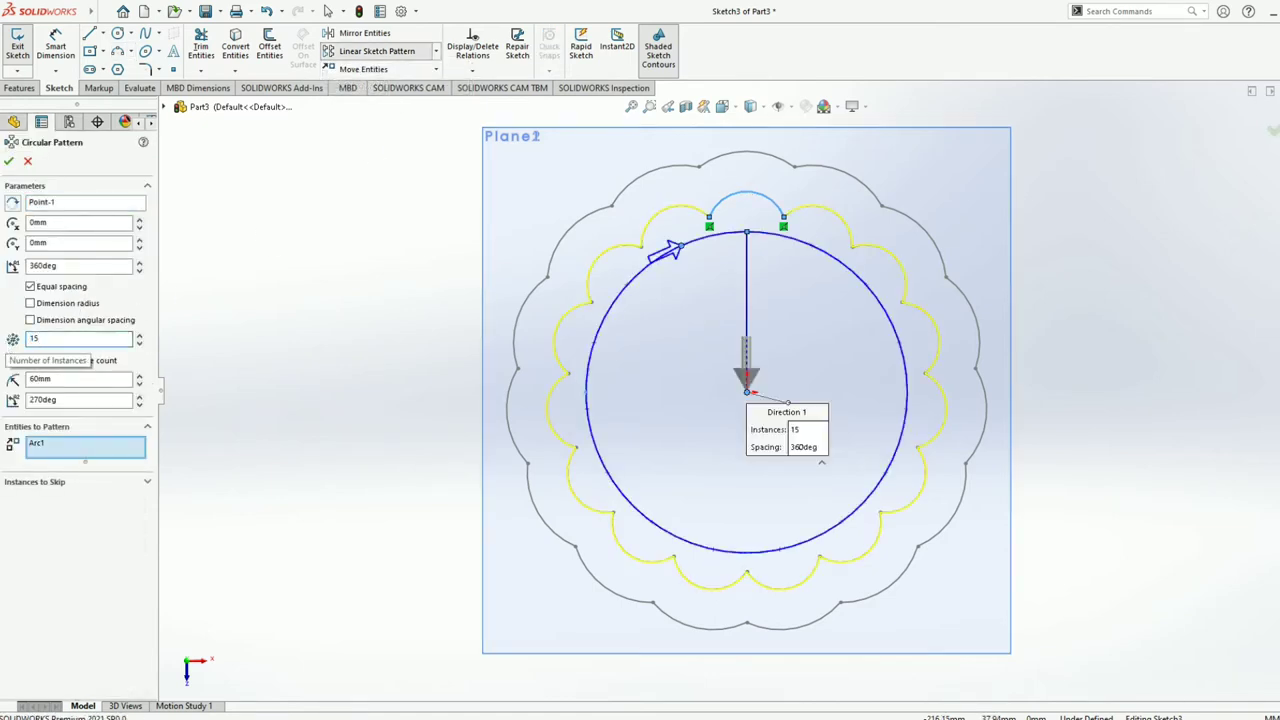
click(9, 161)
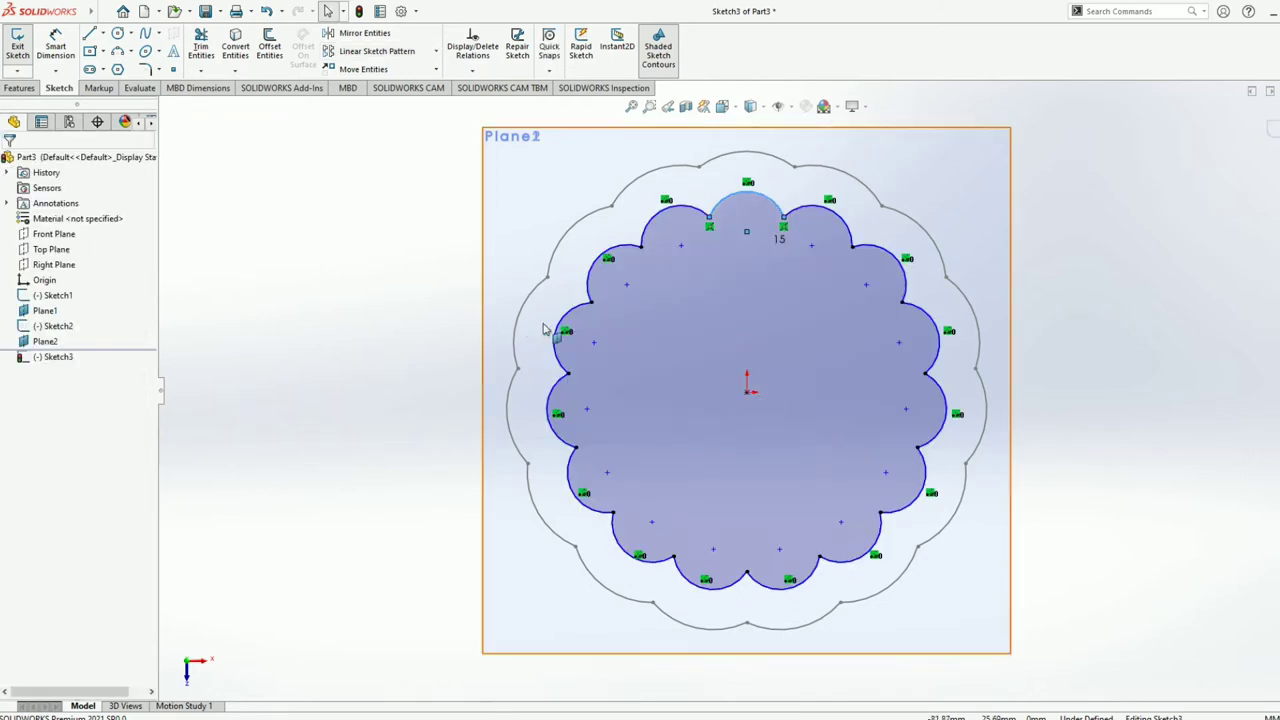
click(269, 47)
text(1)
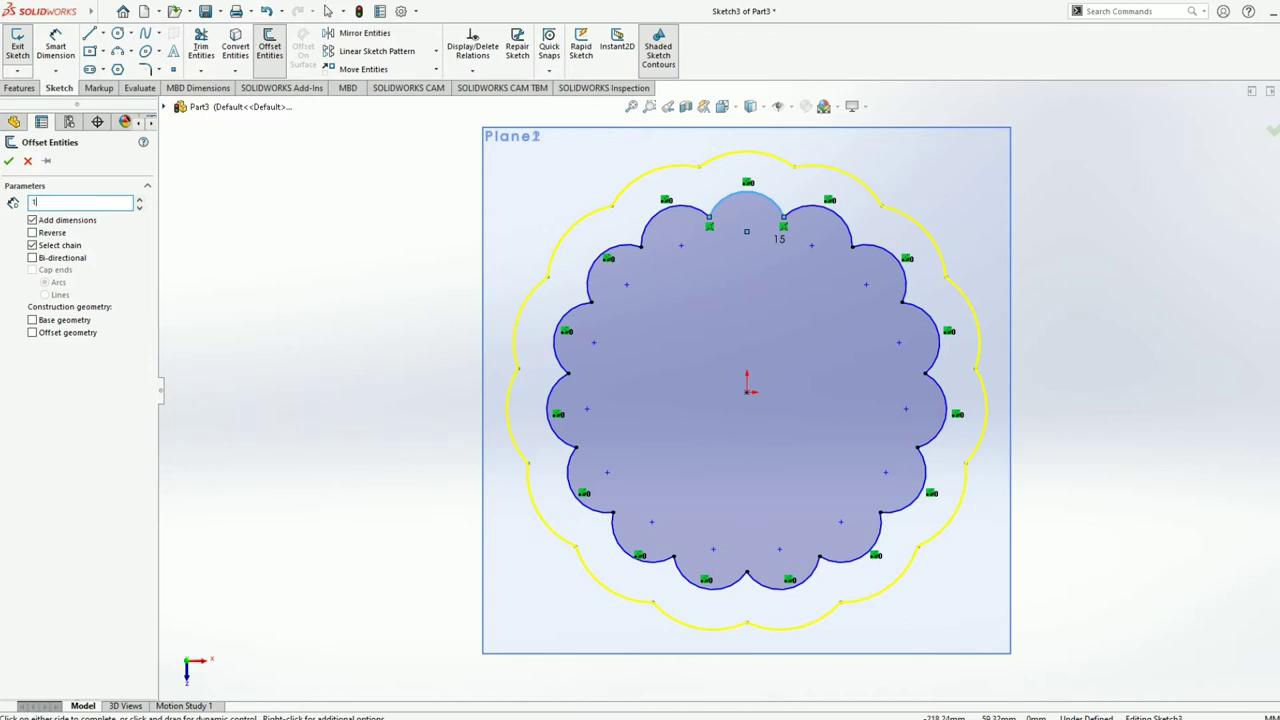
text(0)
key(Return)
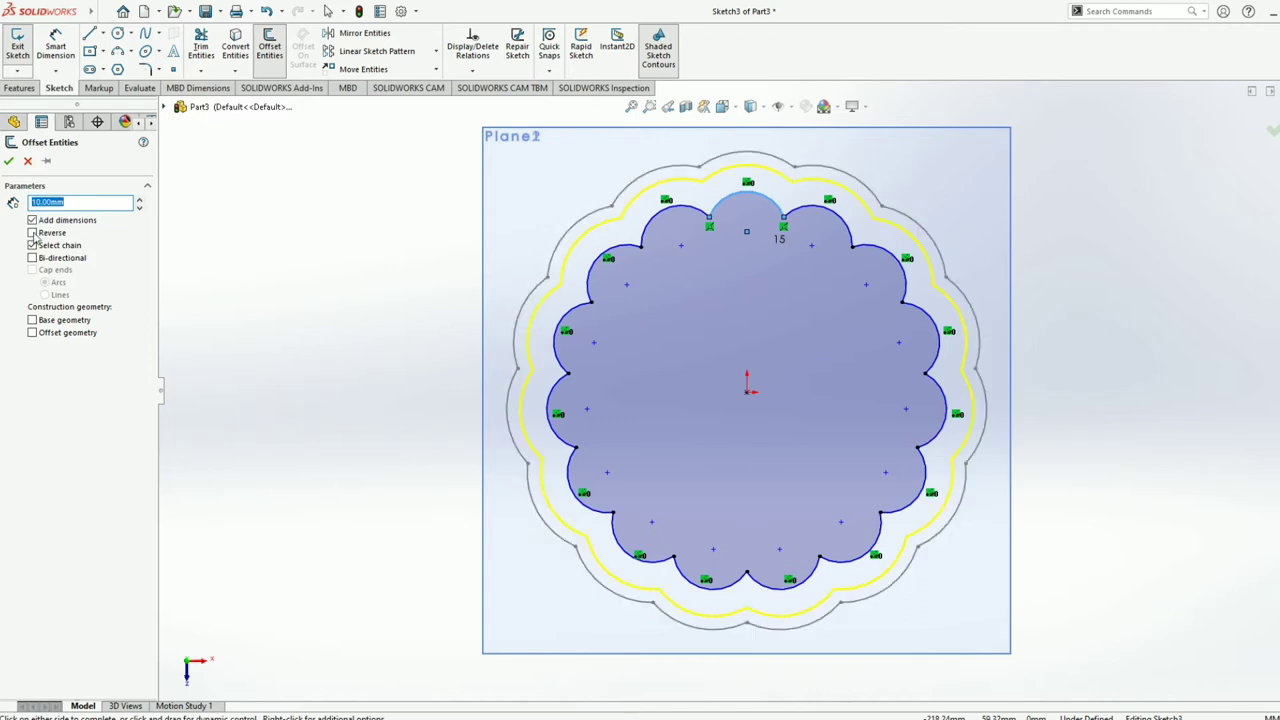
click(33, 233)
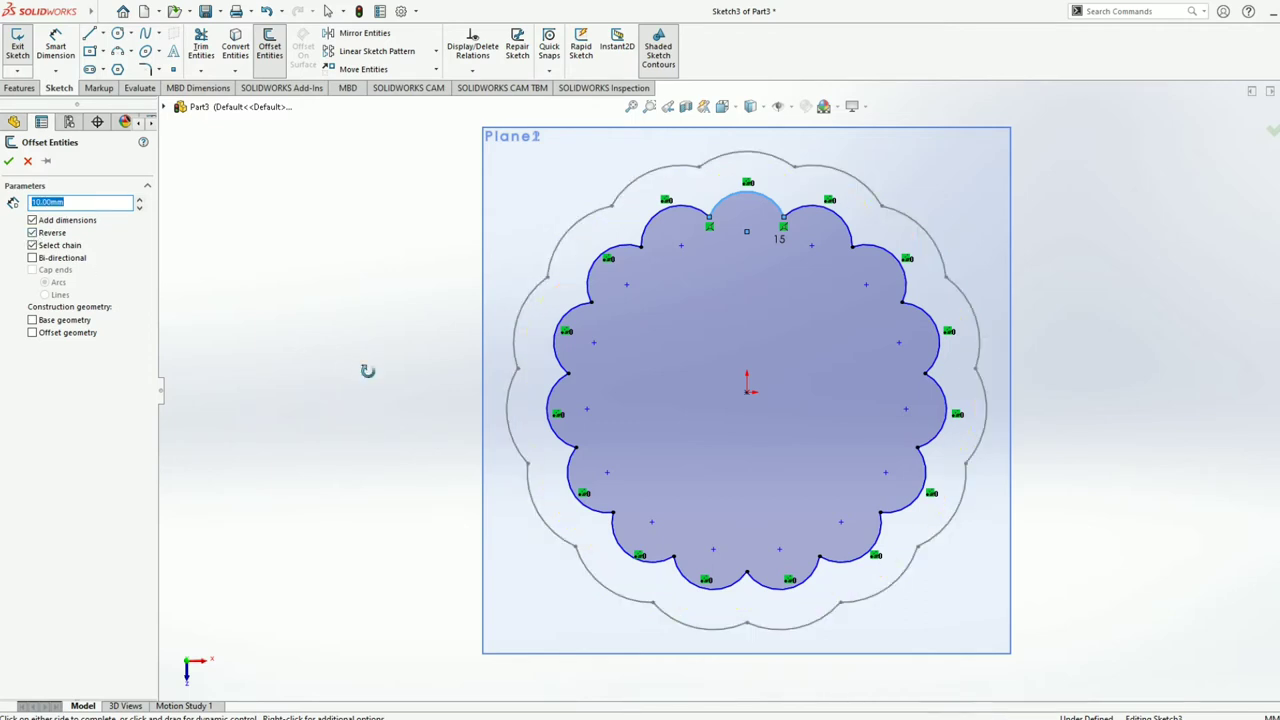
mouse_move(368, 371)
middle_down()
mouse_move(423, 323)
mouse_move(352, 387)
mouse_move(362, 372)
middle_up()
double_click(92, 204)
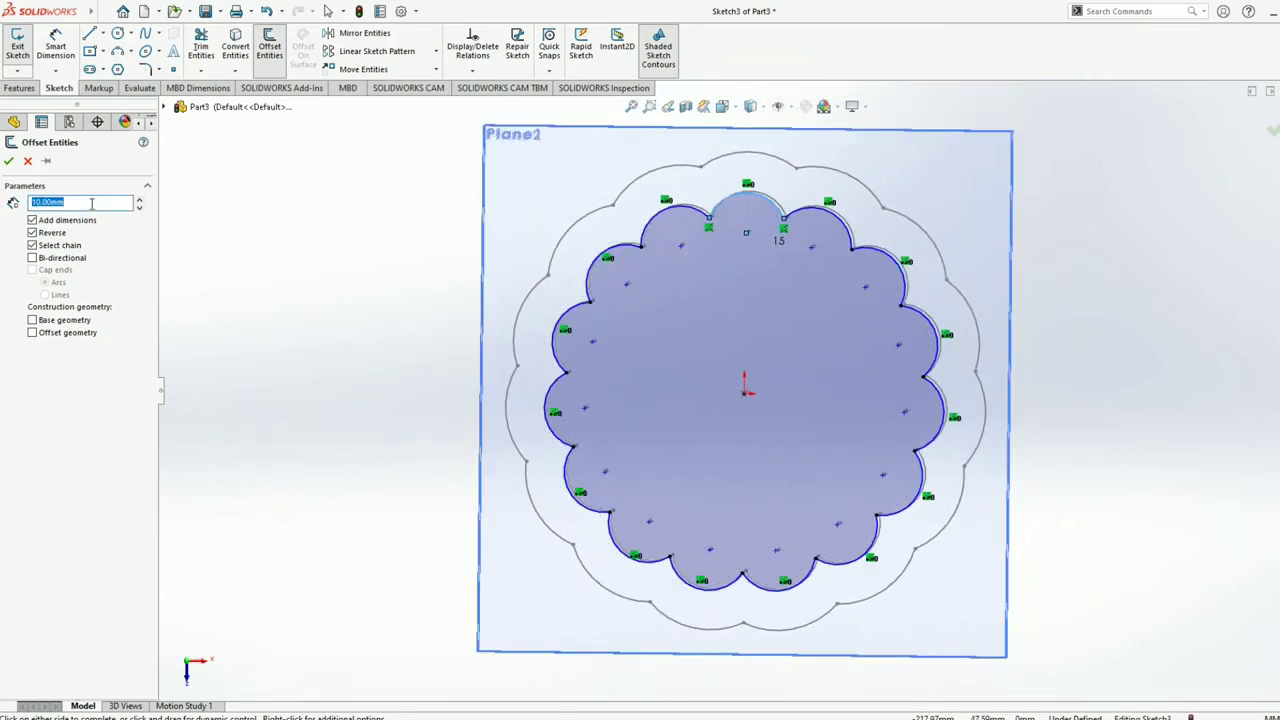
text(2)
text(5)
click(28, 163)
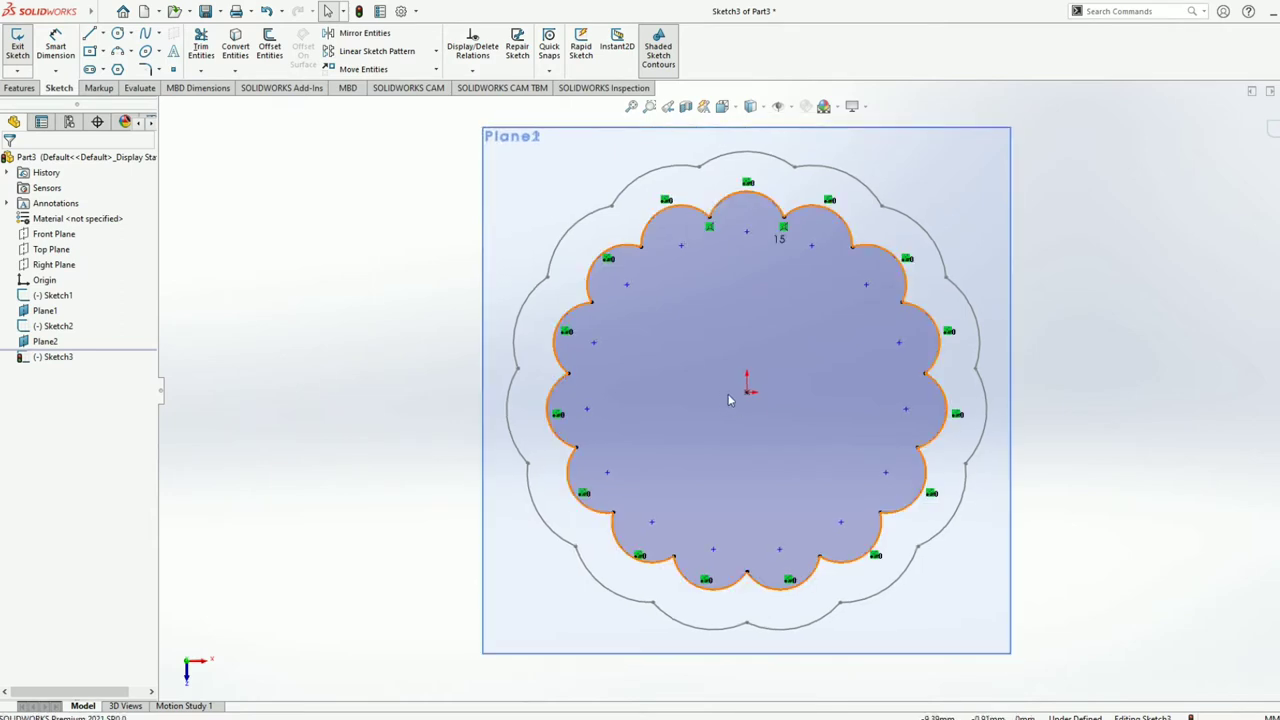
key(z)
scroll(772, 380, down, 3)
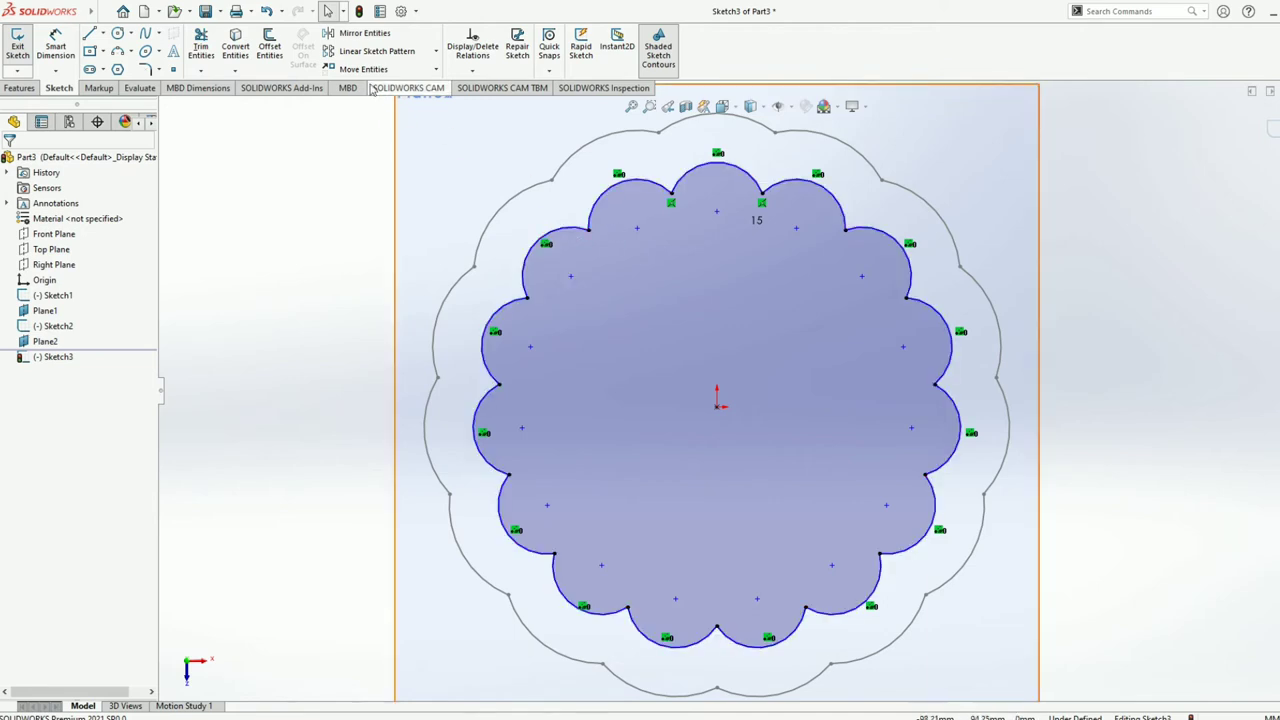
Step: Discard a stray 60 mm dimension and an unfinished circle, leaving the Circle tool active
click(56, 48)
click(717, 404)
click(716, 211)
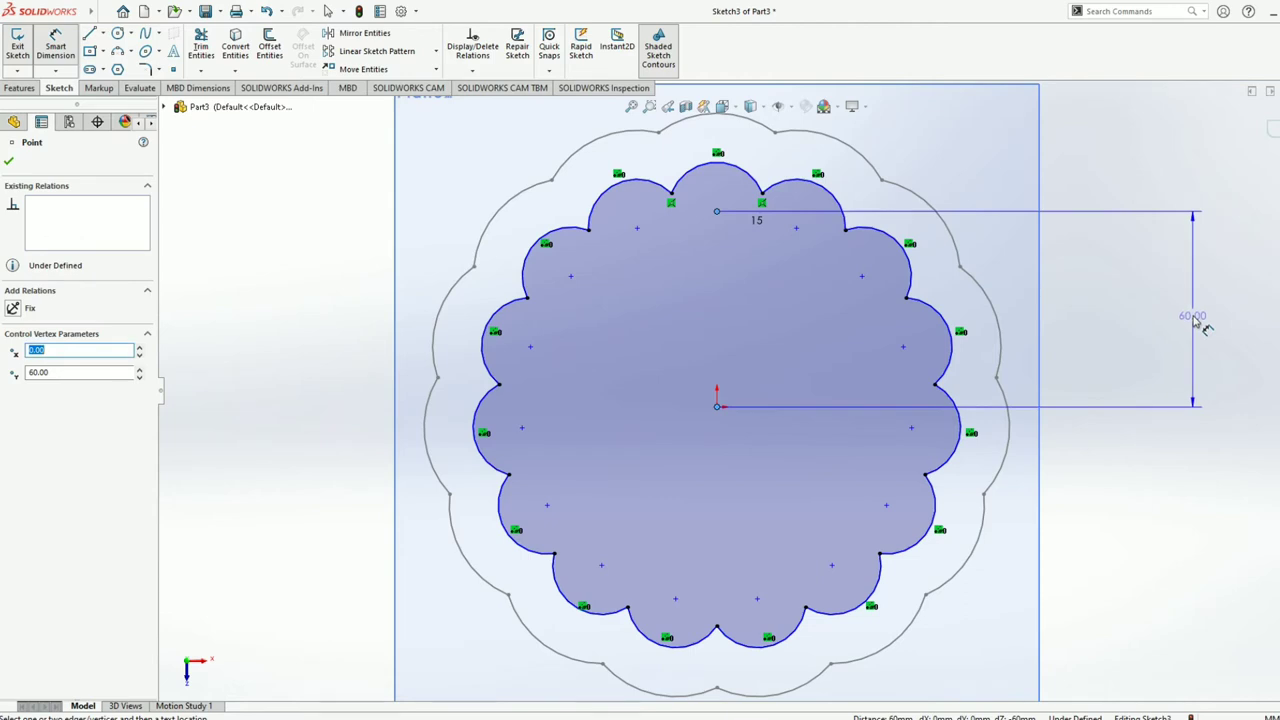
key(Escape)
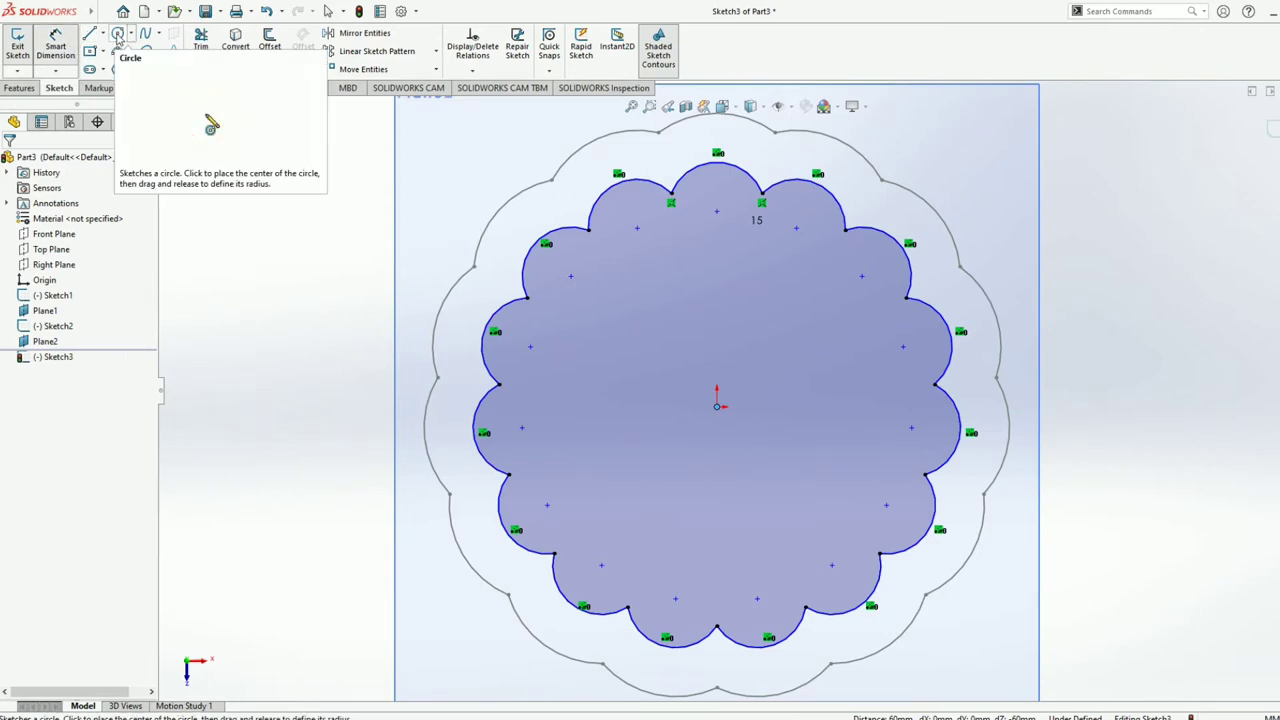
click(117, 35)
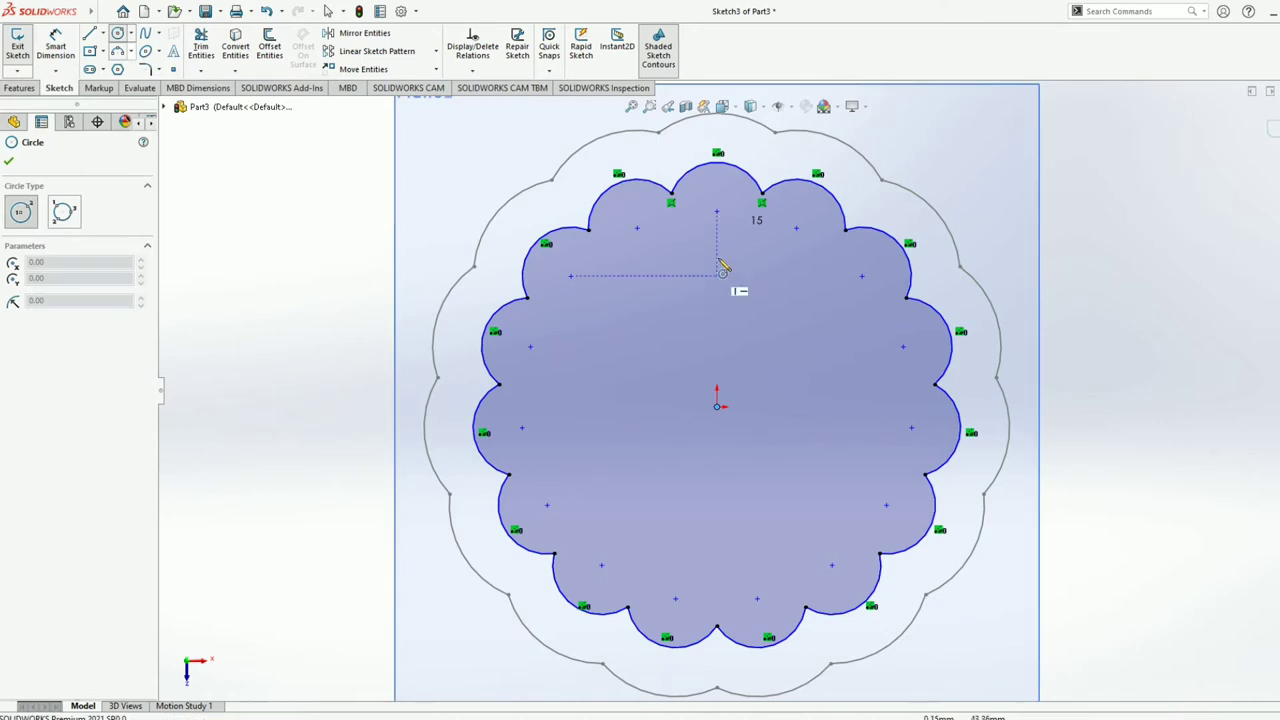
click(716, 211)
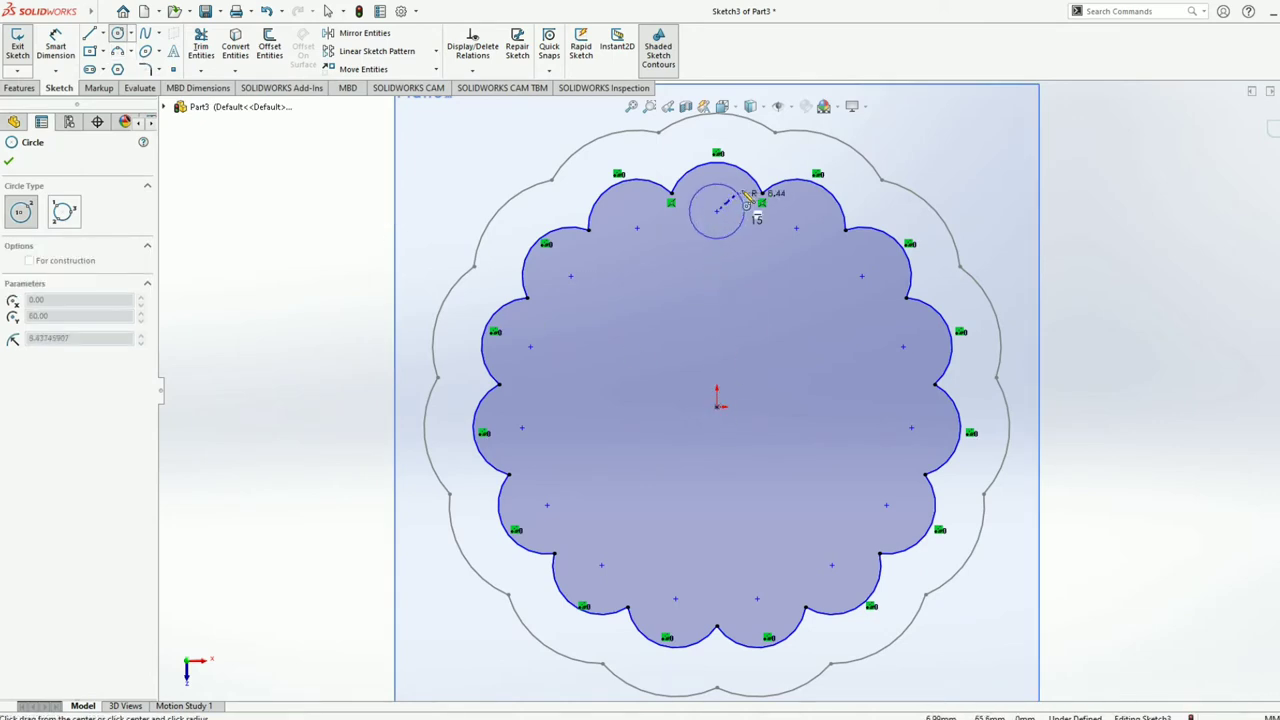
key(Escape)
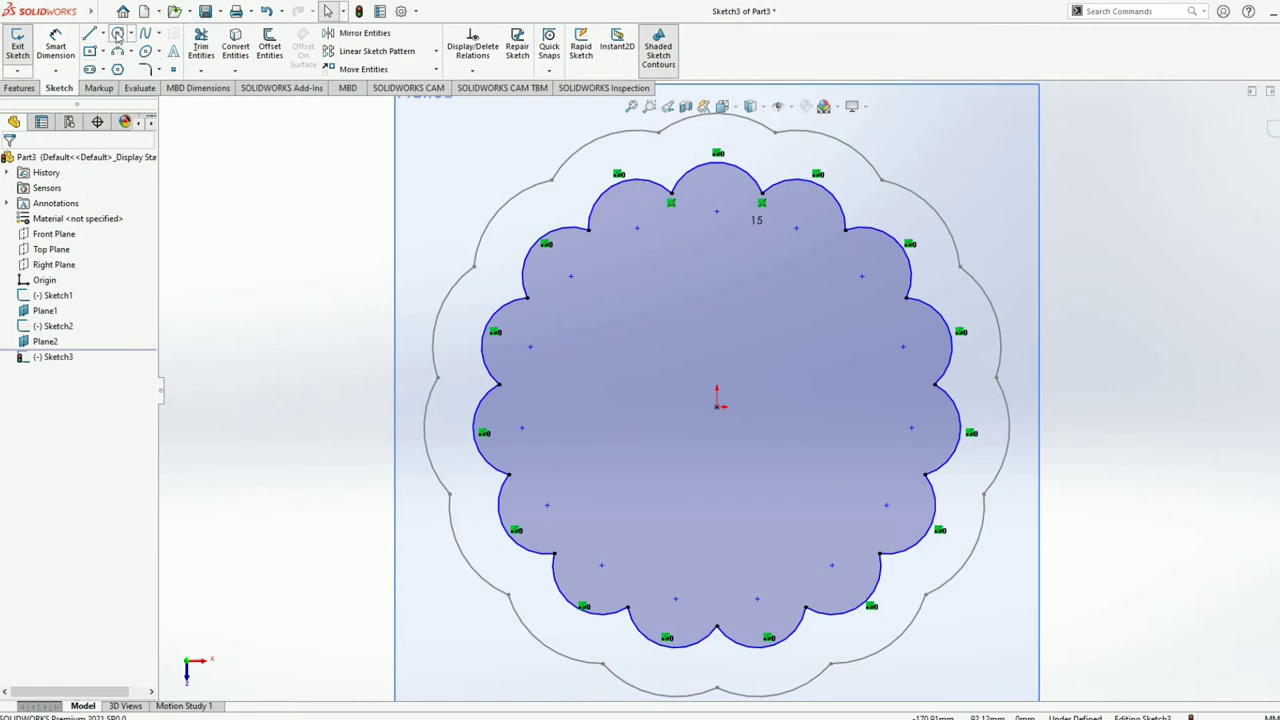
click(117, 33)
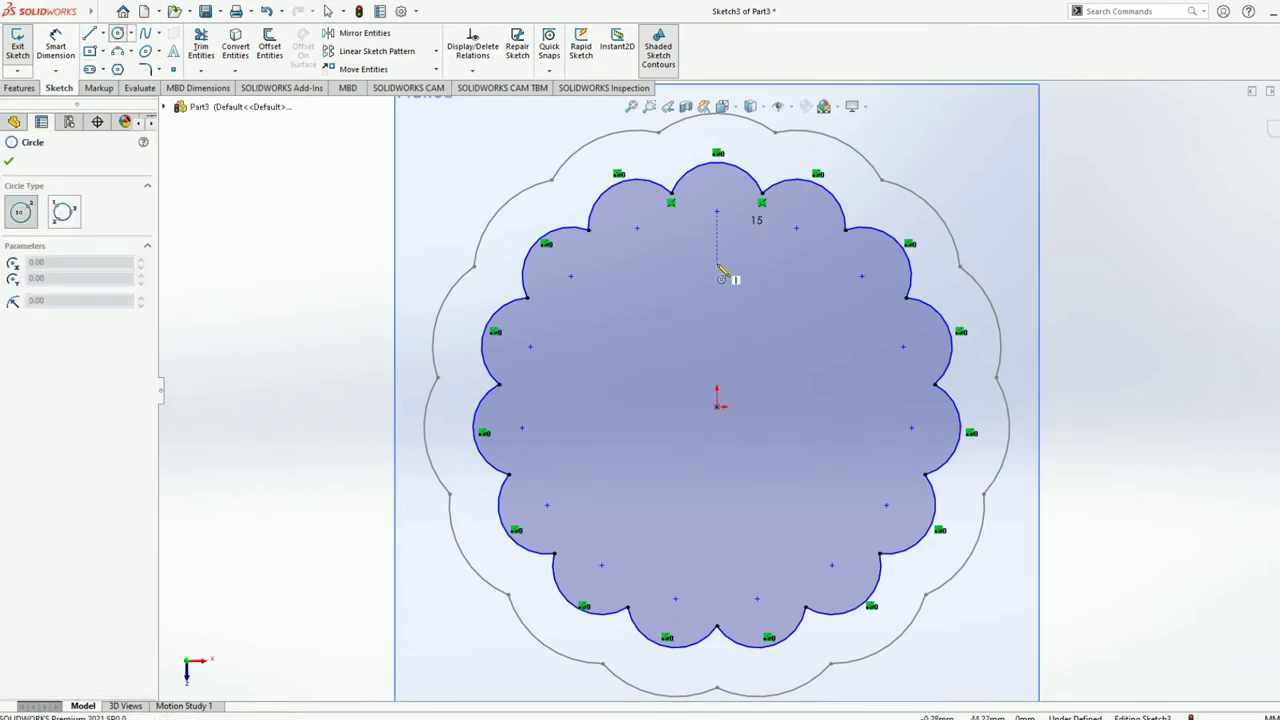
Step: Draw a circle on the vertical axis and dimension its diameter to 30 mm
click(716, 252)
click(741, 277)
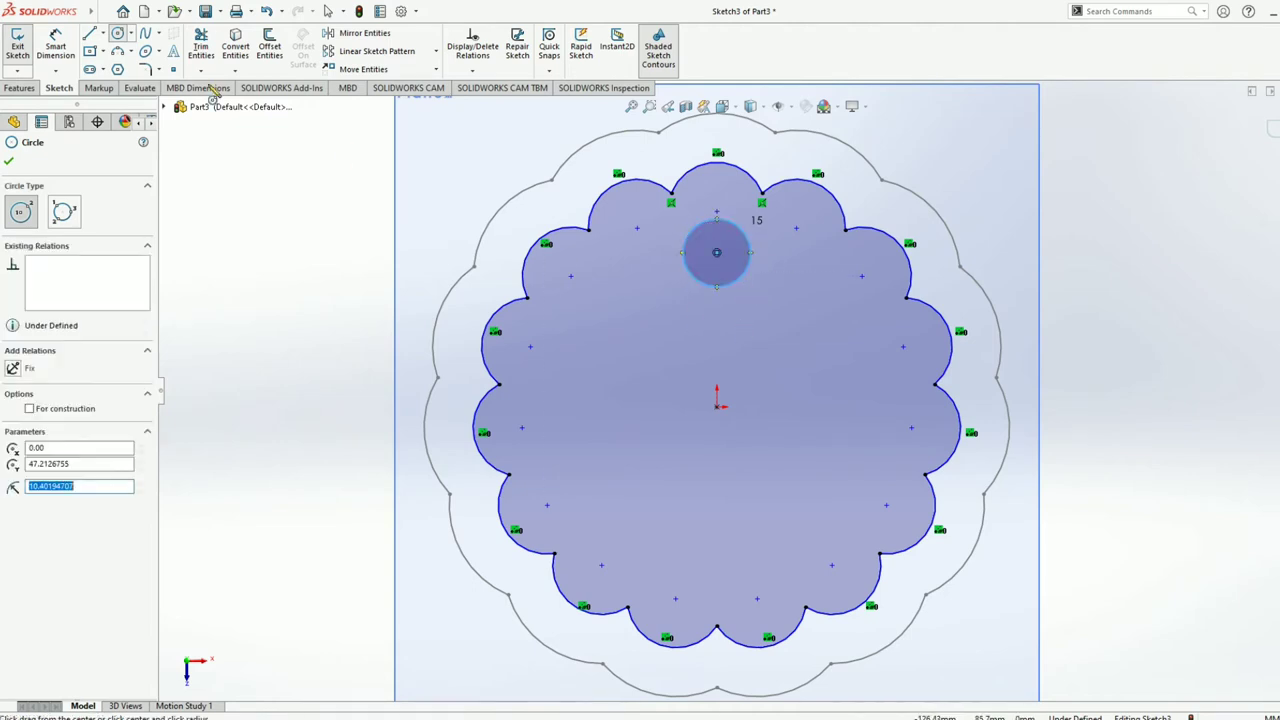
click(56, 45)
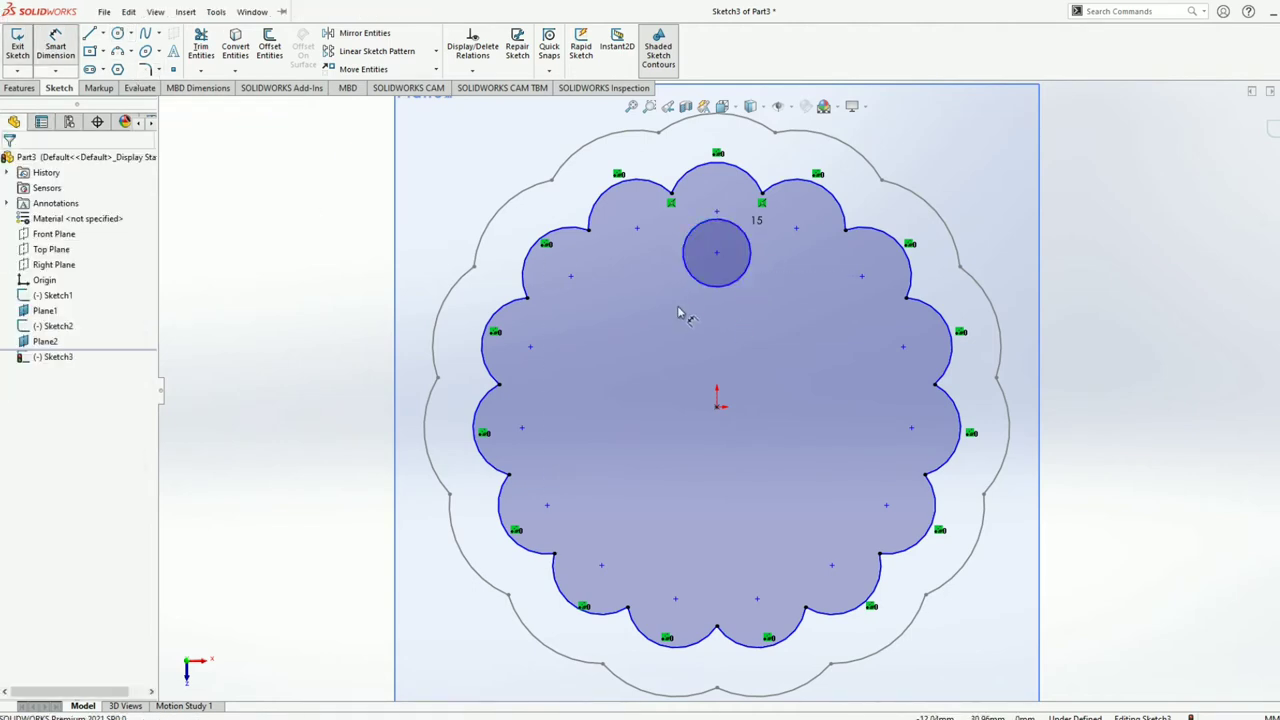
click(752, 272)
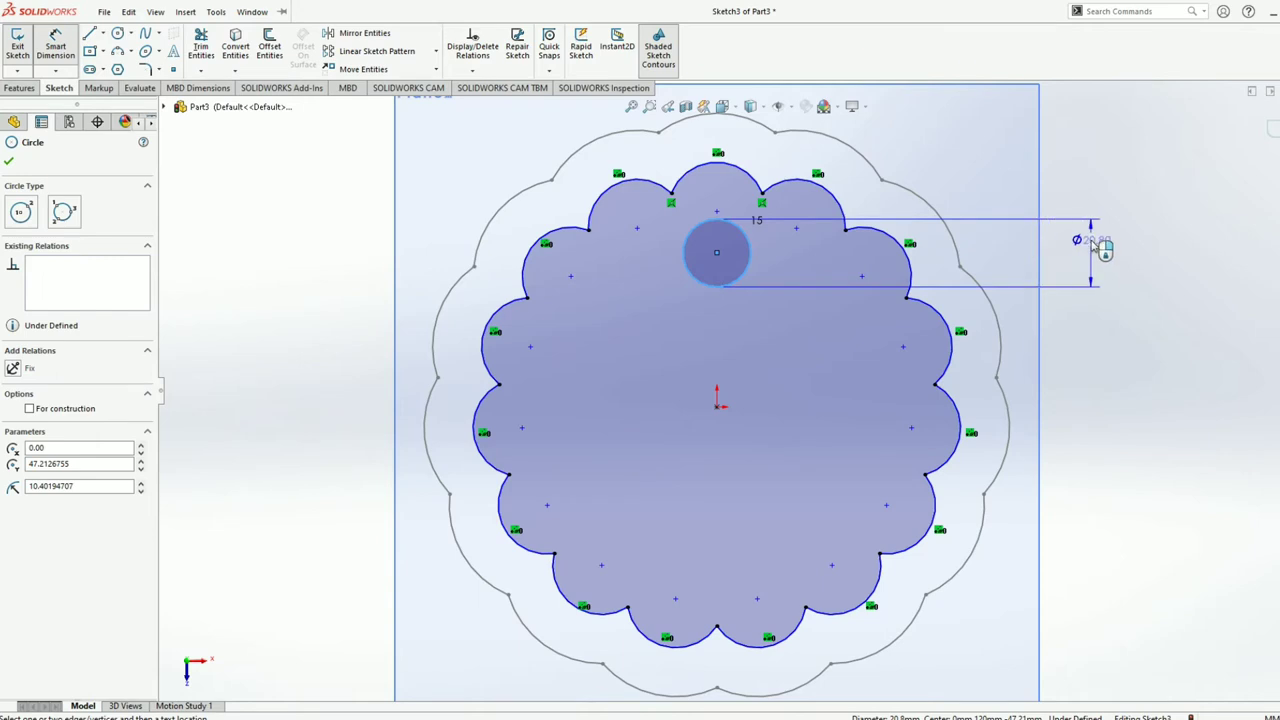
click(1101, 248)
text(15)
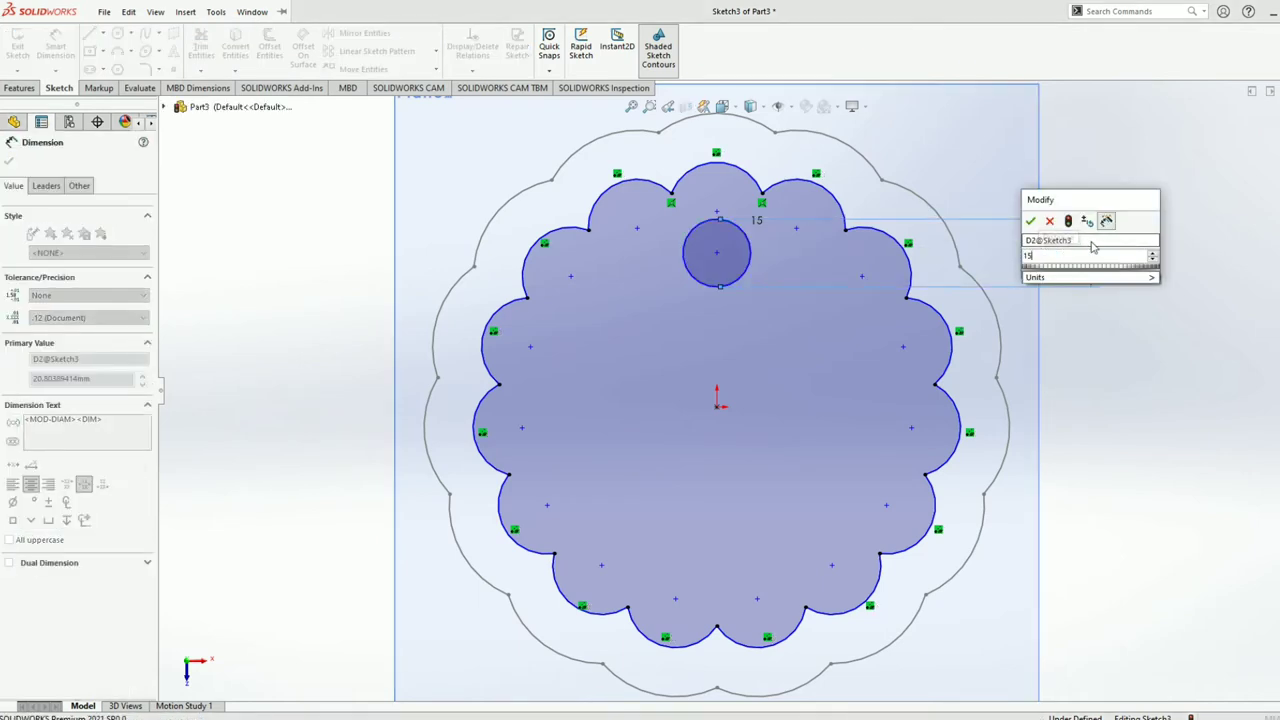
key(Return)
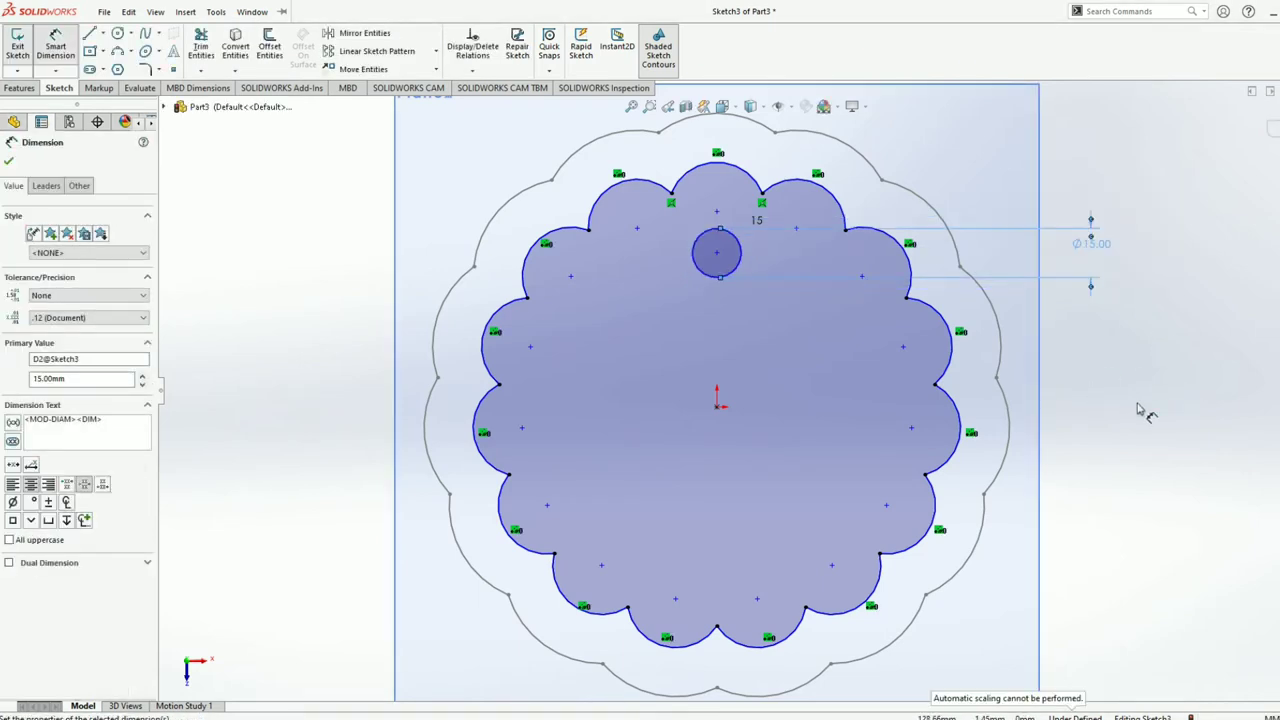
double_click(1097, 246)
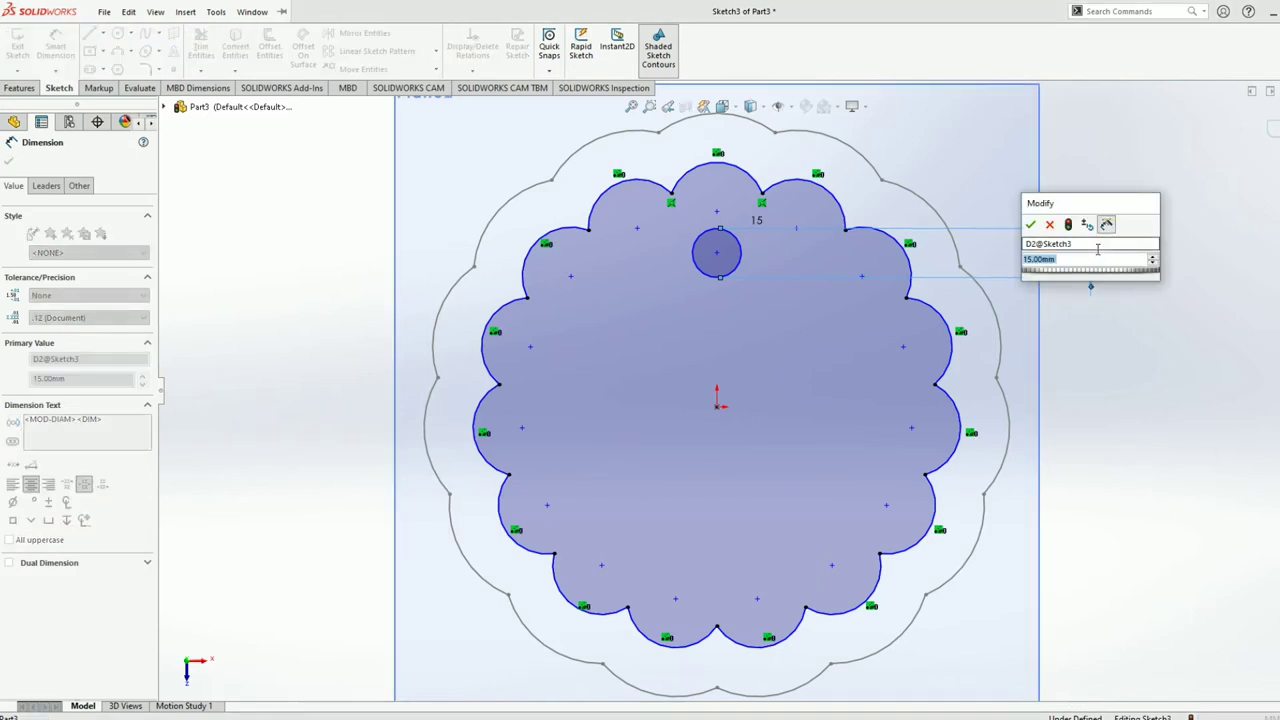
text(30)
key(Return)
click(1124, 400)
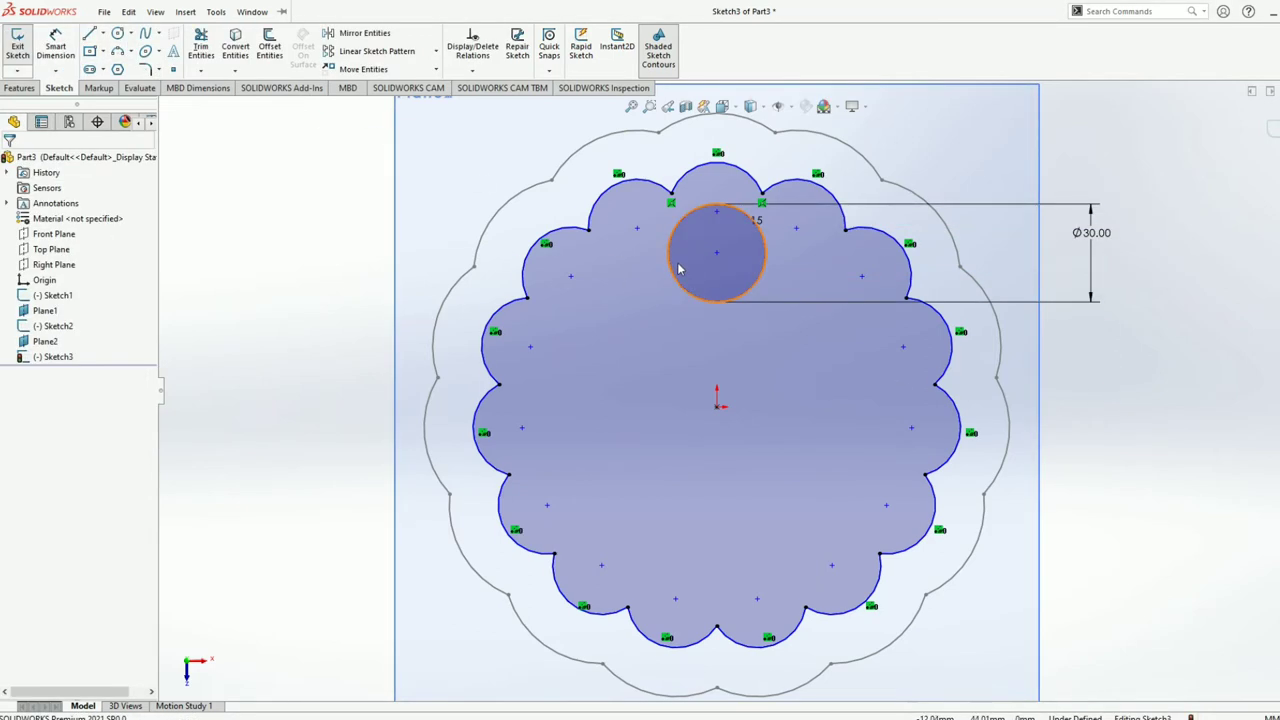
Step: Dimension the circle's centre 45 mm vertically above the origin
click(717, 253)
click(718, 407)
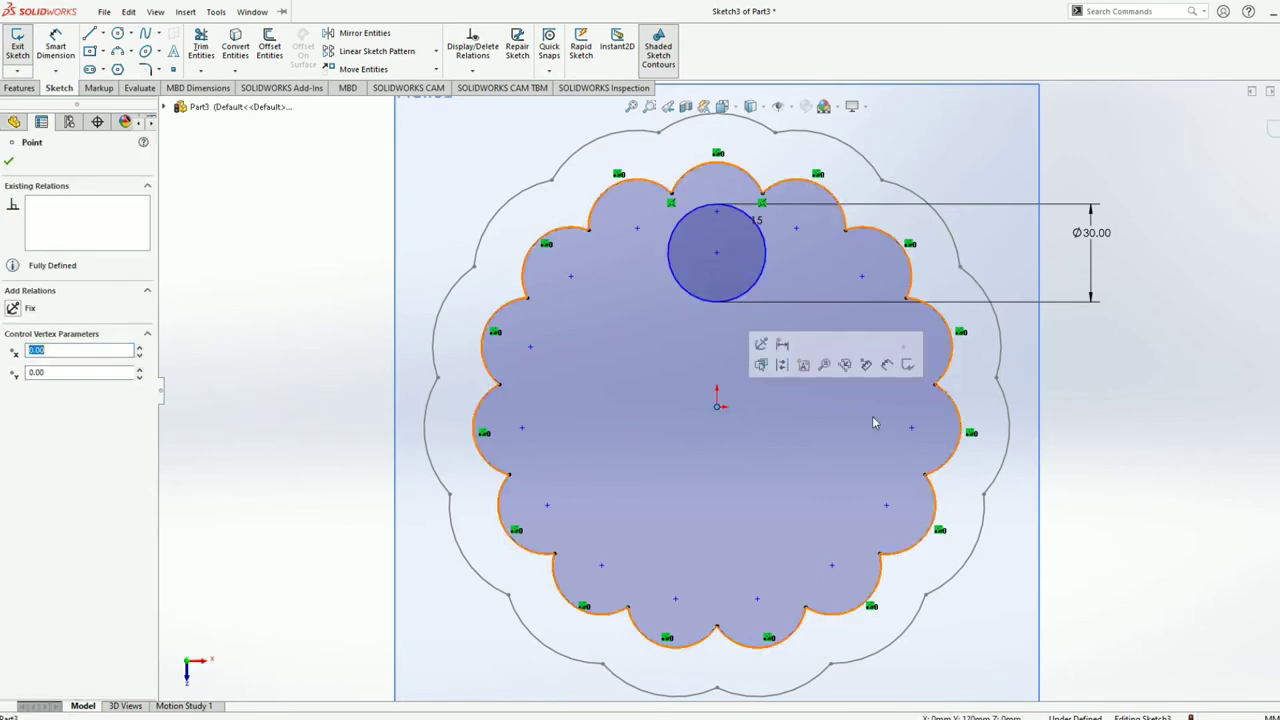
click(56, 52)
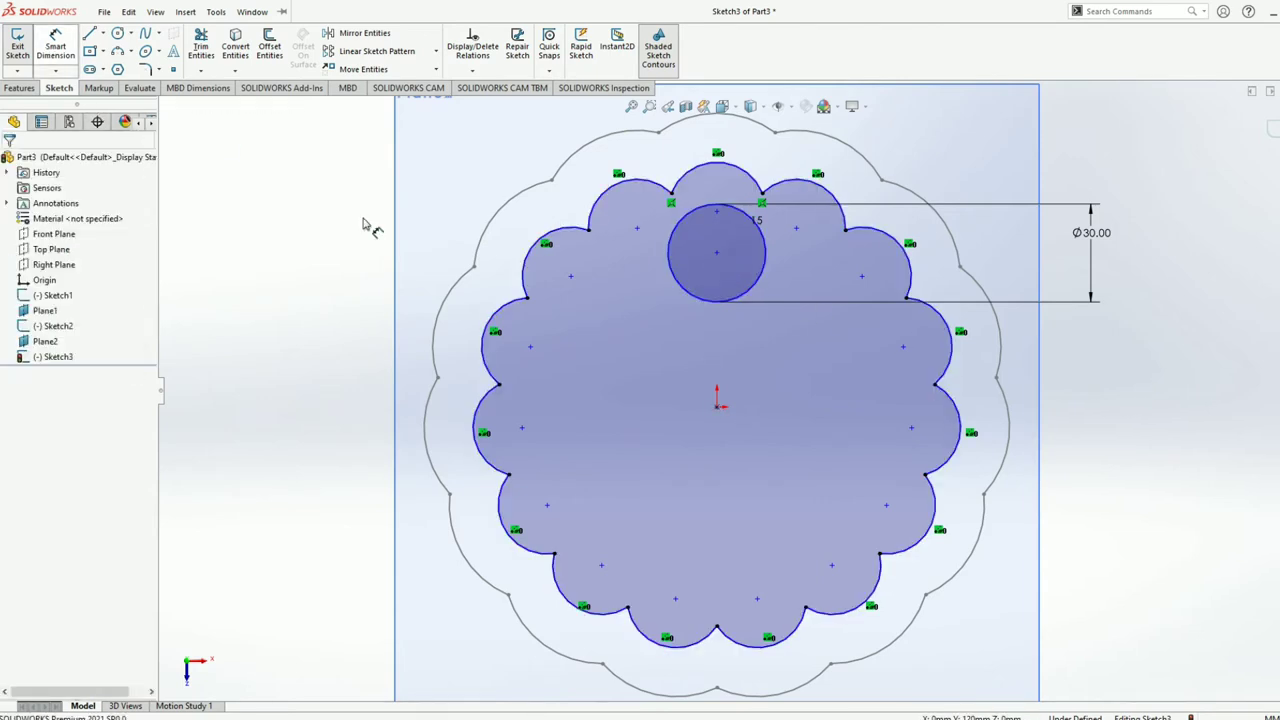
click(717, 254)
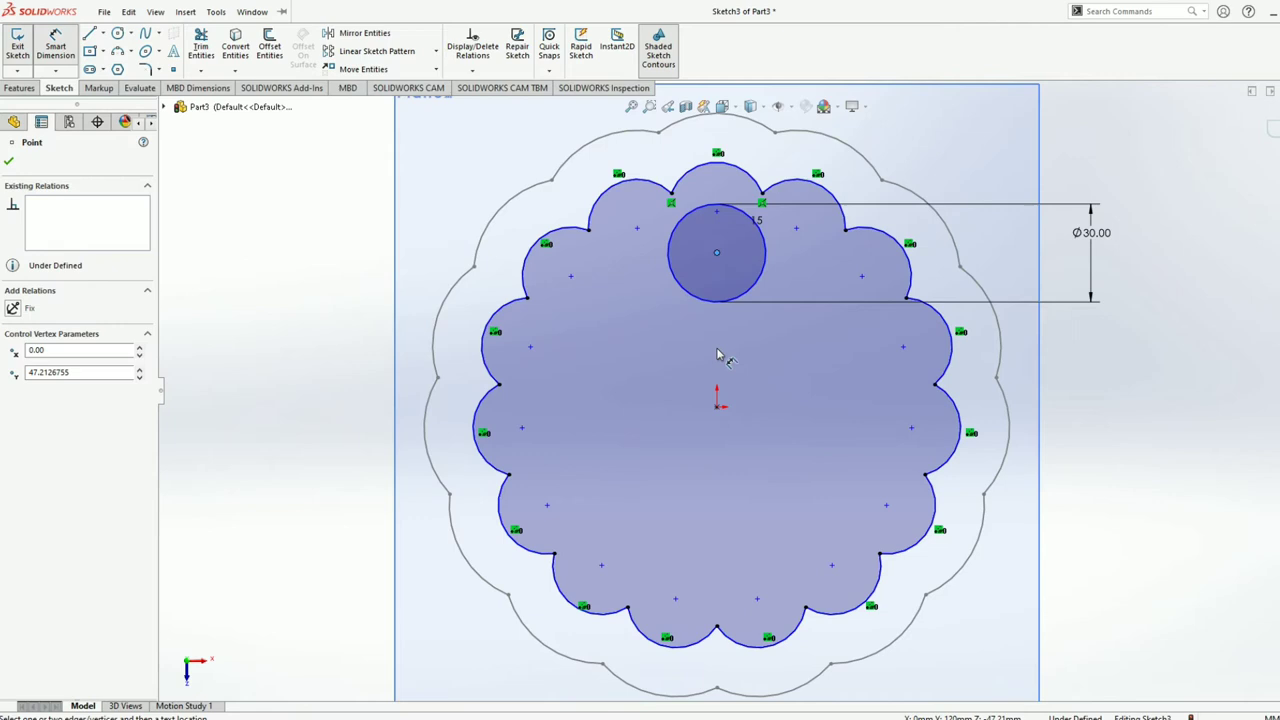
click(717, 407)
click(1190, 390)
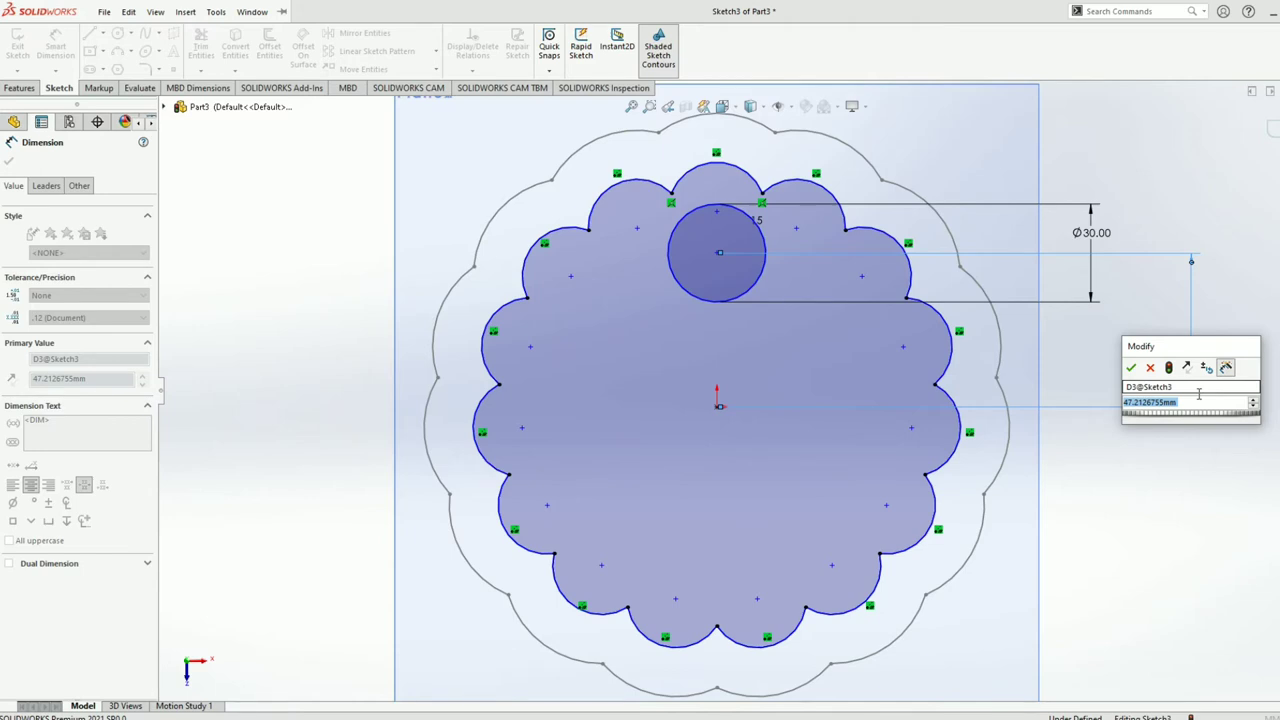
text(45)
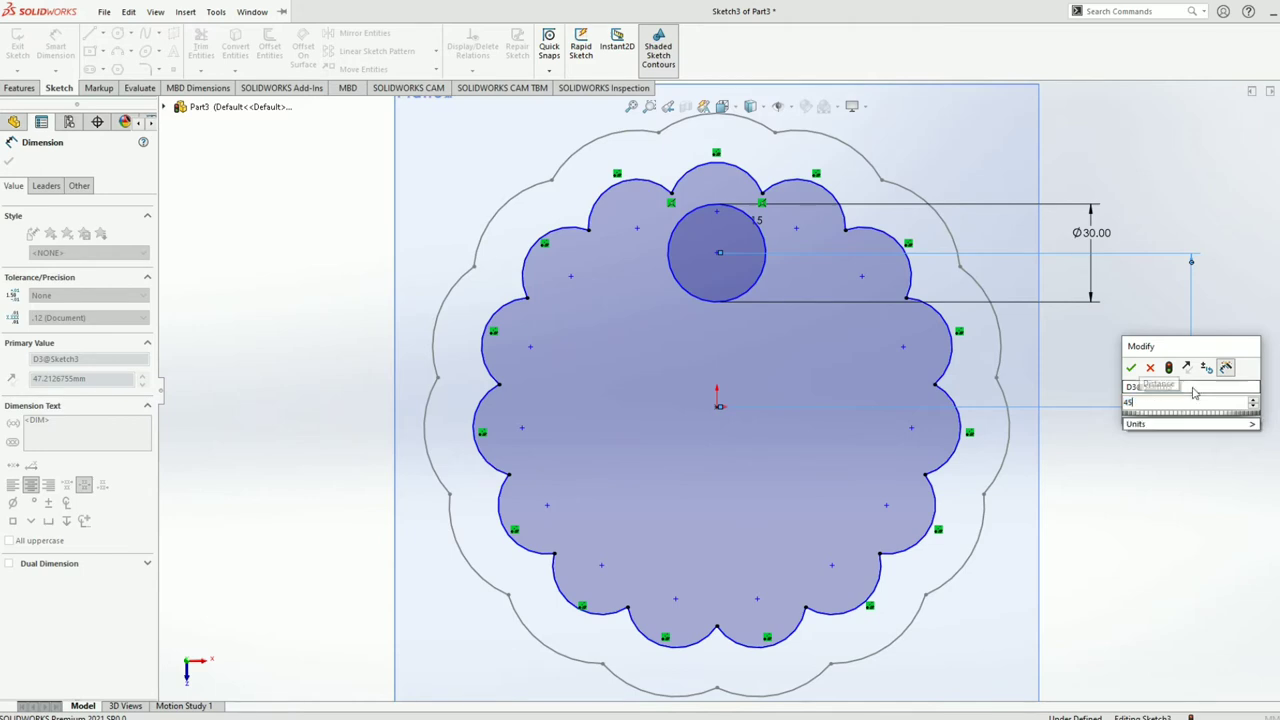
key(Return)
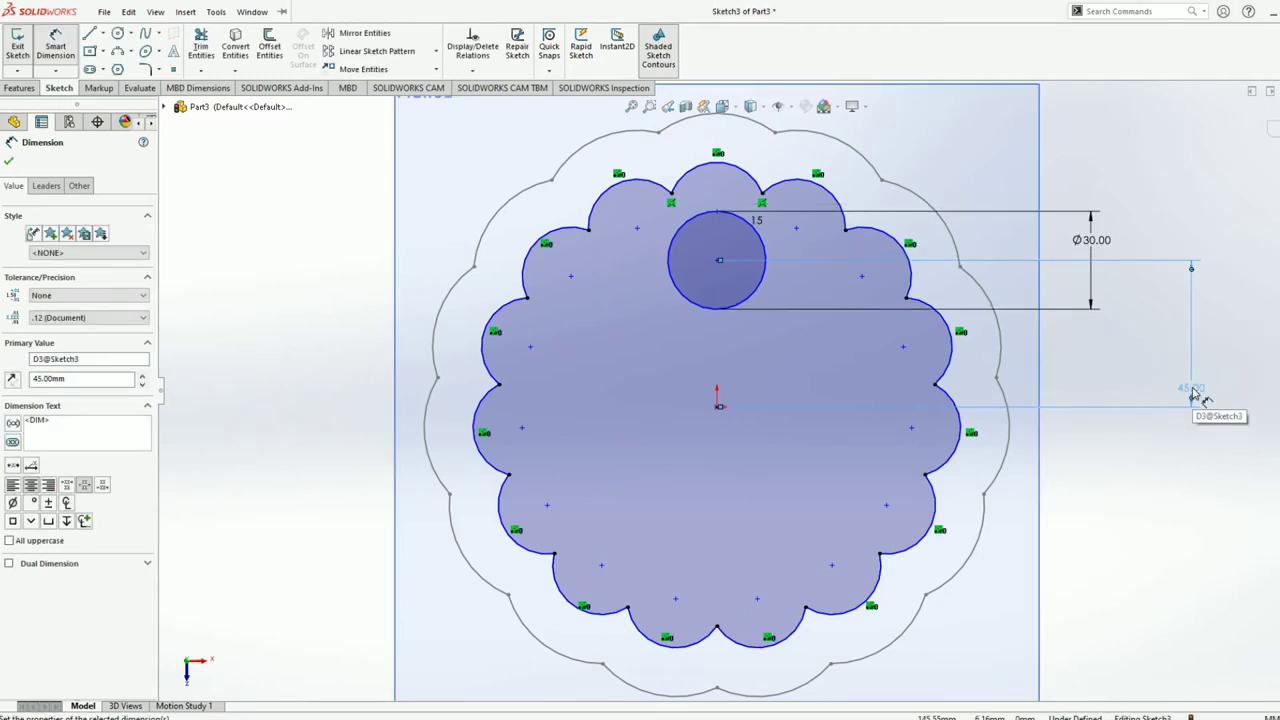
double_click(1192, 390)
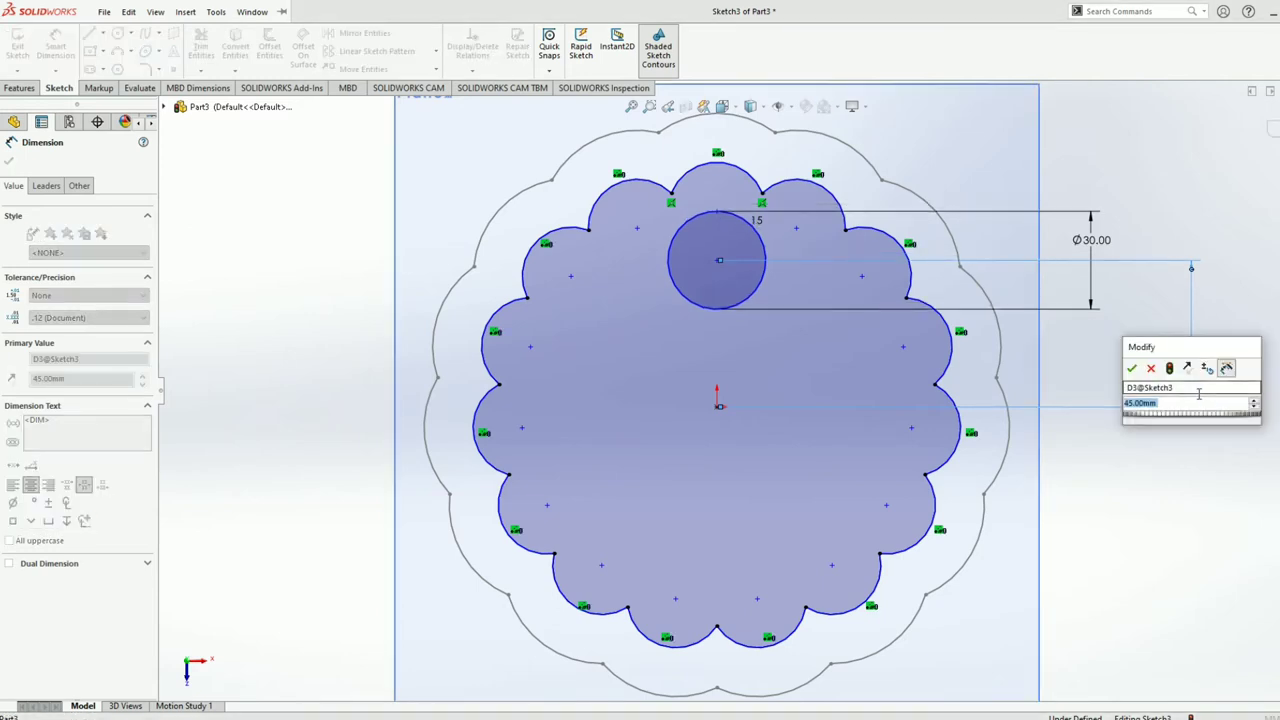
text(45)
key(Return)
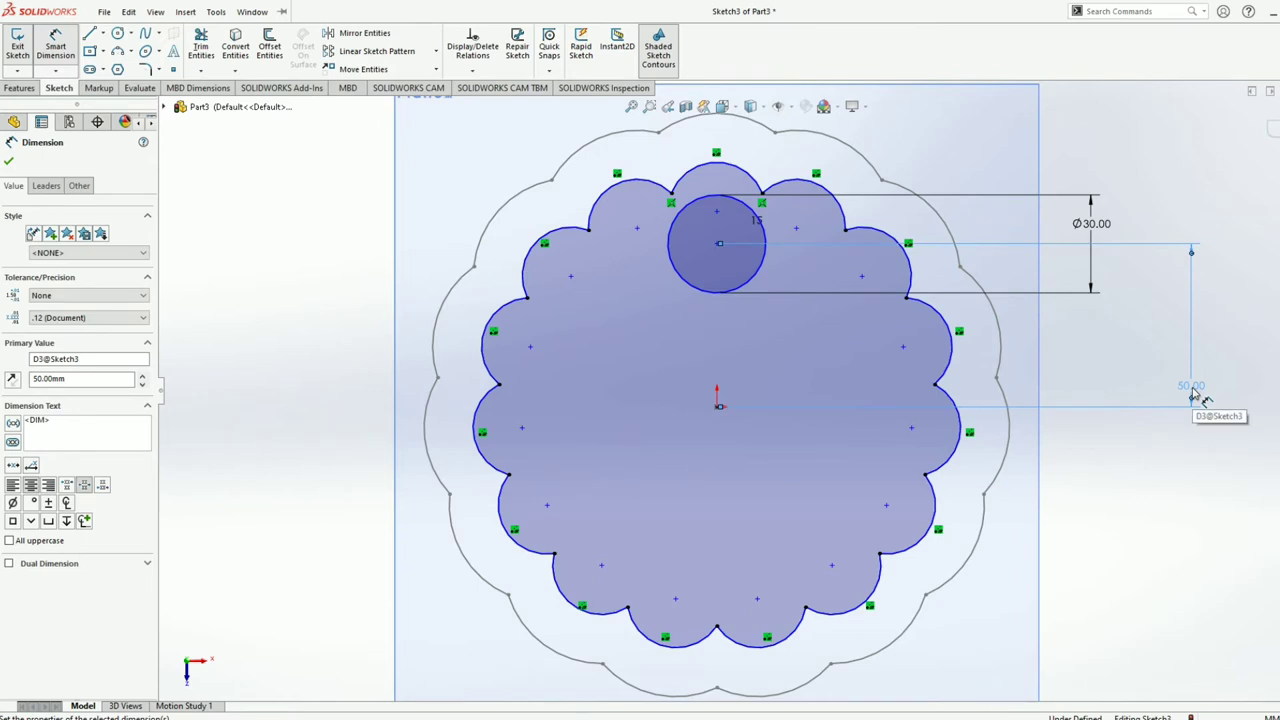
double_click(1203, 388)
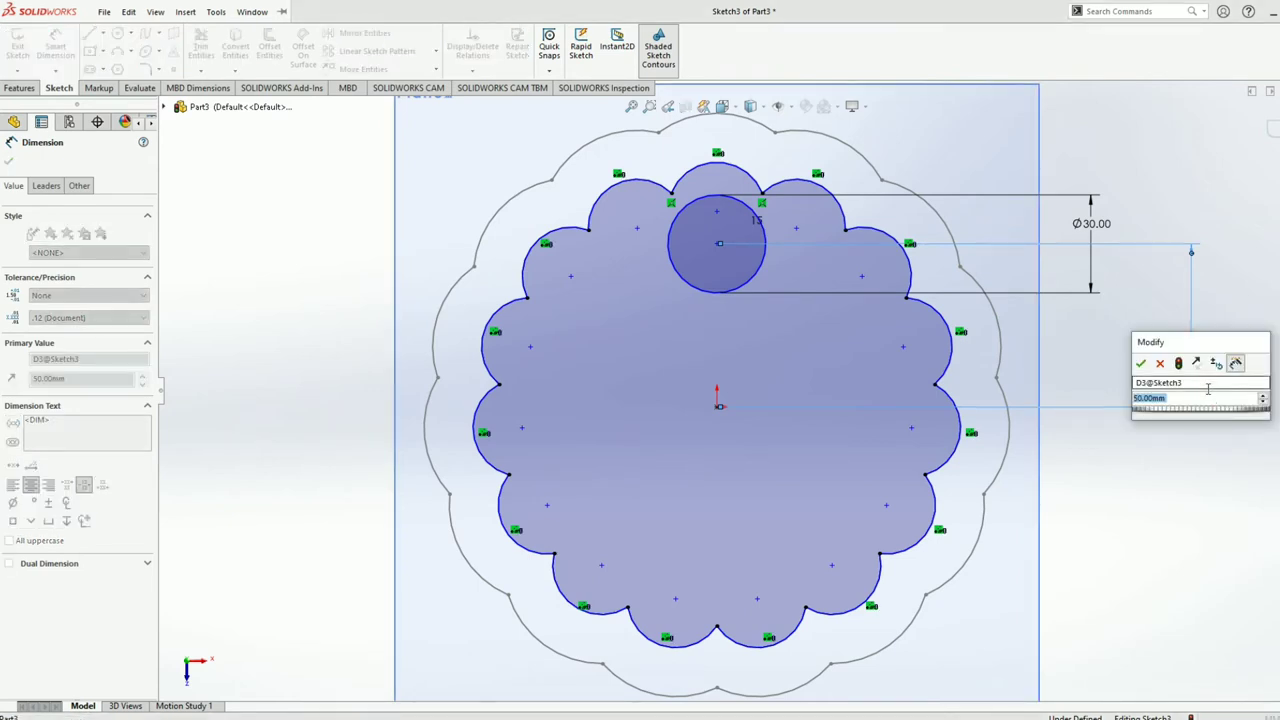
text(45)
key(Return)
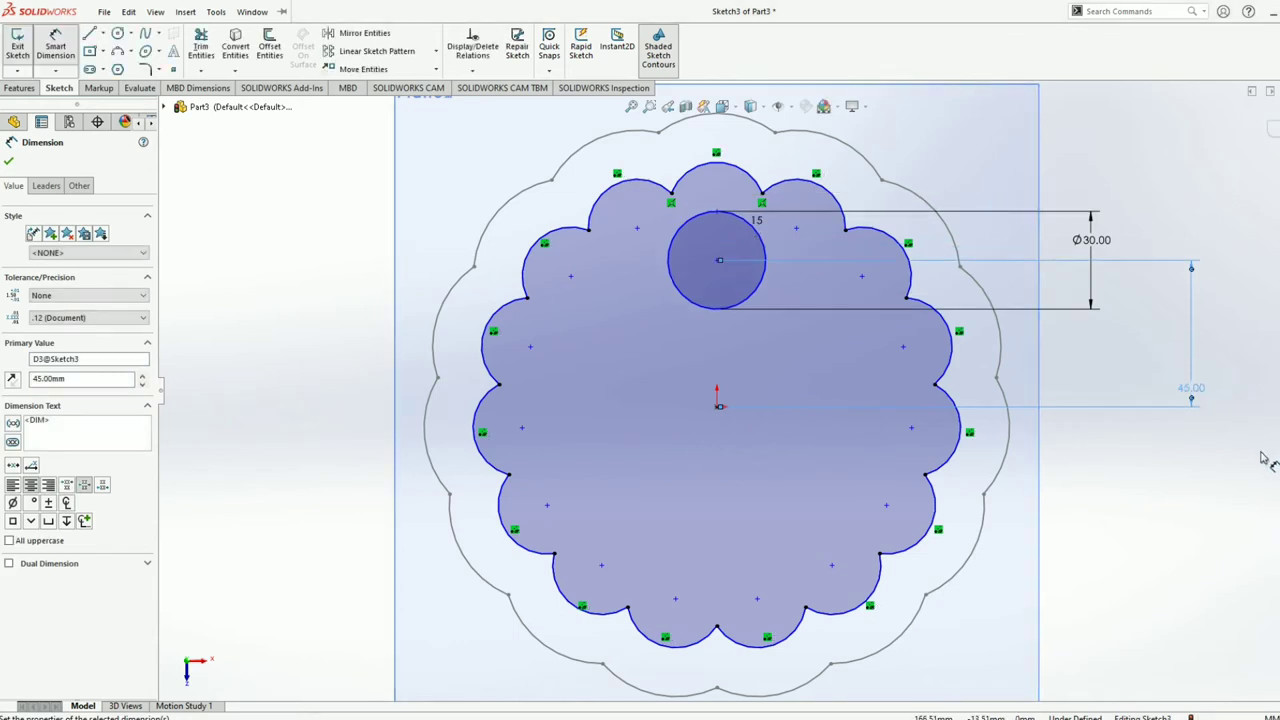
click(1266, 460)
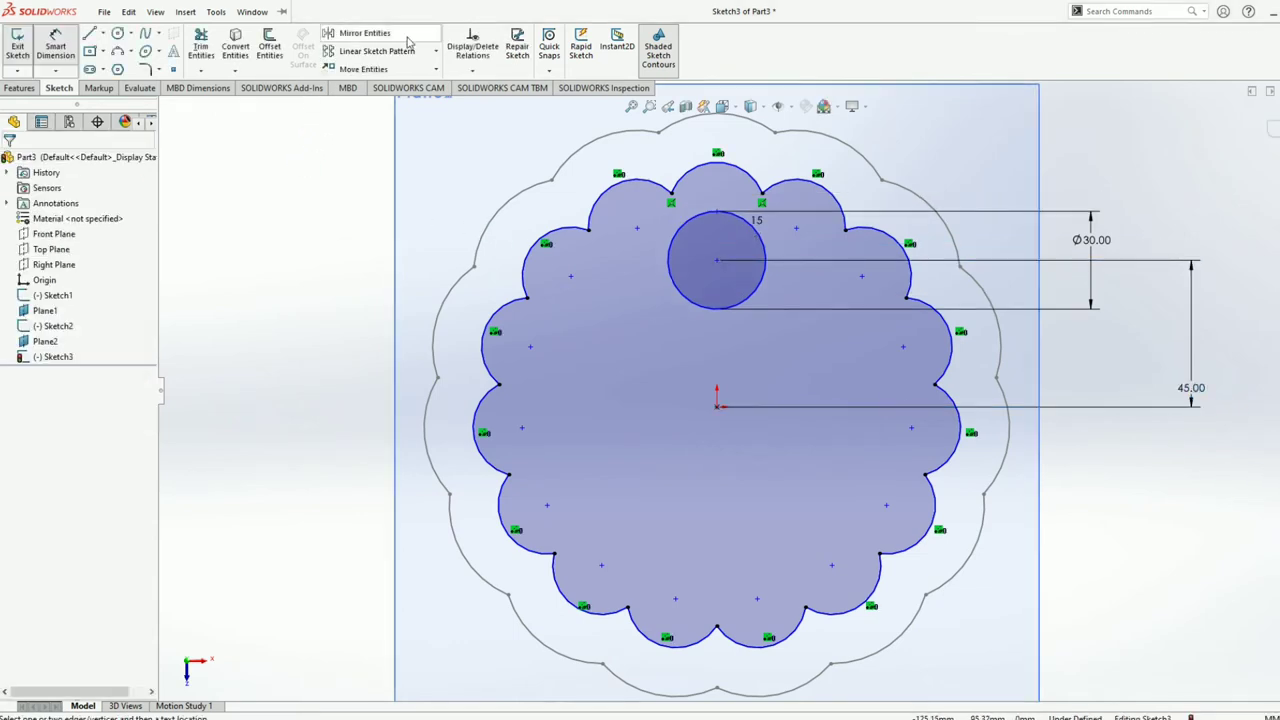
Step: Dismiss the circular pattern panel and inspect the patterned scalloped arcs
click(436, 51)
click(385, 86)
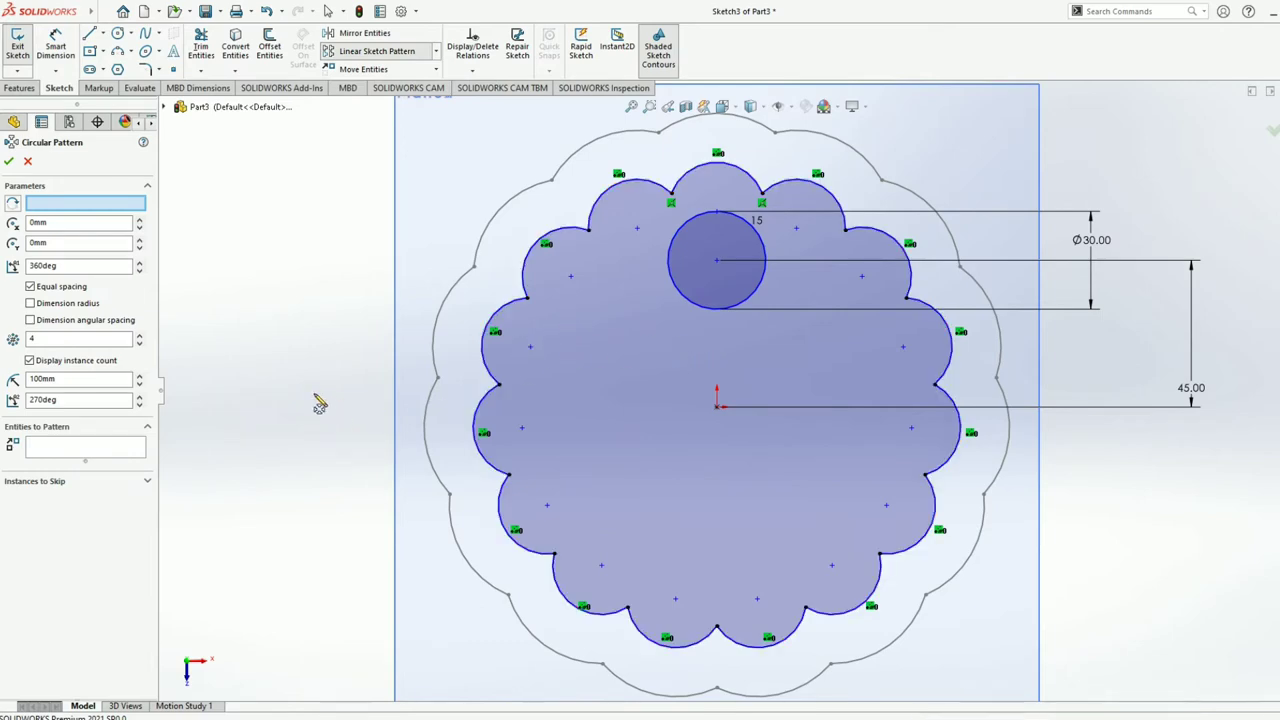
key(Escape)
mouse_move(380, 451)
middle_down()
mouse_move(440, 413)
mouse_move(380, 457)
middle_up()
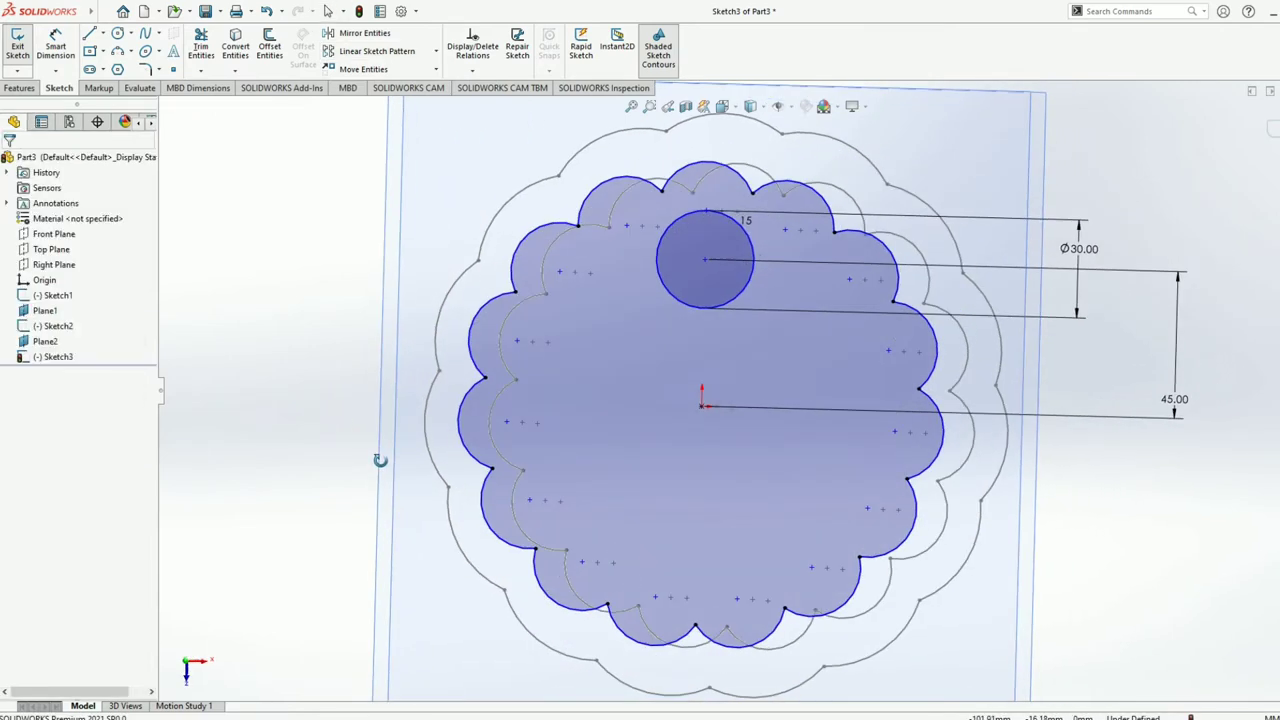
click(478, 318)
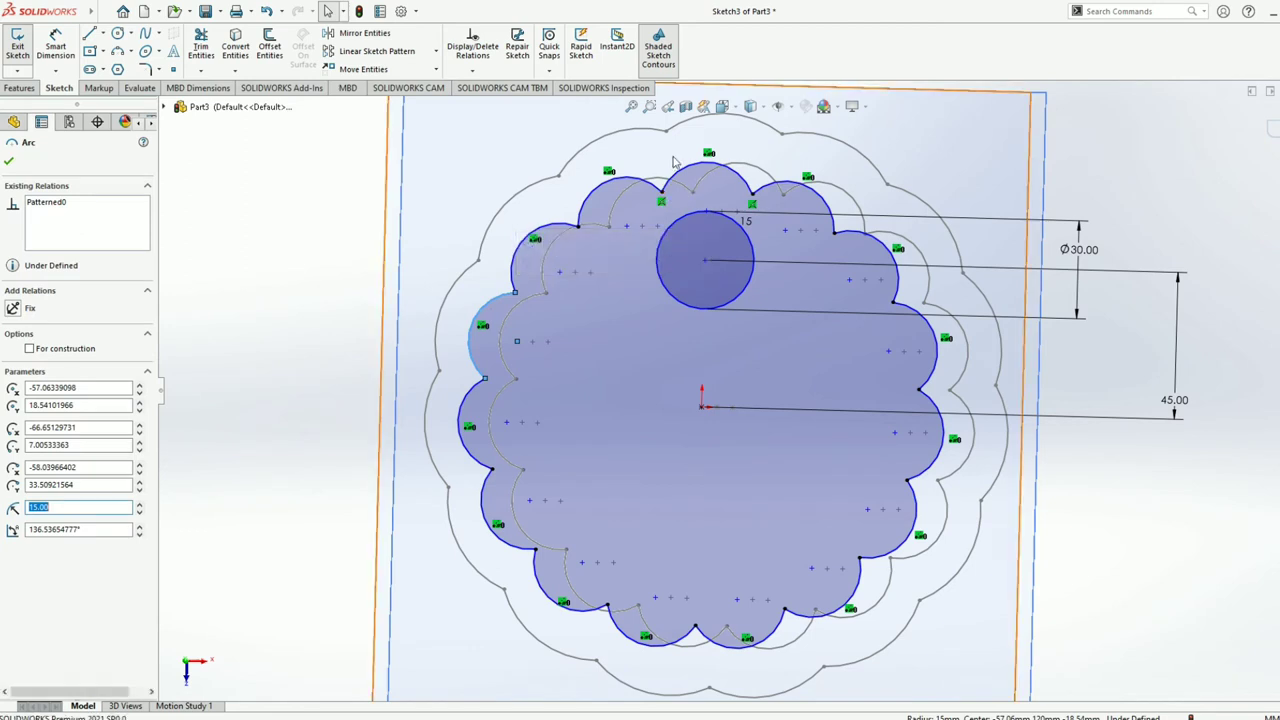
click(690, 170)
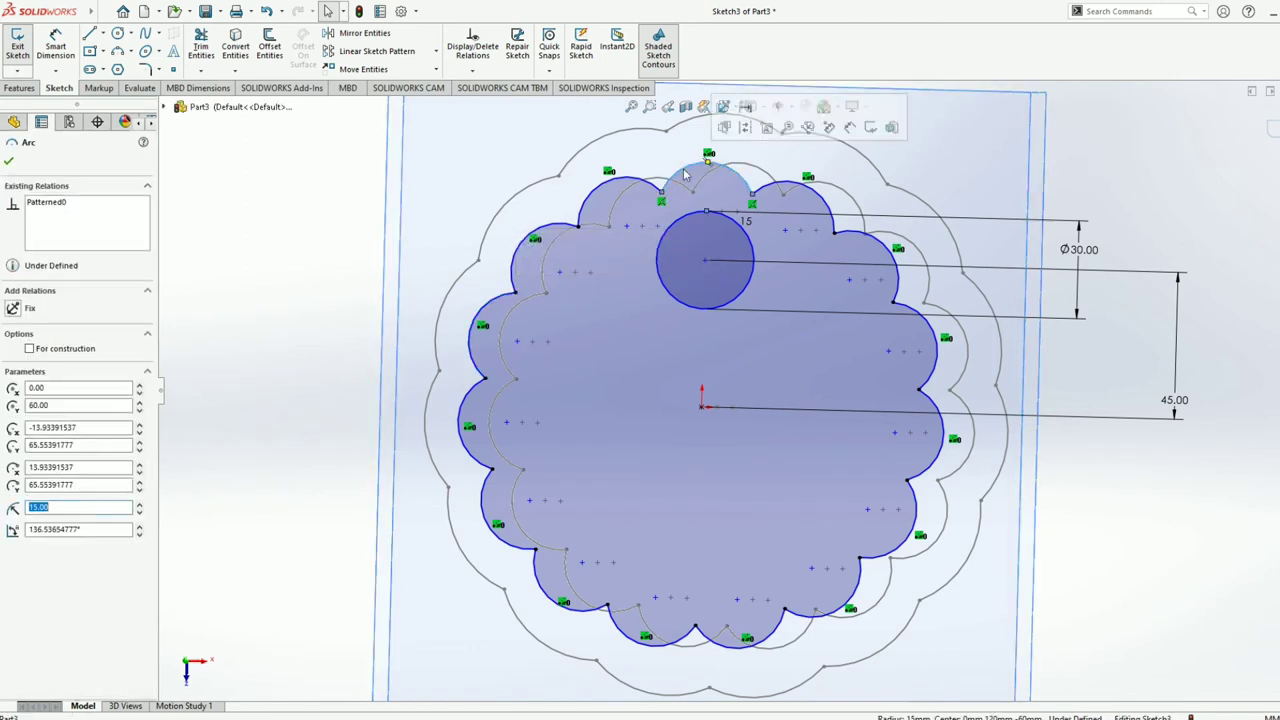
ctrl+click(608, 188)
ctrl+click(518, 250)
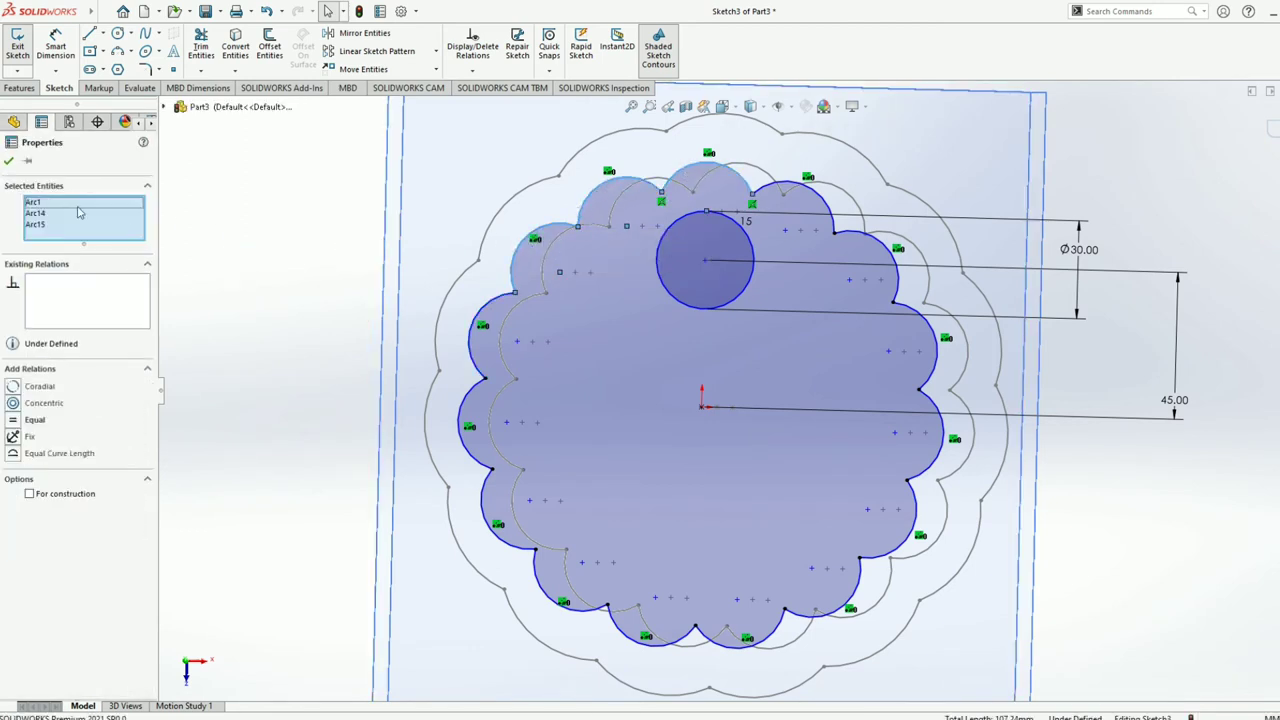
key(Escape)
Step: Exit the sketch and reopen Sketch3 for editing
key(ctrl+b)
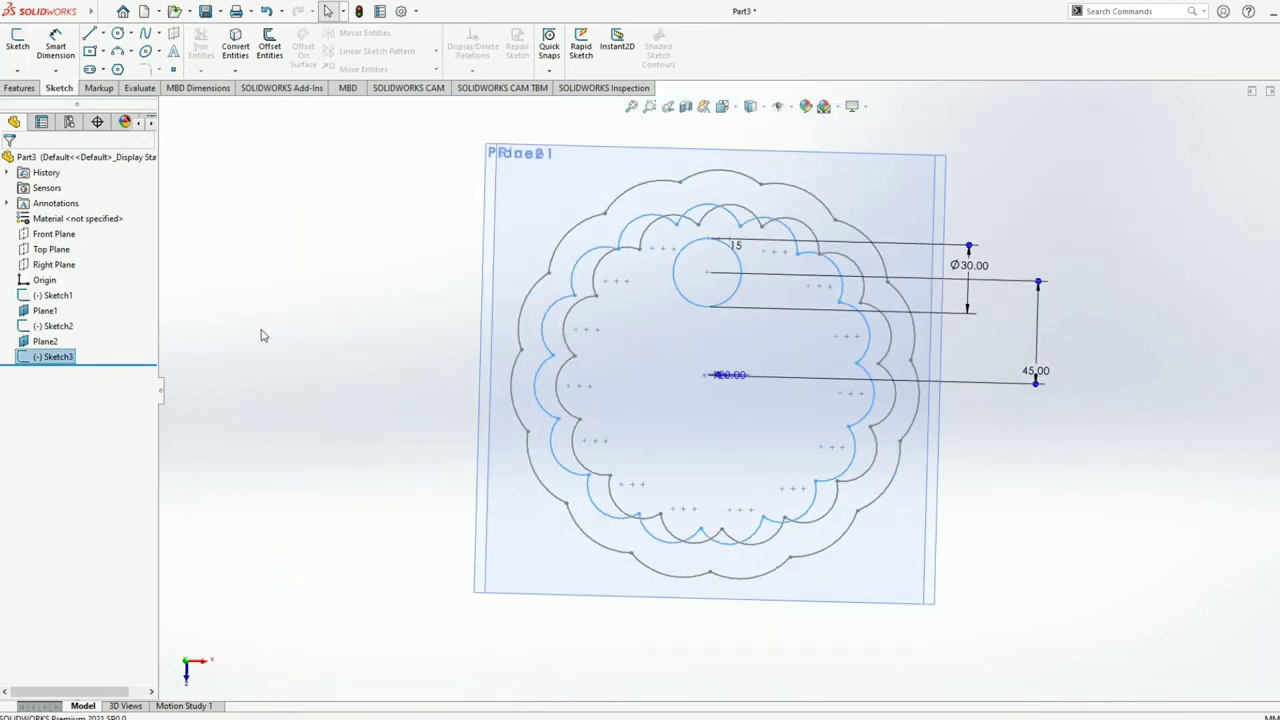
click(296, 352)
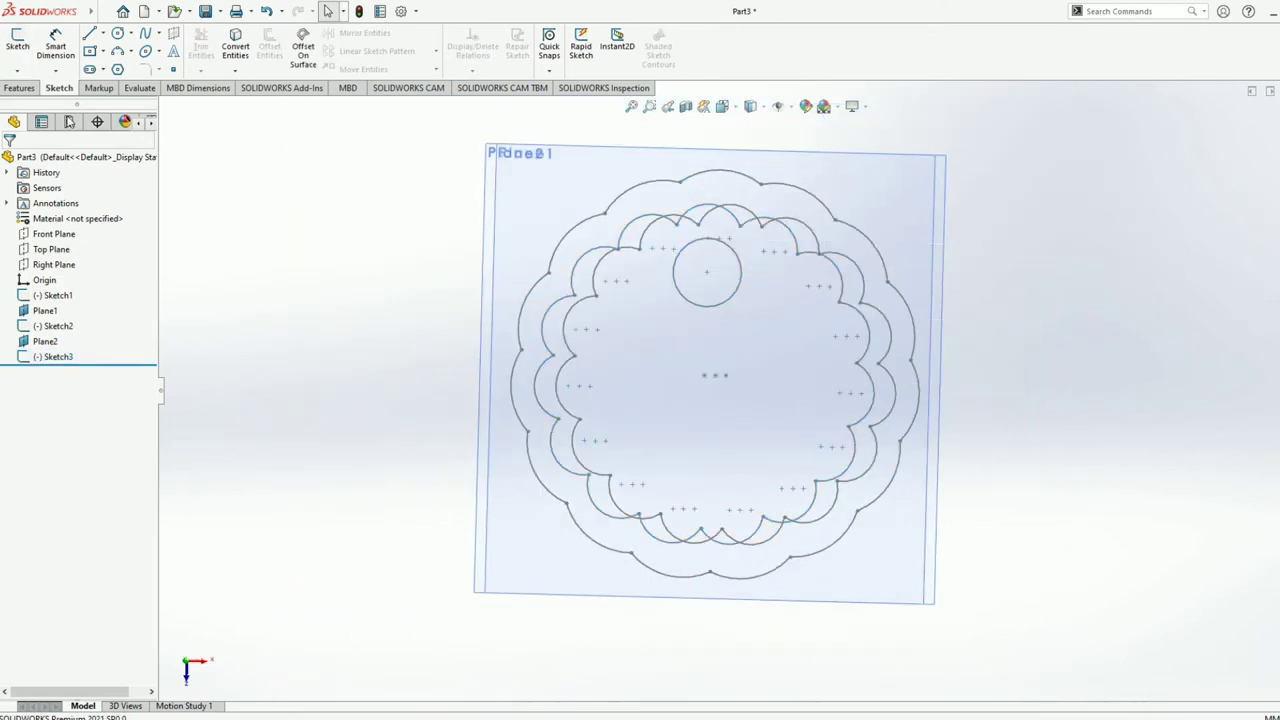
right_click(48, 360)
click(58, 318)
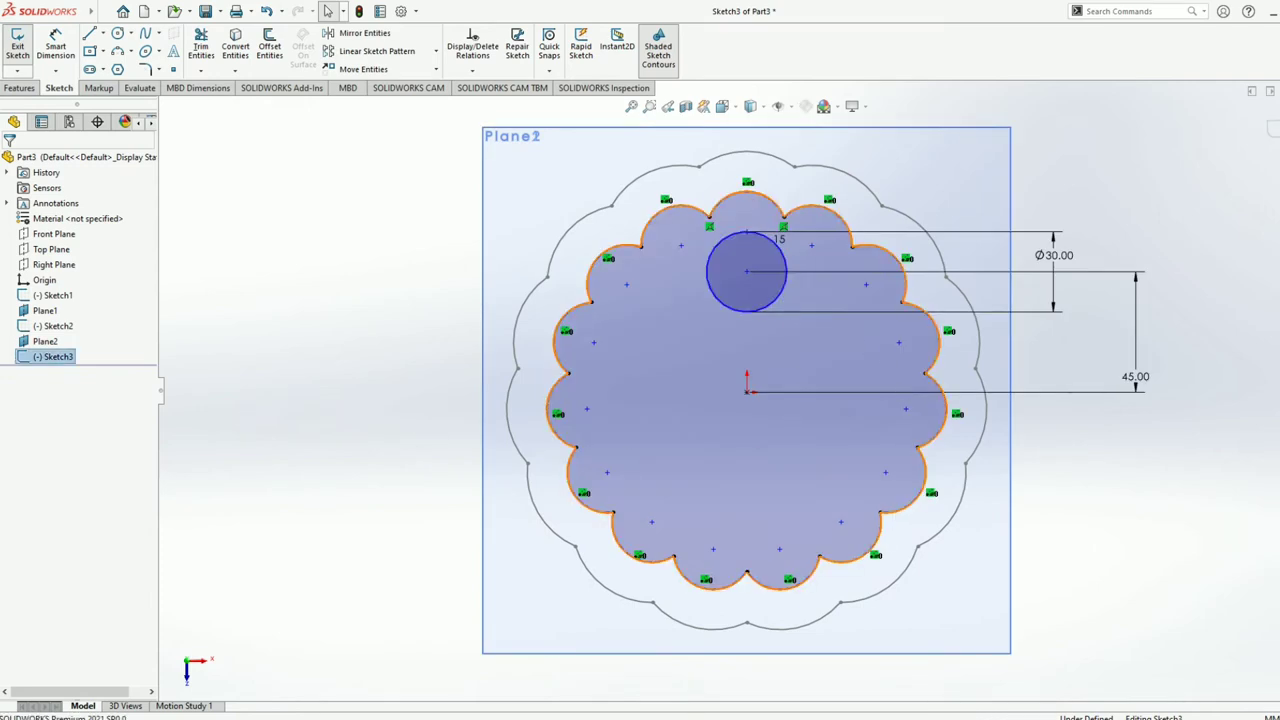
Step: Delete all the scalloped arcs from Sketch3, keeping only the 30 mm circle
click(899, 394)
key(Delete)
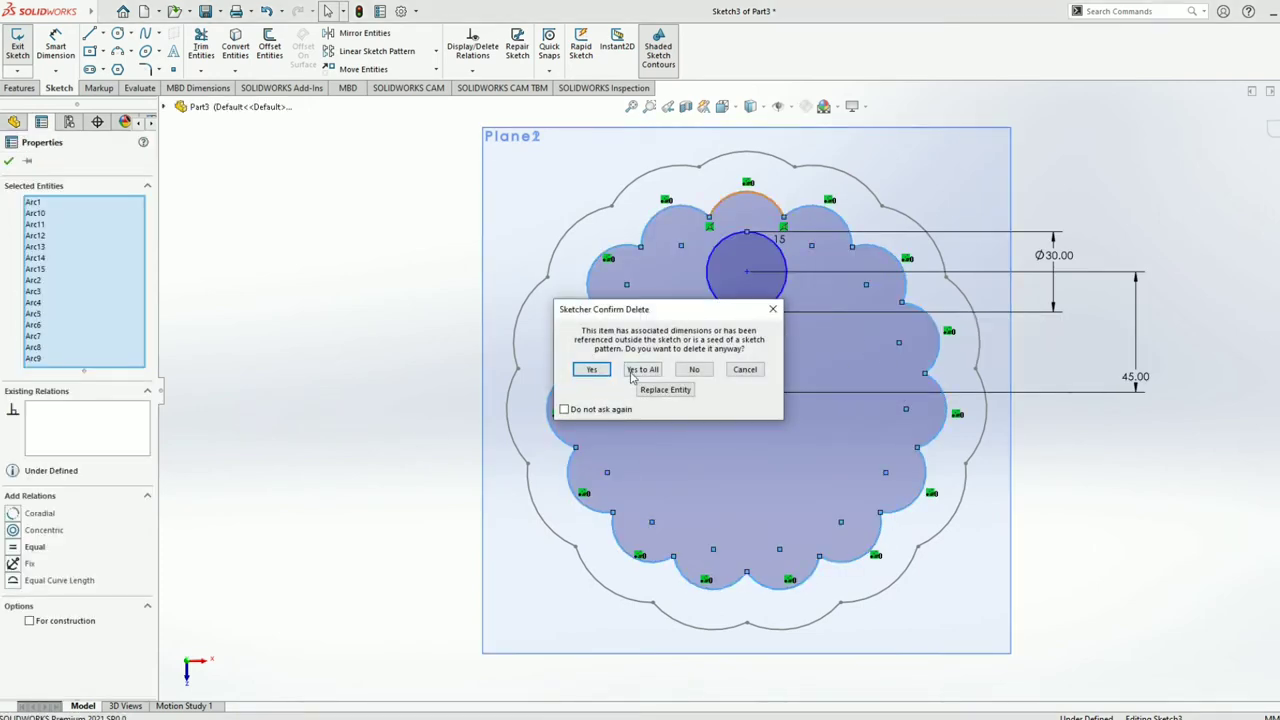
click(632, 372)
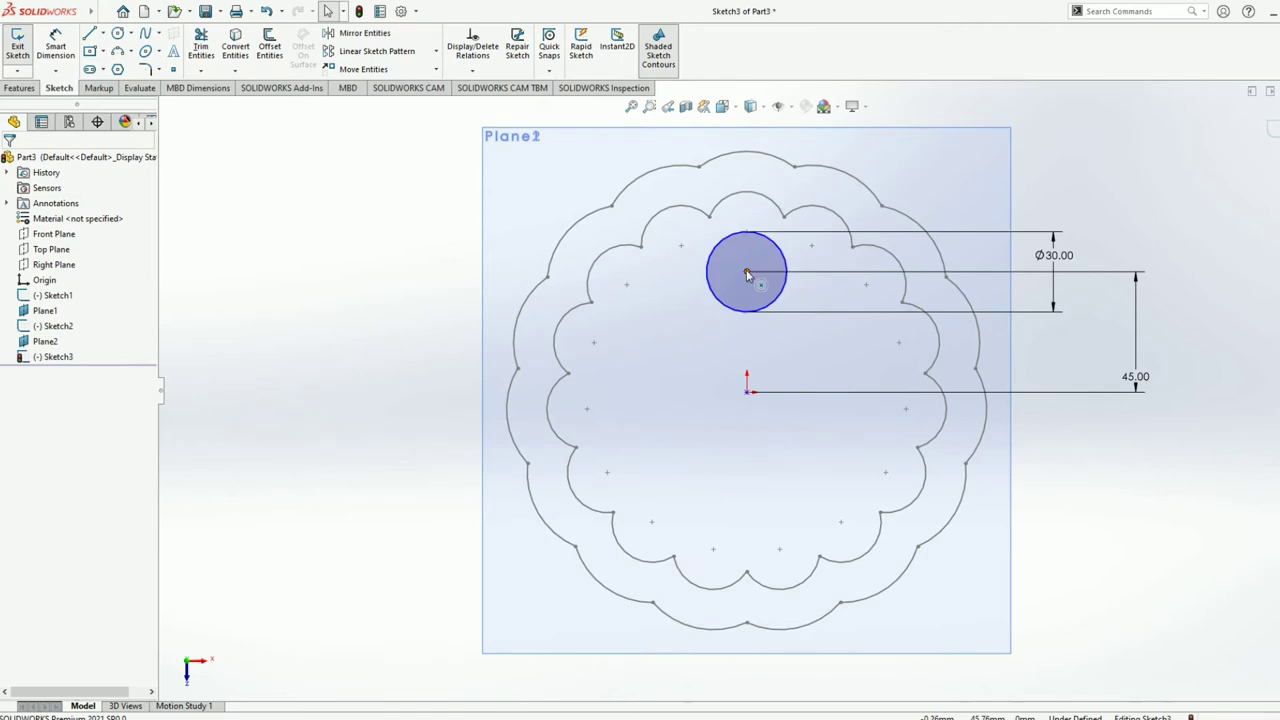
click(436, 50)
click(410, 84)
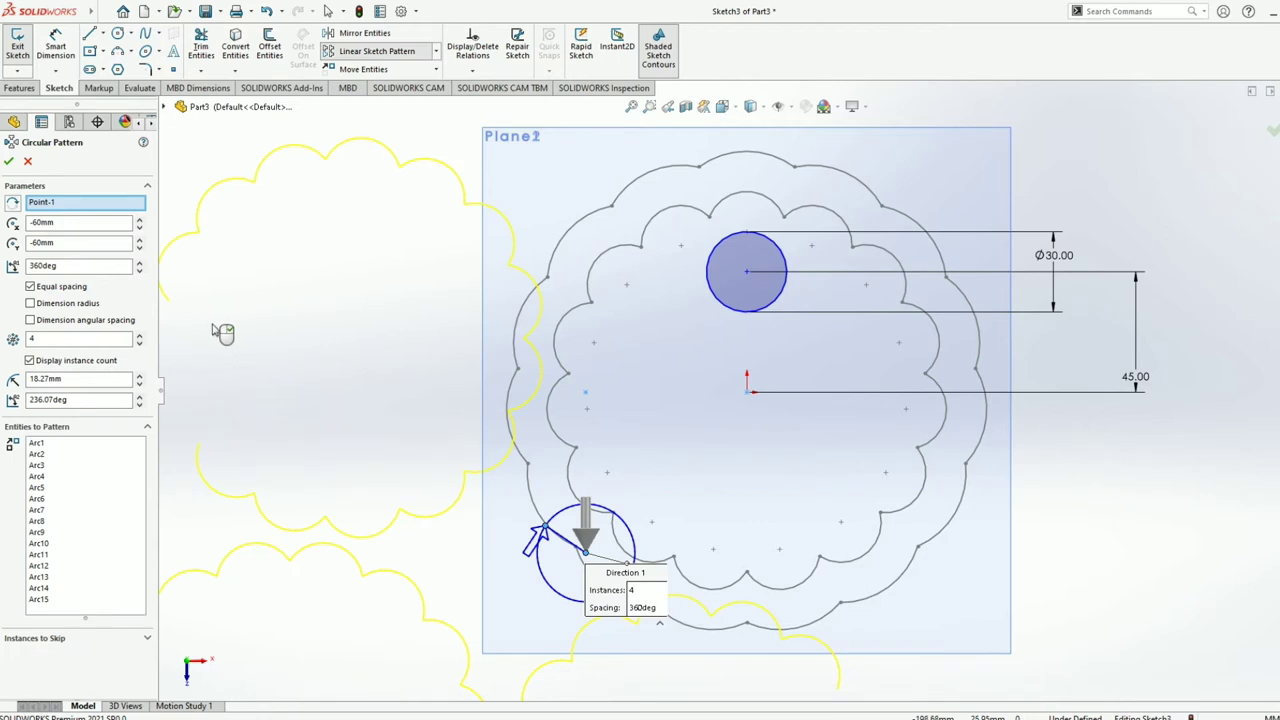
key(z)
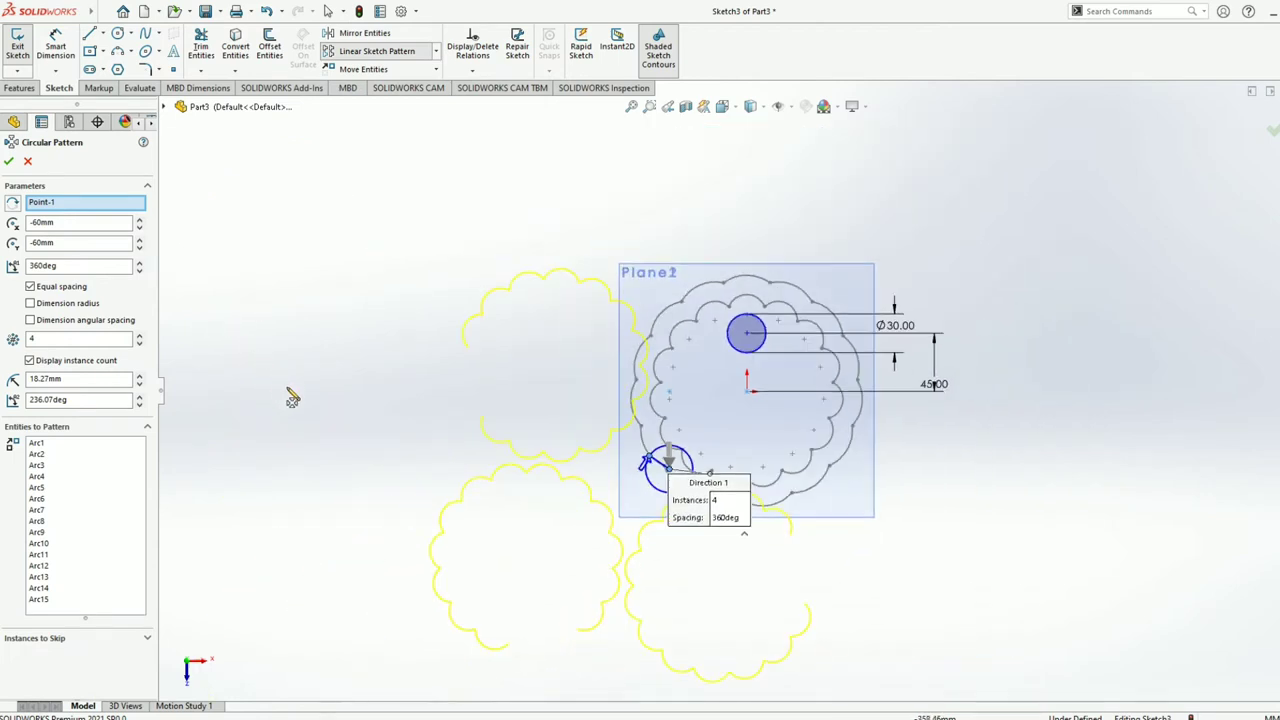
scroll(815, 385, down, 3)
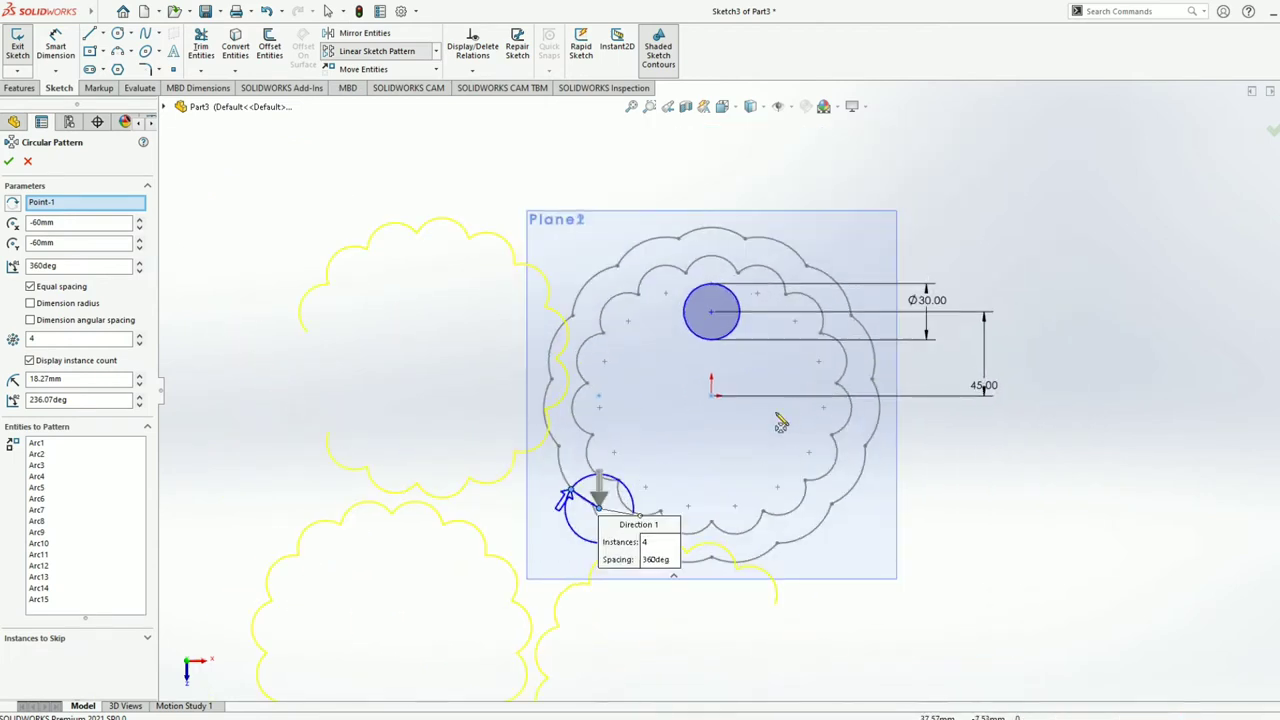
key(Escape)
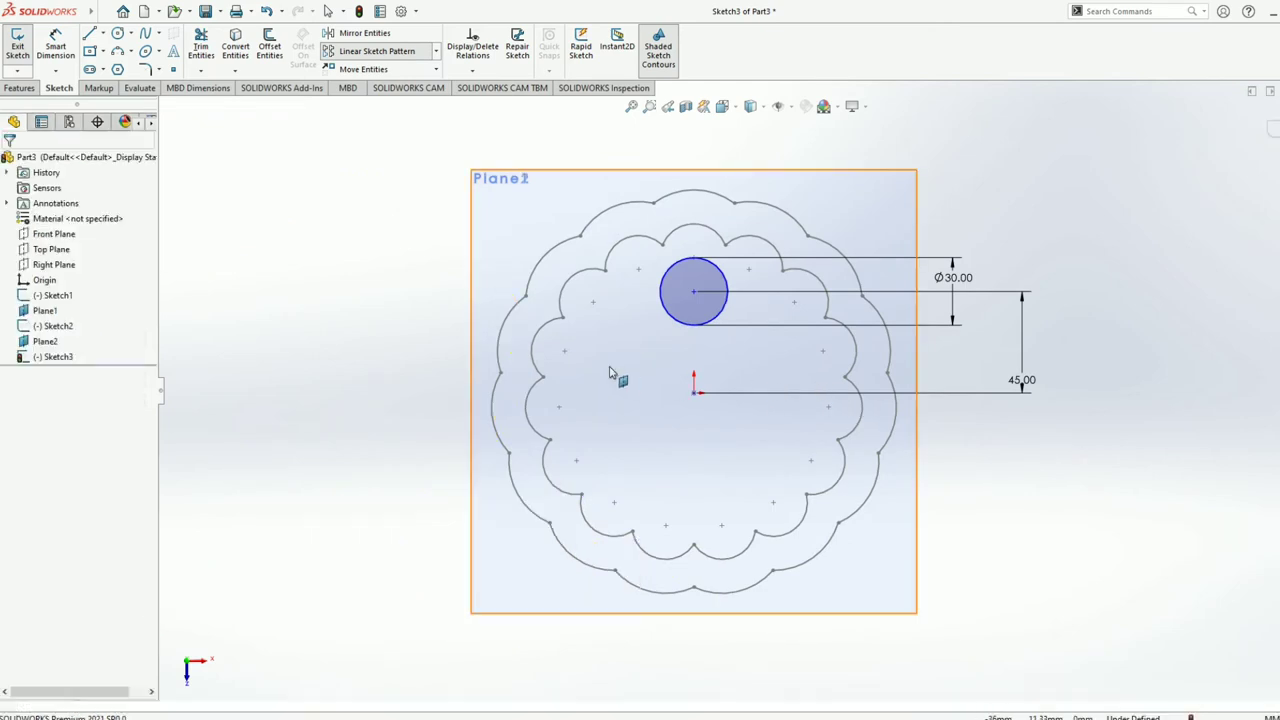
scroll(770, 410, down, 2)
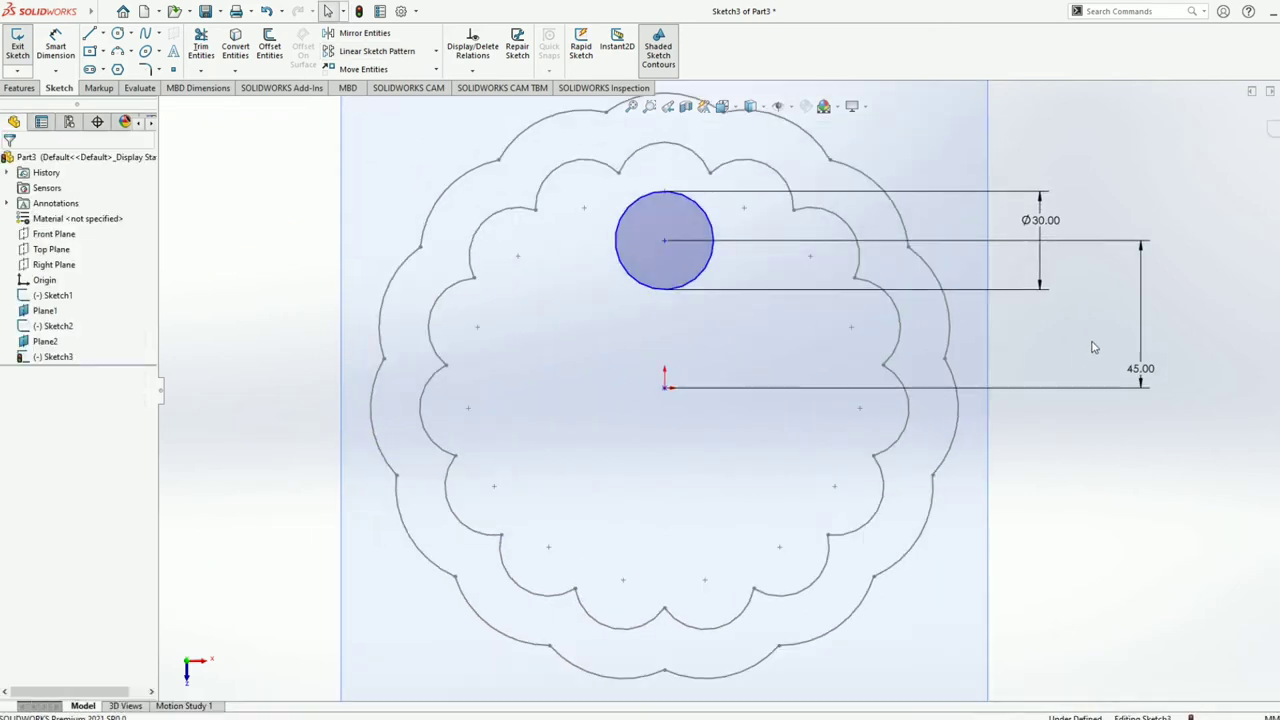
Step: Circular-pattern the Ø30 mm circle into 15 instances over 360° around the origin
click(436, 50)
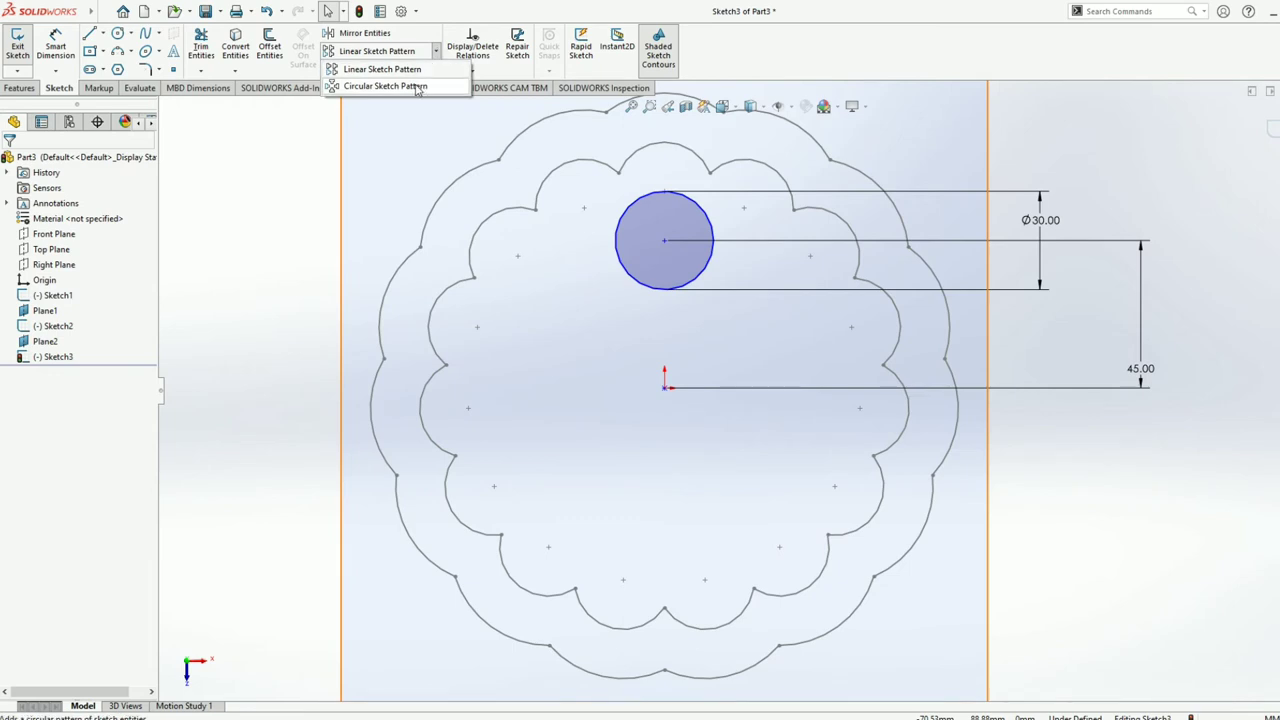
click(637, 281)
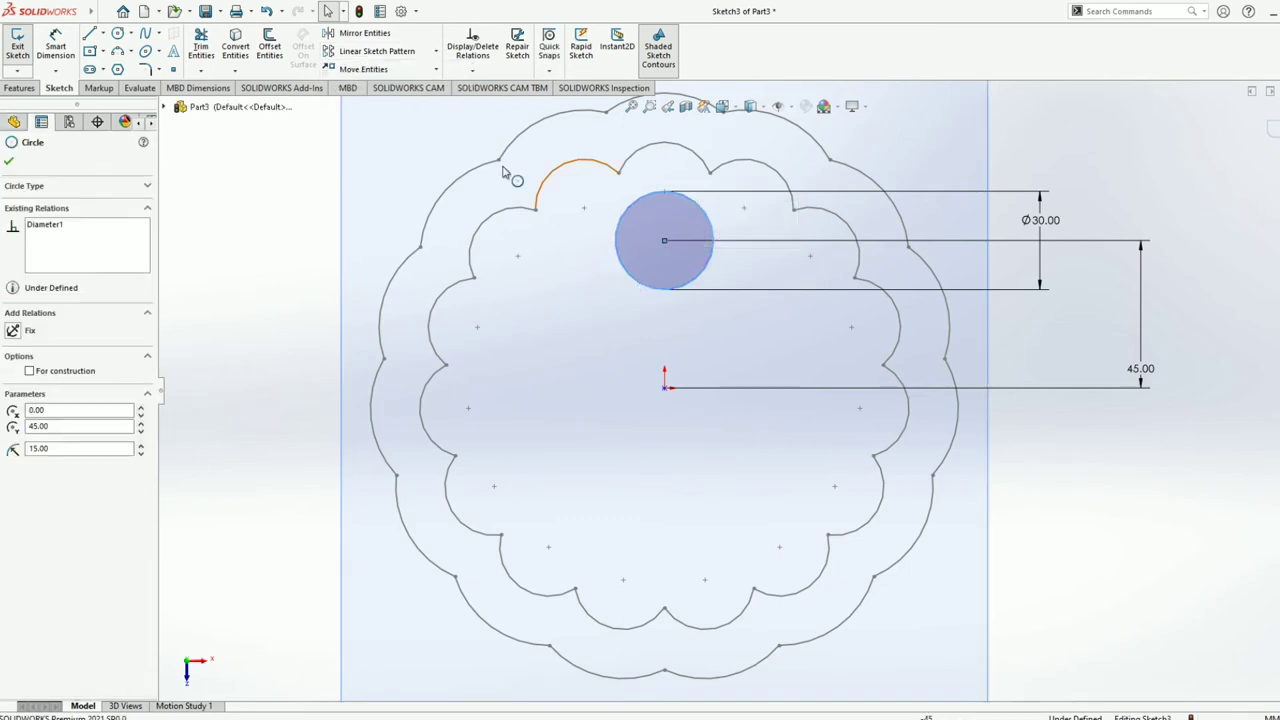
click(436, 50)
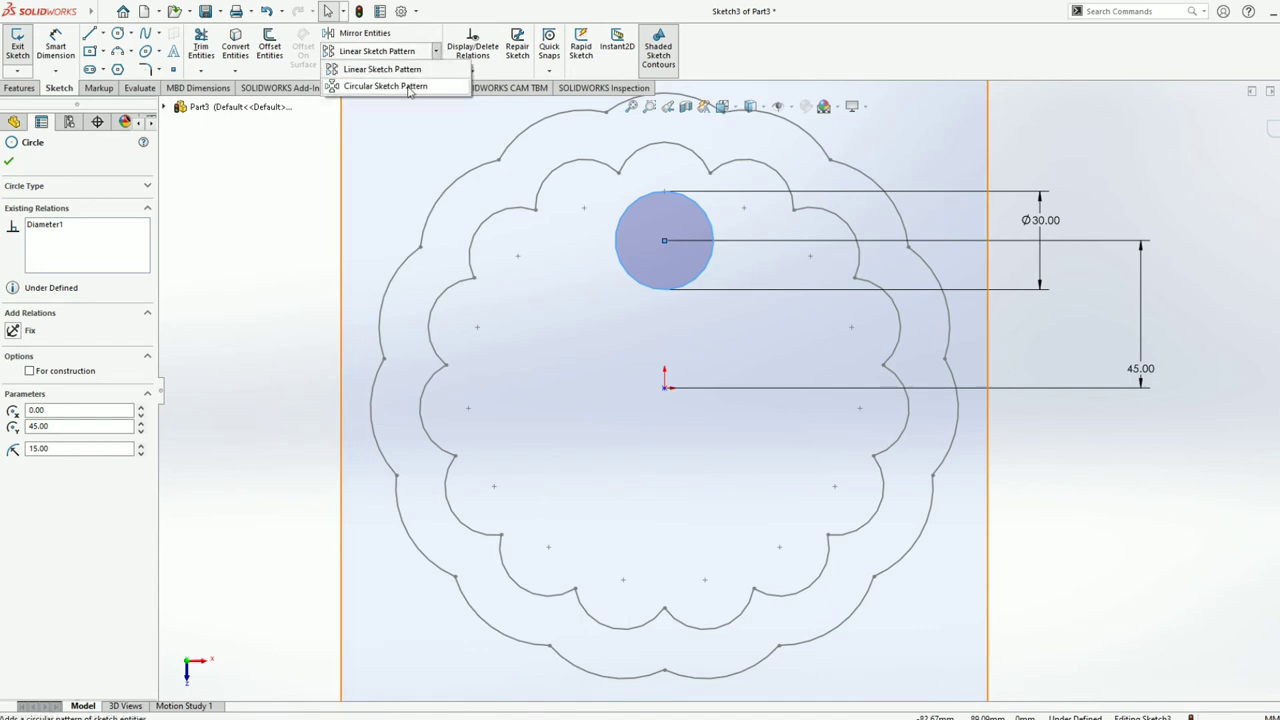
click(406, 86)
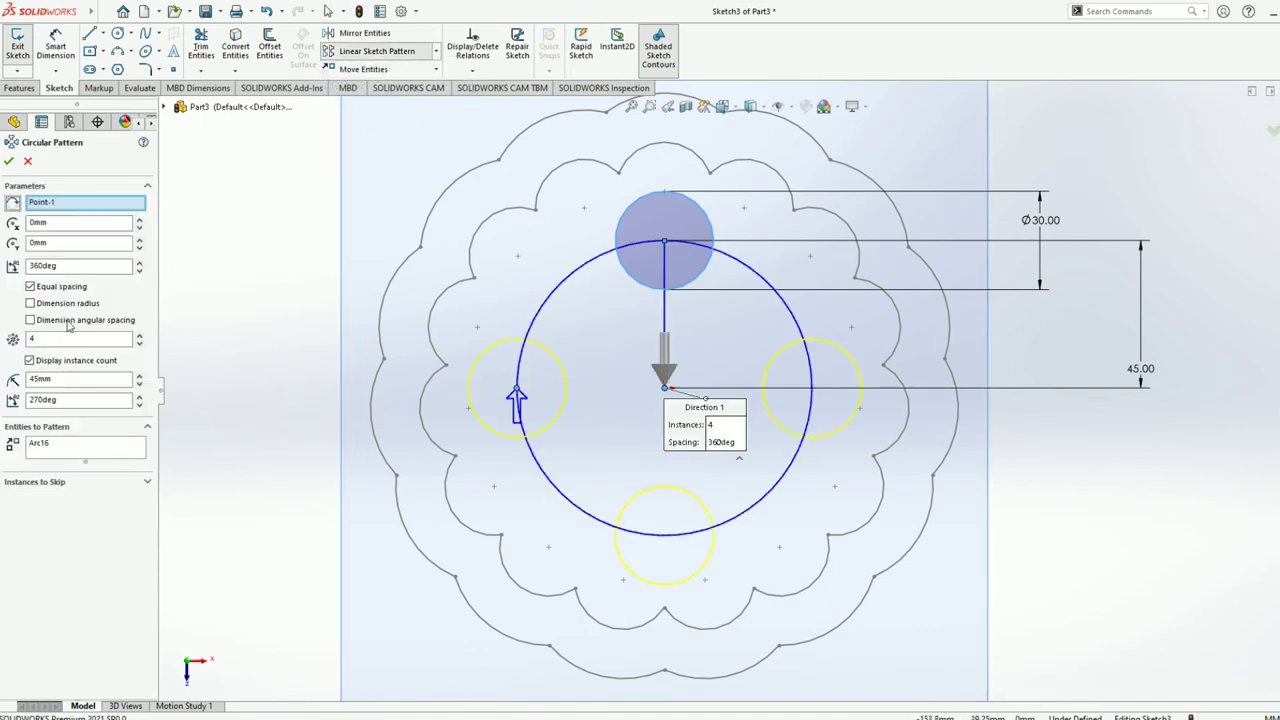
click(71, 340)
text(15)
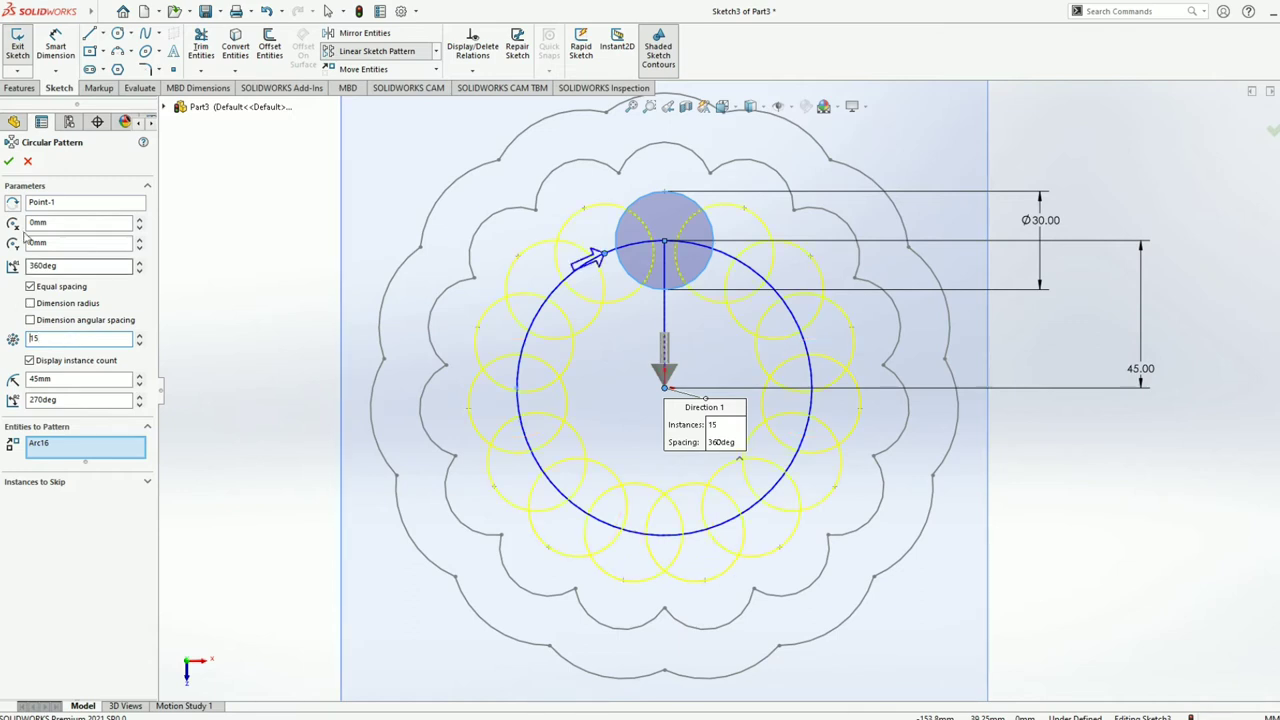
click(9, 162)
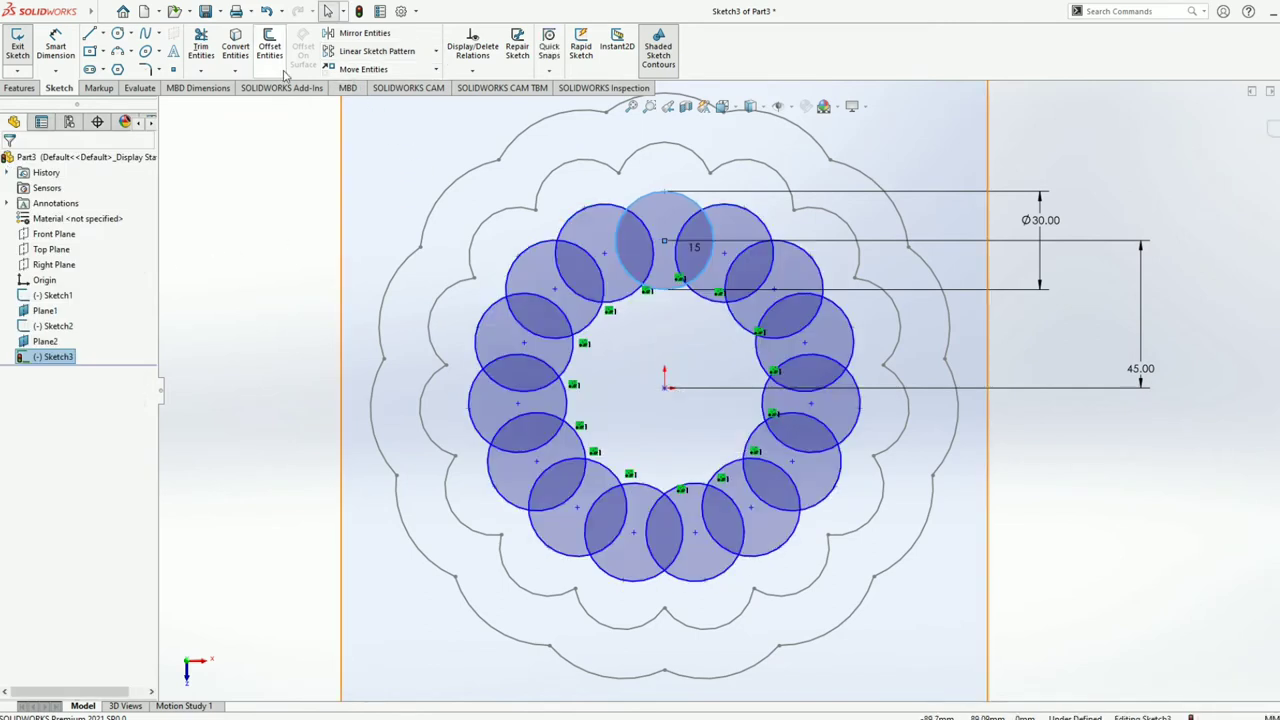
Step: Power-trim the overlapping inner arcs so the 15 circles form one scalloped outline
click(201, 48)
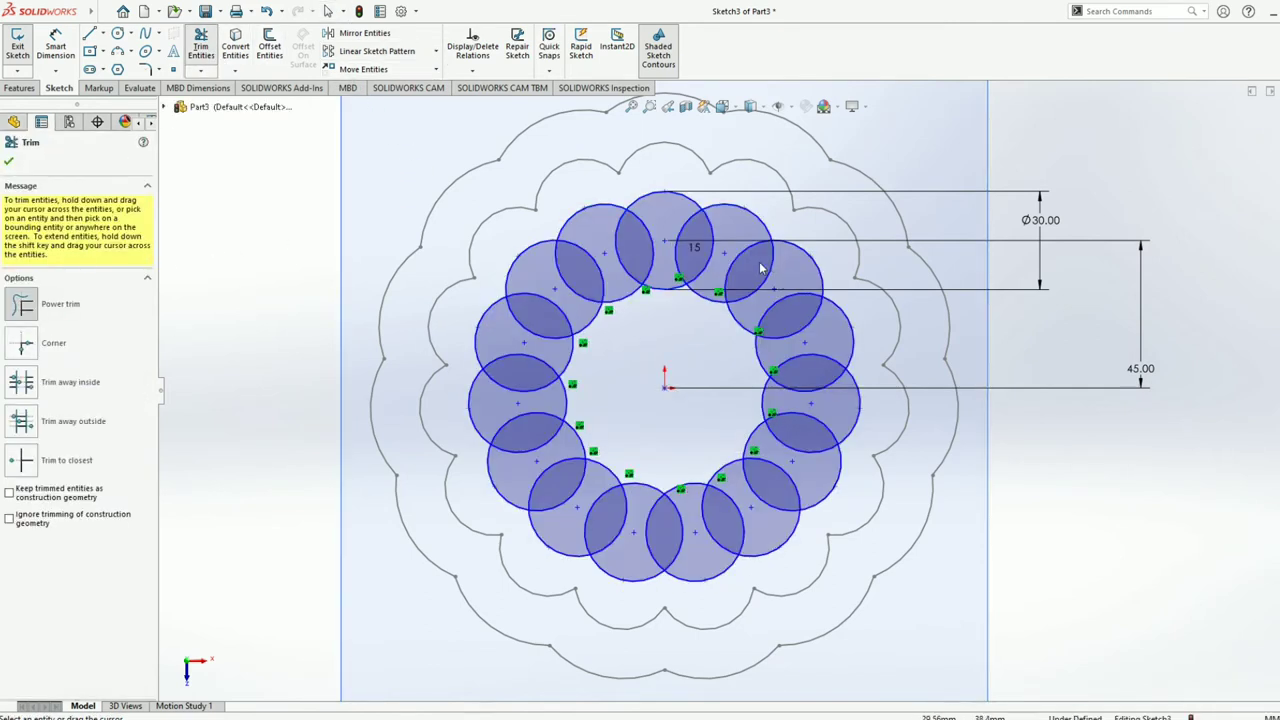
mouse_move(752, 285)
mouse_down()
mouse_move(505, 397)
mouse_move(550, 480)
mouse_move(610, 525)
mouse_move(700, 530)
mouse_move(835, 420)
mouse_move(805, 330)
mouse_move(745, 275)
mouse_move(614, 310)
mouse_move(576, 335)
mouse_move(560, 405)
mouse_move(590, 477)
mouse_move(645, 492)
mouse_move(718, 482)
mouse_move(748, 462)
mouse_move(800, 355)
mouse_move(745, 320)
mouse_move(697, 352)
mouse_up()
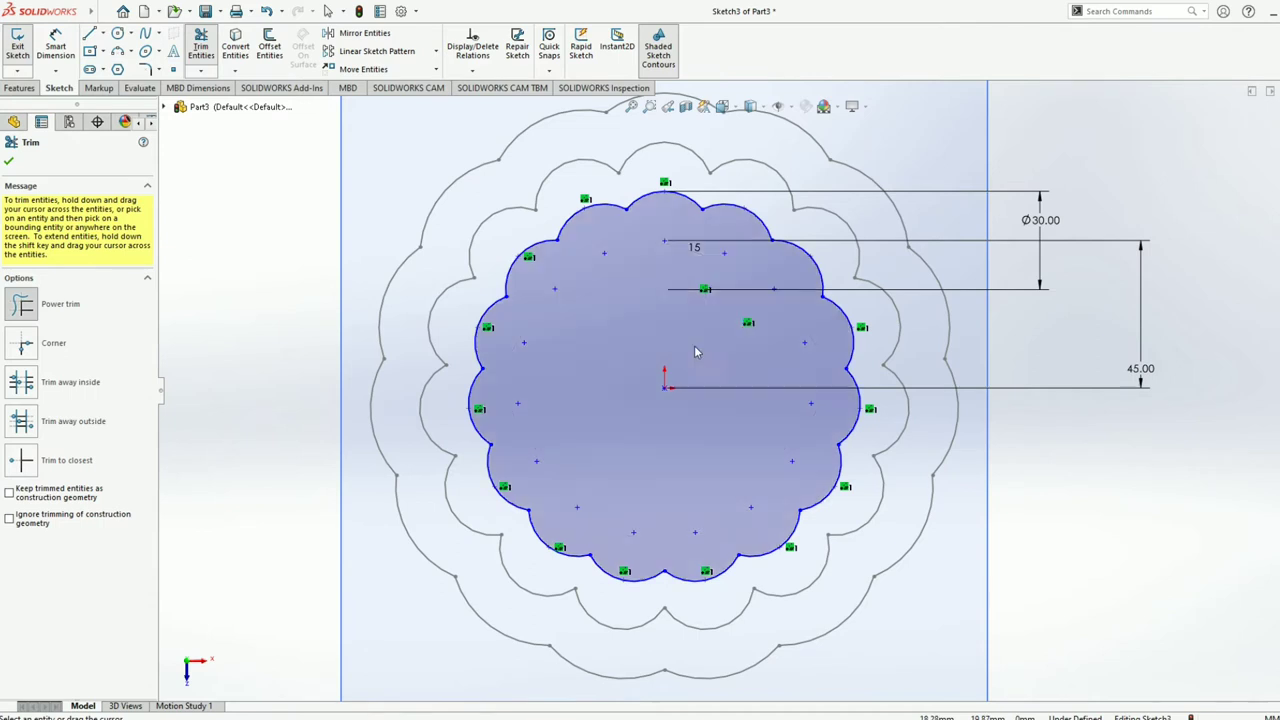
click(9, 162)
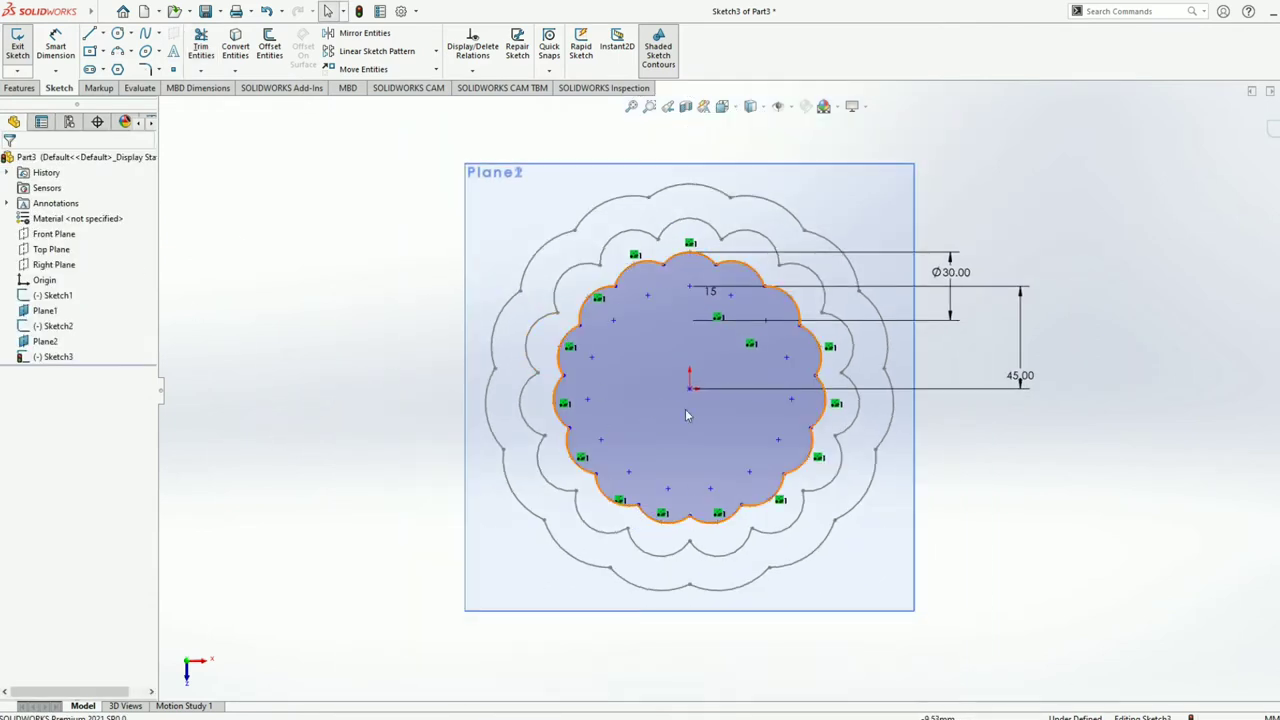
Step: Exit Sketch3 and orbit the view around the stacked sketches
scroll(788, 441, down, 2)
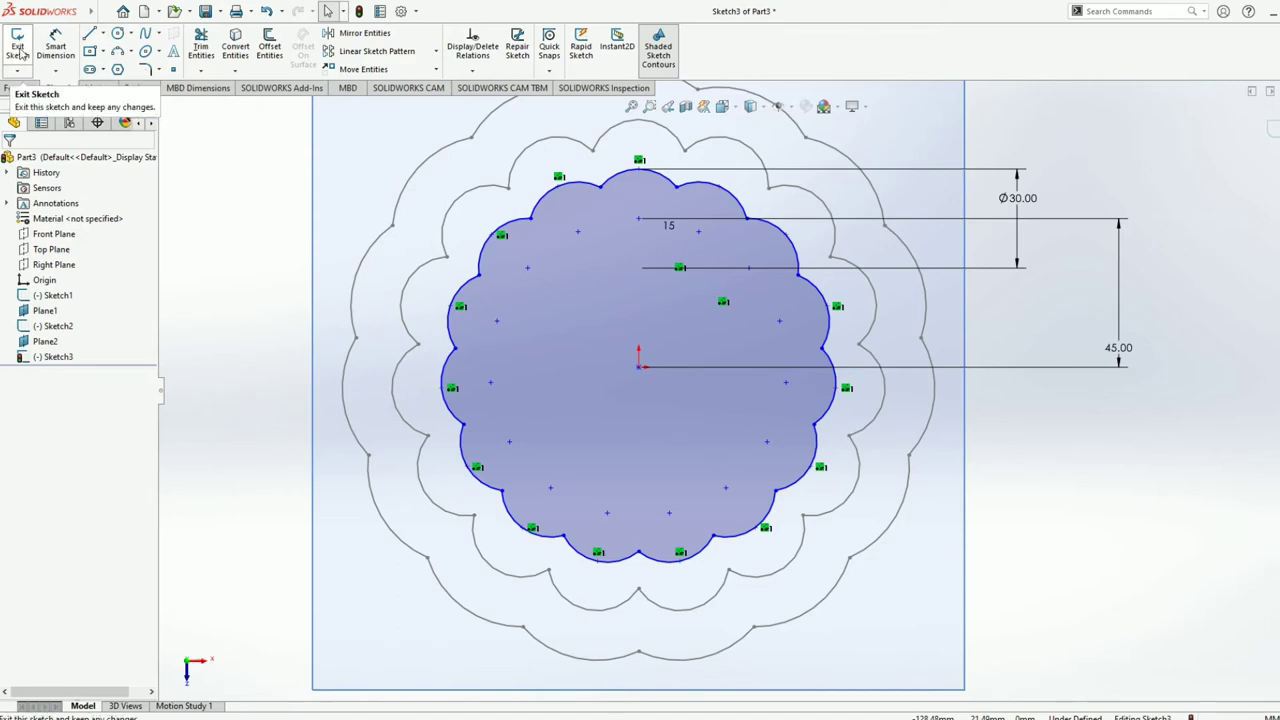
click(19, 52)
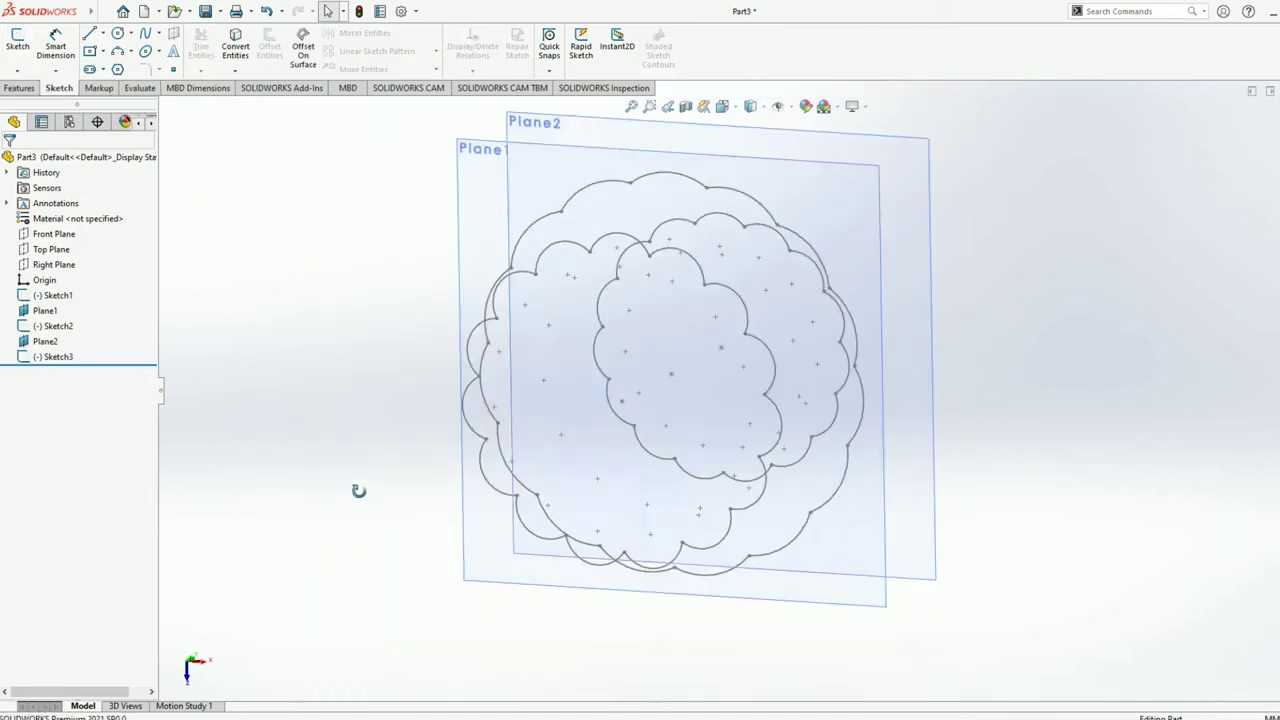
mouse_move(359, 491)
middle_down()
mouse_move(431, 380)
mouse_move(349, 494)
mouse_move(355, 512)
mouse_move(311, 526)
mouse_move(469, 451)
middle_up()
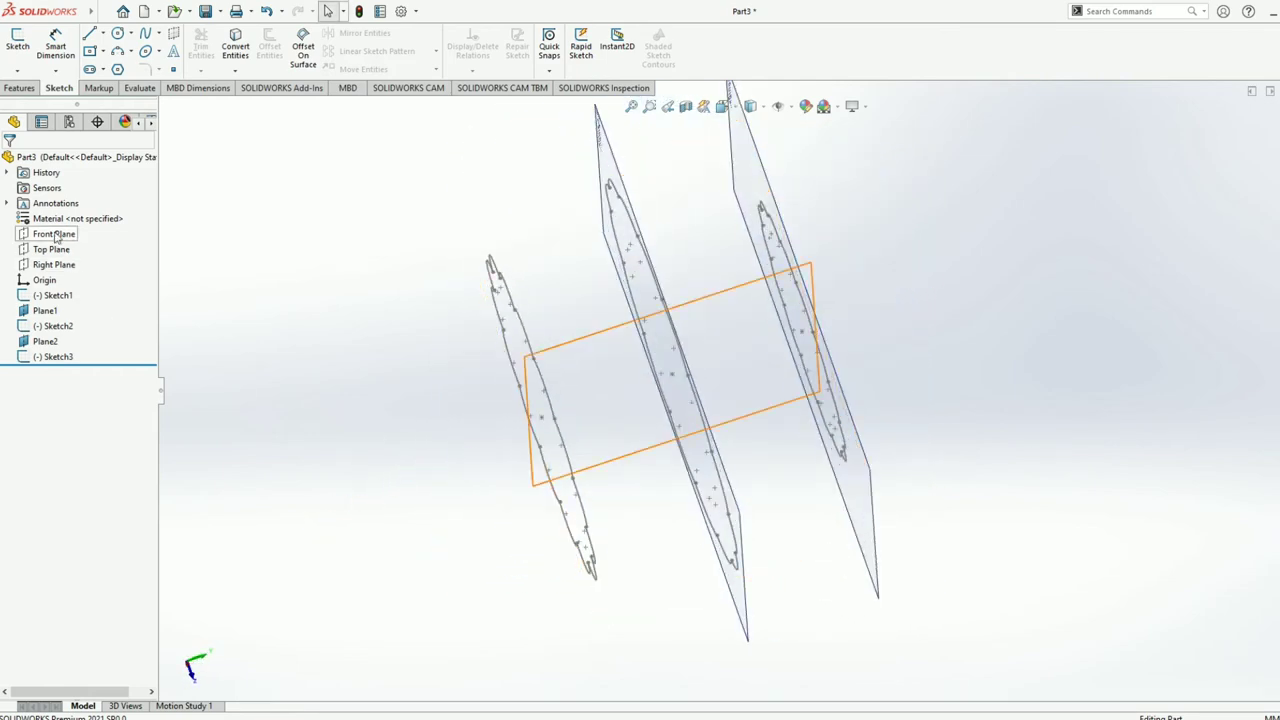
middle_drag(180, 403, 440, 480)
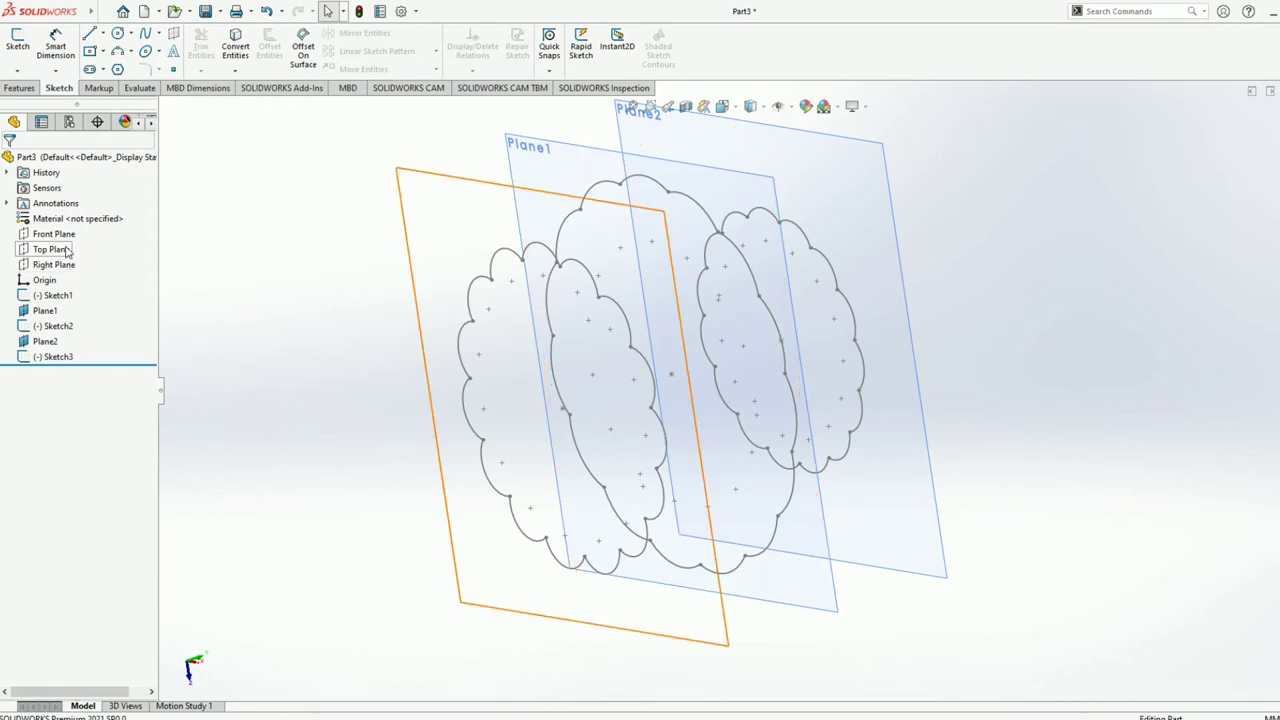
click(66, 252)
mouse_move(291, 414)
middle_down()
mouse_move(351, 380)
mouse_move(289, 374)
middle_up()
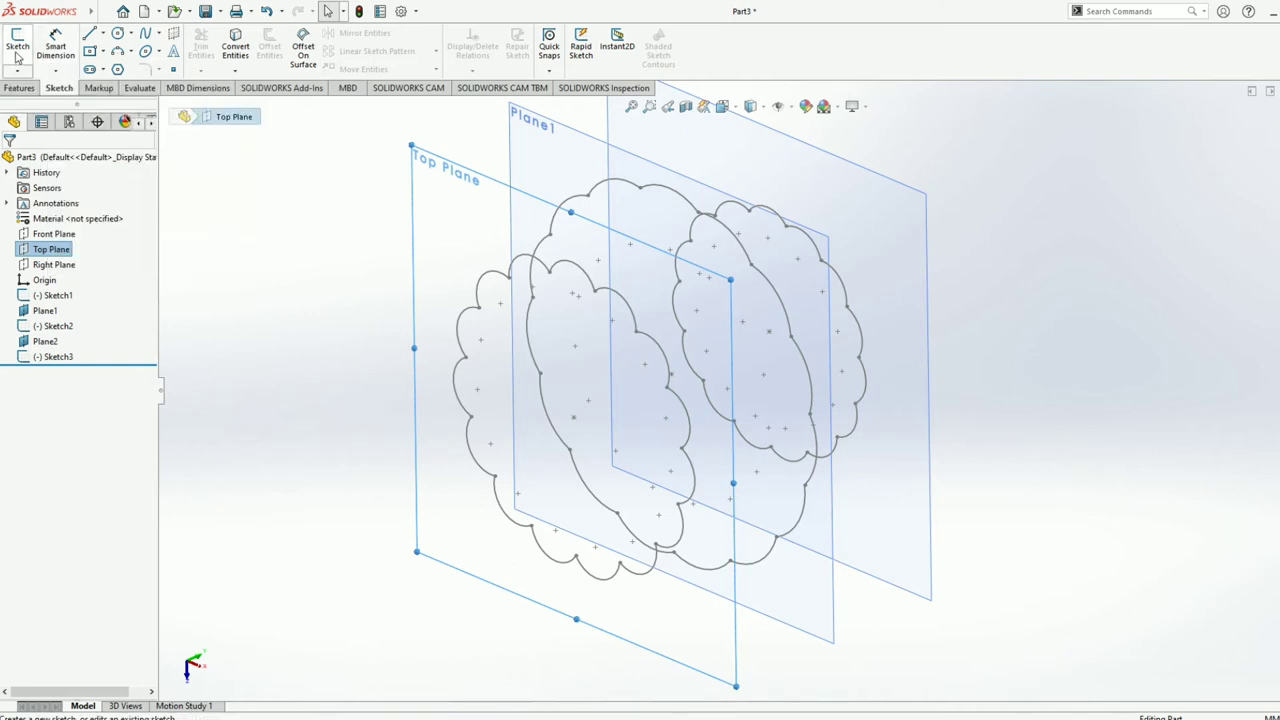
Step: Discard an empty sketch on the Top Plane and orbit to see the three profiles in 3D
click(16, 57)
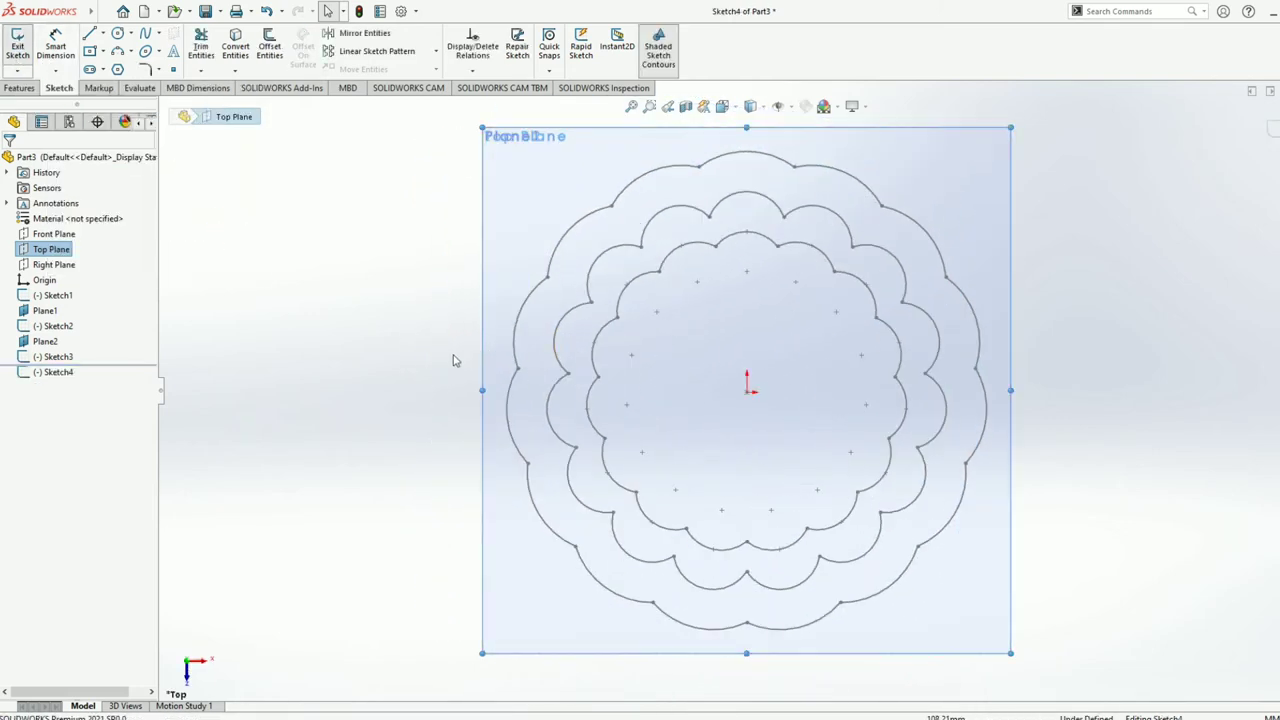
key(ctrl+b)
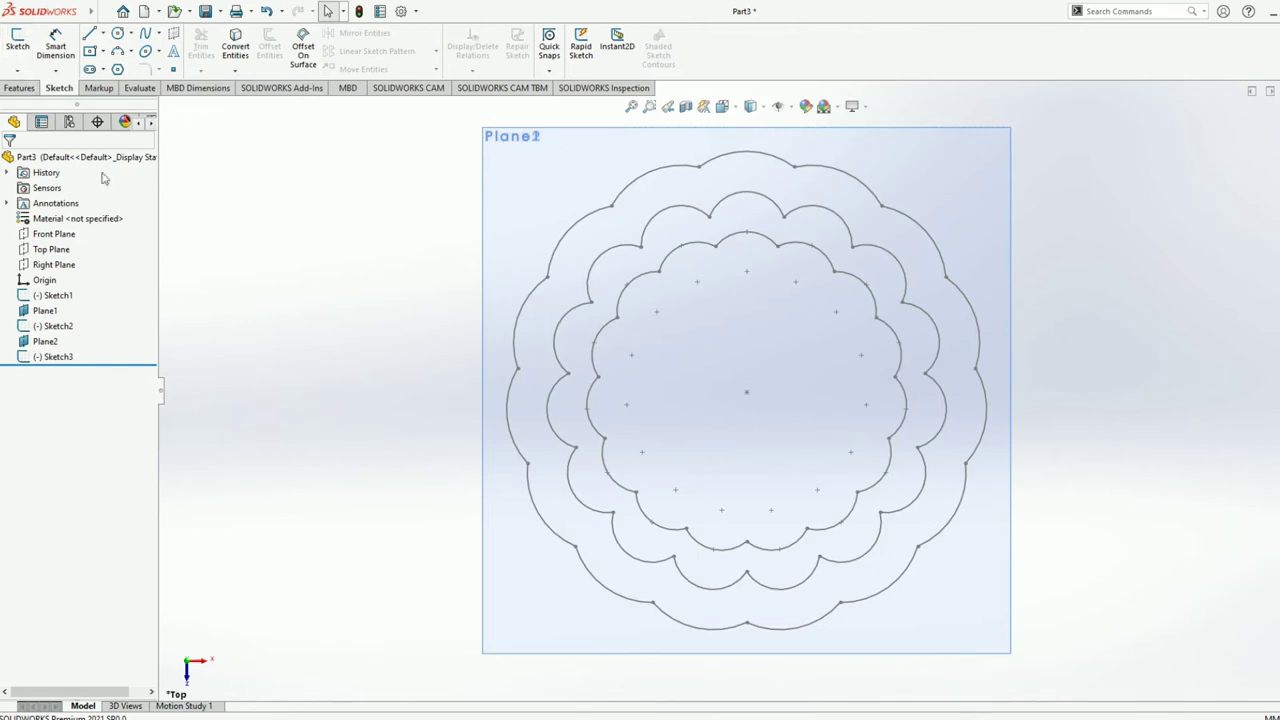
click(50, 250)
mouse_move(334, 457)
middle_down()
mouse_move(428, 419)
mouse_move(663, 176)
middle_up()
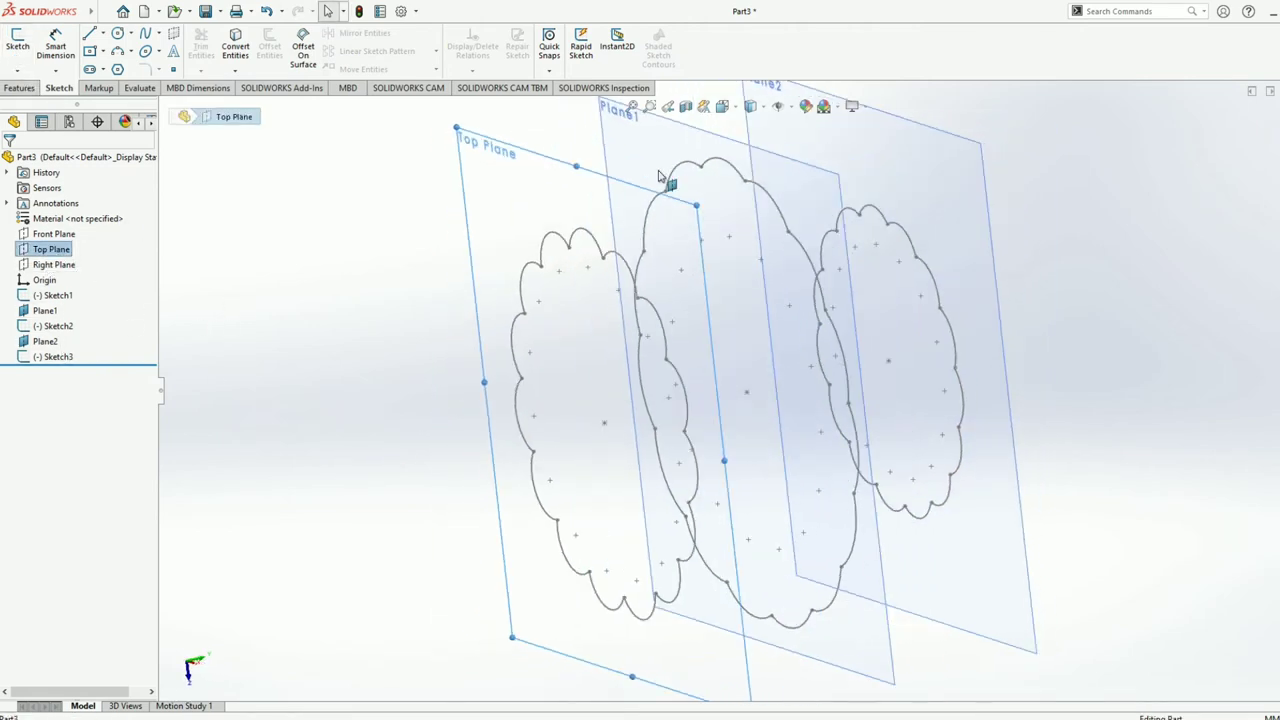
Step: Create Plane3 offset 180 mm from the Top Plane and view it normal-to
click(20, 88)
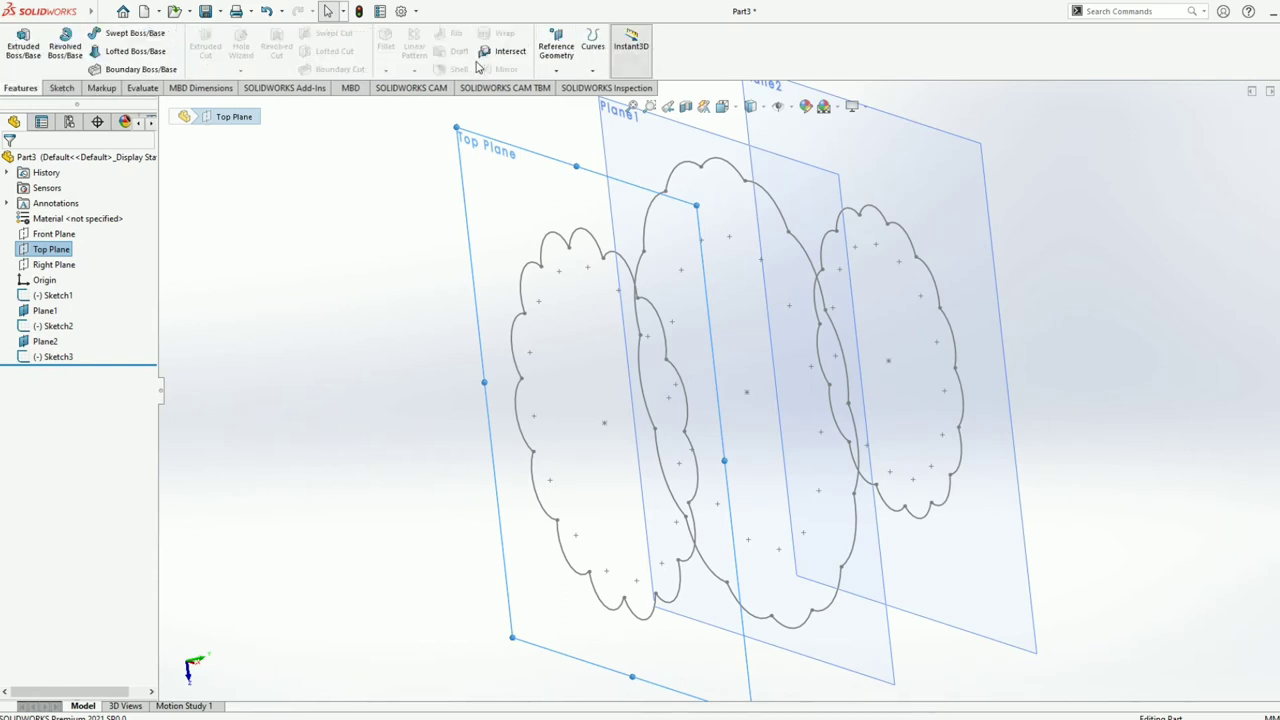
click(556, 76)
click(563, 88)
text(180)
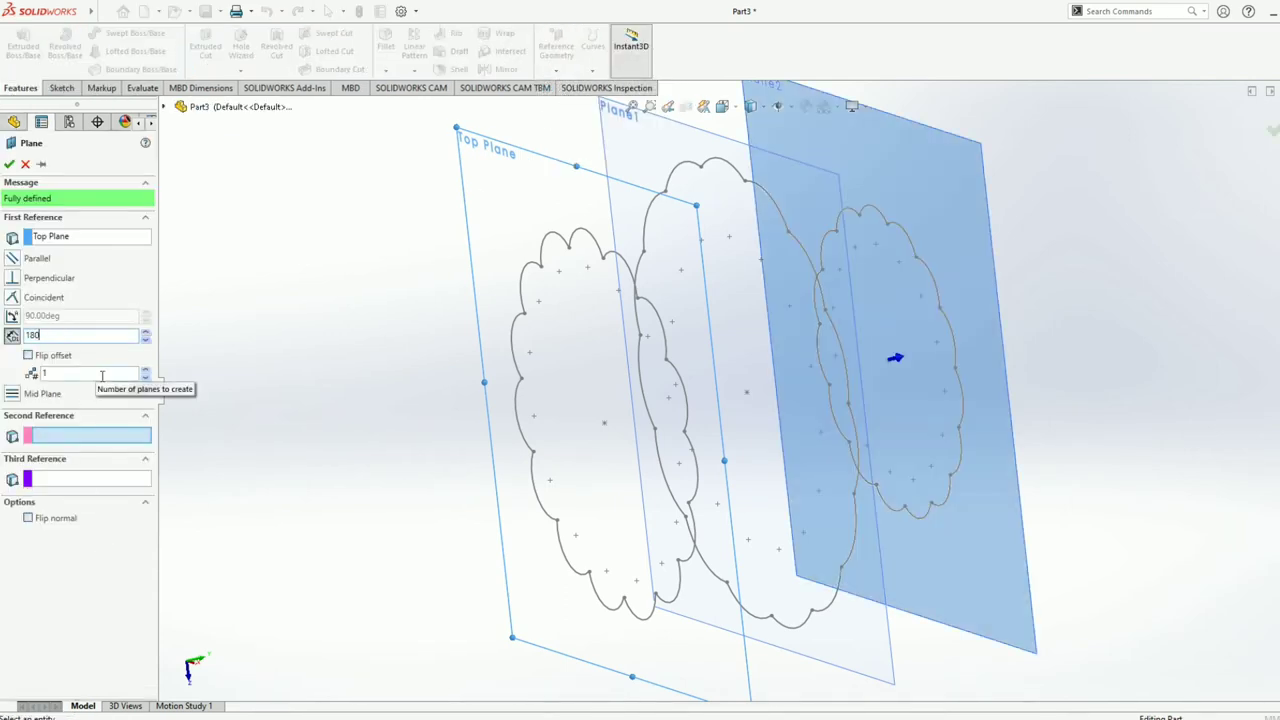
key(Return)
key(Return)
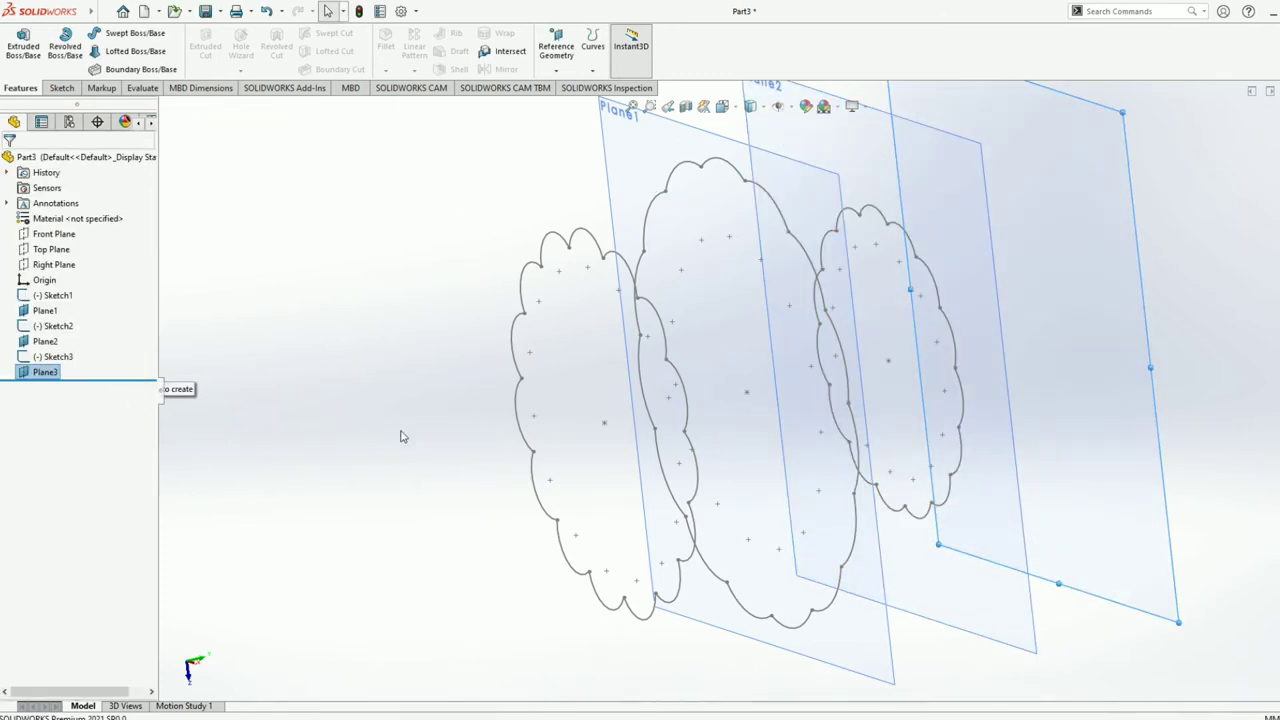
key(ctrl+8)
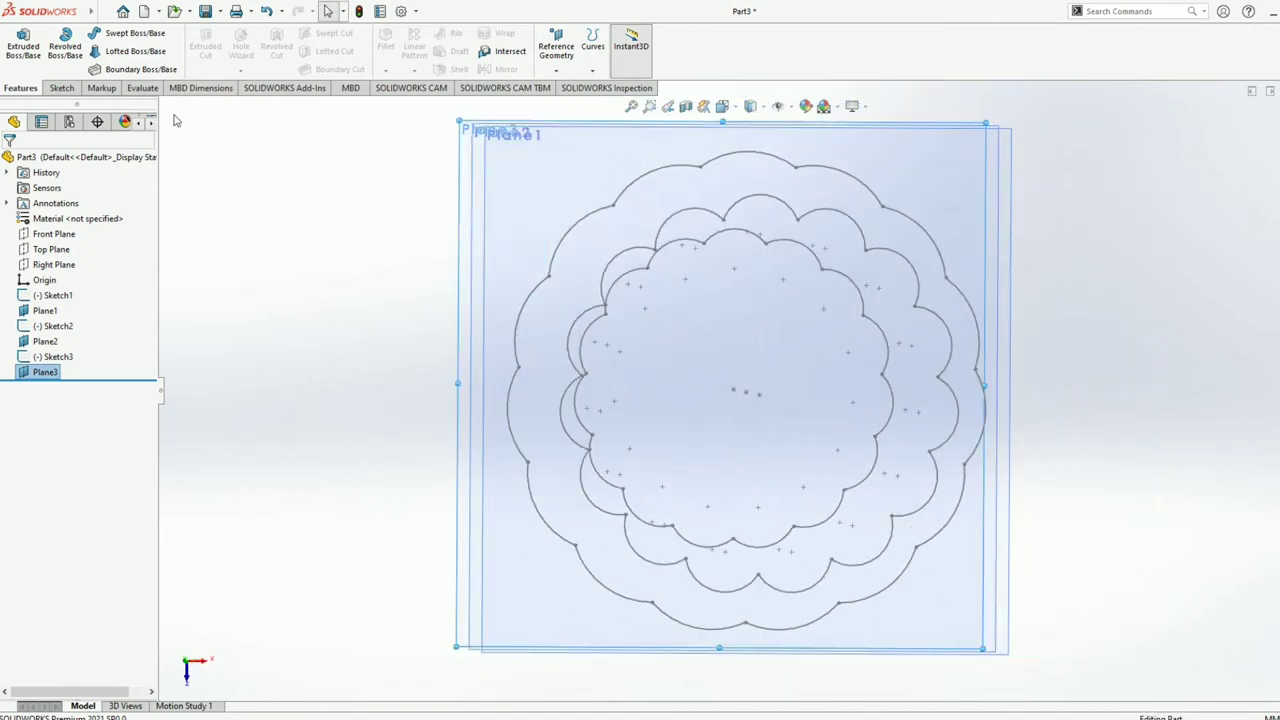
click(58, 90)
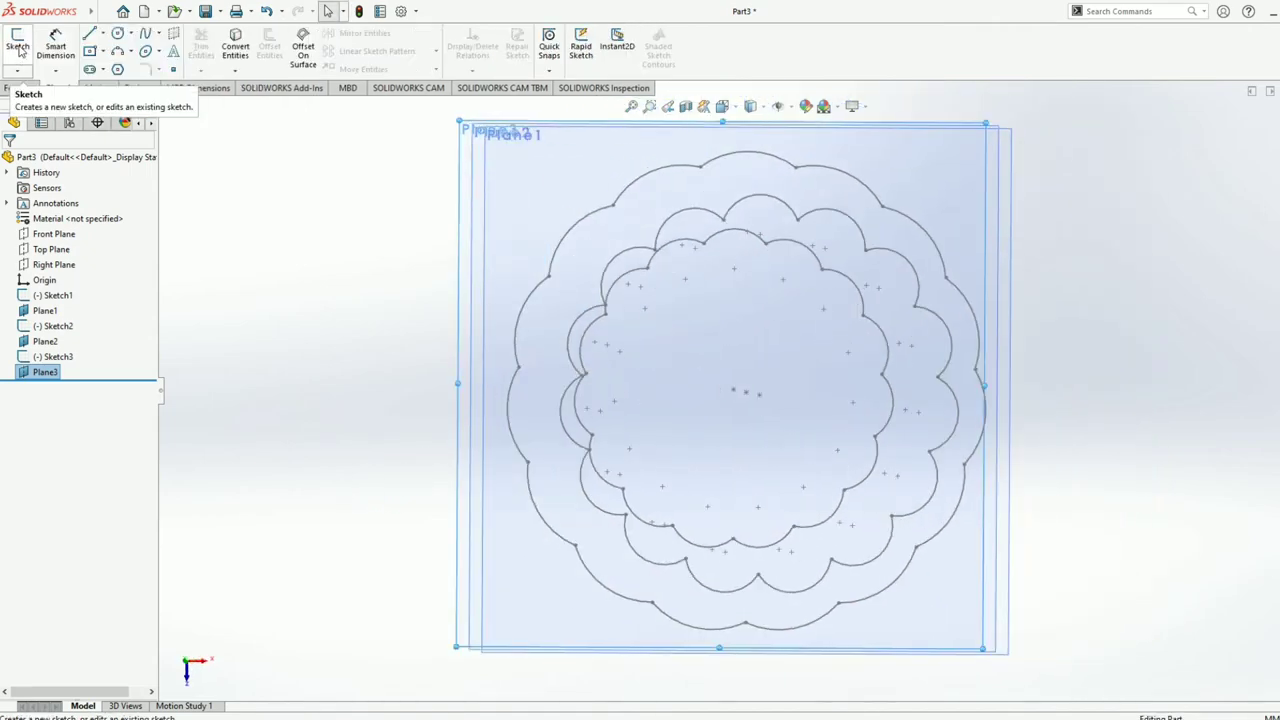
Step: Start a sketch on Plane3 and draw a three-point arc over the top scallop
click(18, 45)
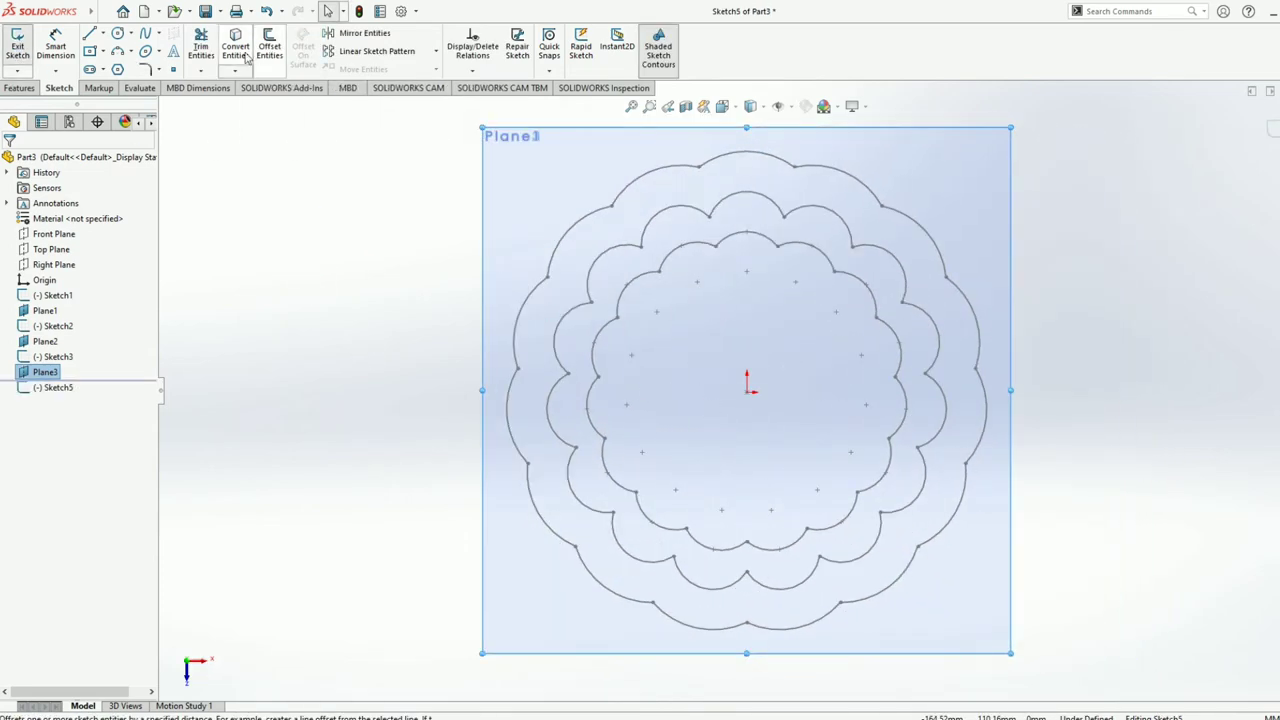
click(129, 50)
click(150, 105)
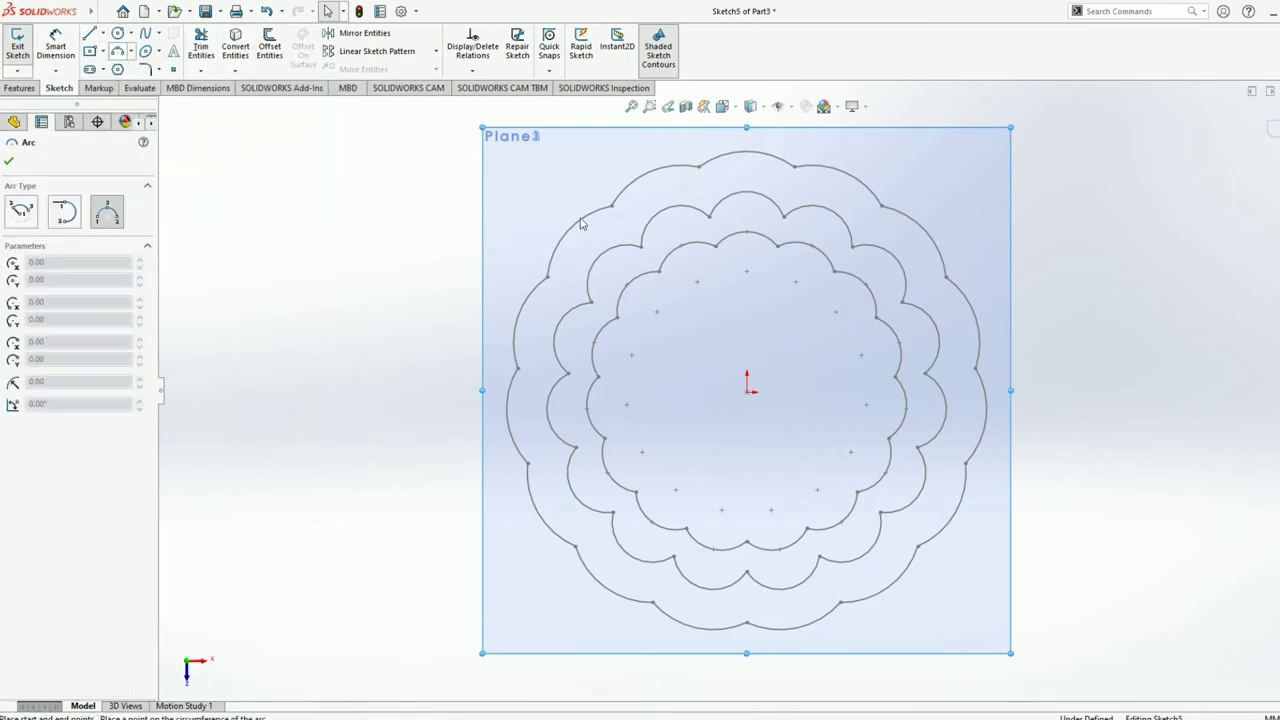
click(710, 216)
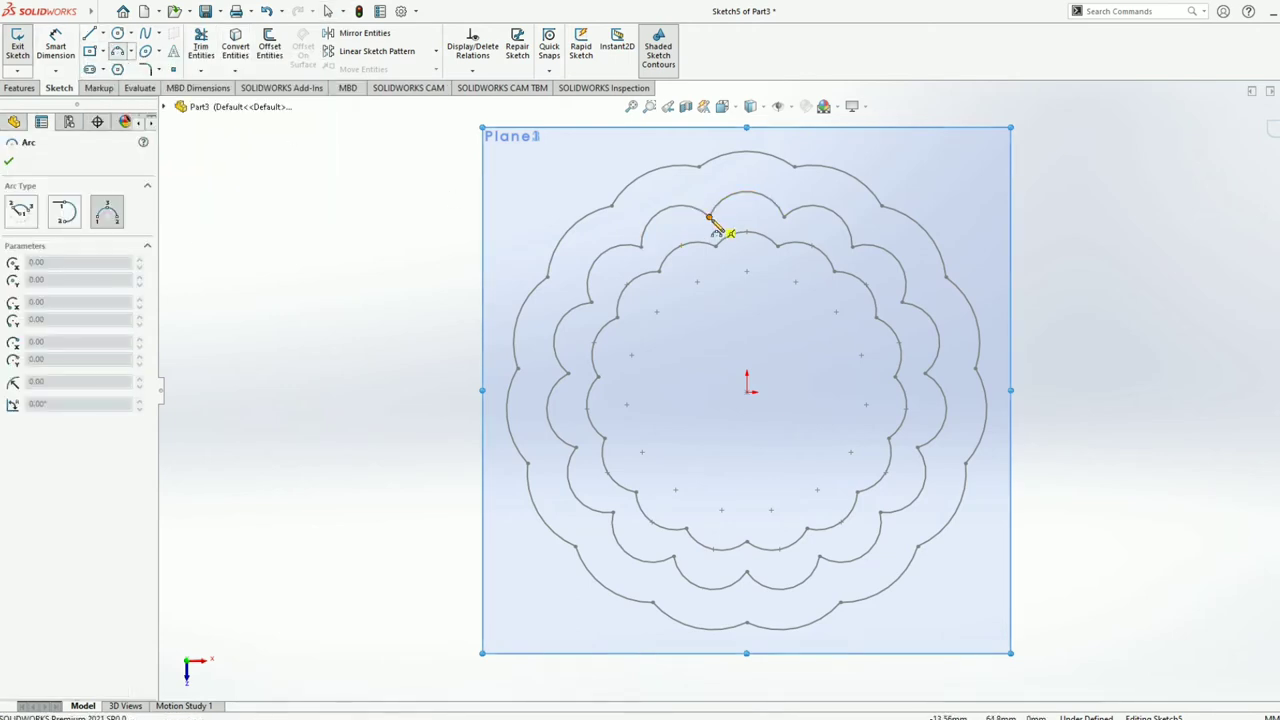
click(784, 216)
click(771, 200)
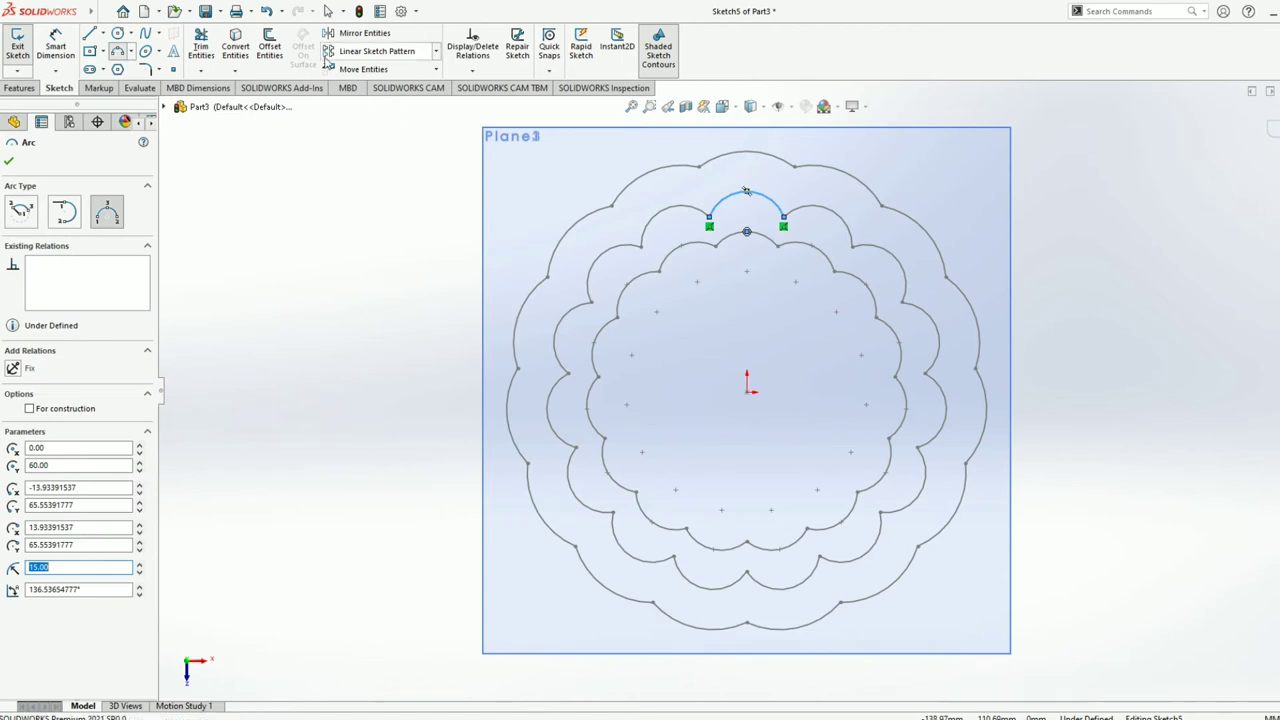
Step: Circular-pattern the arc into 15 instances, then orbit around the four stacked profiles
click(436, 50)
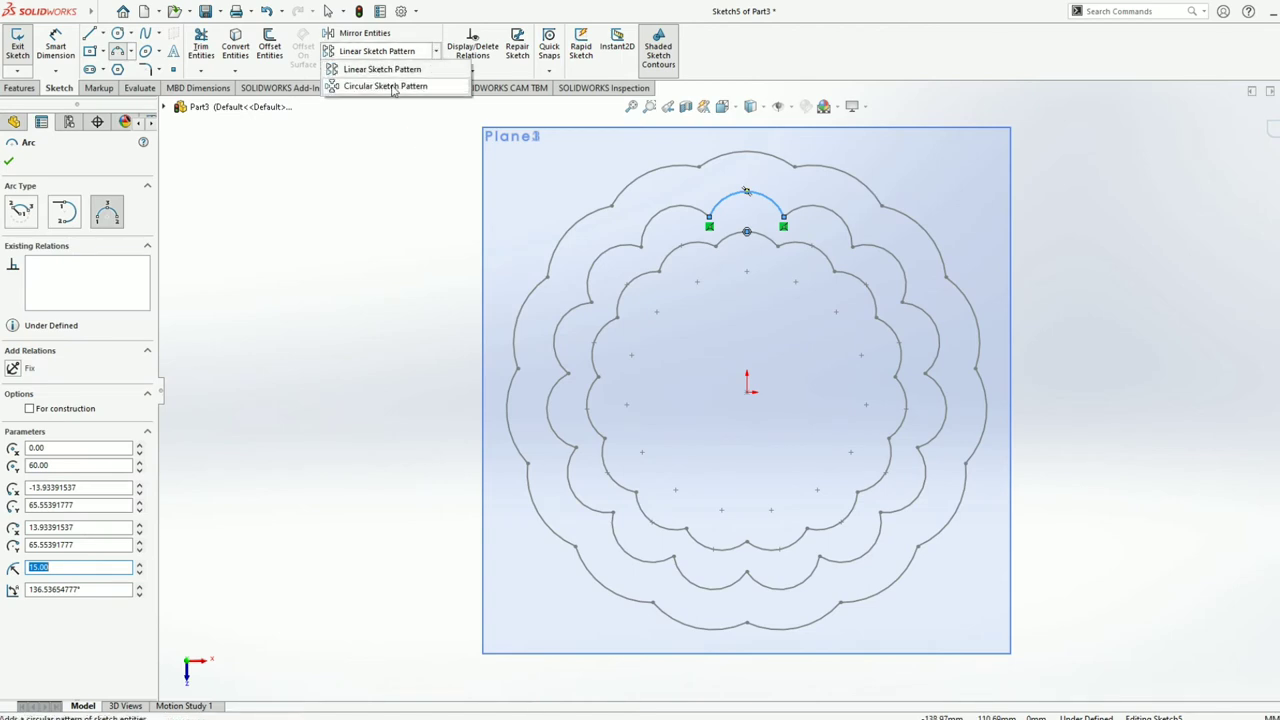
click(394, 87)
double_click(58, 338)
text(15)
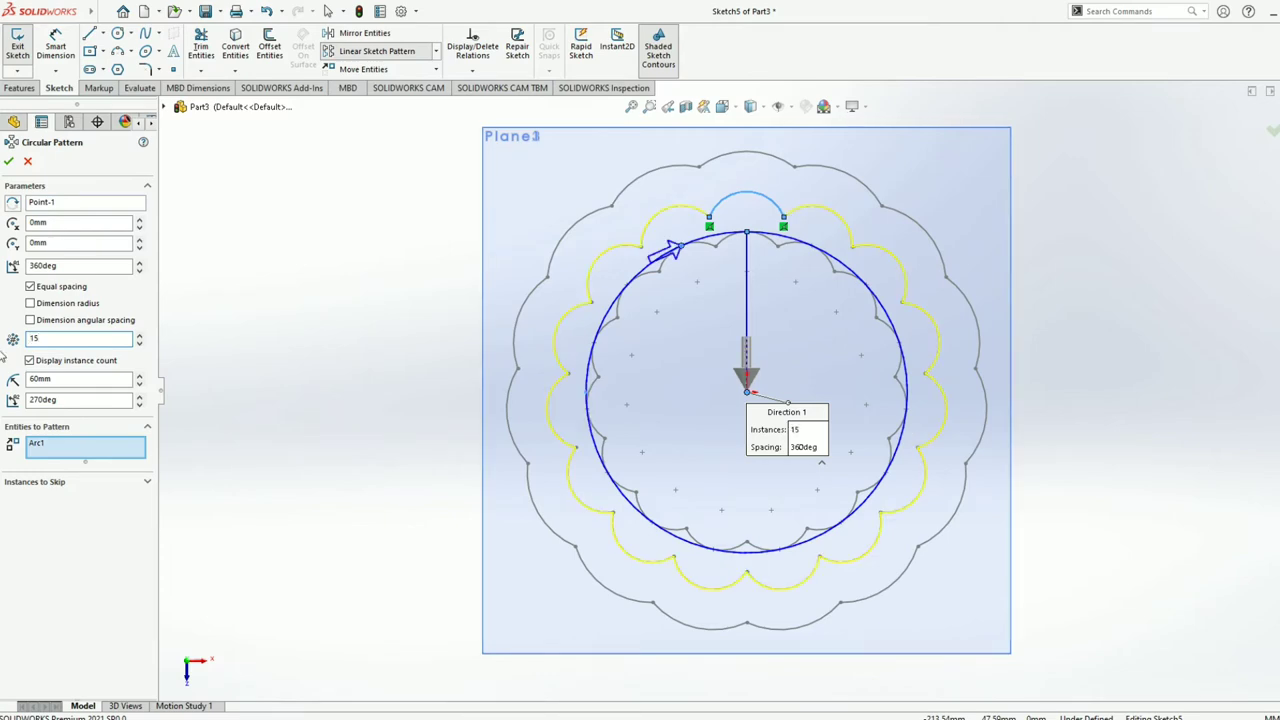
click(9, 163)
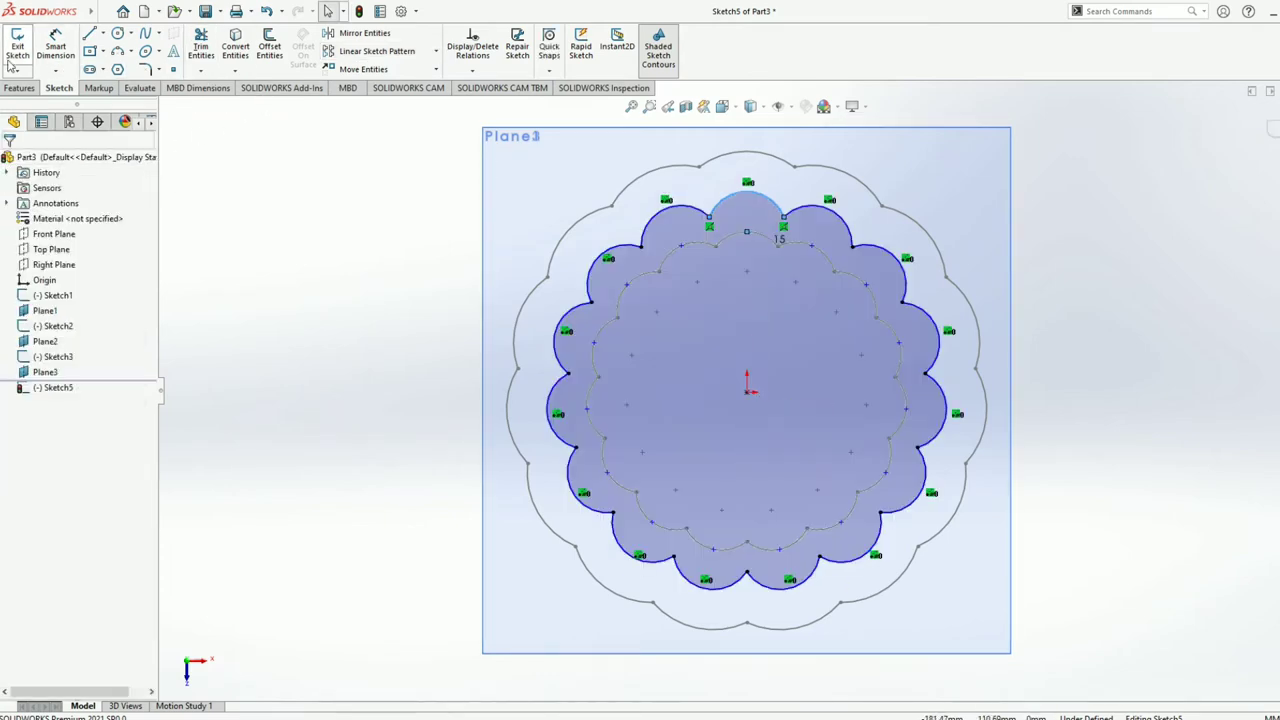
mouse_move(383, 506)
middle_down()
mouse_move(486, 429)
mouse_move(553, 403)
mouse_move(425, 425)
mouse_move(549, 503)
middle_up()
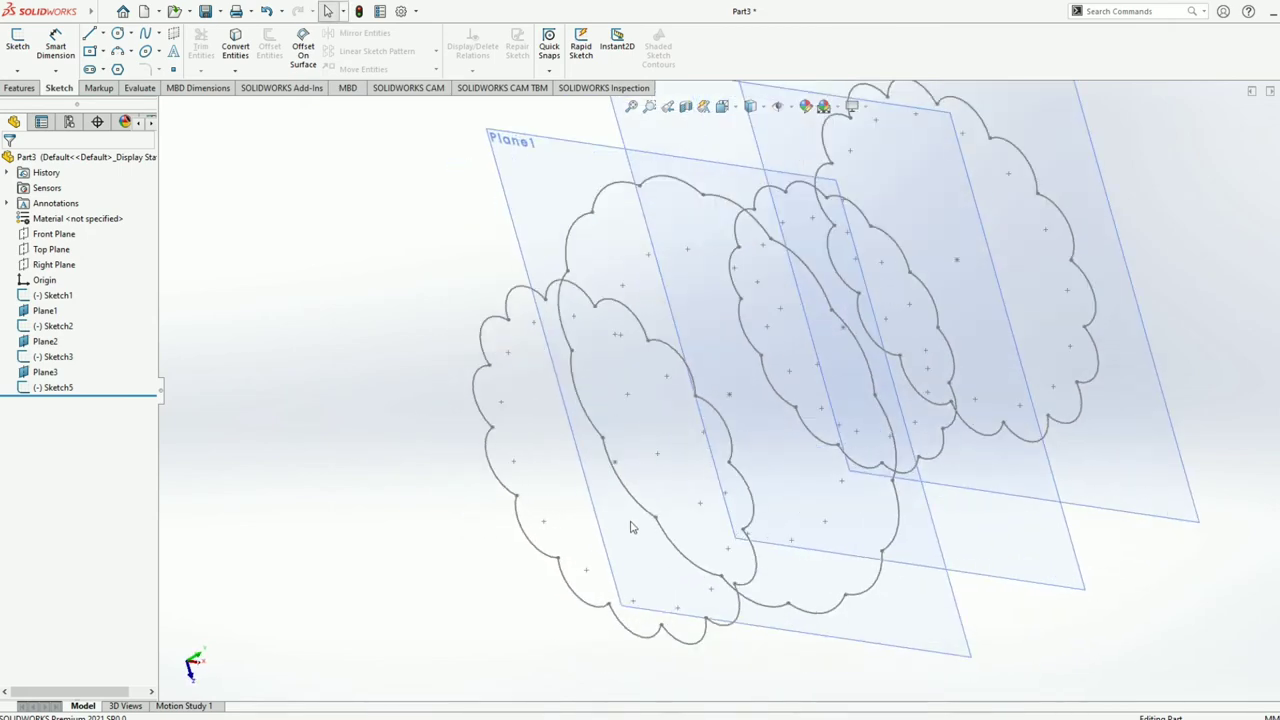
mouse_move(688, 510)
middle_down()
mouse_move(1023, 366)
mouse_move(1051, 294)
middle_up()
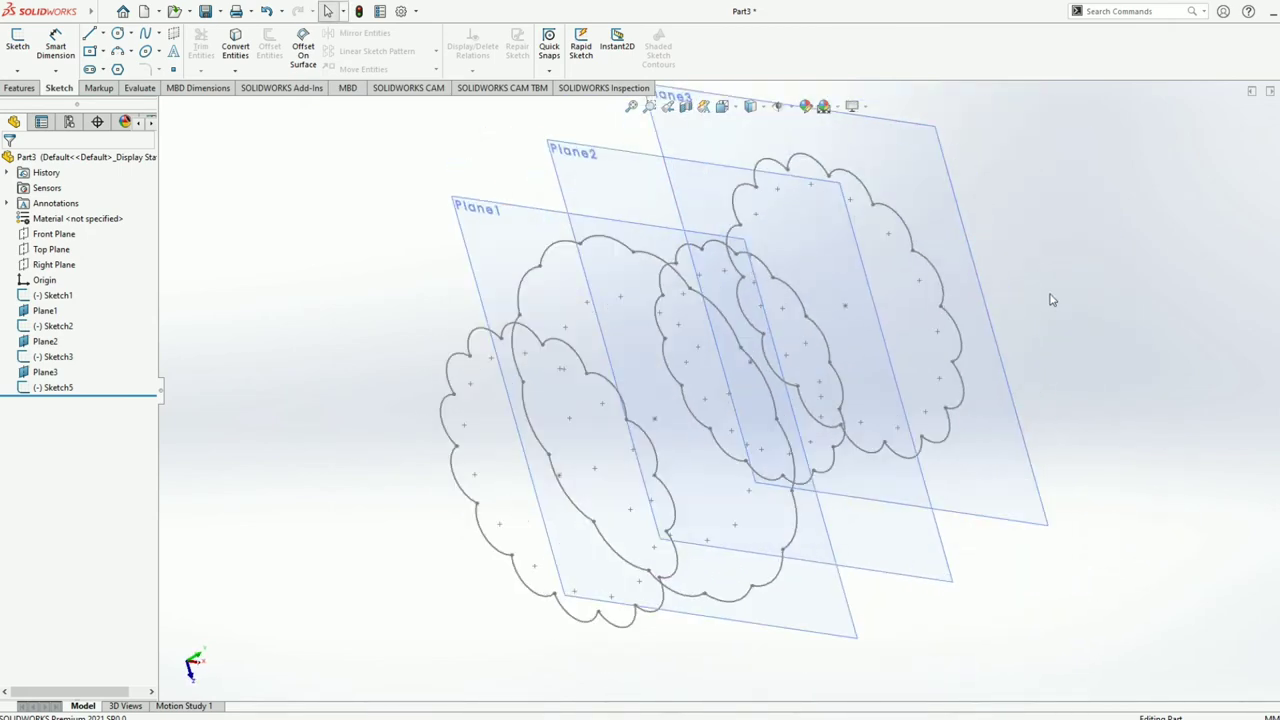
click(20, 88)
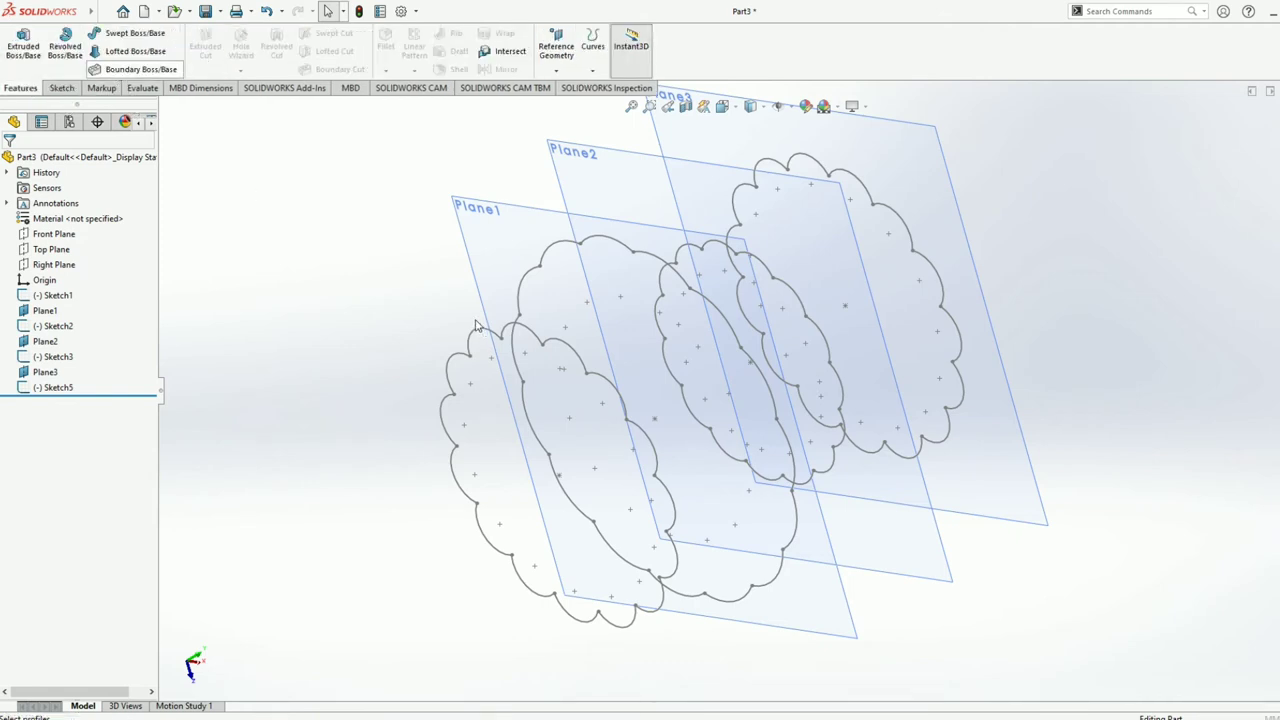
click(112, 345)
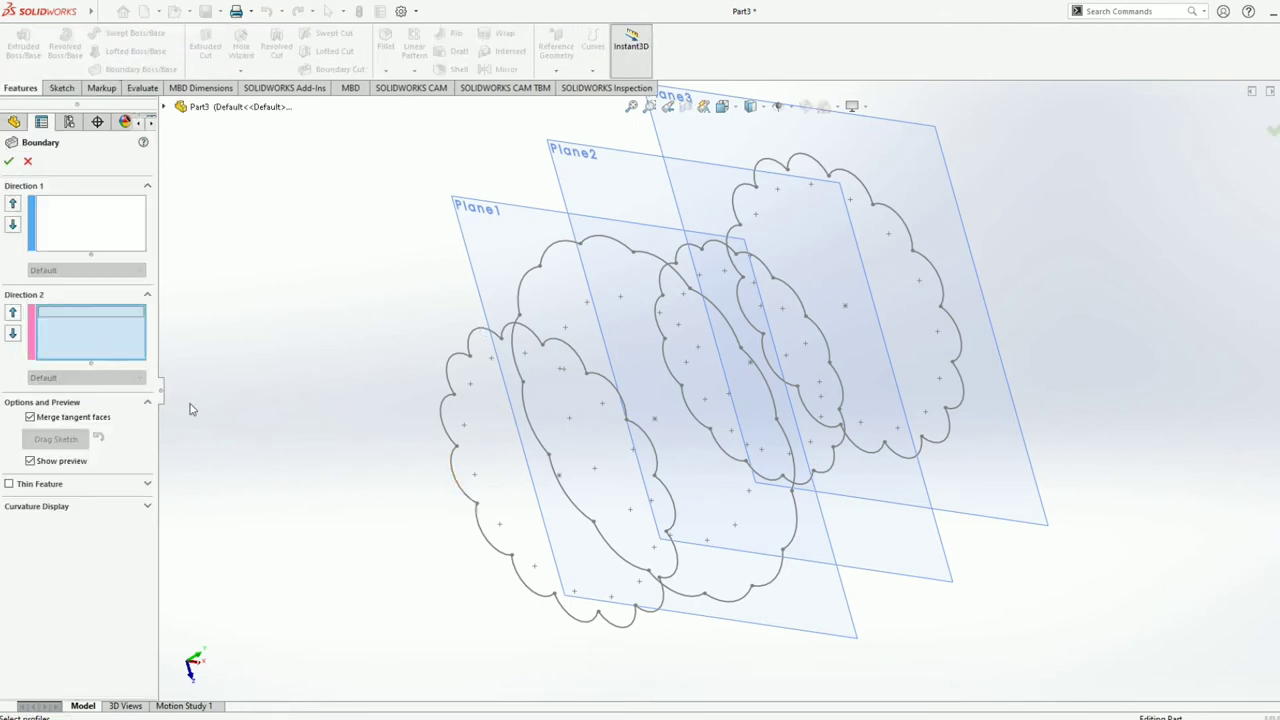
click(480, 509)
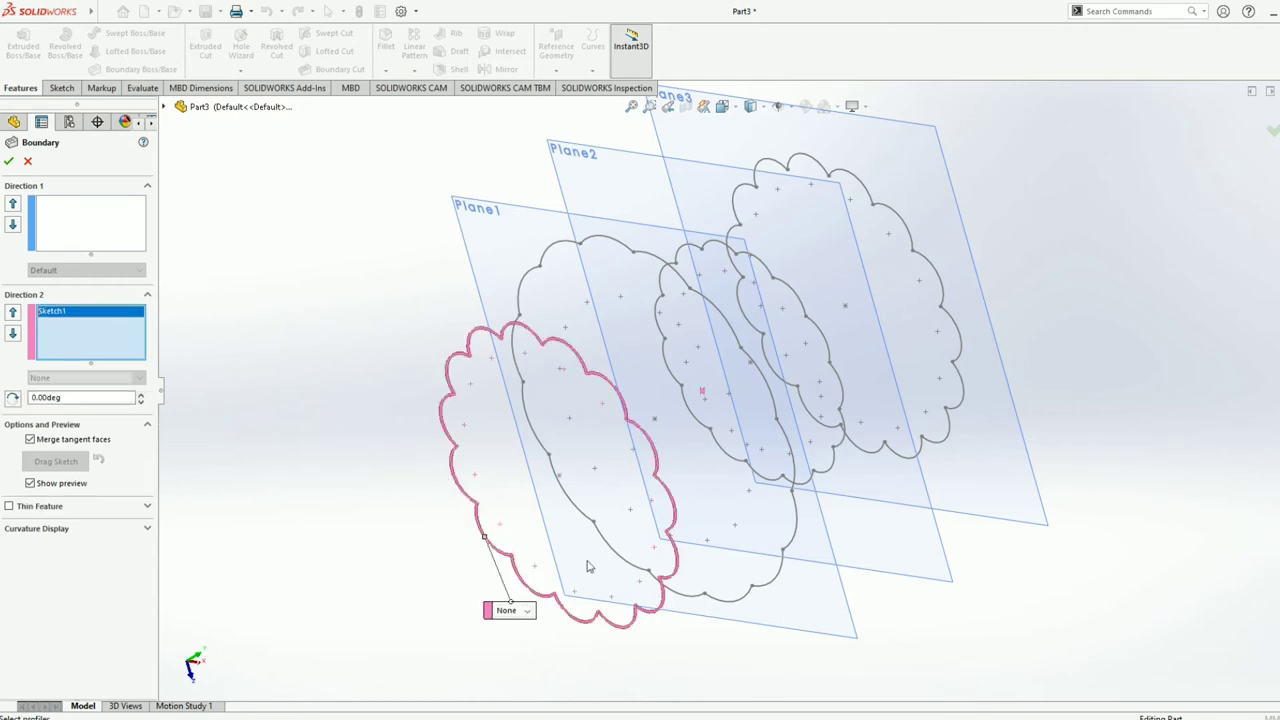
click(594, 523)
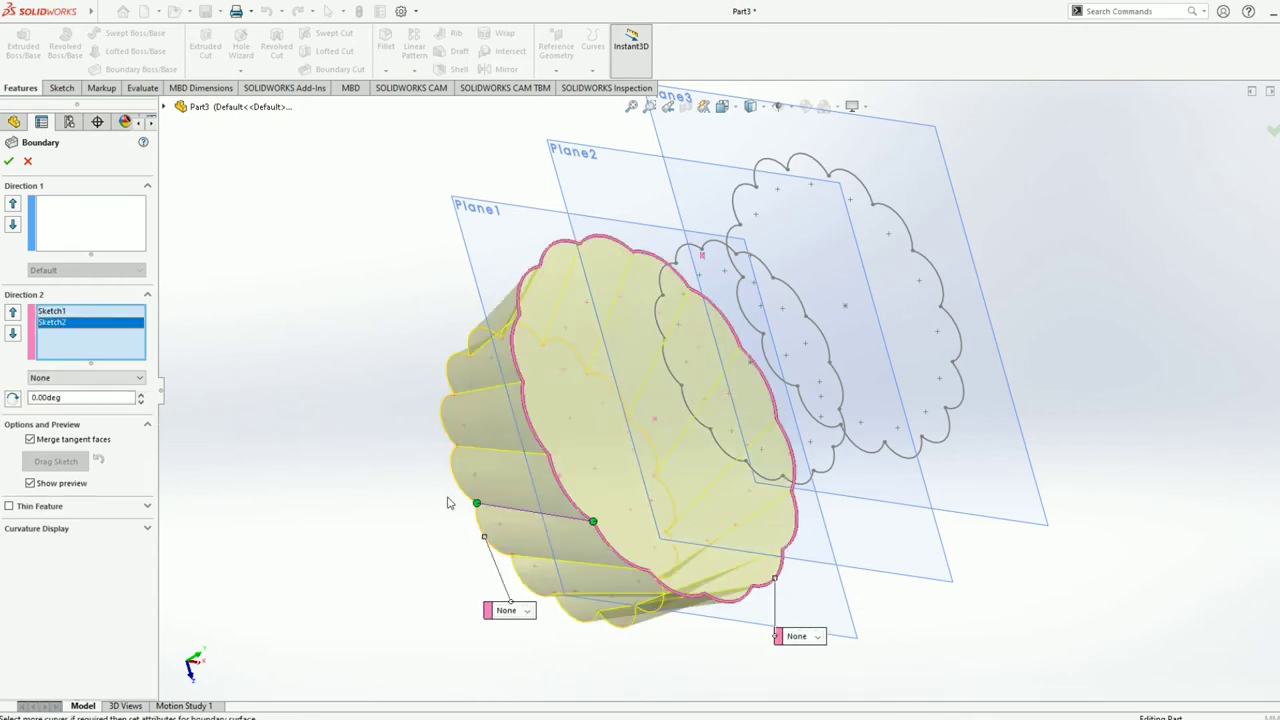
click(710, 430)
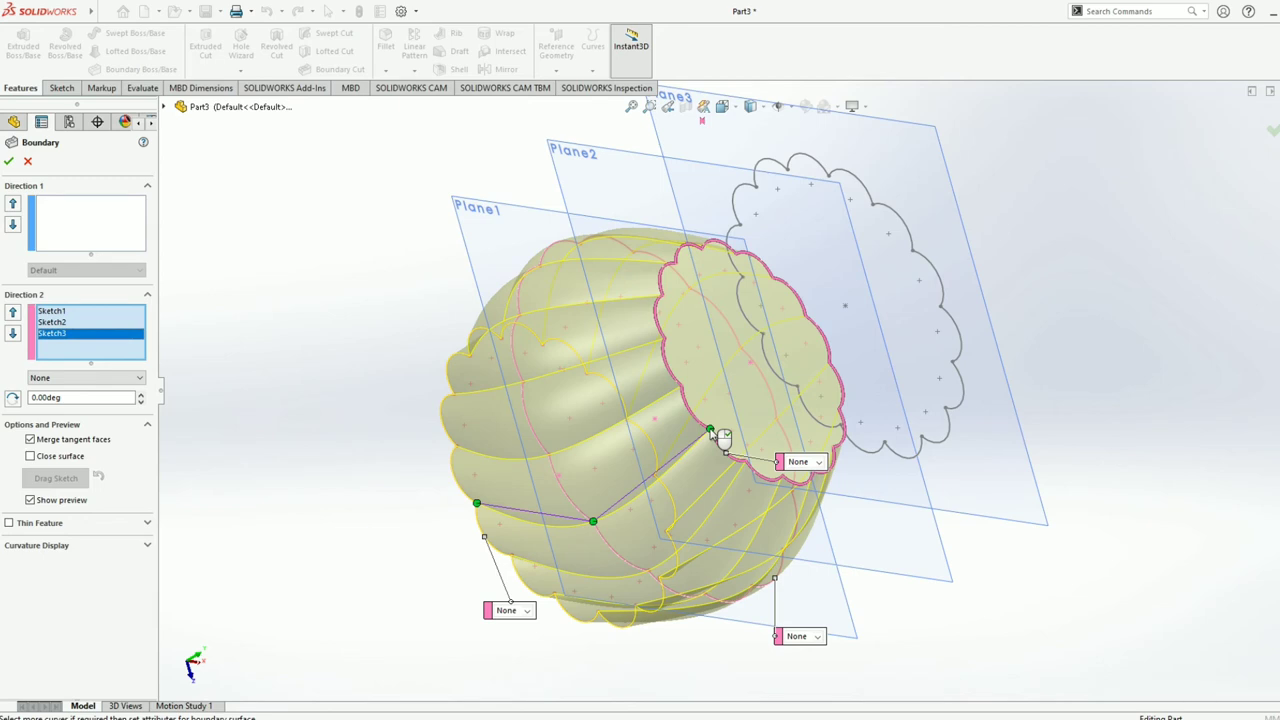
click(763, 338)
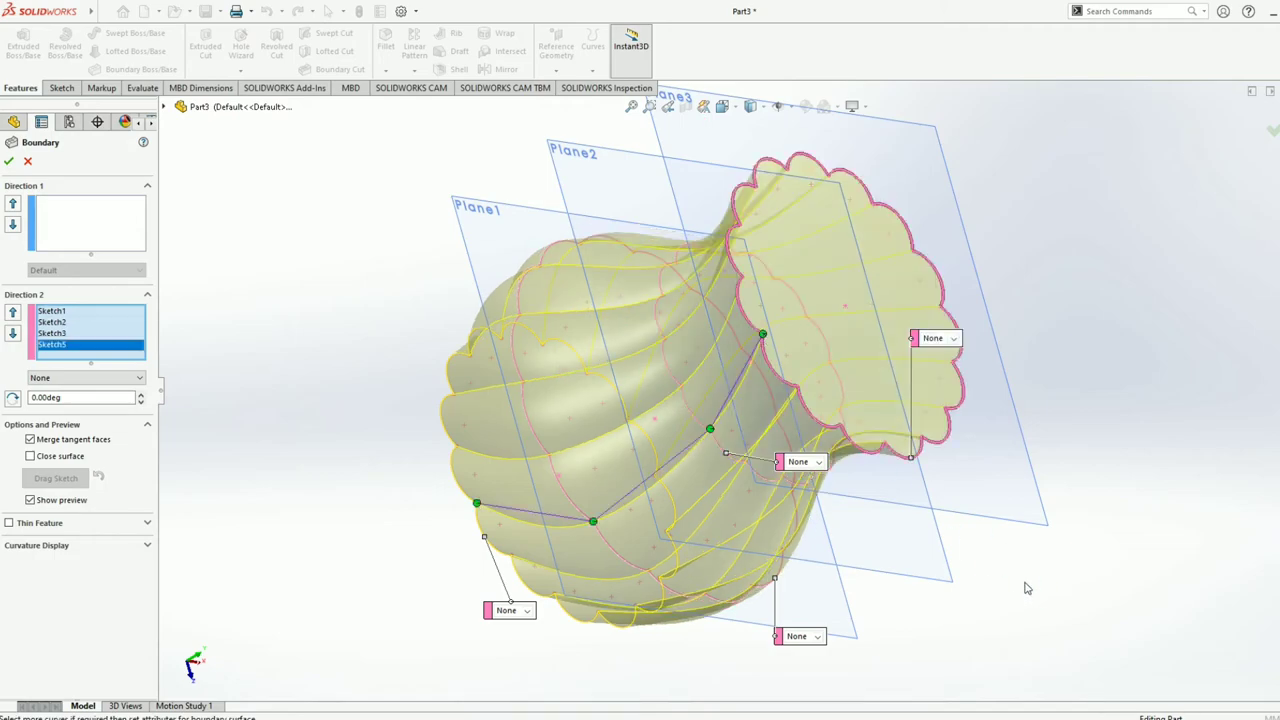
mouse_move(771, 343)
middle_down()
mouse_move(1060, 457)
mouse_move(1043, 409)
mouse_move(1063, 354)
mouse_move(1134, 443)
mouse_move(984, 470)
mouse_move(1049, 443)
mouse_move(1066, 420)
mouse_move(1069, 491)
mouse_move(994, 442)
middle_up()
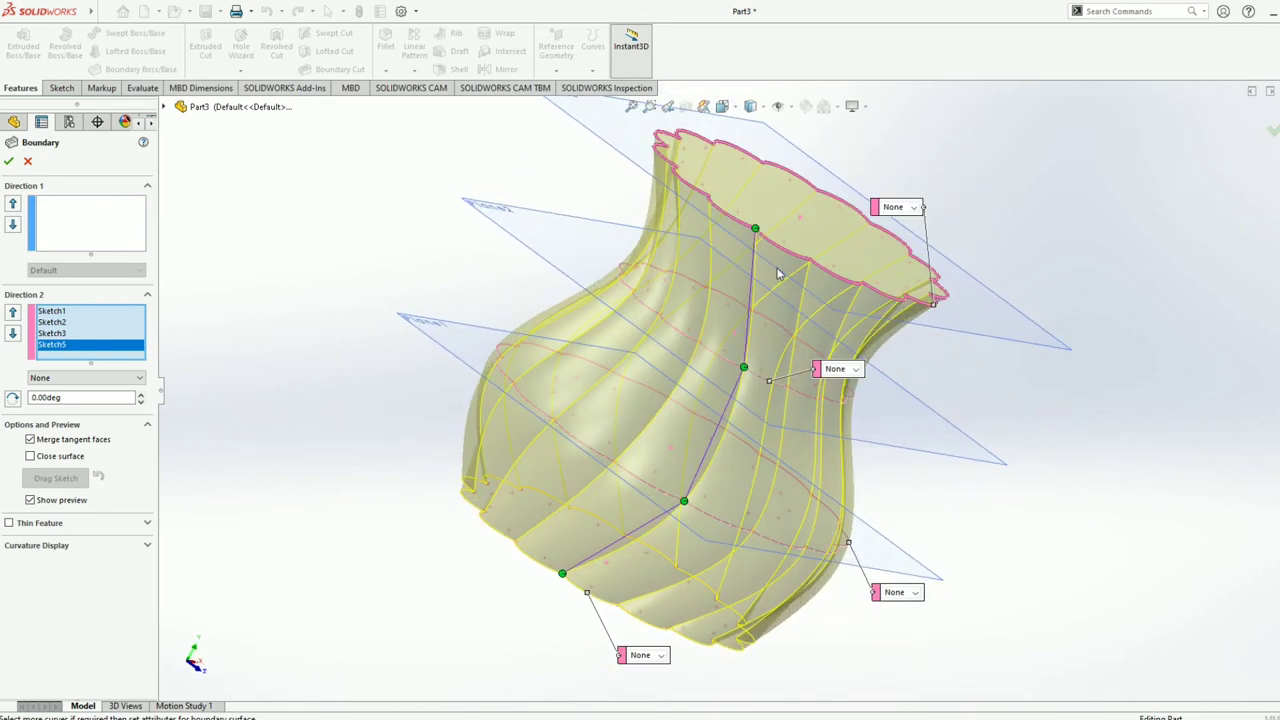
middle_drag(778, 272, 918, 398)
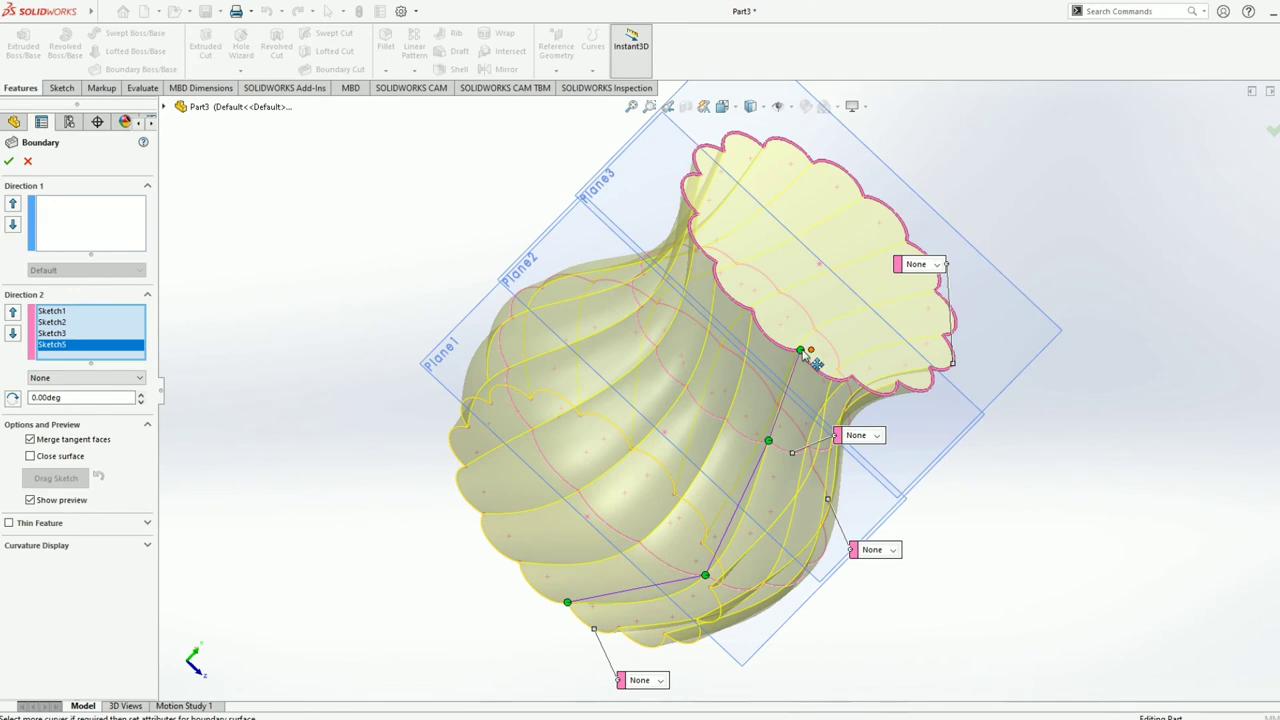
drag(802, 353, 753, 312)
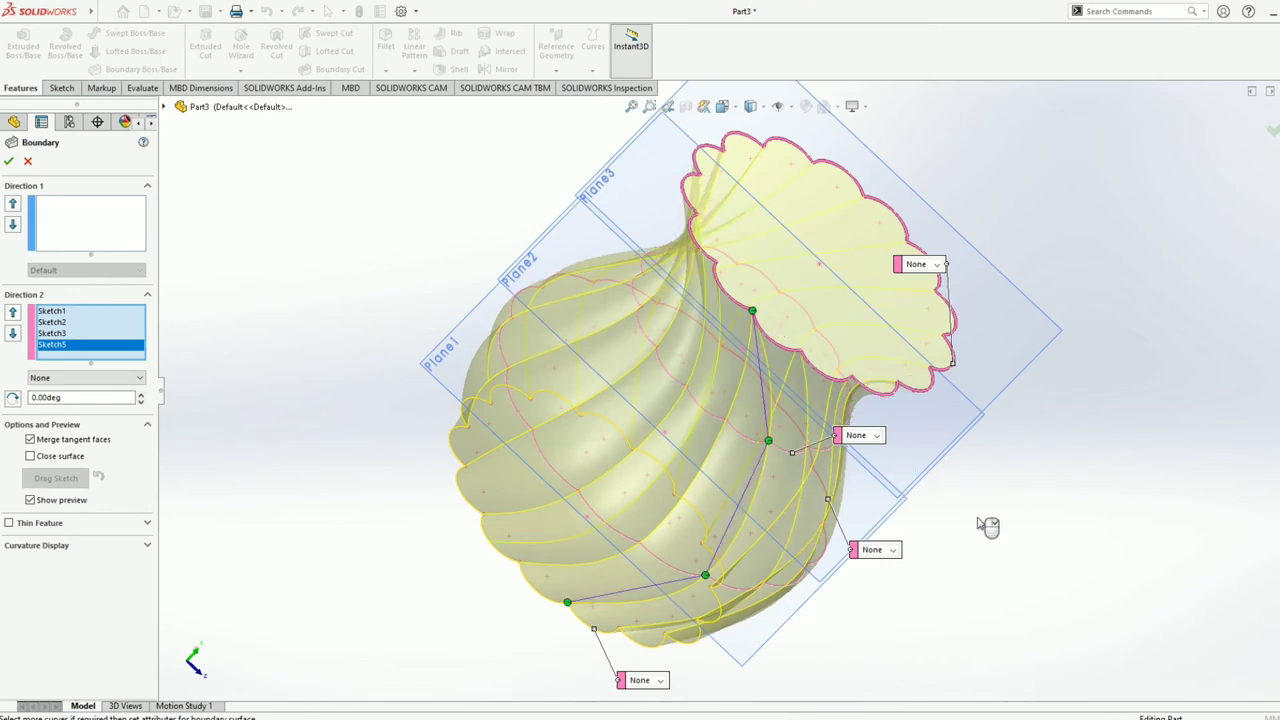
mouse_move(988, 526)
middle_down()
mouse_move(977, 503)
mouse_move(991, 363)
mouse_move(909, 461)
middle_up()
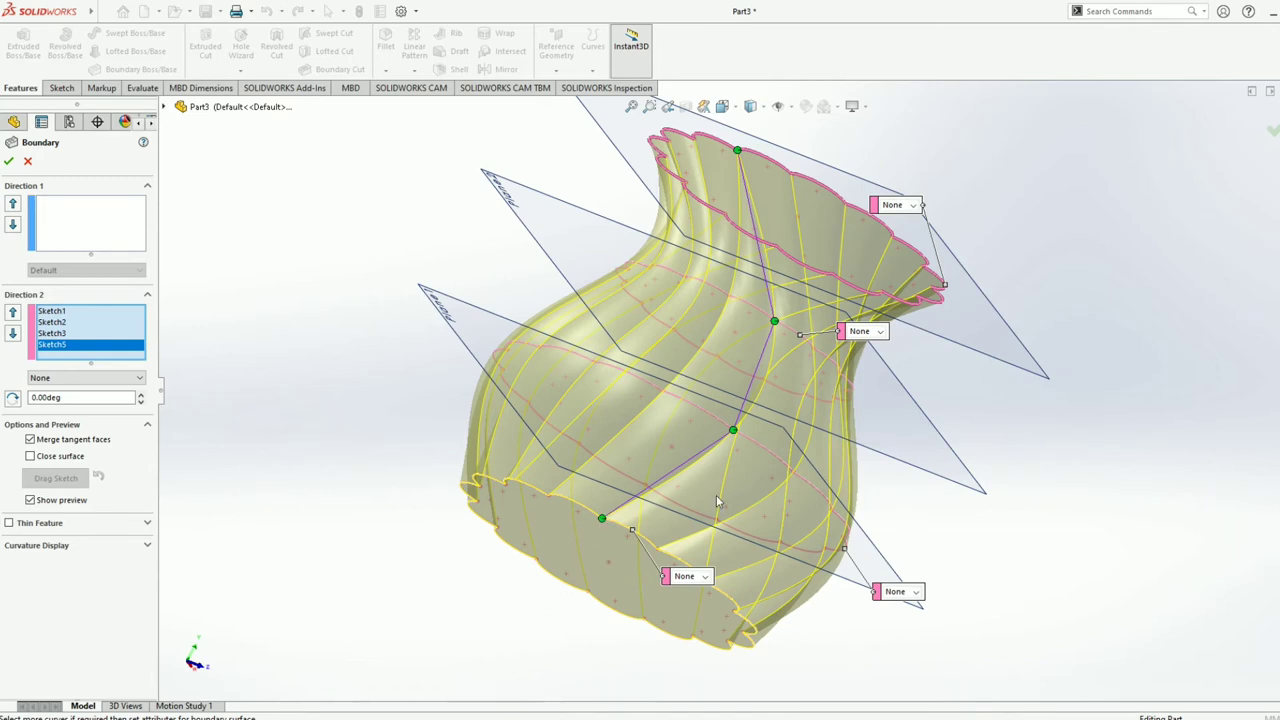
mouse_move(602, 522)
mouse_down()
mouse_move(662, 562)
mouse_move(550, 497)
mouse_up()
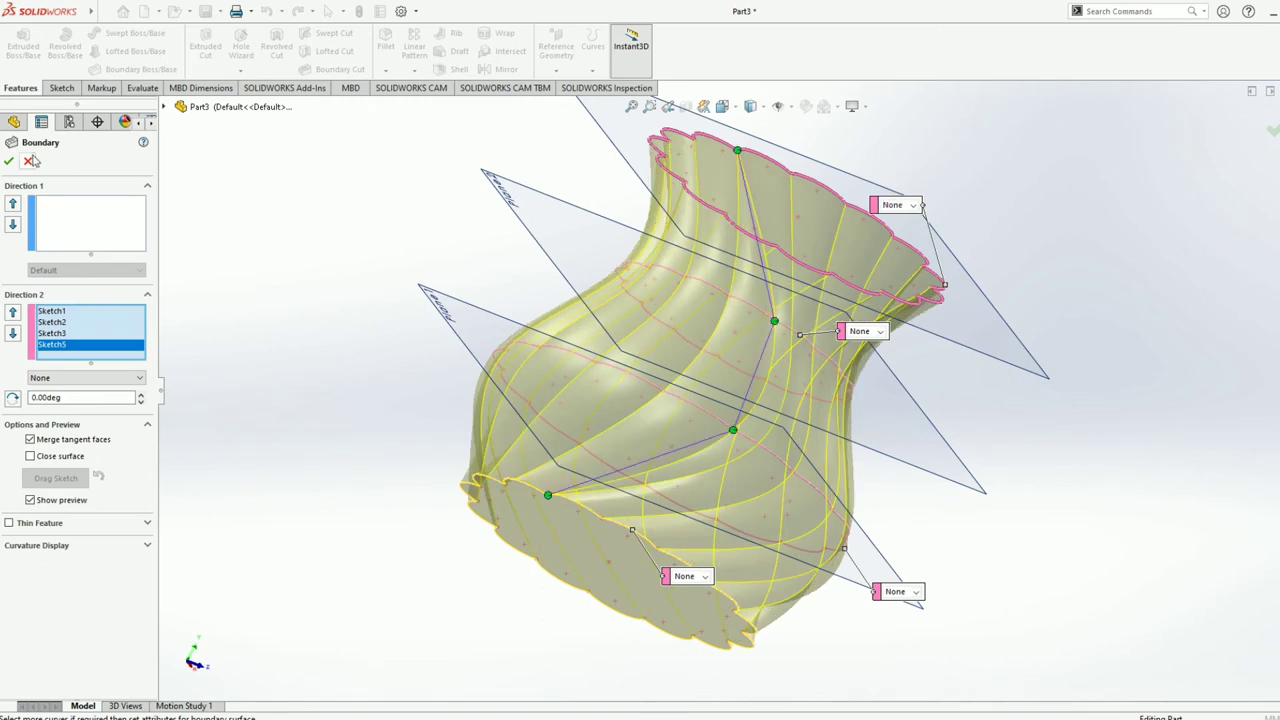
Step: Restart the boundary feature and clear the added profile from Direction 1
key(Escape)
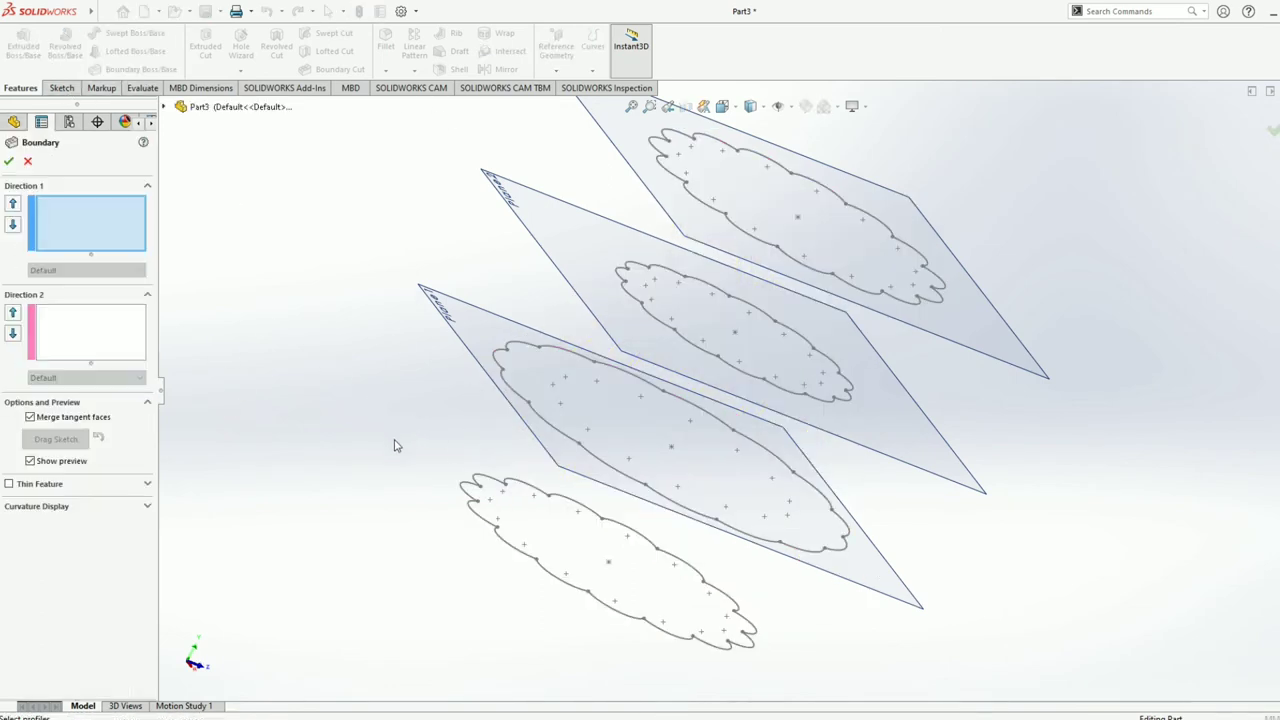
click(537, 563)
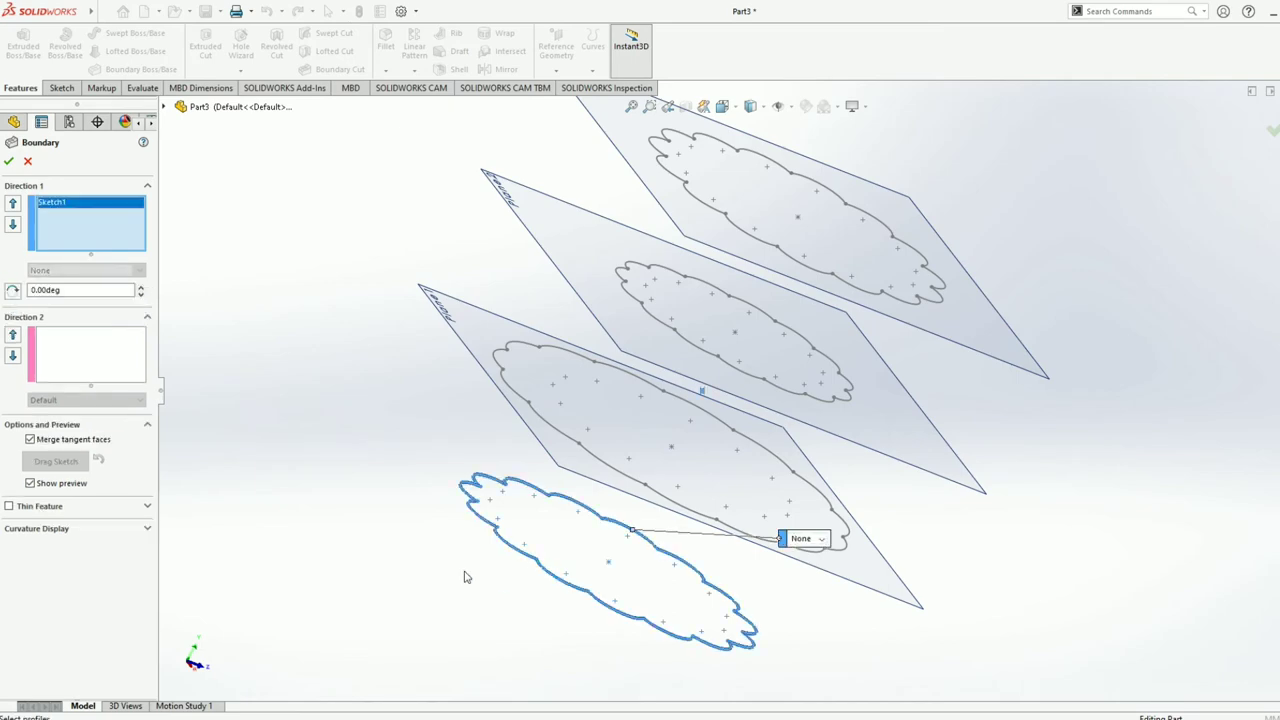
middle_drag(466, 574, 394, 675)
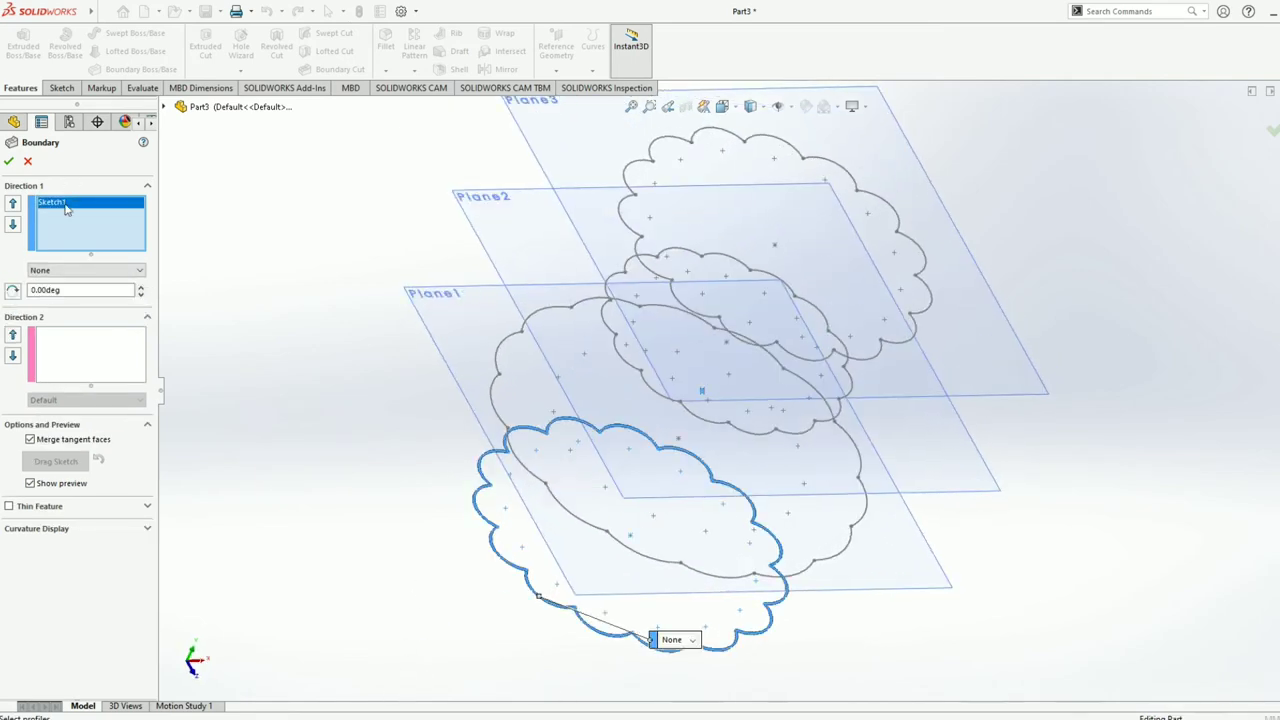
right_click(66, 208)
click(110, 247)
mouse_move(240, 330)
middle_down()
mouse_move(323, 380)
mouse_move(436, 396)
mouse_move(440, 497)
mouse_move(477, 463)
mouse_move(417, 452)
mouse_move(394, 477)
mouse_move(401, 495)
mouse_move(491, 457)
mouse_move(491, 434)
middle_up()
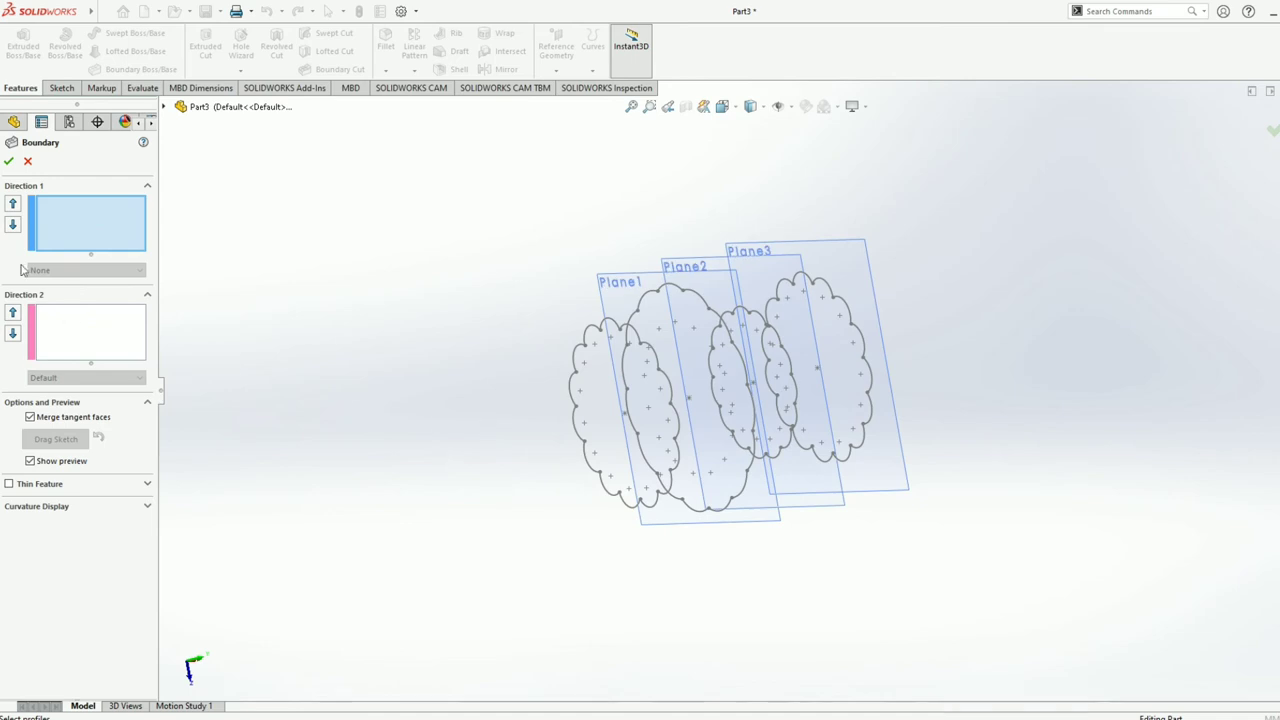
Step: Add Sketch1, Sketch2, Sketch3 and Sketch5 as Direction 2 curves to create Boundary1
click(116, 359)
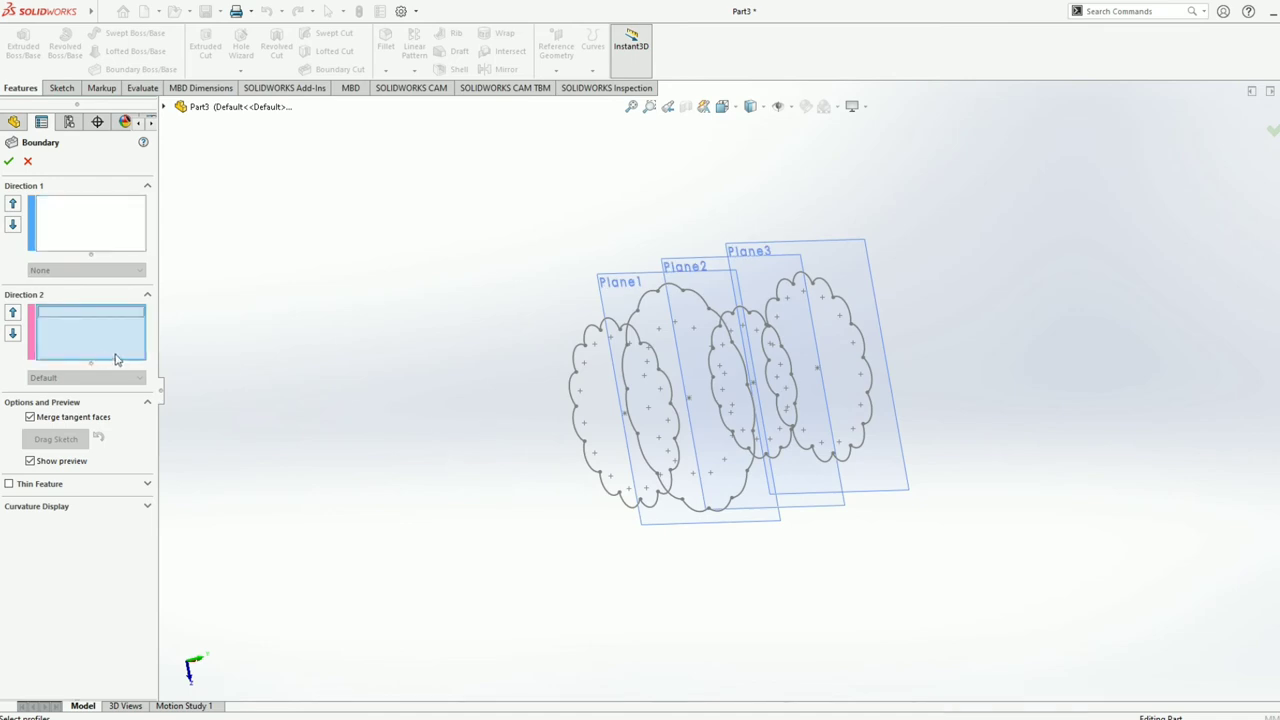
click(578, 411)
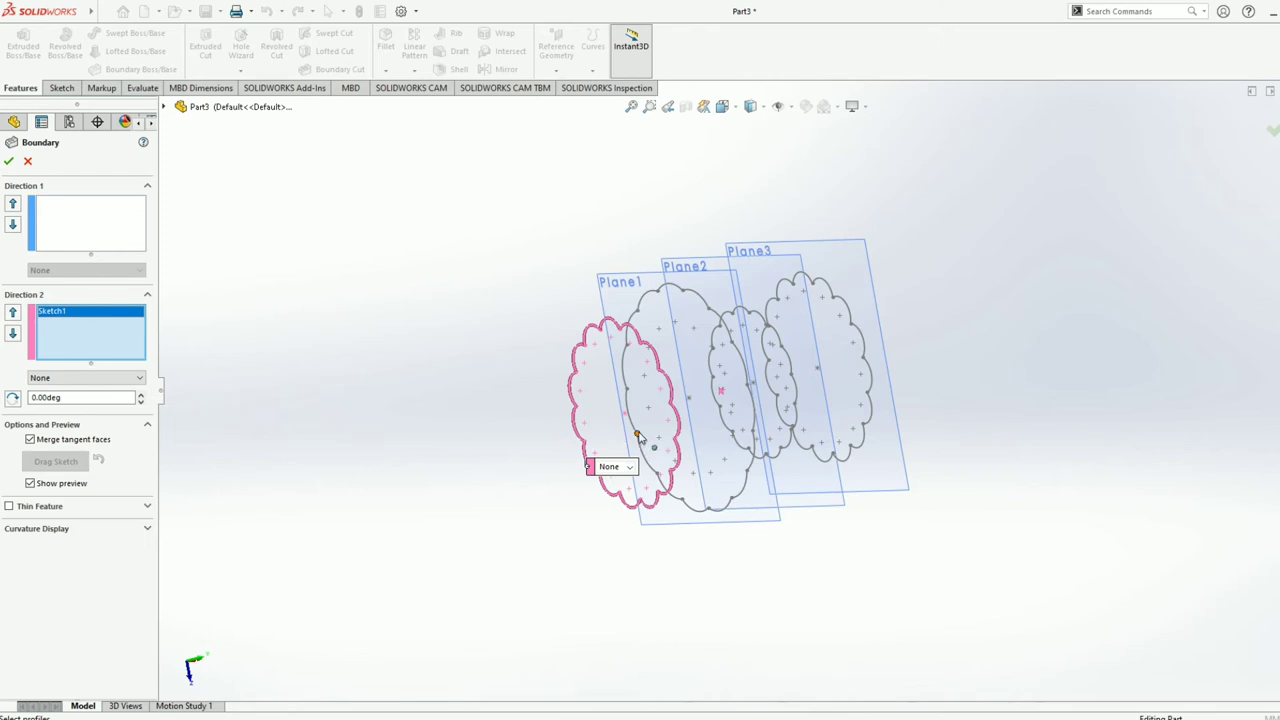
click(659, 479)
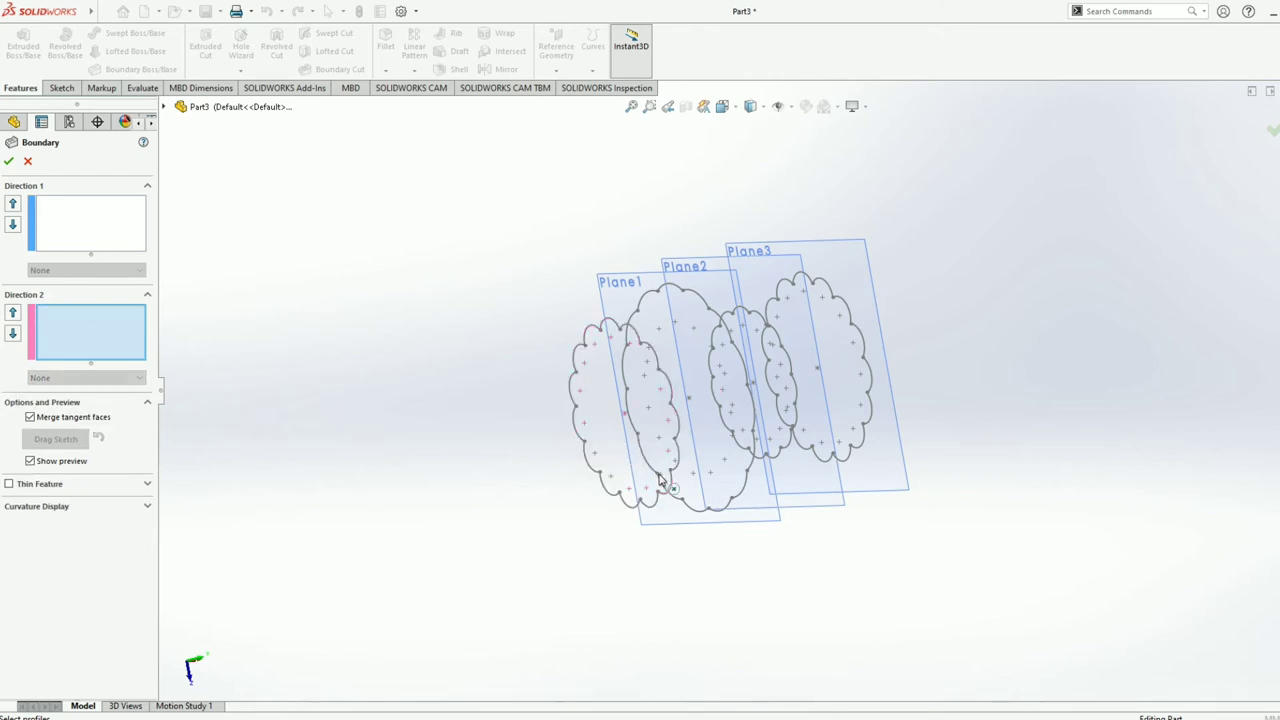
click(578, 411)
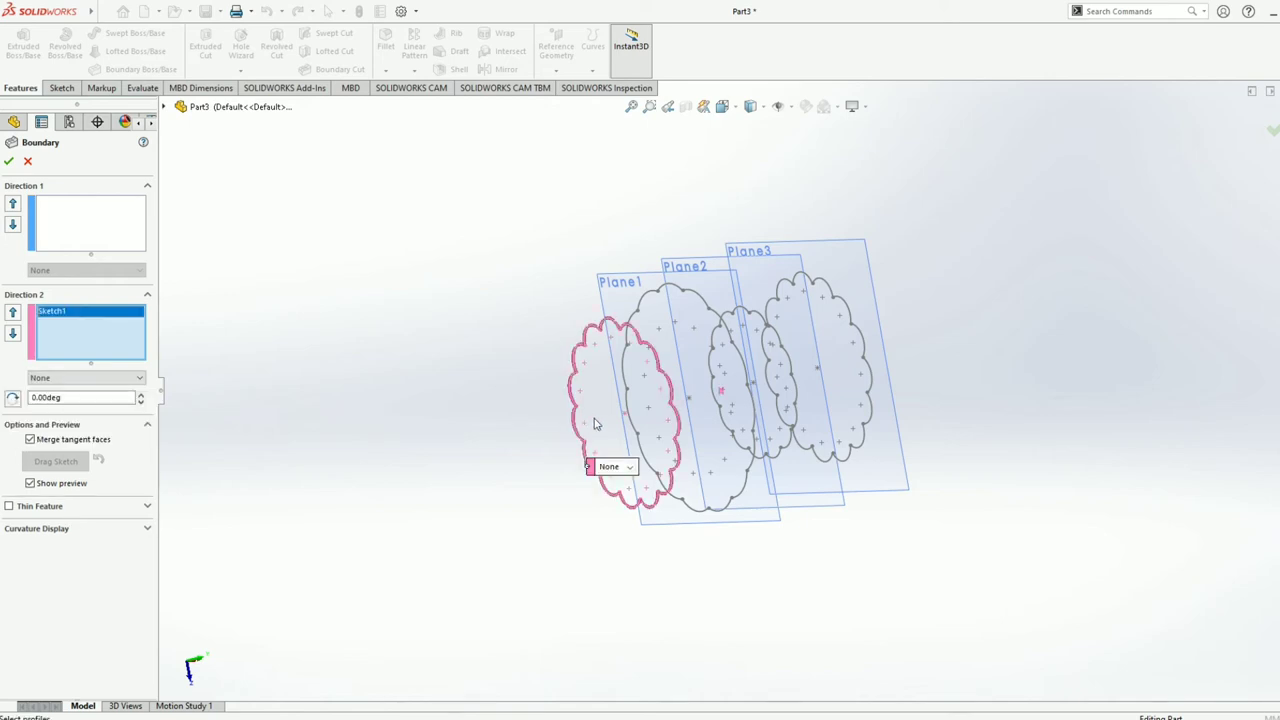
click(668, 488)
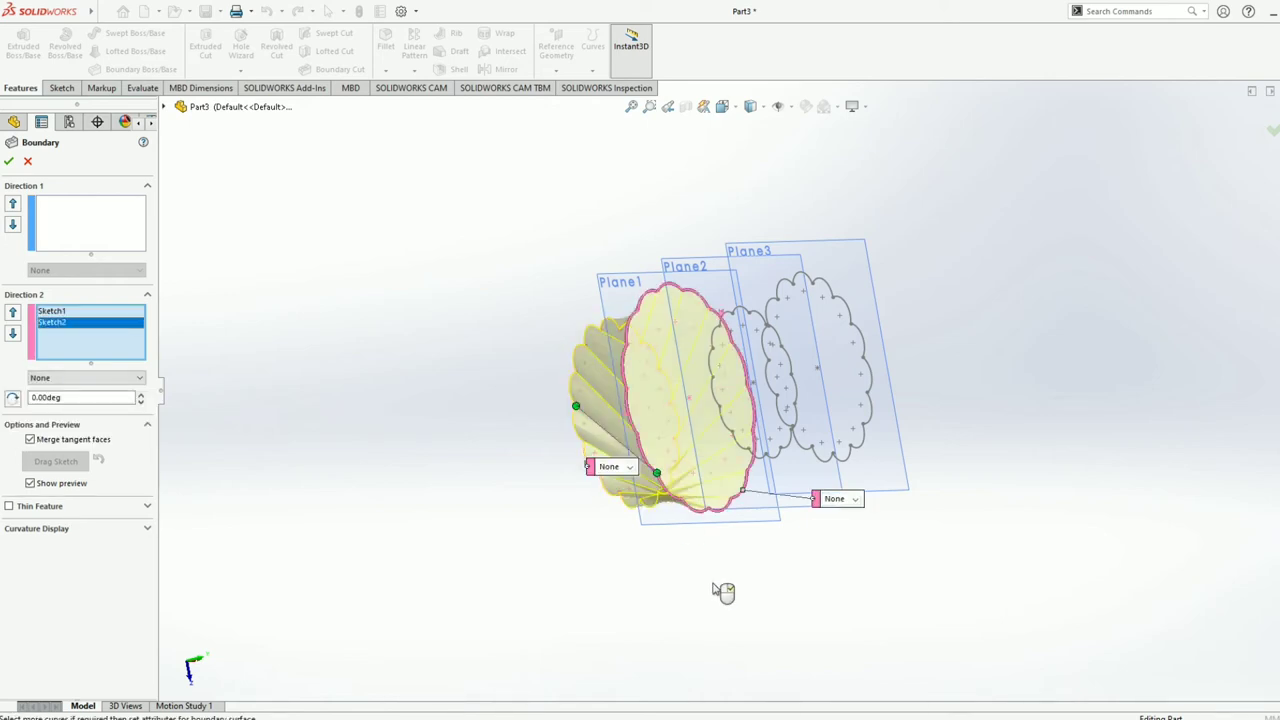
mouse_move(723, 591)
middle_down()
mouse_move(691, 517)
mouse_move(708, 446)
middle_up()
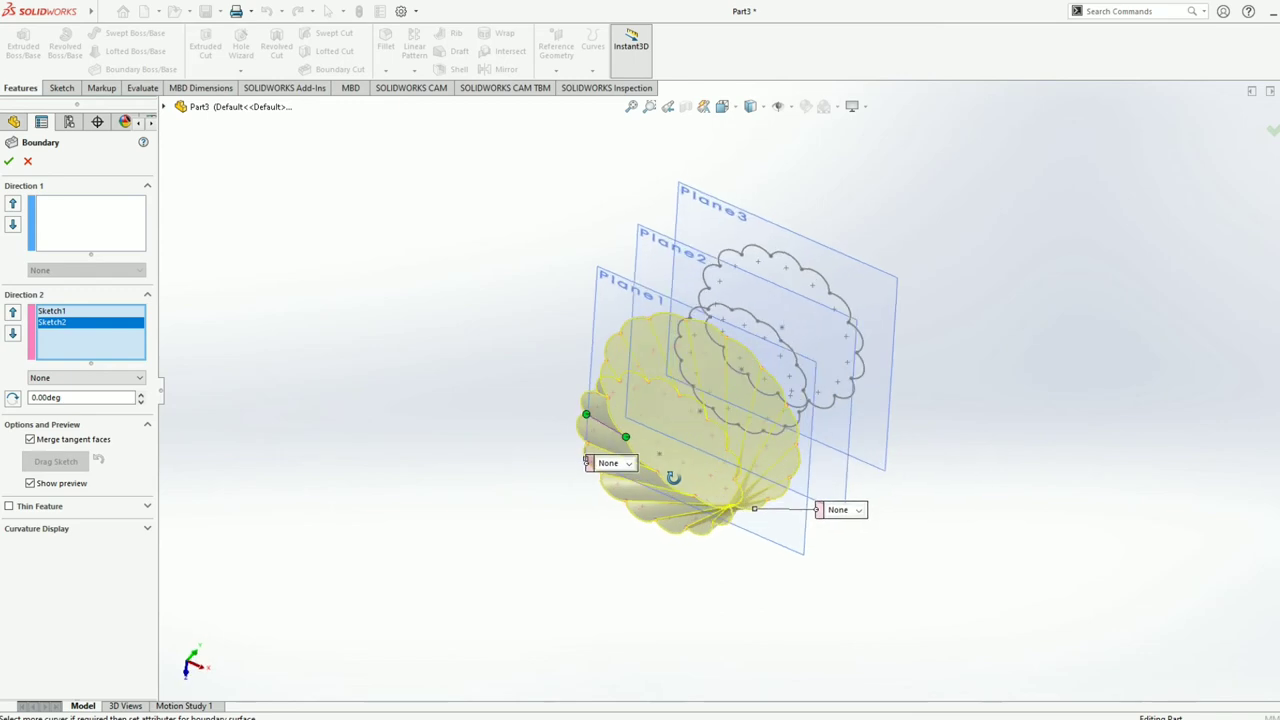
click(737, 428)
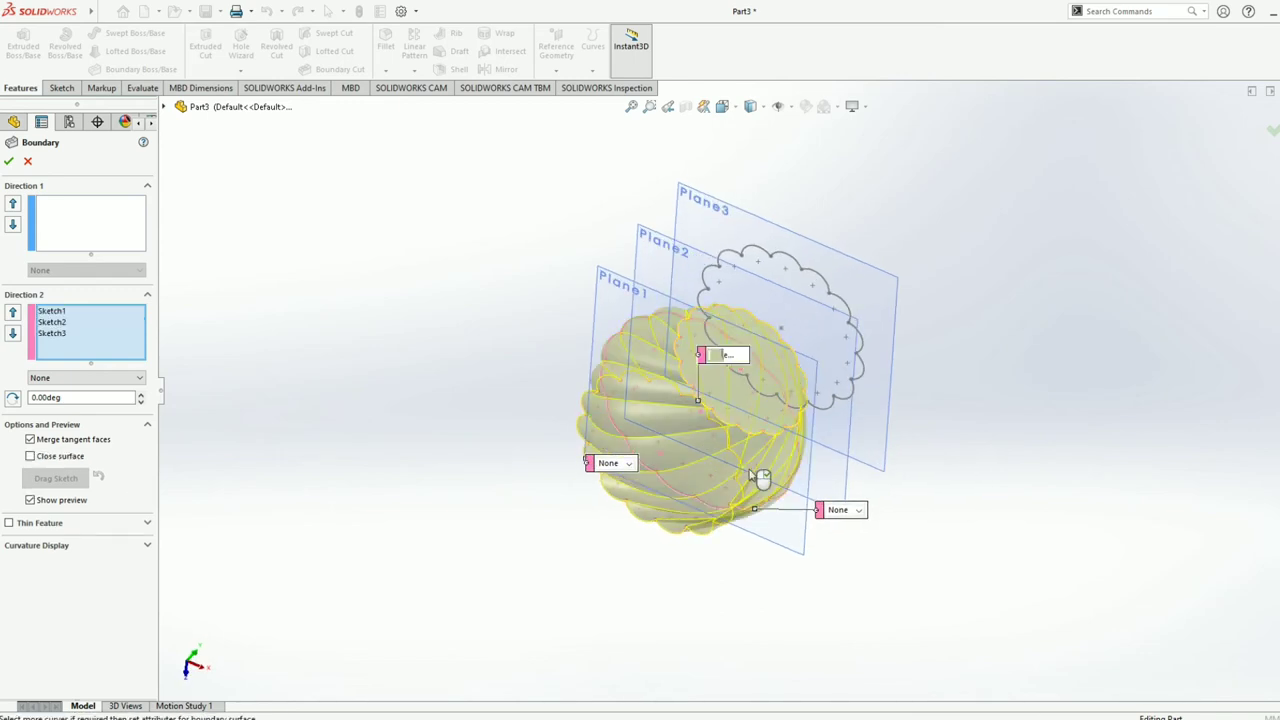
mouse_move(786, 557)
middle_down()
mouse_move(811, 424)
mouse_move(757, 491)
mouse_move(775, 410)
middle_up()
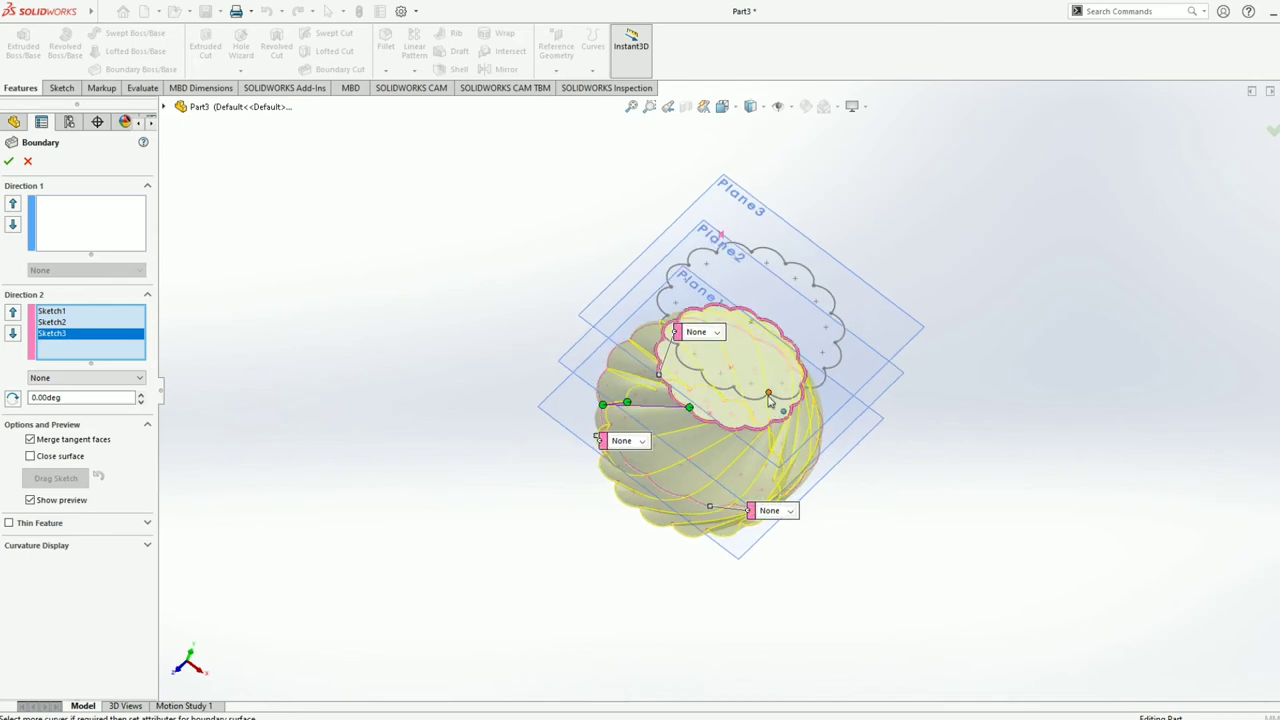
click(856, 553)
mouse_move(886, 486)
middle_down()
mouse_move(978, 395)
mouse_move(1100, 434)
mouse_move(1089, 497)
mouse_move(1040, 537)
mouse_move(877, 589)
mouse_move(848, 647)
mouse_move(850, 682)
middle_up()
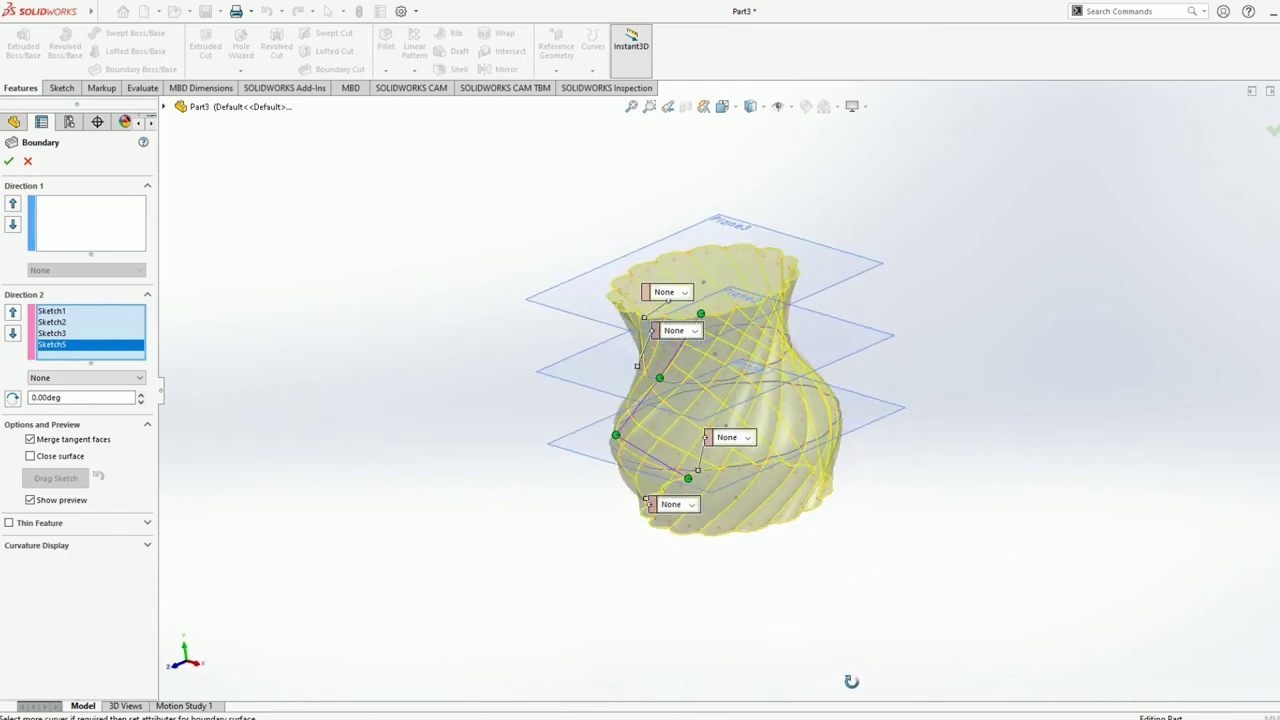
click(9, 162)
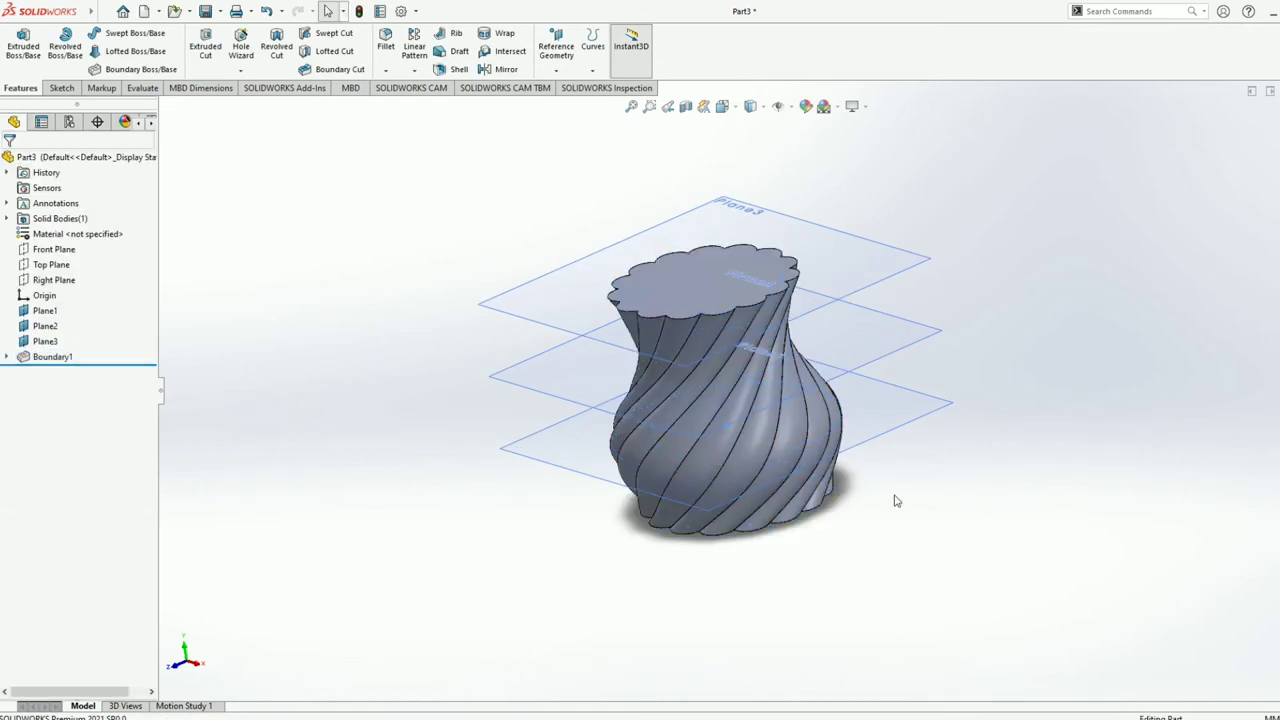
Step: Hide Plane1, Plane2 and Plane3 from the FeatureManager tree
mouse_move(902, 536)
middle_down()
mouse_move(980, 366)
mouse_move(959, 529)
mouse_move(634, 606)
mouse_move(769, 660)
mouse_move(877, 675)
mouse_move(654, 631)
mouse_move(700, 560)
mouse_move(766, 399)
mouse_move(898, 432)
mouse_move(1011, 397)
mouse_move(971, 528)
middle_up()
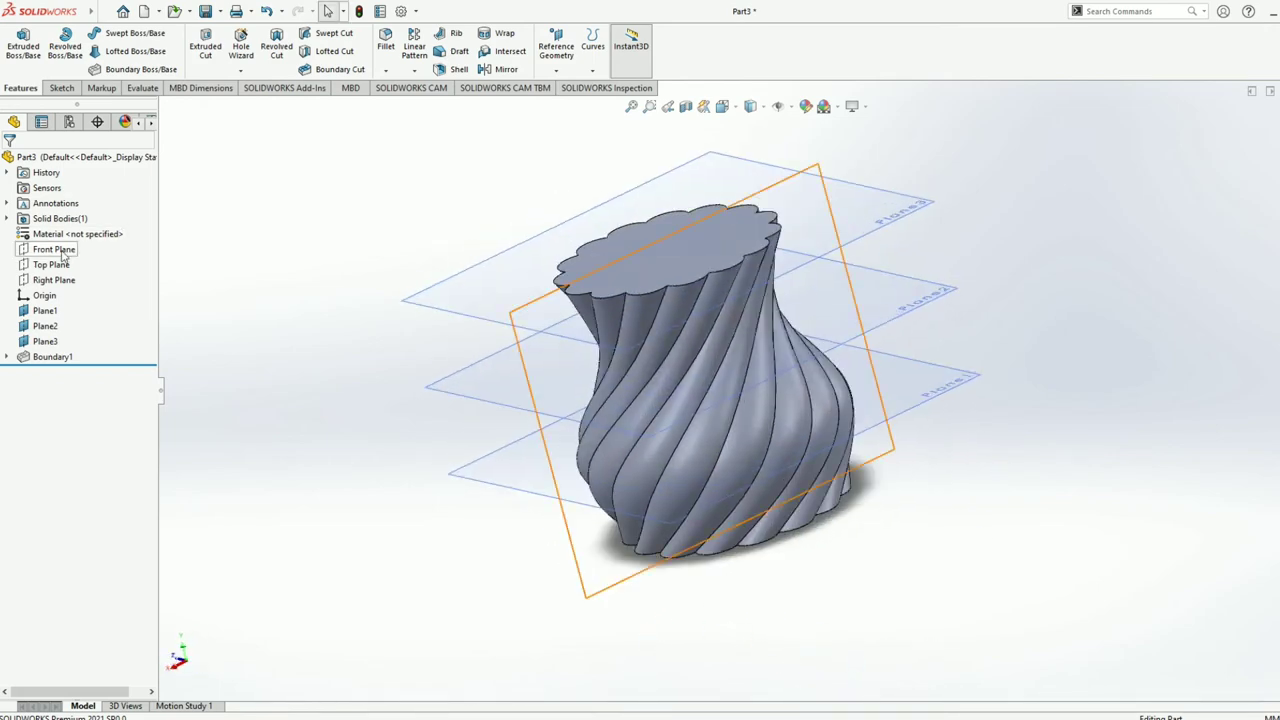
right_click(58, 312)
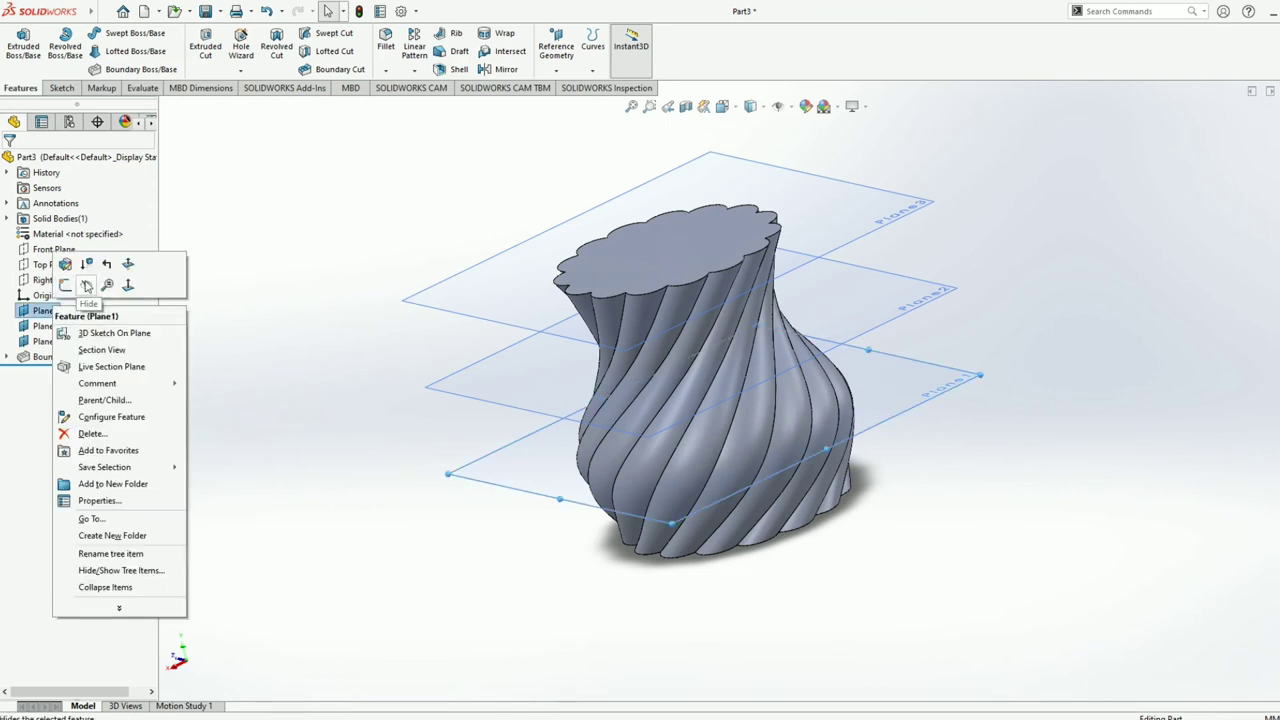
click(69, 287)
right_click(40, 327)
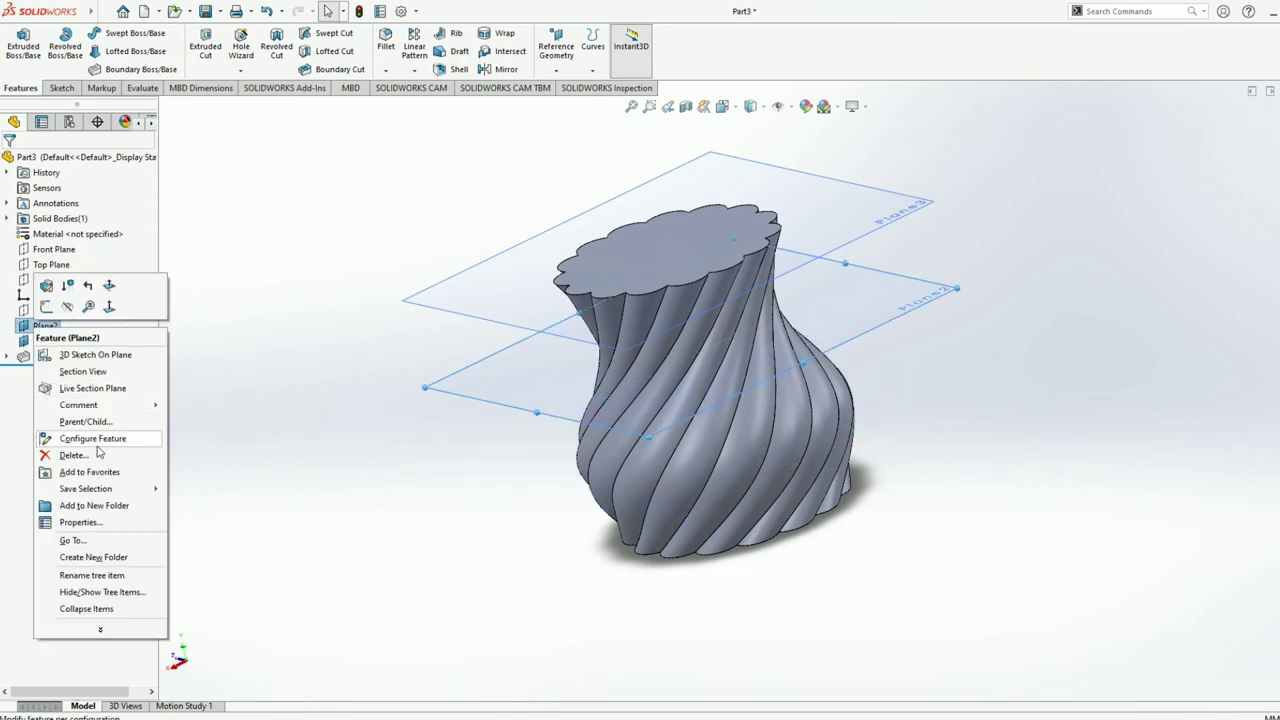
click(67, 306)
right_click(56, 341)
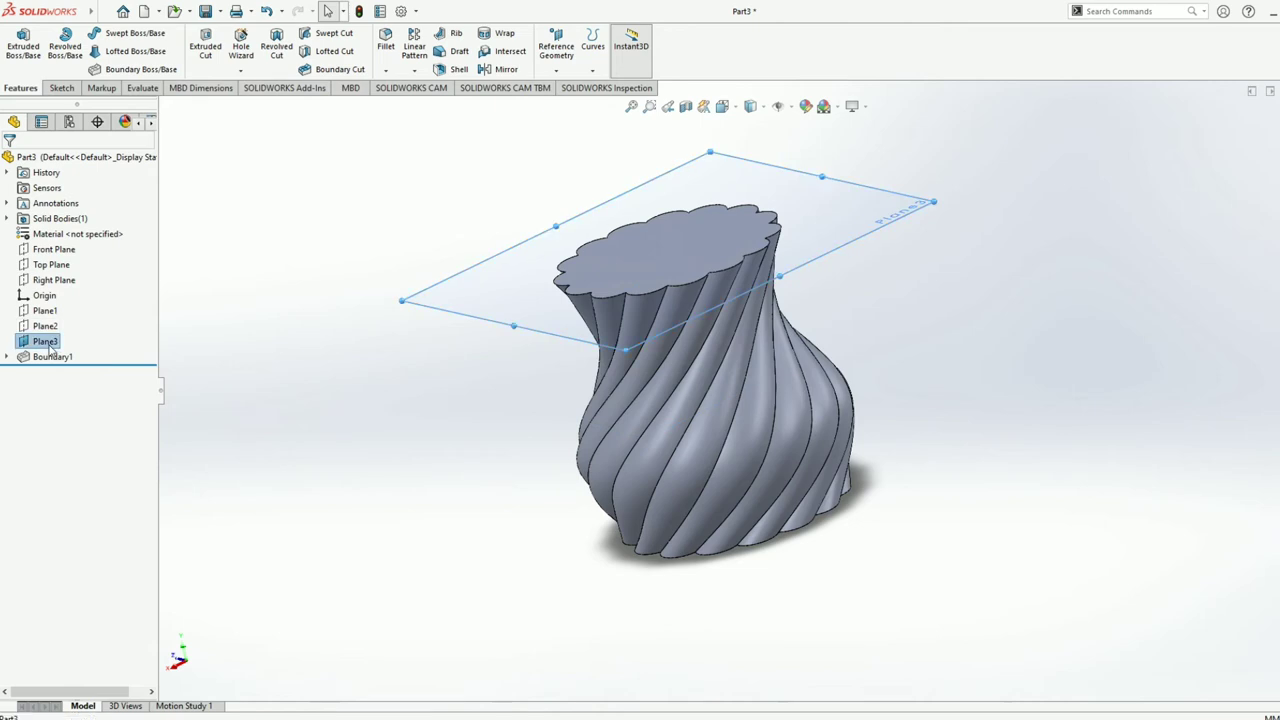
click(81, 326)
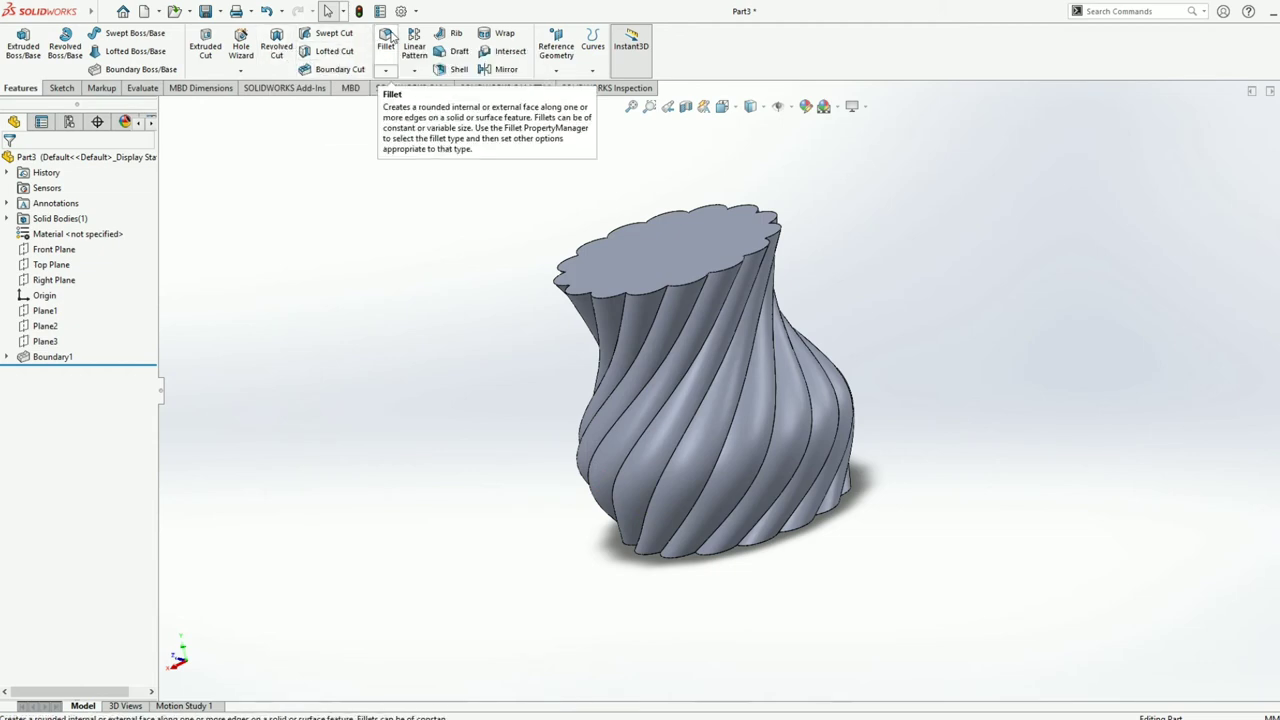
Step: Select the first eight twisted flute edges for the 10 mm fillet, removing a stray face
click(707, 292)
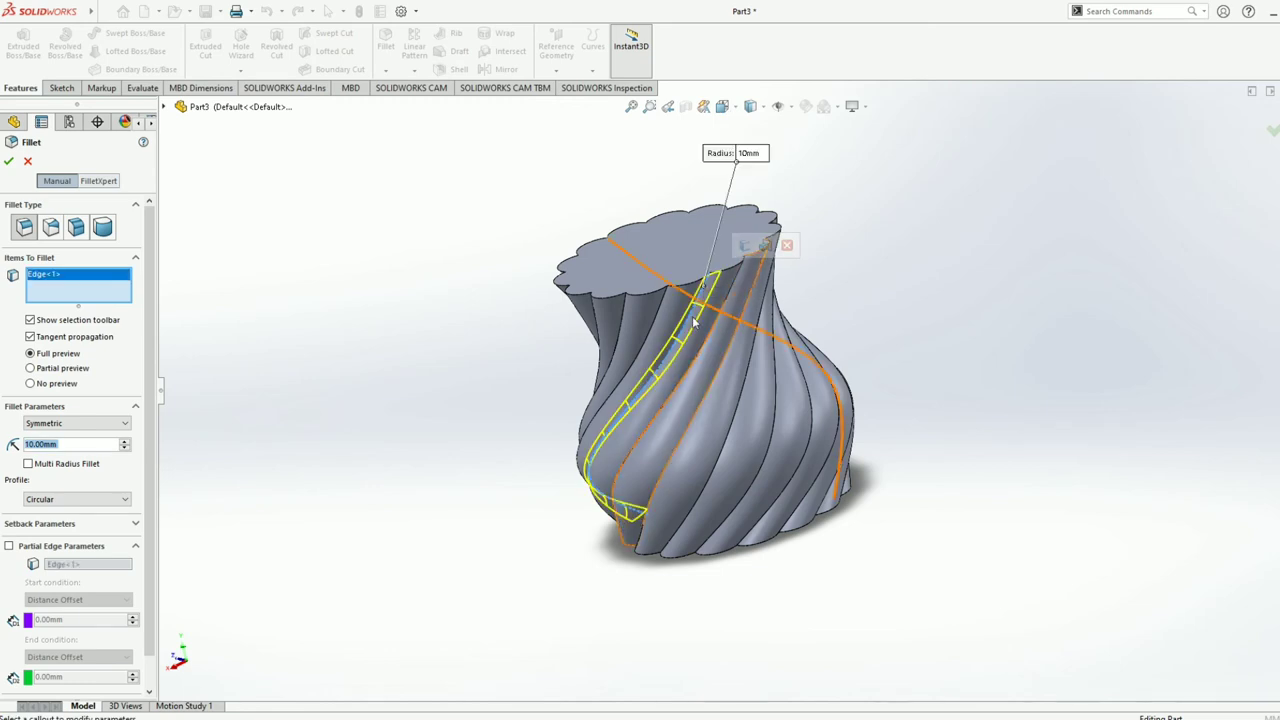
key(f)
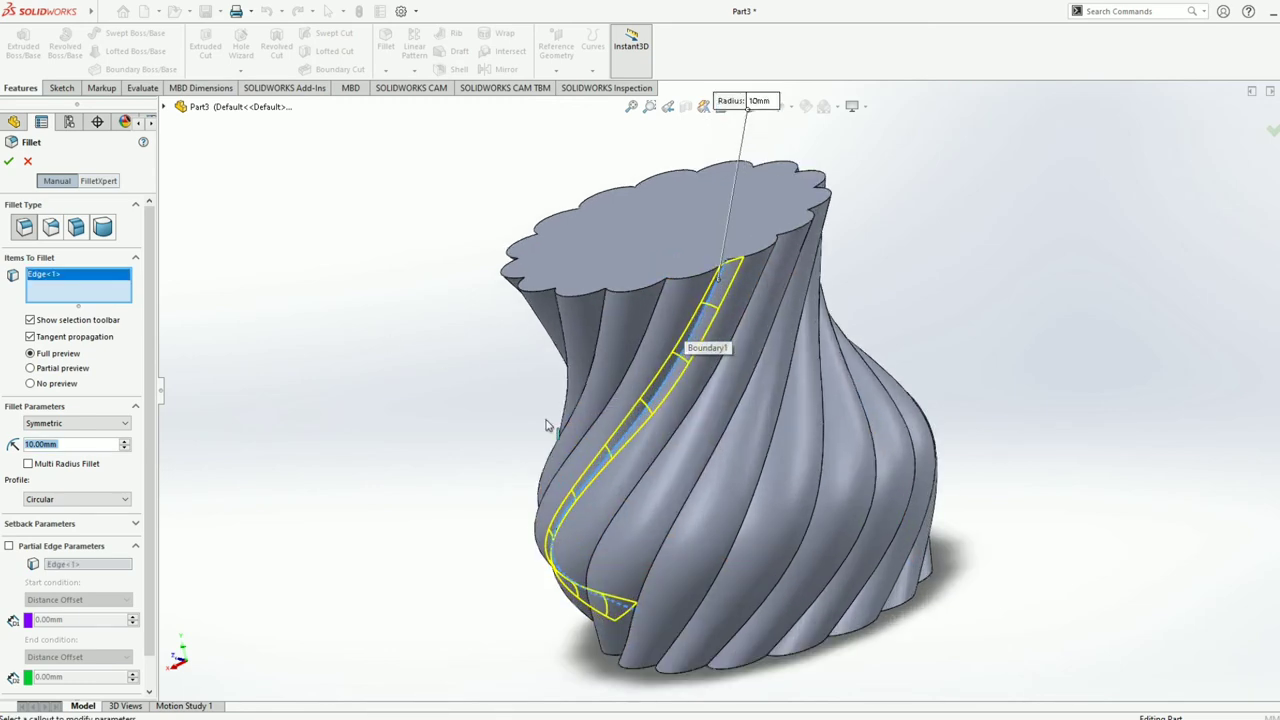
middle_drag(349, 468, 371, 457)
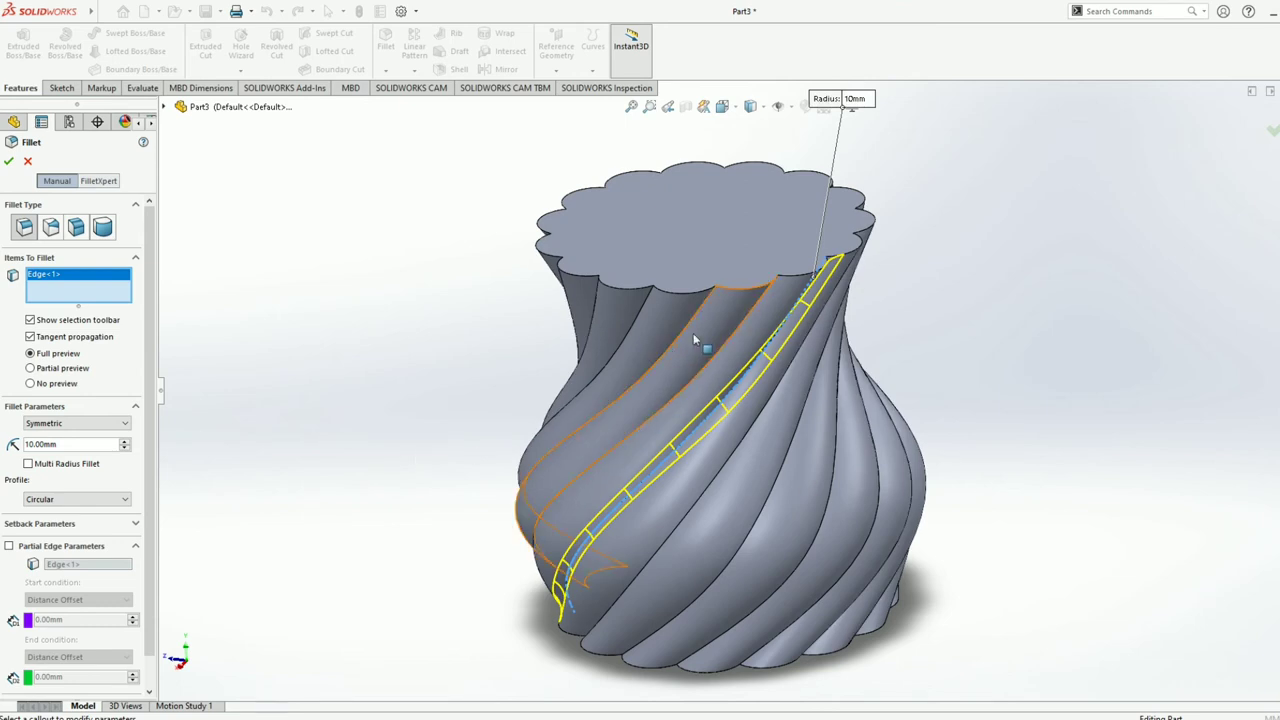
click(733, 331)
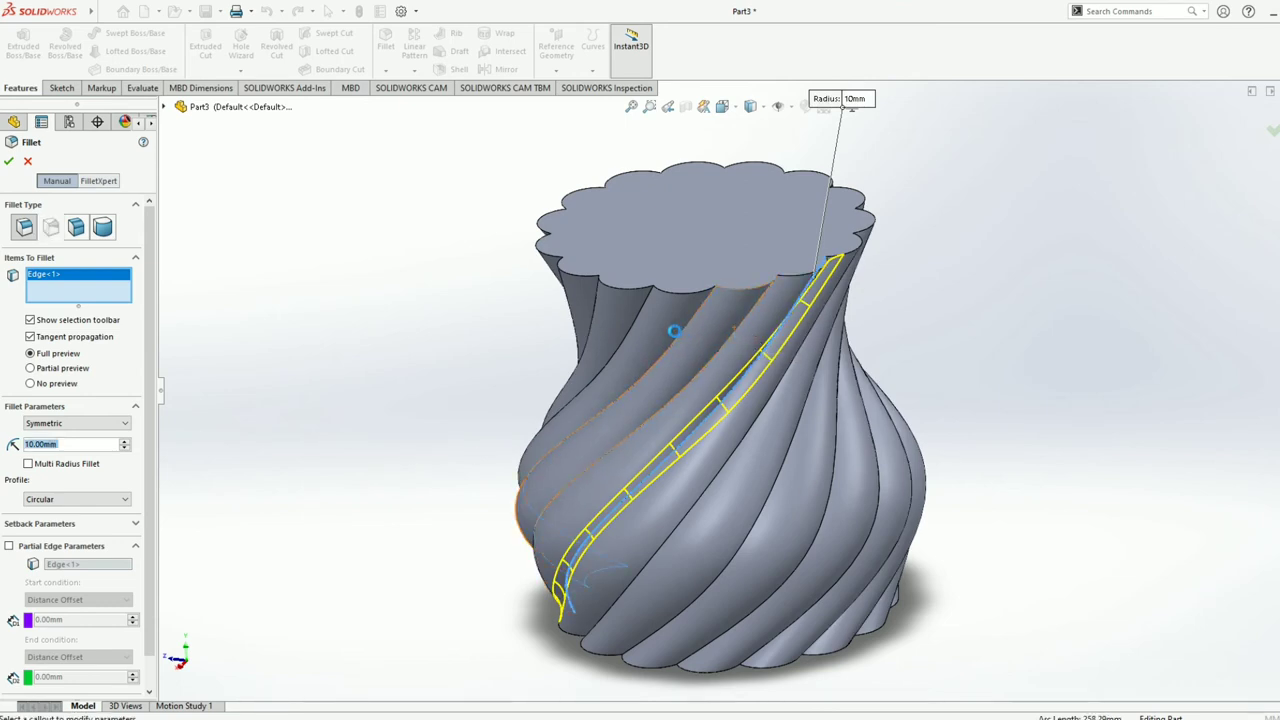
click(674, 331)
right_click(73, 303)
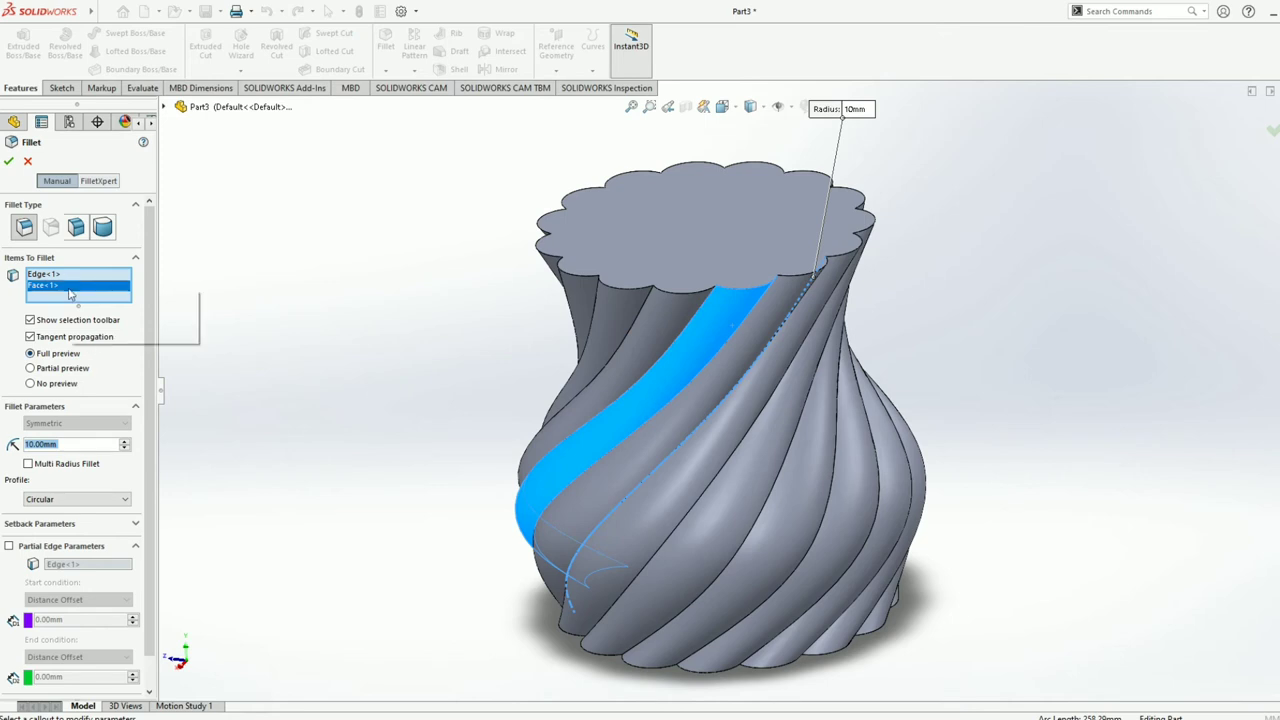
click(100, 314)
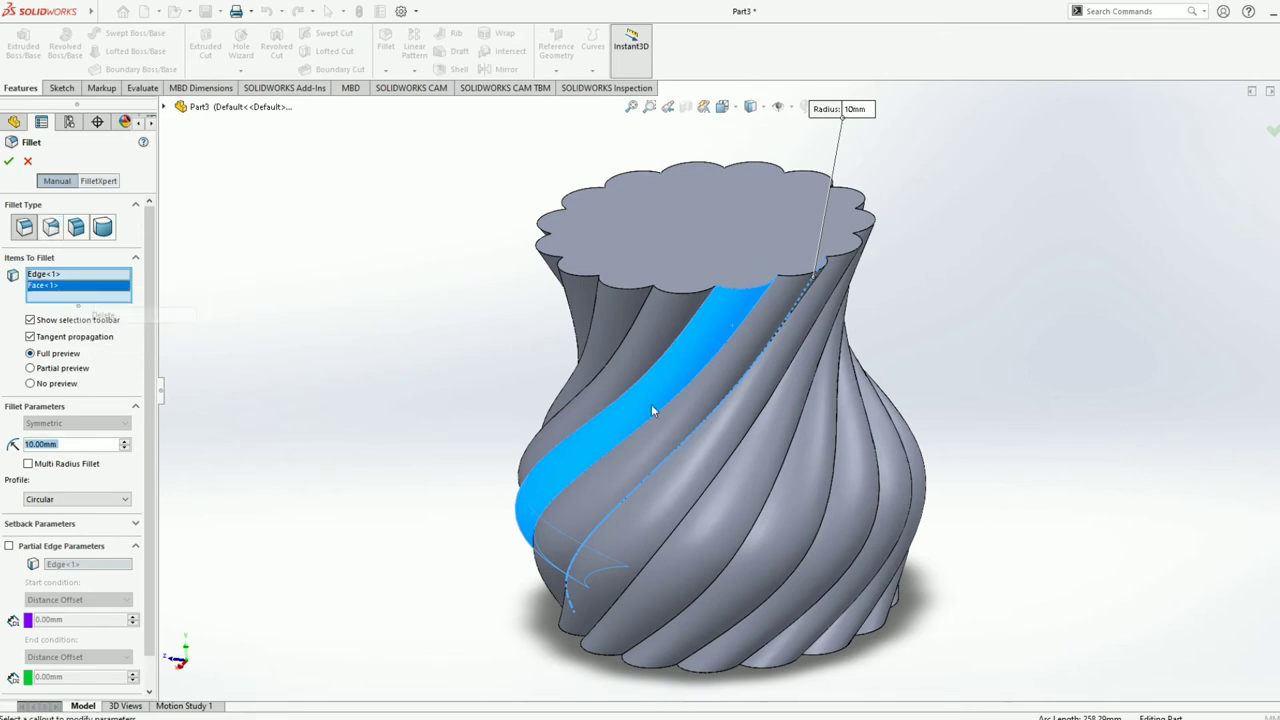
click(700, 338)
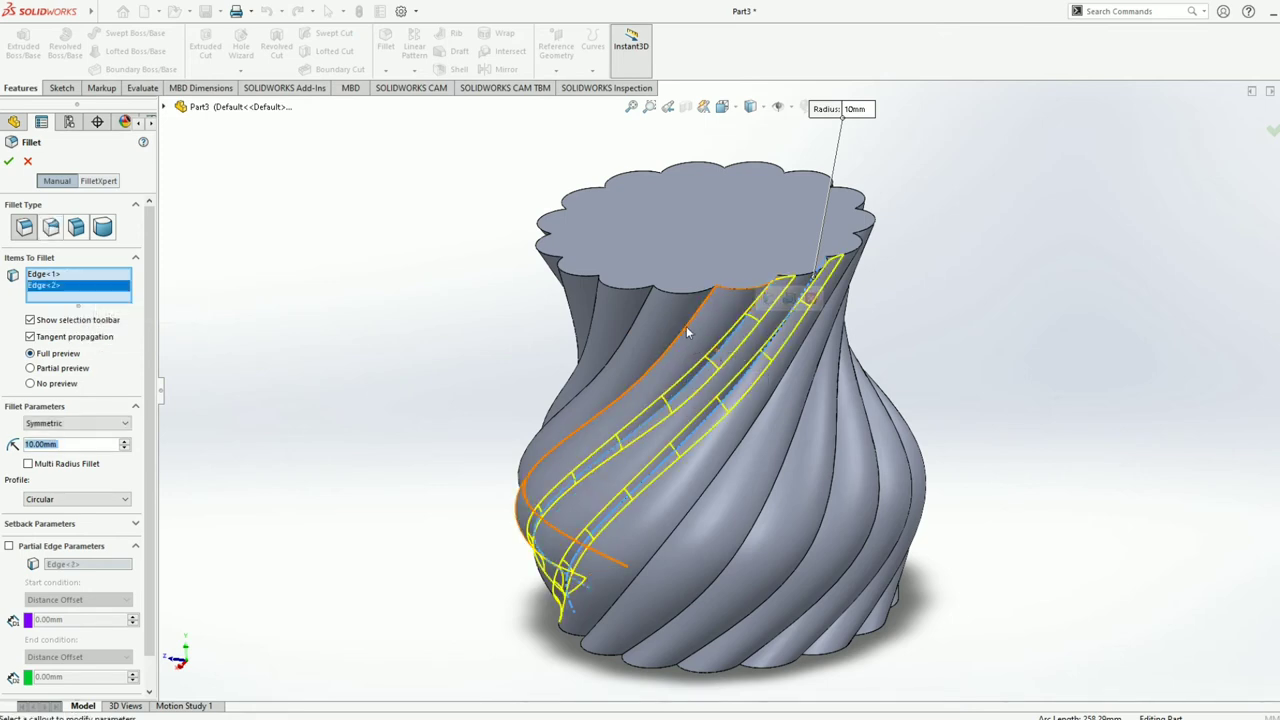
click(592, 302)
click(594, 298)
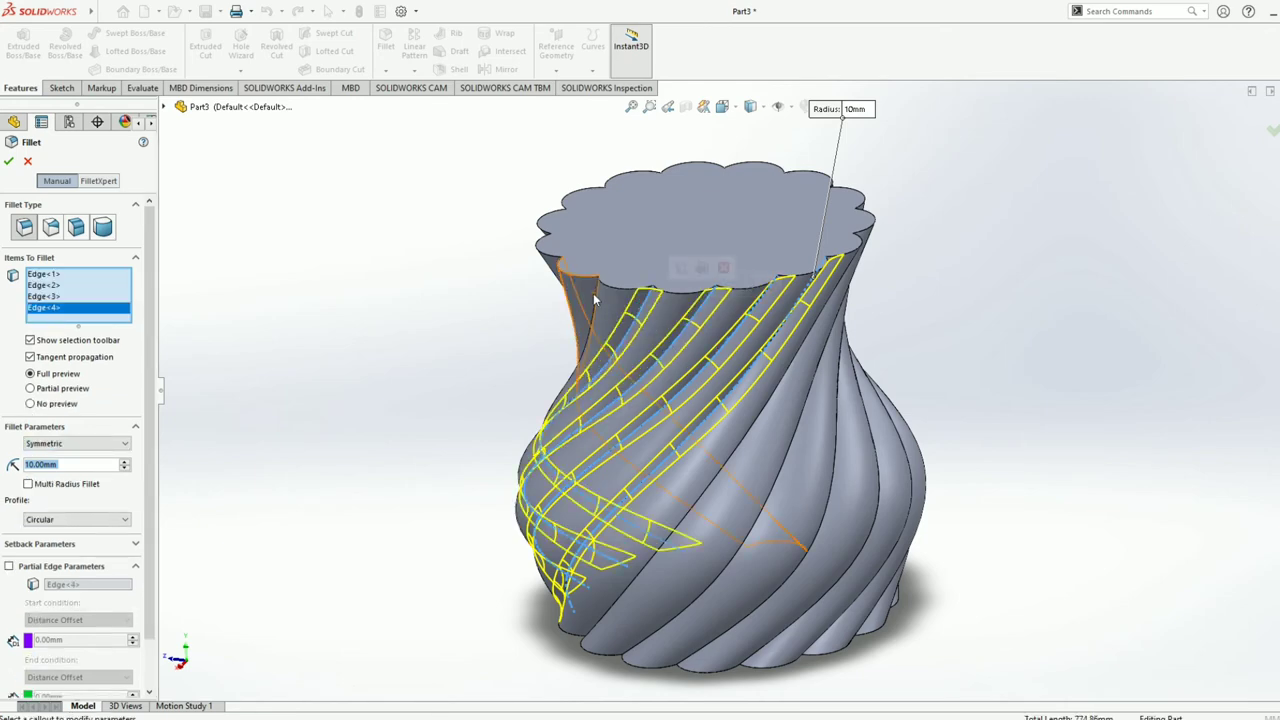
click(596, 289)
mouse_move(457, 329)
middle_down()
mouse_move(566, 382)
mouse_move(715, 368)
middle_up()
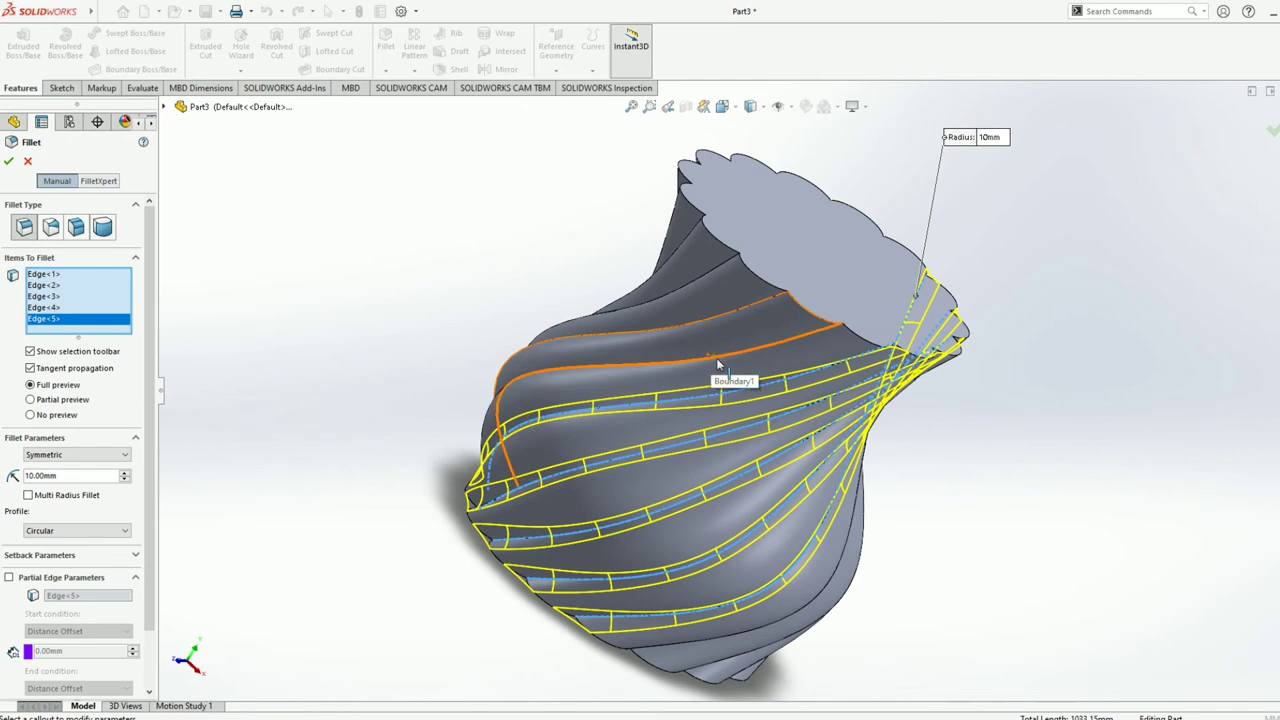
click(742, 342)
click(747, 319)
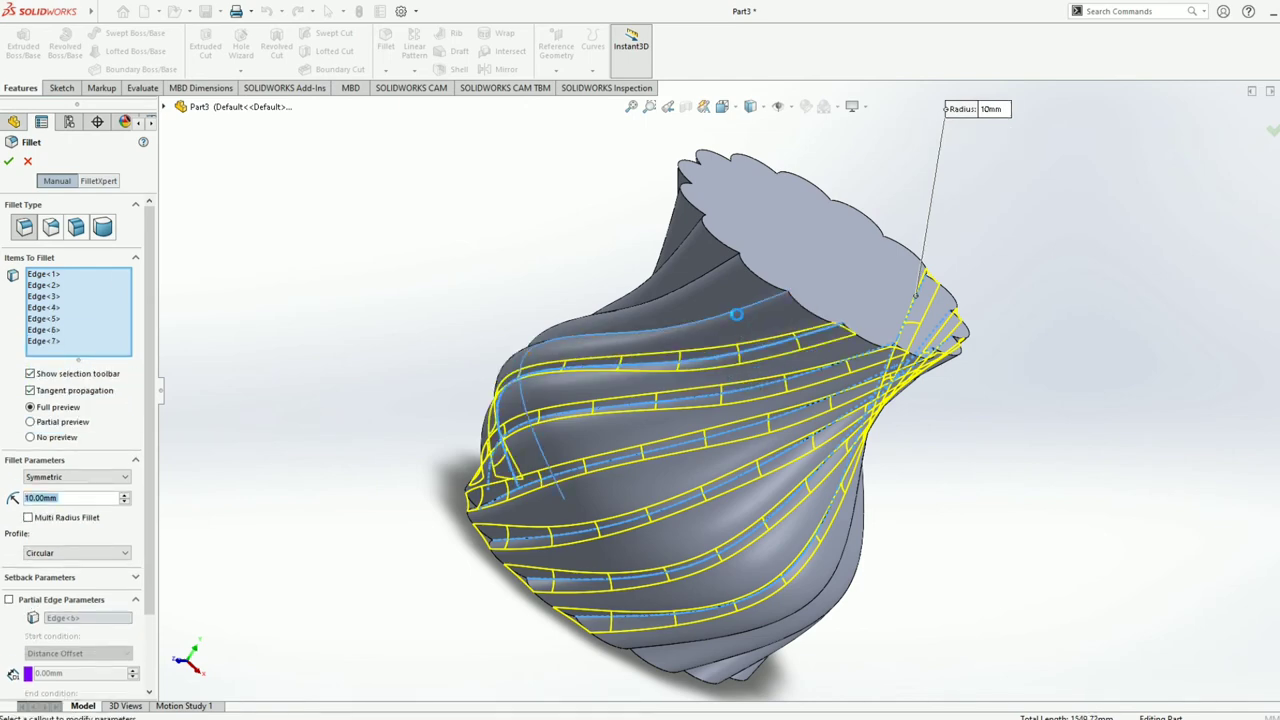
click(699, 278)
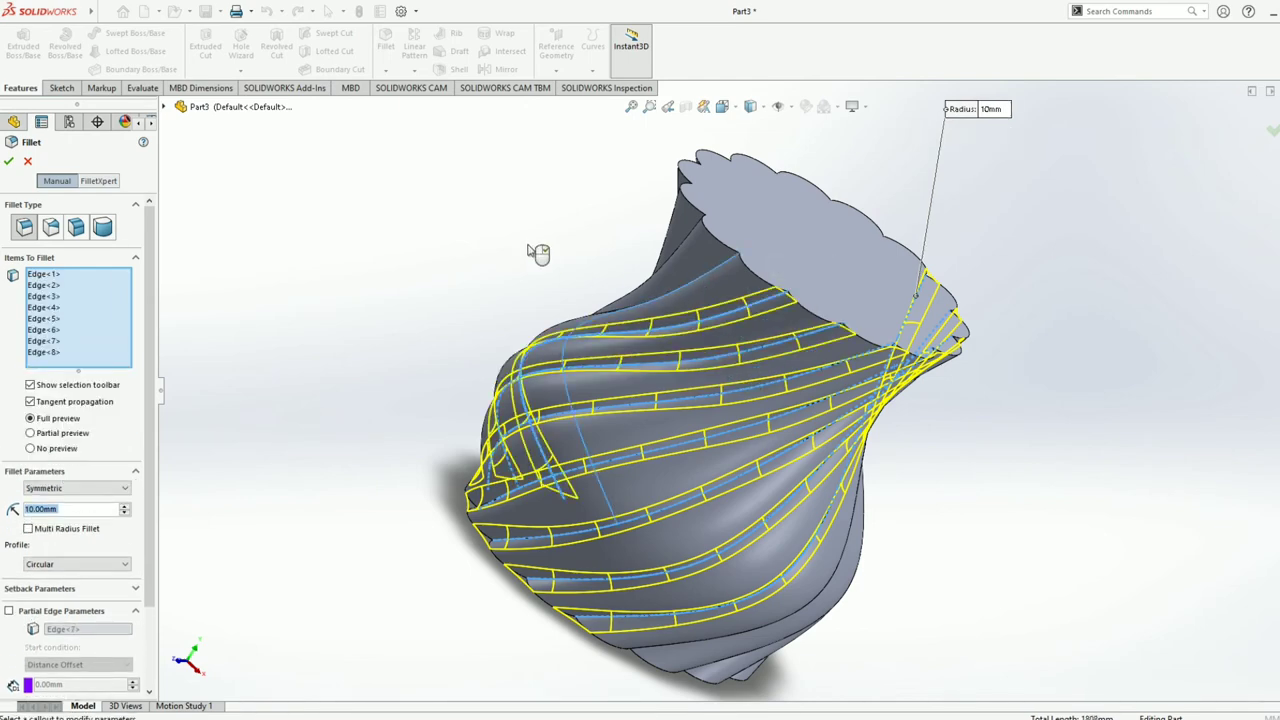
Step: Add the remaining flute edges and apply the 10 mm fillet to all 15
mouse_move(538, 256)
middle_down()
mouse_move(567, 290)
mouse_move(691, 339)
middle_up()
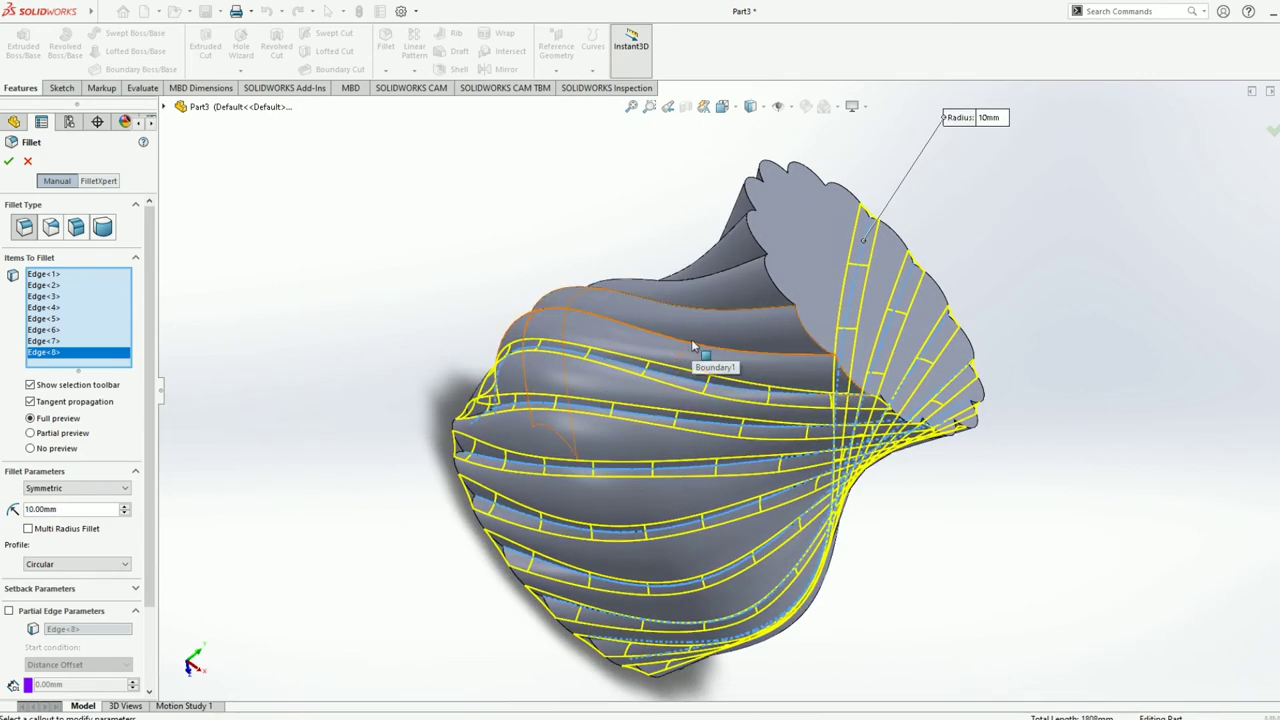
click(693, 342)
click(716, 309)
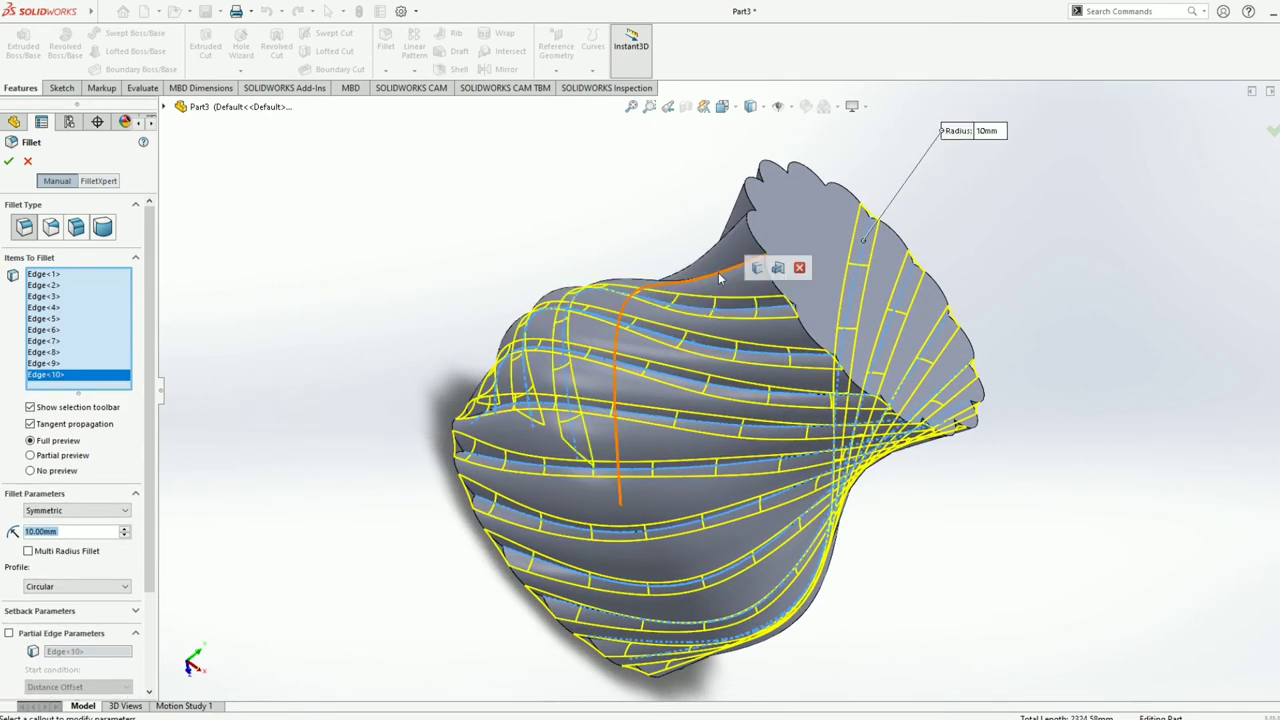
click(718, 272)
middle_drag(600, 237, 716, 262)
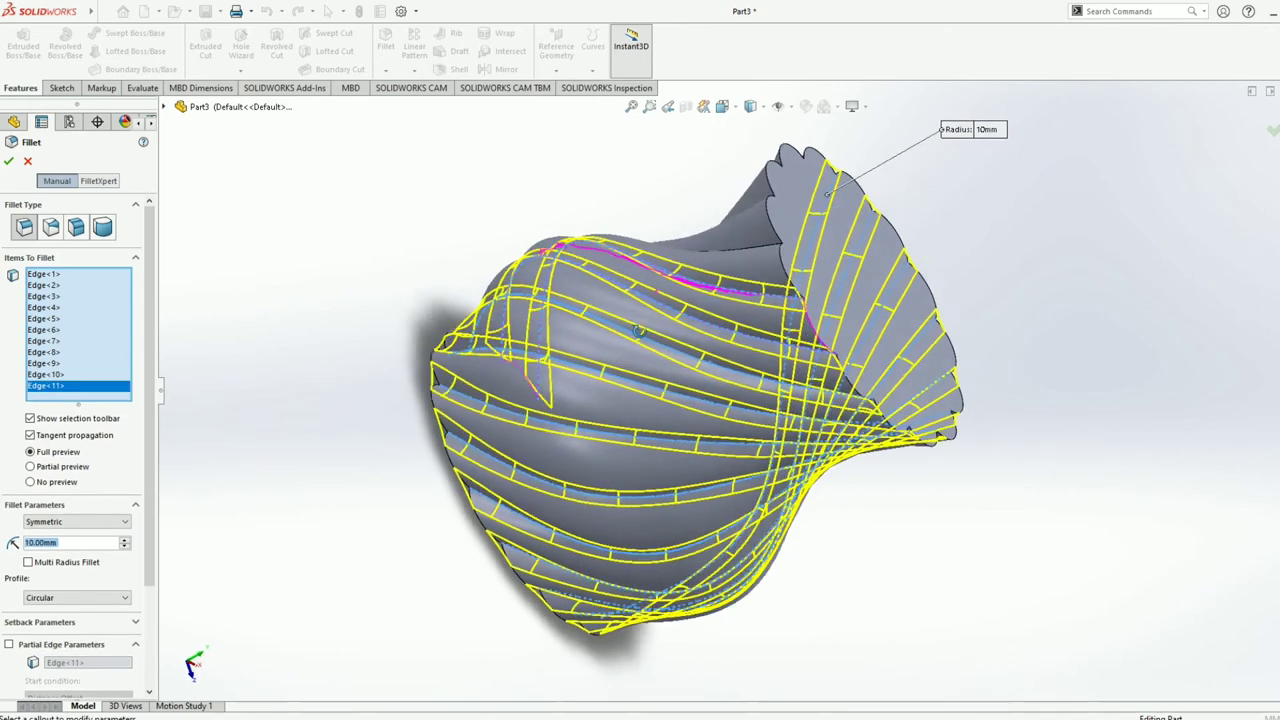
click(716, 262)
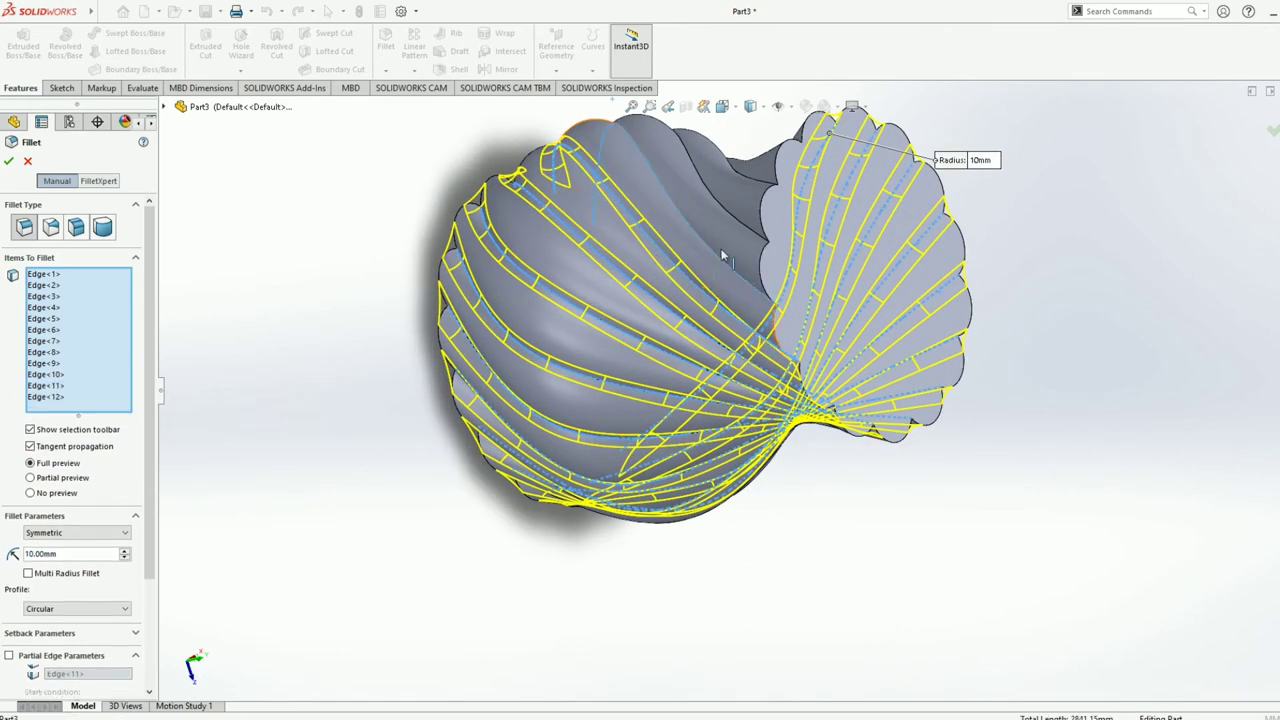
click(745, 228)
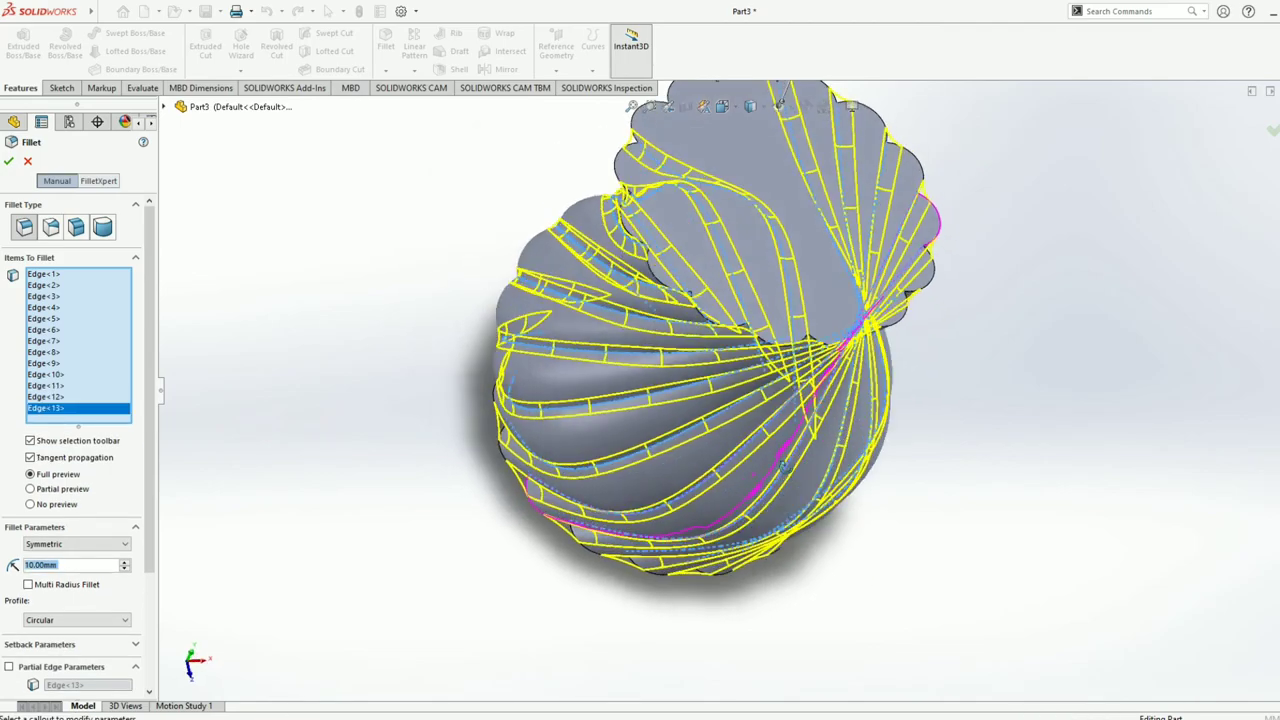
mouse_move(838, 568)
middle_down()
mouse_move(977, 593)
mouse_move(1057, 641)
middle_up()
click(1005, 263)
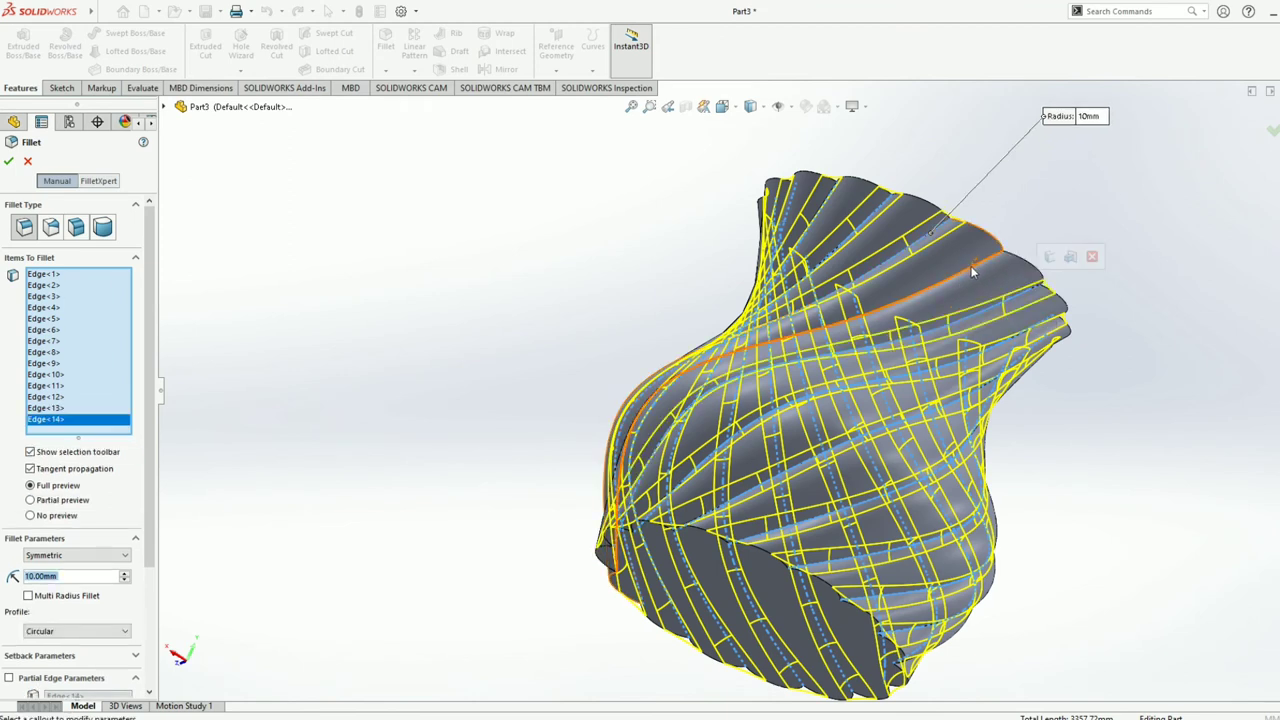
click(850, 428)
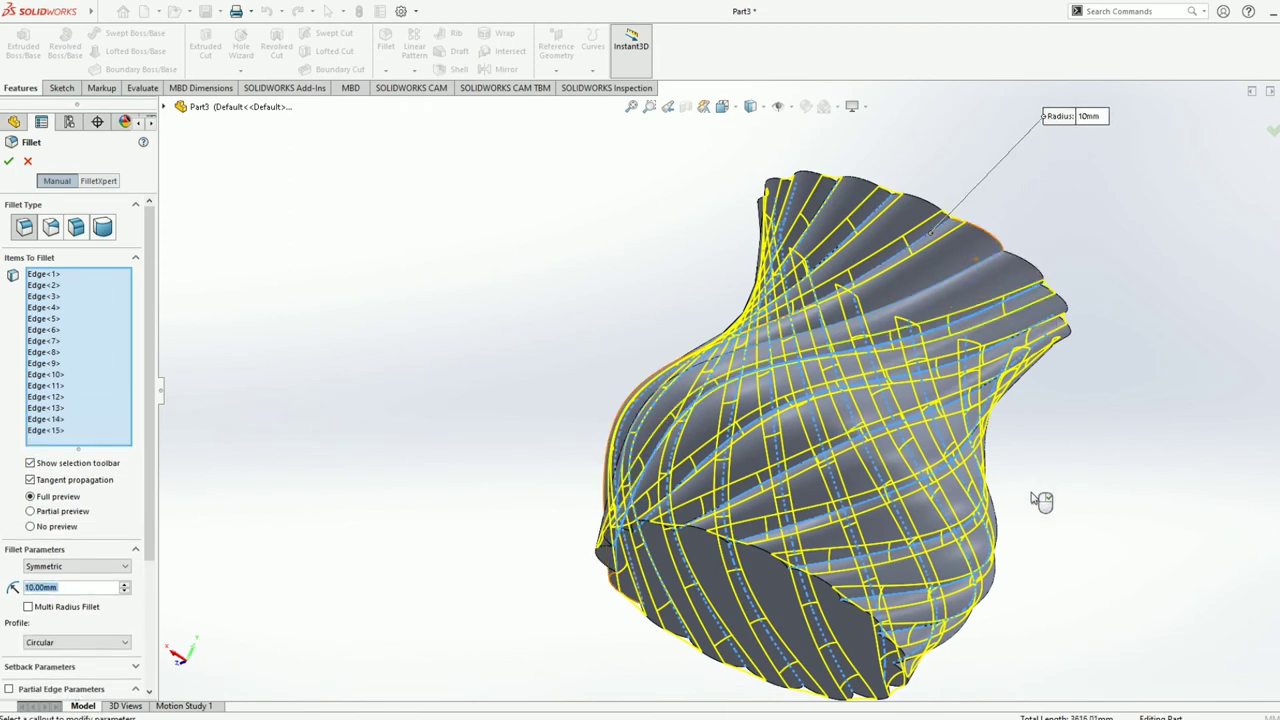
mouse_move(1074, 554)
middle_down()
mouse_move(968, 524)
mouse_move(1086, 429)
mouse_move(866, 389)
middle_up()
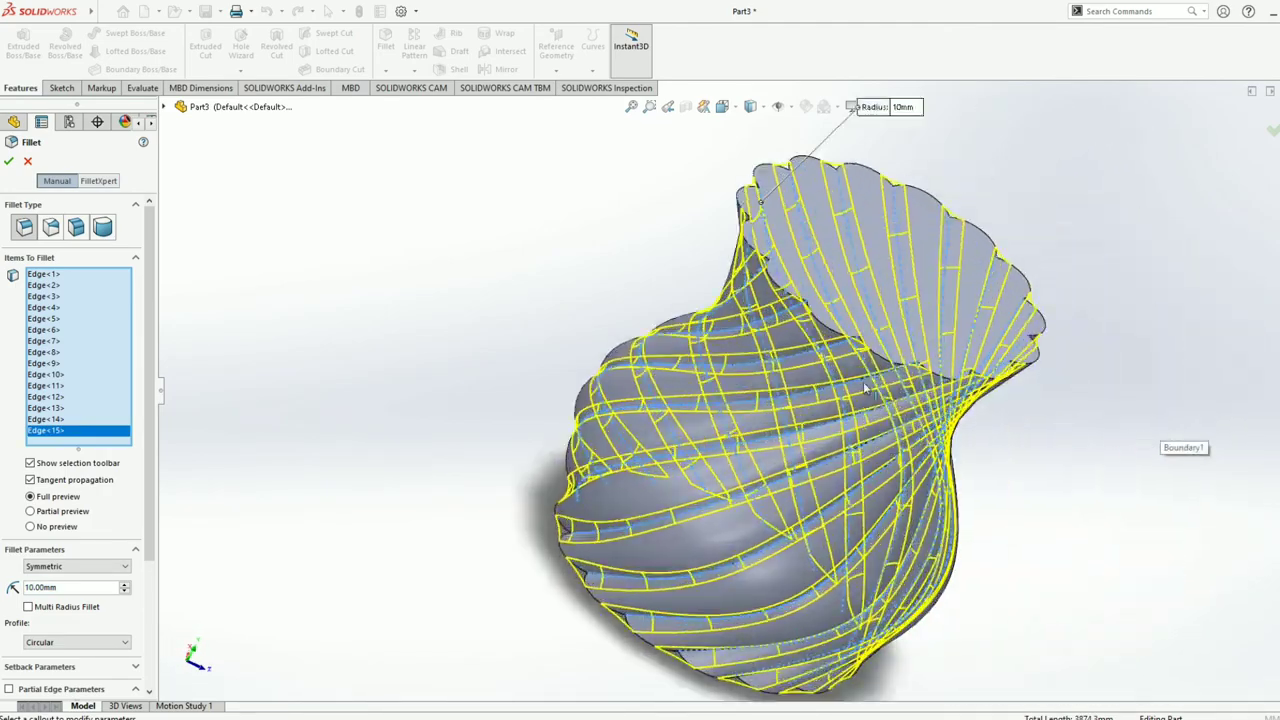
click(9, 163)
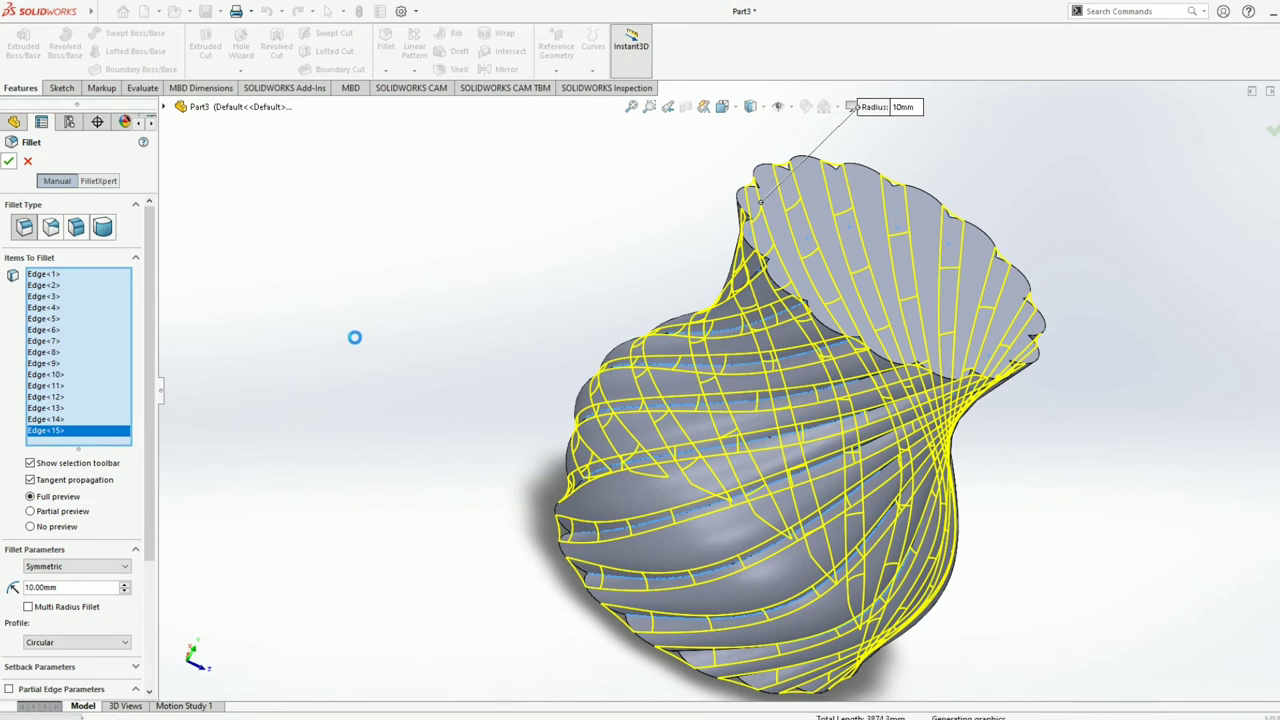
mouse_move(435, 498)
middle_down()
mouse_move(374, 371)
mouse_move(380, 343)
mouse_move(363, 377)
mouse_move(272, 272)
mouse_move(270, 349)
mouse_move(229, 446)
mouse_move(286, 298)
middle_up()
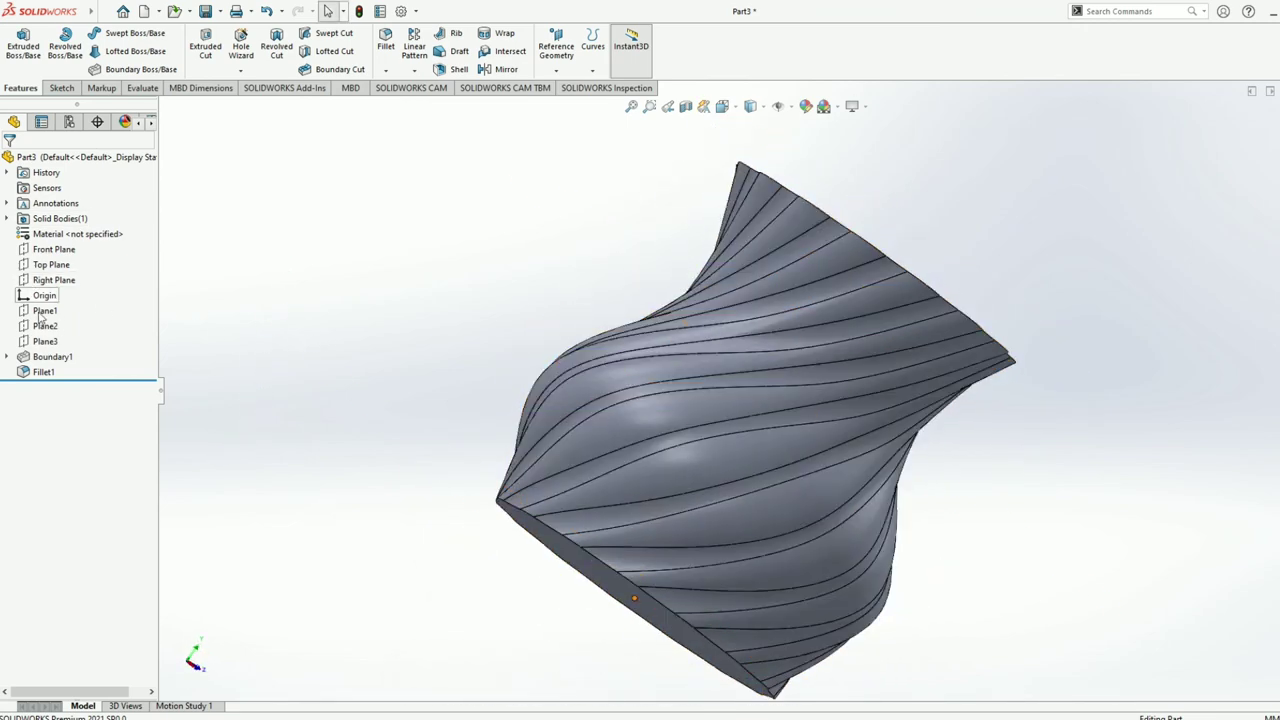
Step: Change Fillet1's radius from 10 mm to 2 mm, then view the vase upright and fitted
right_click(30, 374)
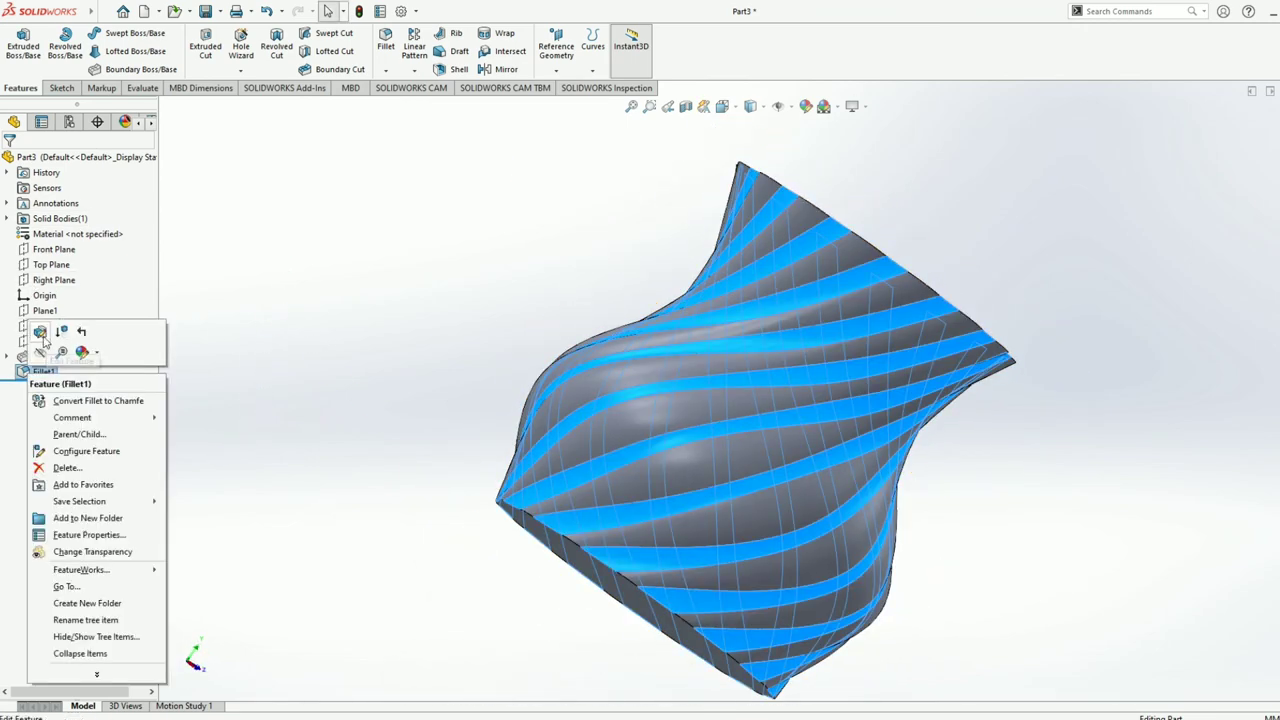
click(44, 341)
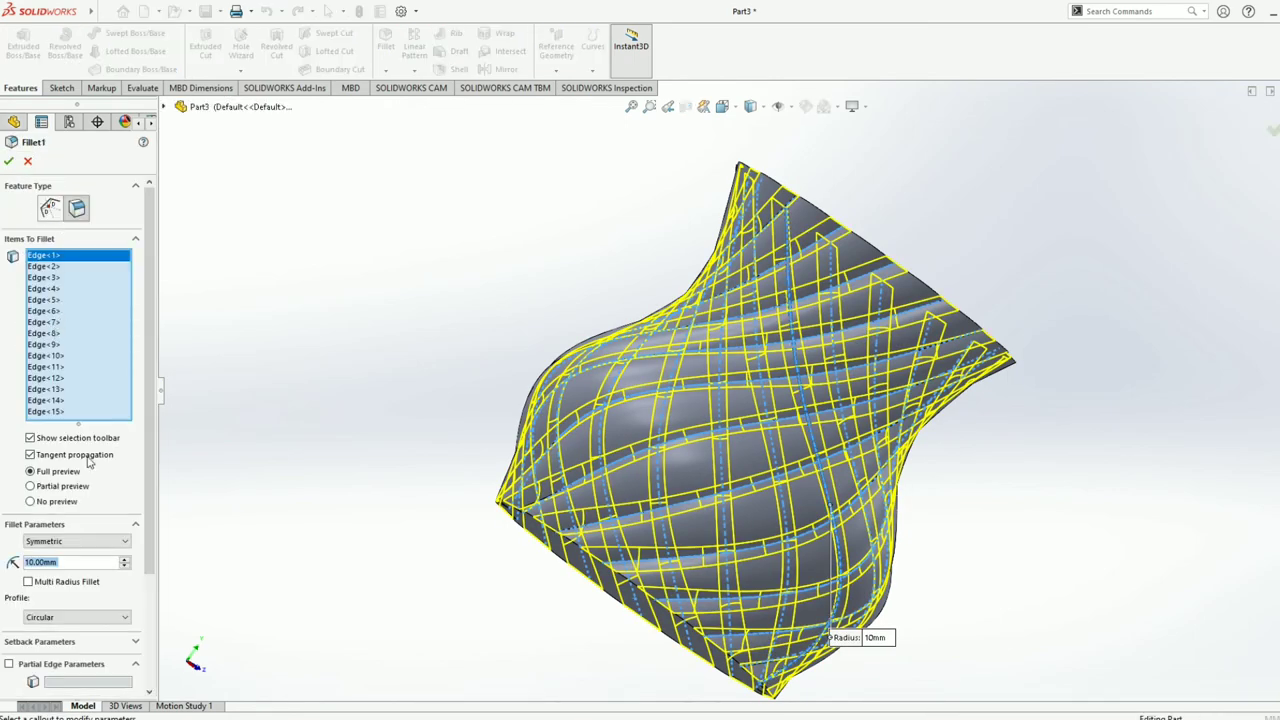
text(2)
key(Return)
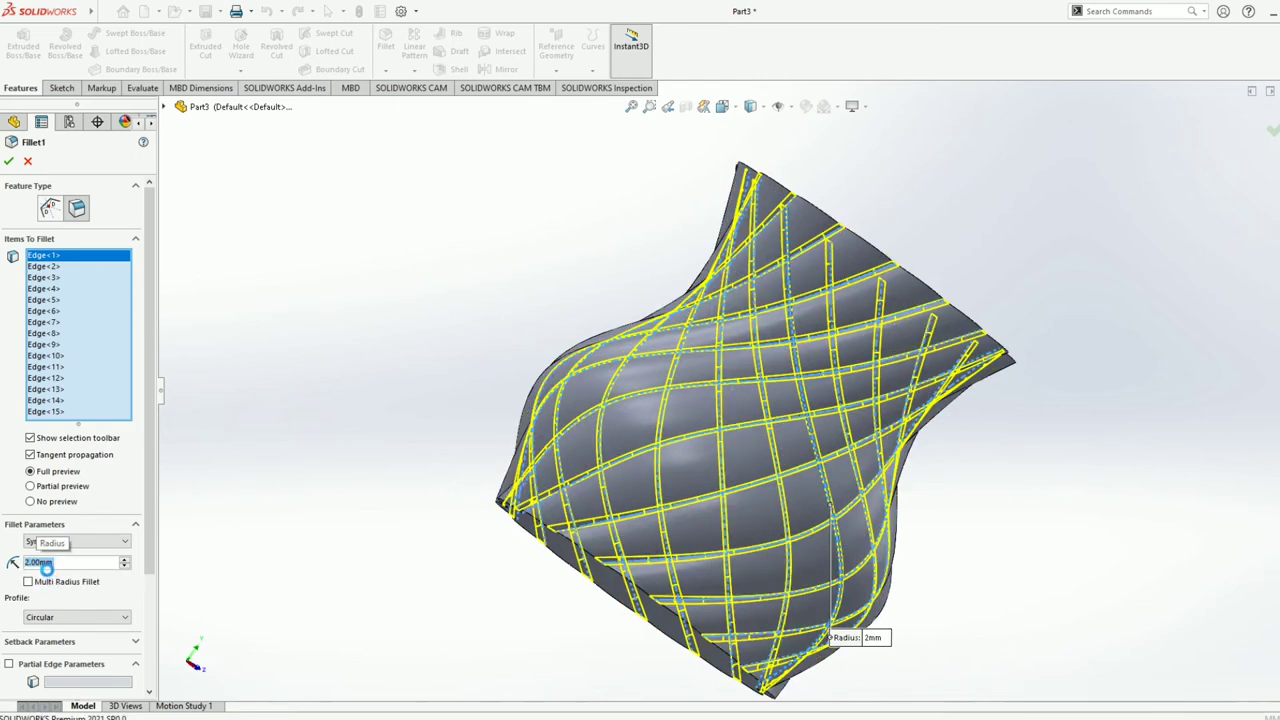
key(Return)
mouse_move(320, 467)
middle_down()
mouse_move(280, 466)
mouse_move(266, 383)
mouse_move(371, 354)
mouse_move(374, 525)
mouse_move(437, 449)
middle_up()
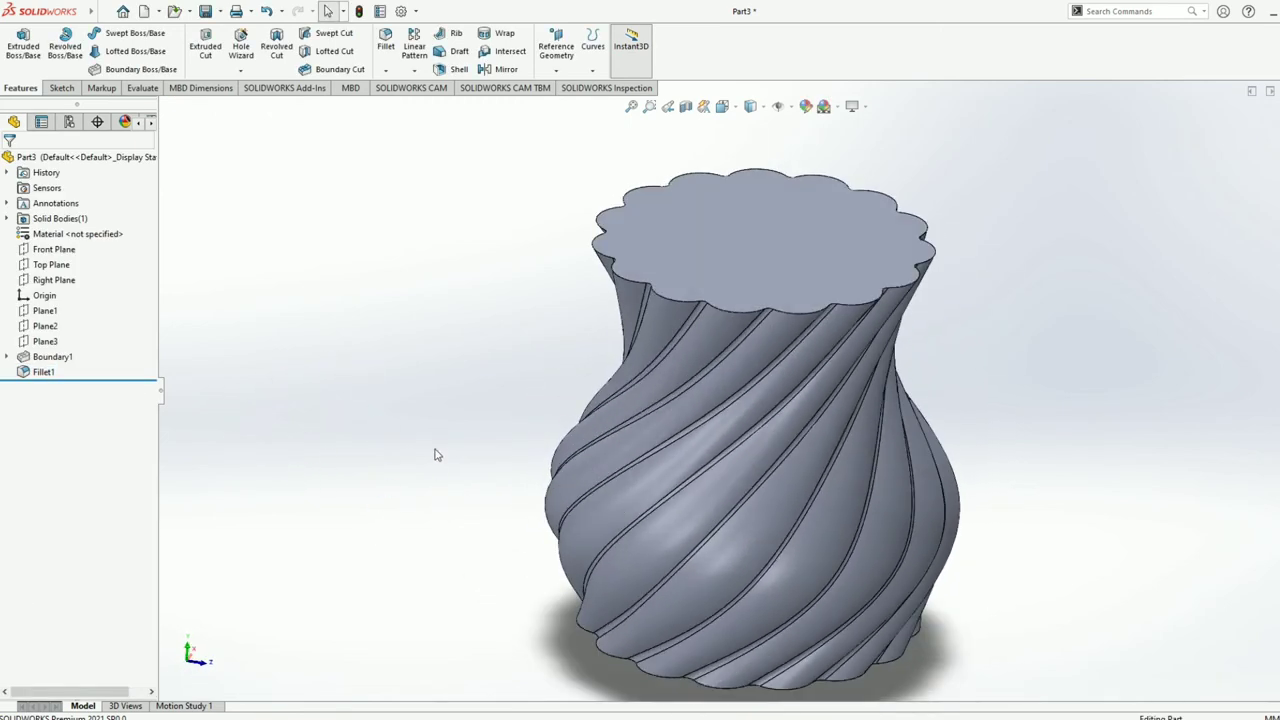
key(f)
mouse_move(905, 575)
middle_down()
mouse_move(917, 386)
mouse_move(940, 520)
mouse_move(973, 609)
mouse_move(976, 524)
middle_up()
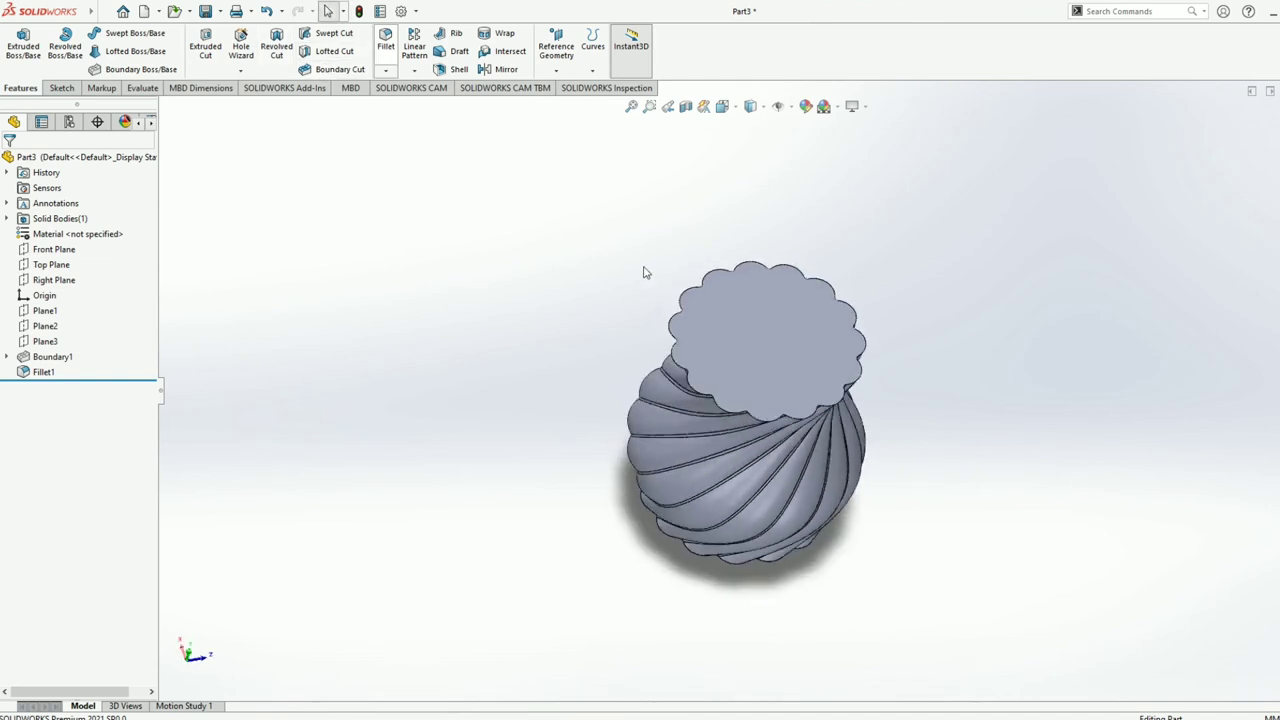
click(774, 337)
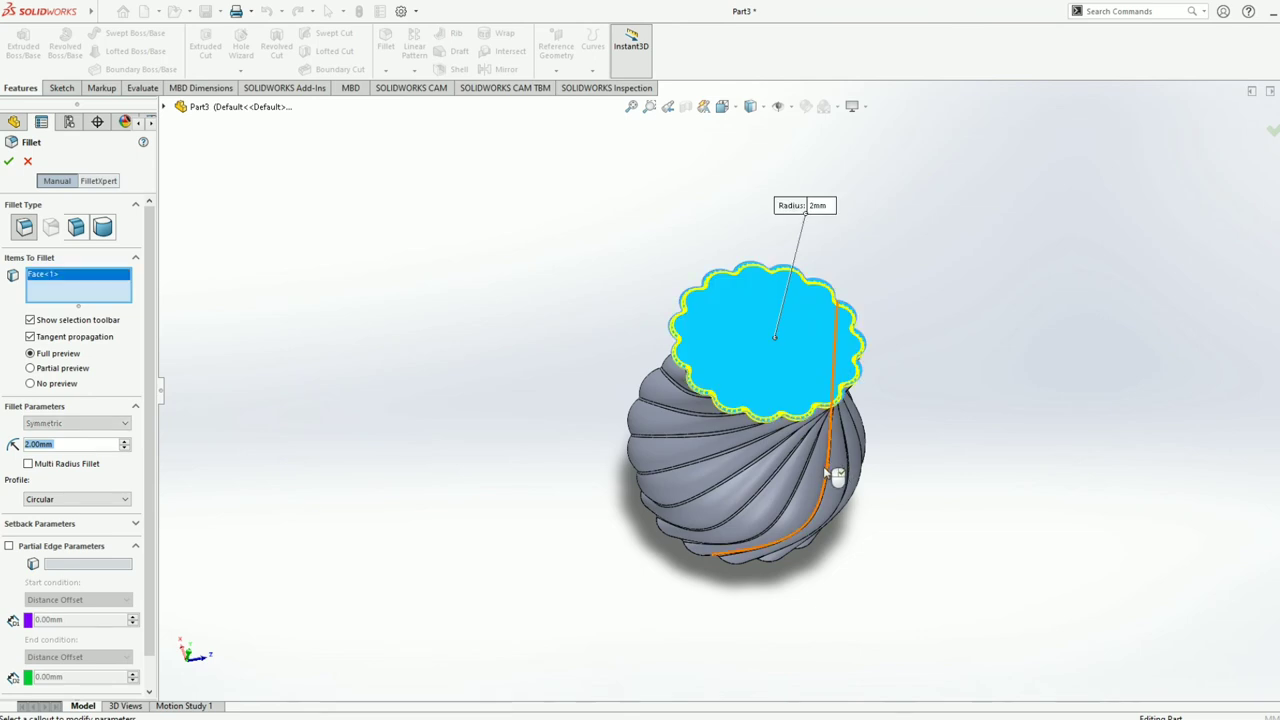
mouse_move(894, 503)
middle_down()
mouse_move(970, 326)
mouse_move(960, 503)
middle_up()
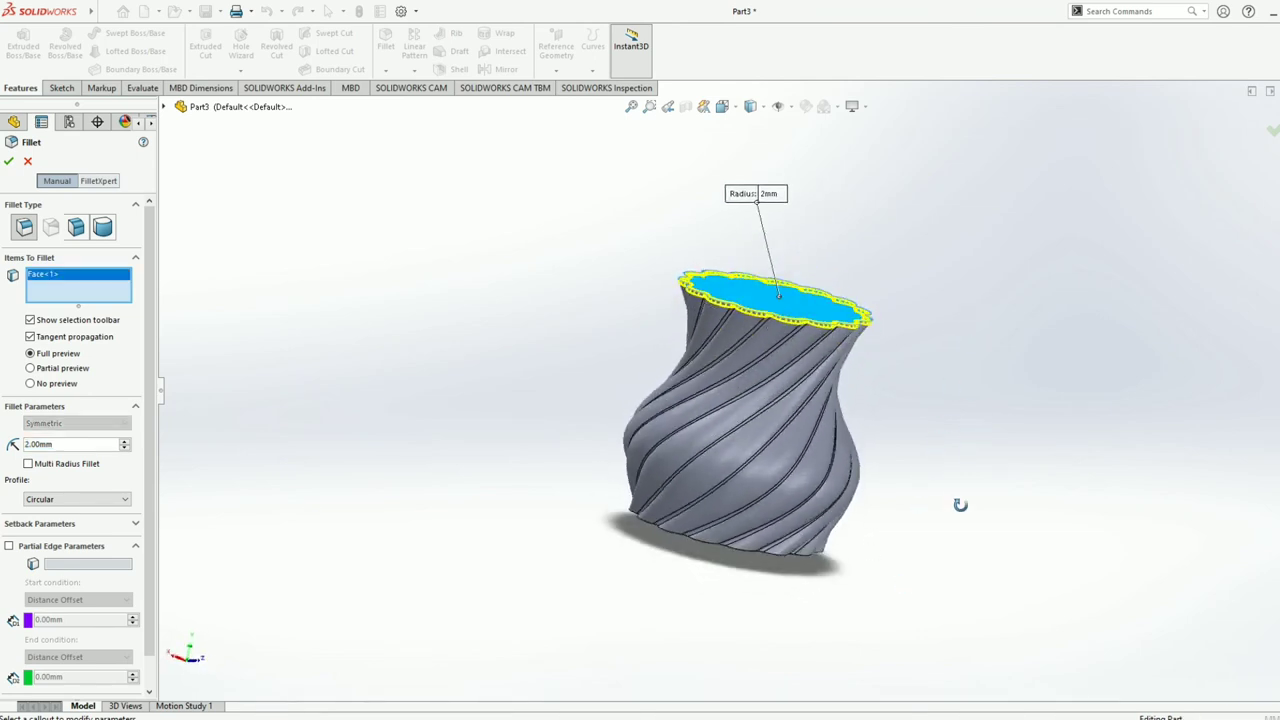
click(27, 162)
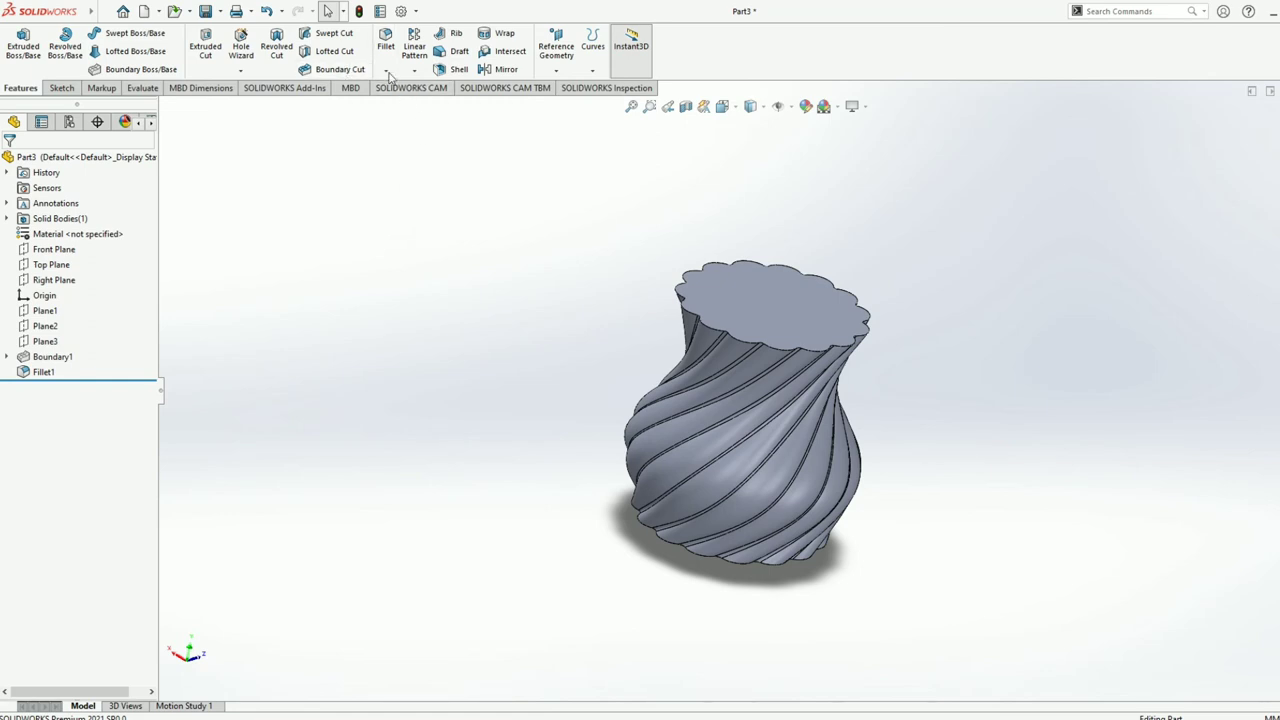
Step: Shell the vase with a 5 mm wall, removing the top face to leave it open
click(440, 70)
click(805, 311)
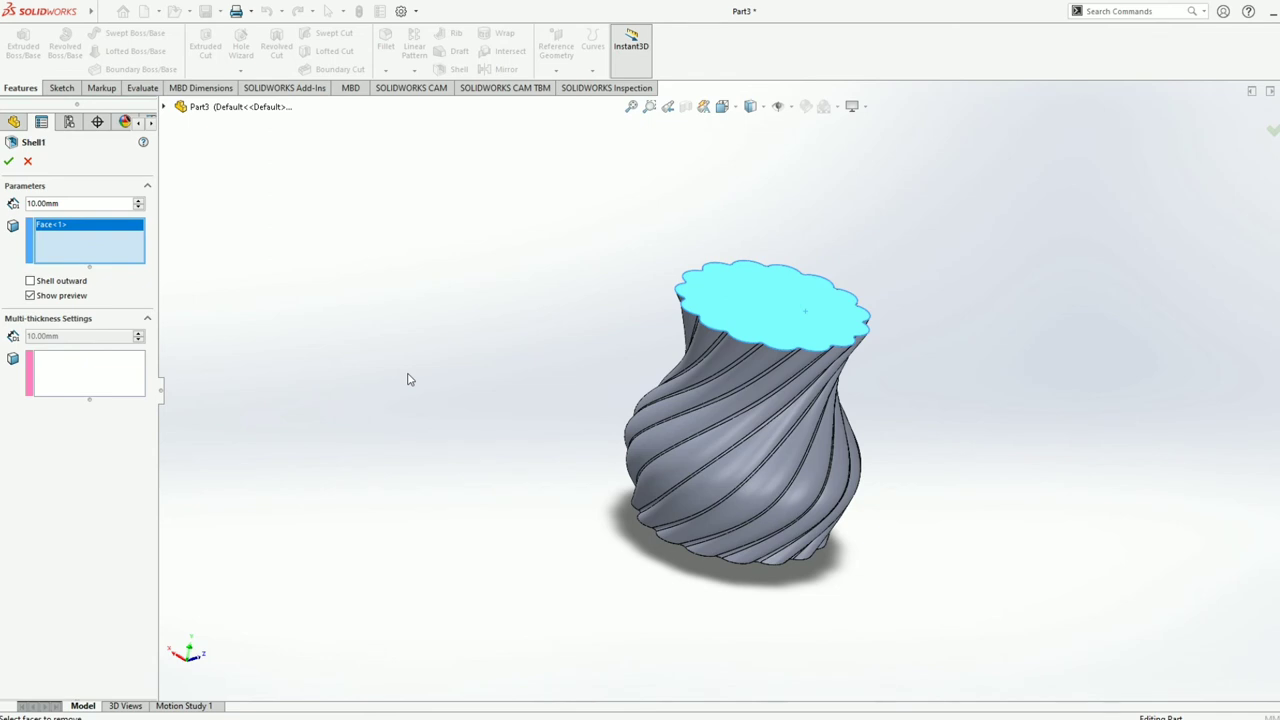
mouse_move(494, 368)
middle_down()
mouse_move(491, 437)
mouse_move(531, 423)
middle_up()
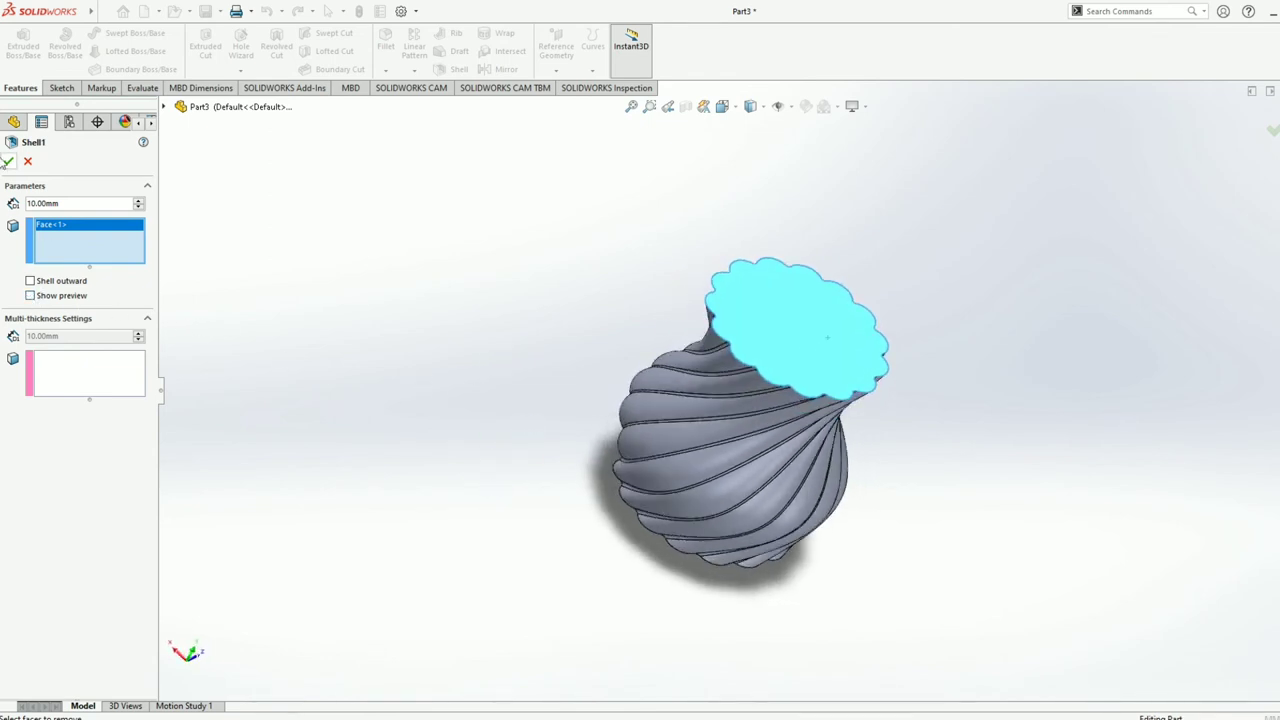
click(9, 161)
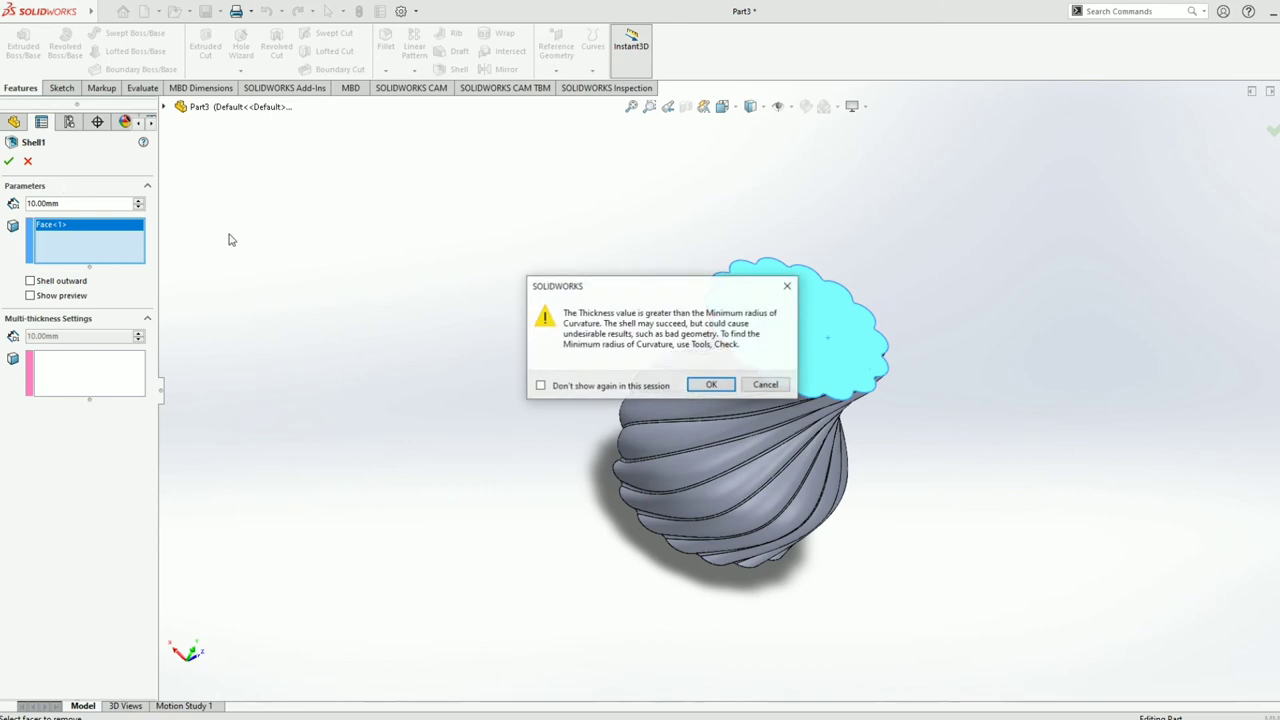
click(760, 384)
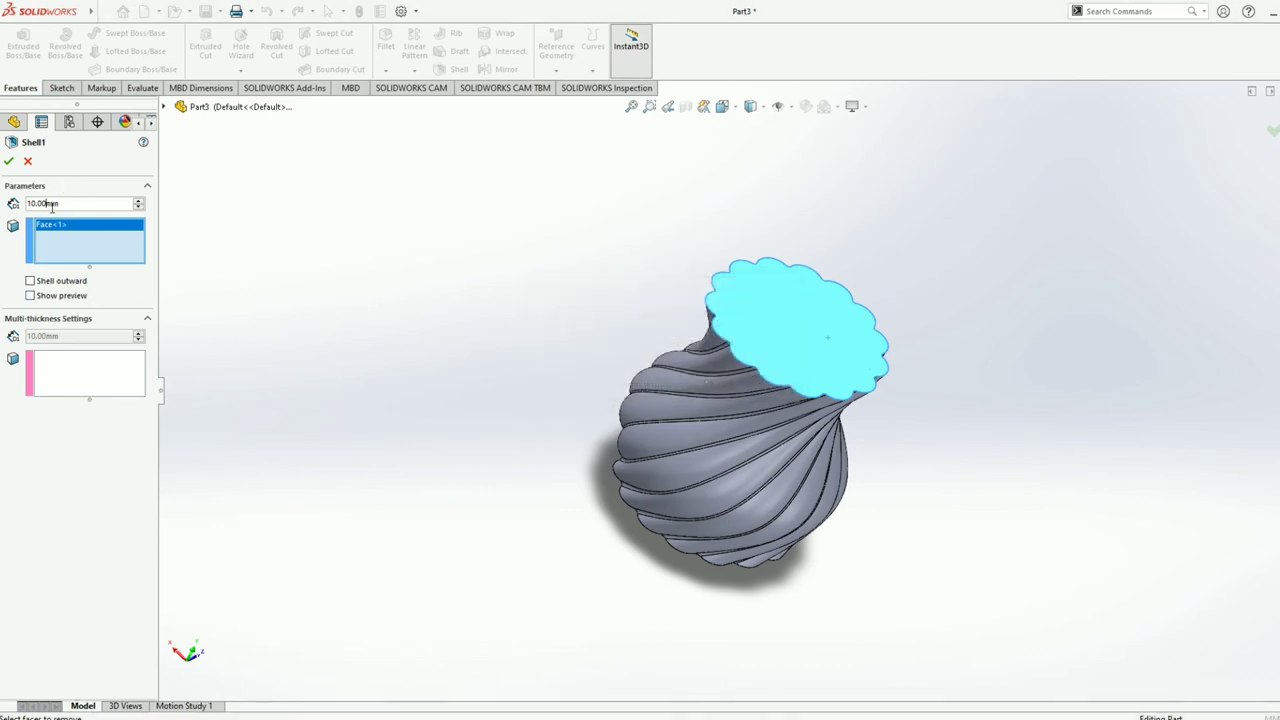
text(5)
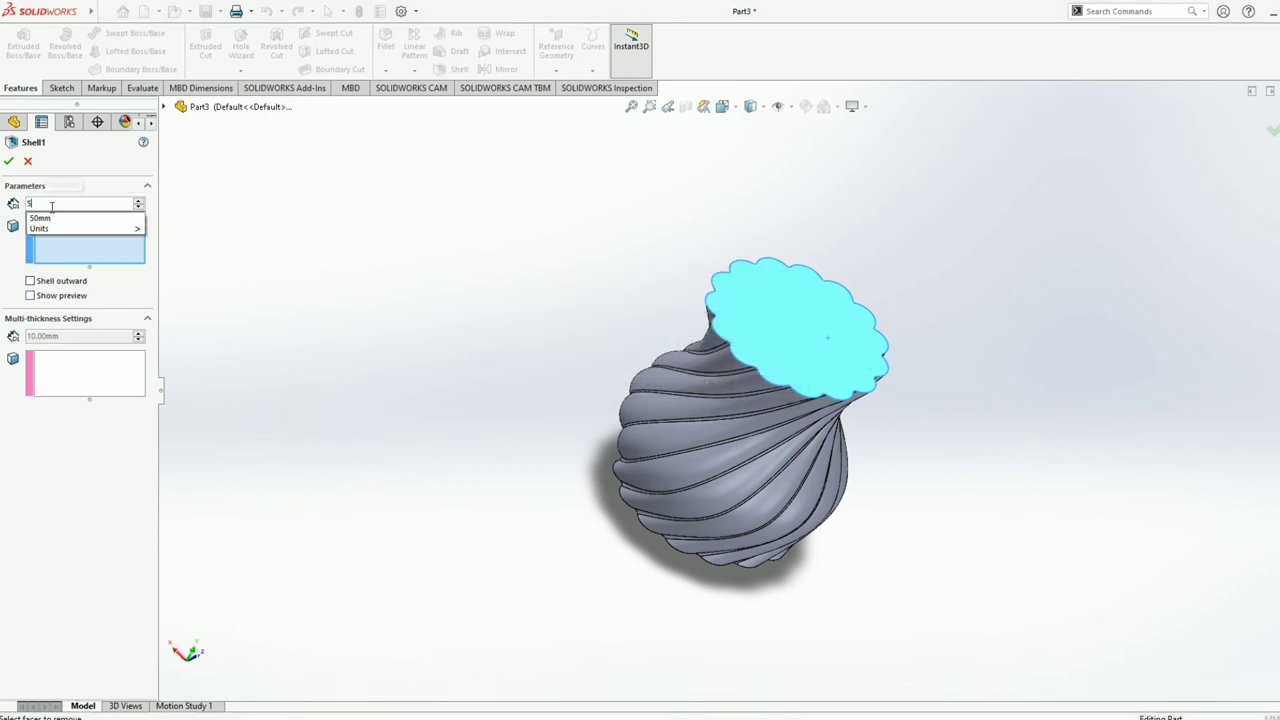
key(Return)
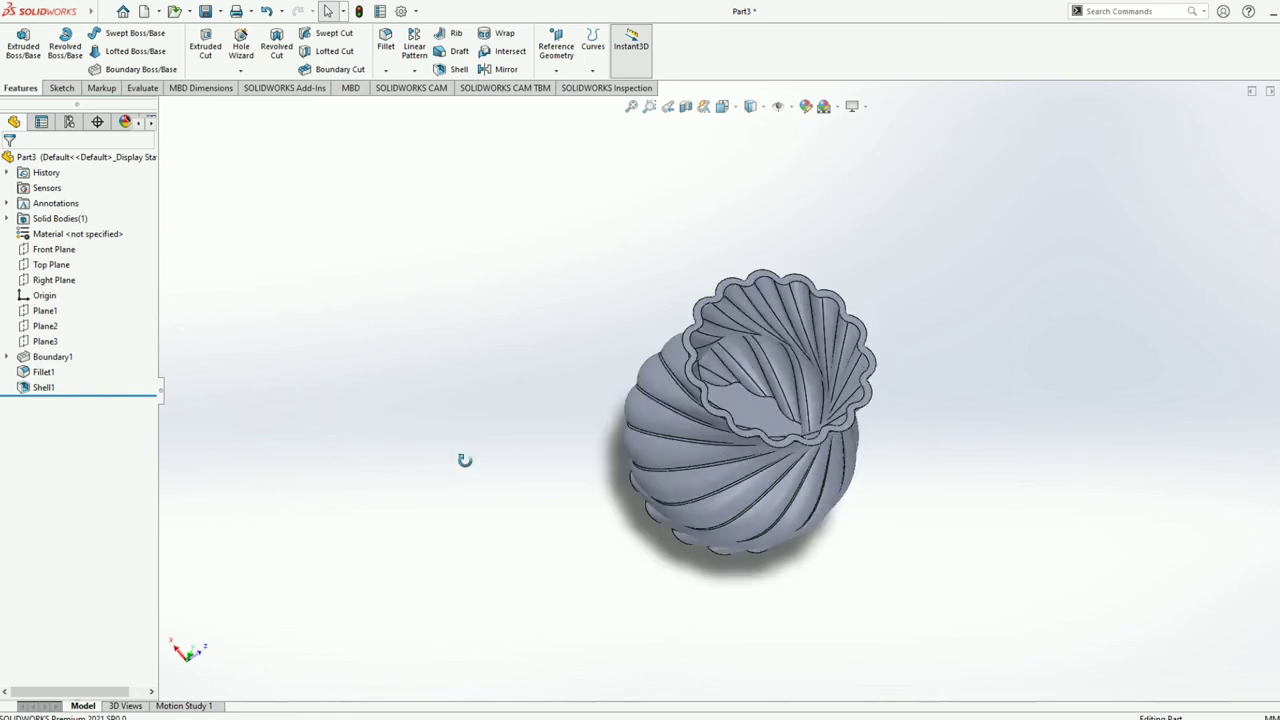
mouse_move(464, 460)
middle_down()
mouse_move(457, 483)
mouse_move(386, 357)
mouse_move(471, 251)
mouse_move(606, 413)
mouse_move(609, 351)
mouse_move(611, 463)
mouse_move(580, 443)
mouse_move(560, 551)
mouse_move(601, 414)
mouse_move(589, 449)
mouse_move(634, 477)
mouse_move(634, 534)
mouse_move(576, 473)
mouse_move(566, 434)
mouse_move(589, 560)
mouse_move(536, 428)
mouse_move(537, 597)
mouse_move(509, 554)
mouse_move(523, 492)
mouse_move(600, 470)
mouse_move(534, 480)
mouse_move(504, 511)
mouse_move(566, 462)
middle_up()
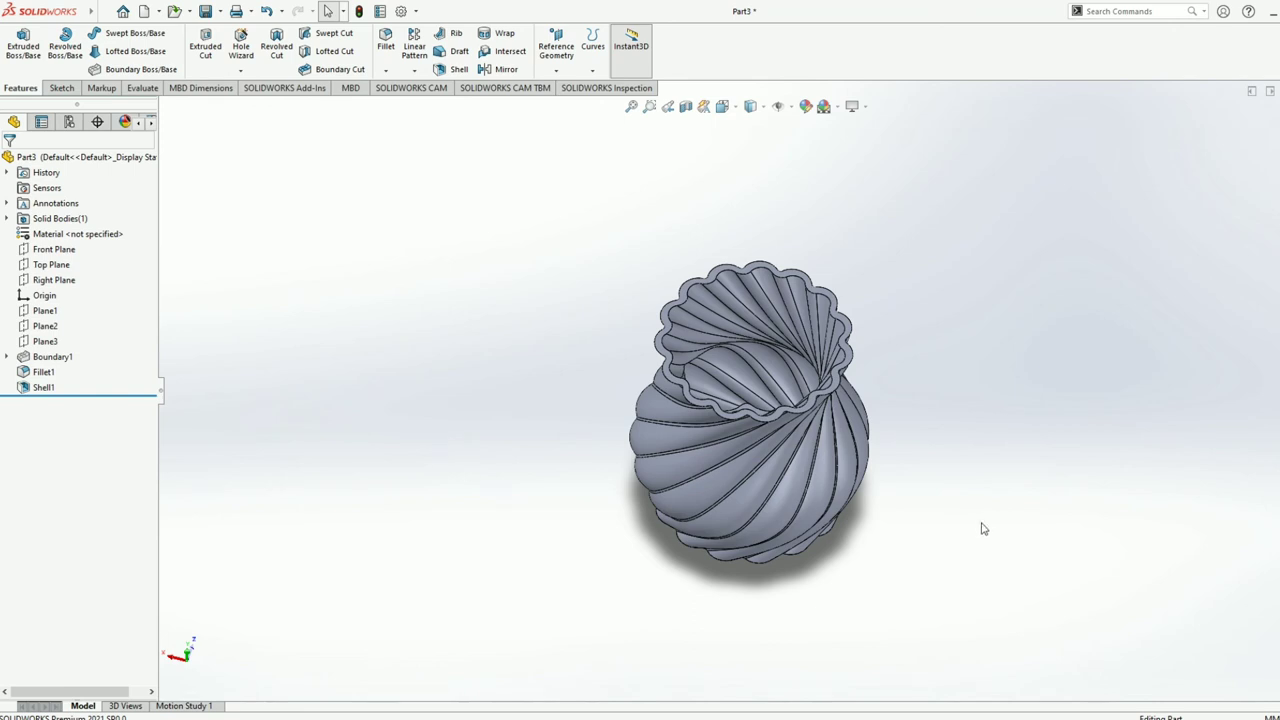
mouse_move(982, 528)
middle_down()
mouse_move(1054, 394)
mouse_move(948, 418)
mouse_move(760, 290)
middle_up()
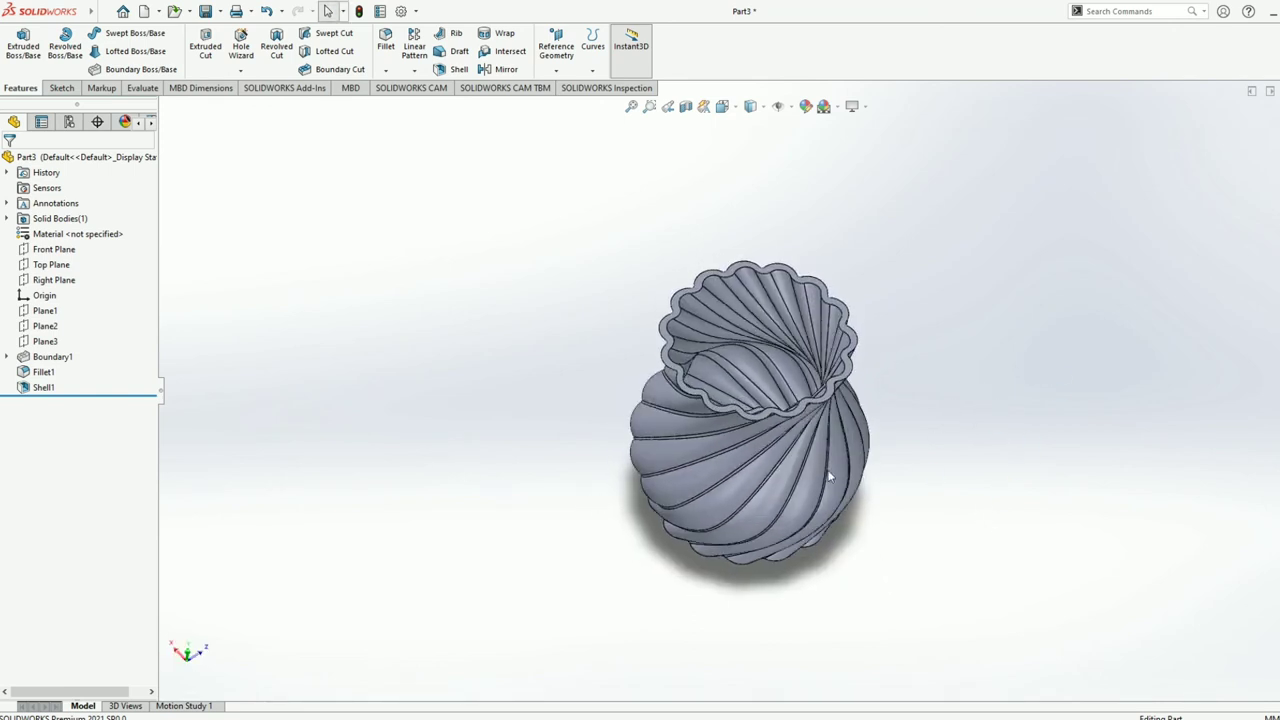
Step: Add a 2 mm fillet on the rim edges and bottom face, then inspect the rounded rim
click(385, 45)
scroll(690, 312, down, 2)
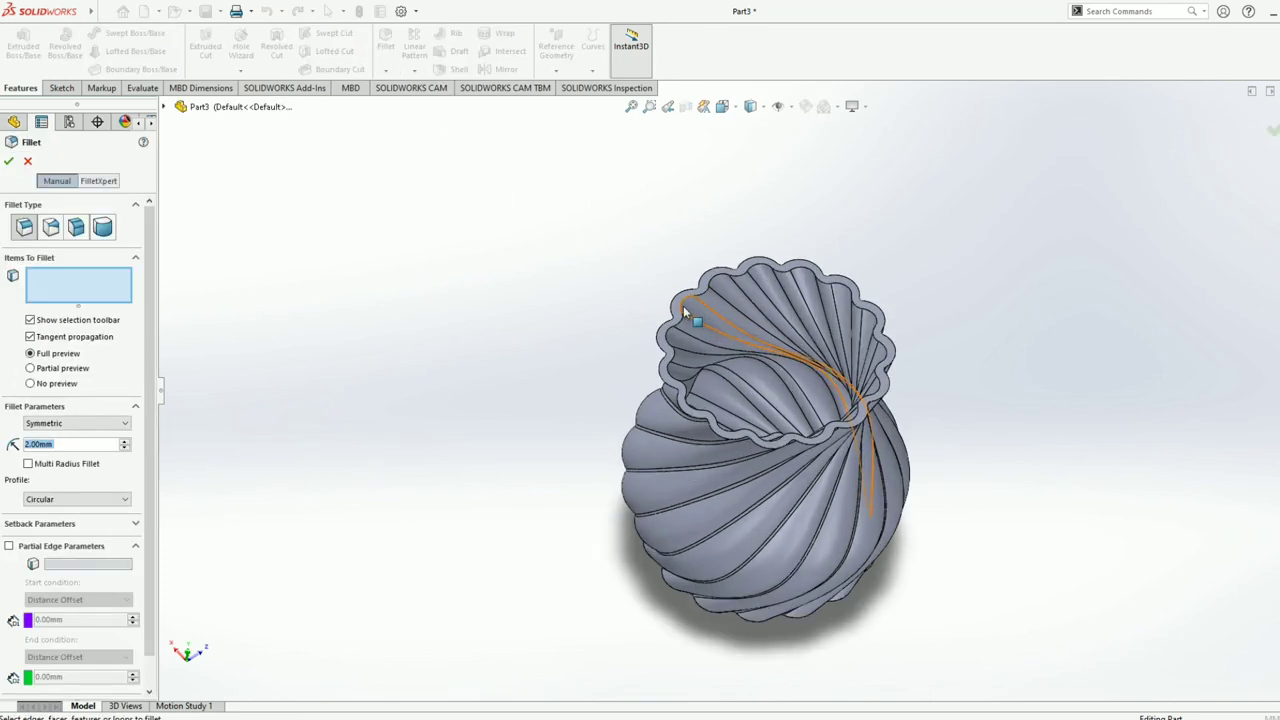
scroll(683, 305, down, 2)
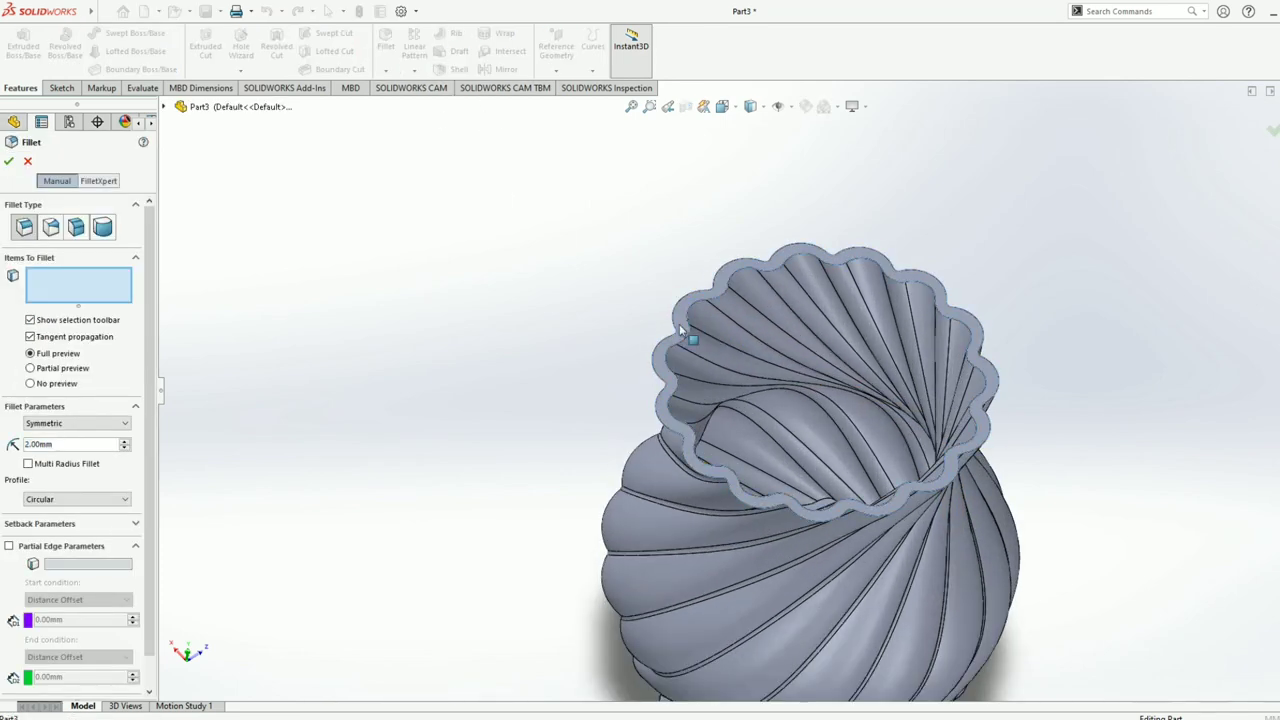
click(680, 330)
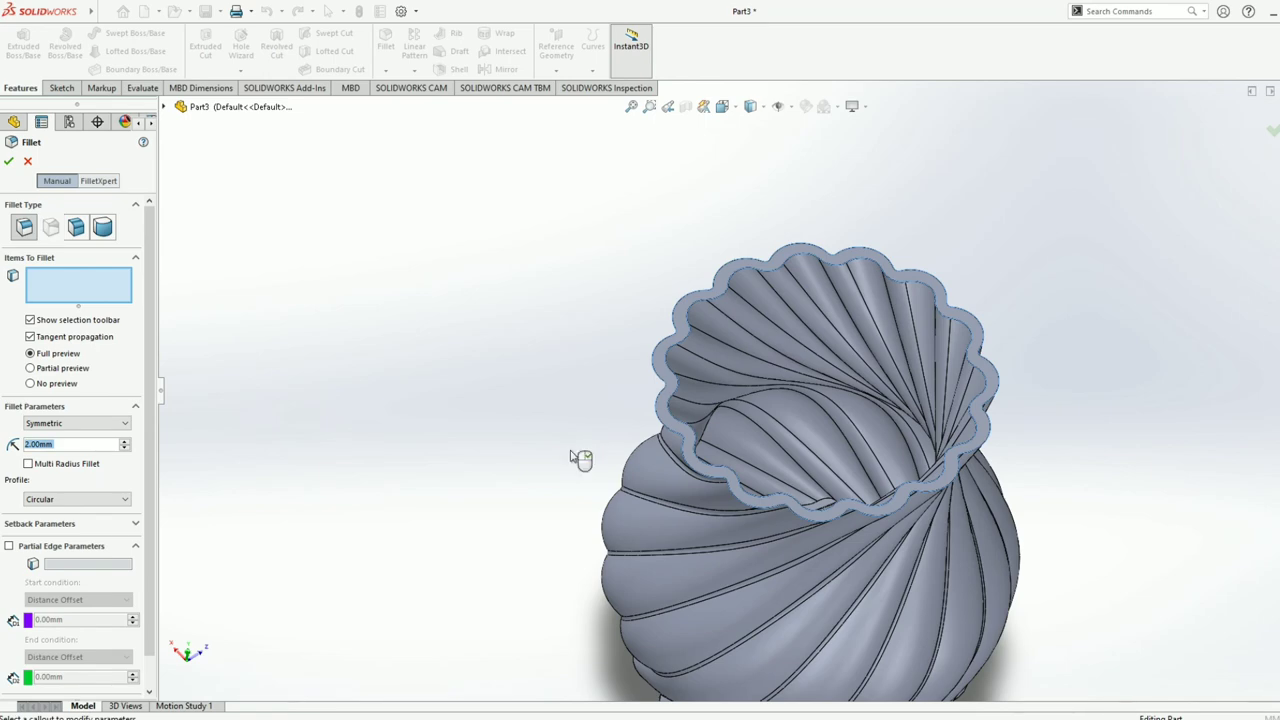
mouse_move(614, 528)
middle_down()
mouse_move(712, 320)
mouse_move(691, 568)
middle_up()
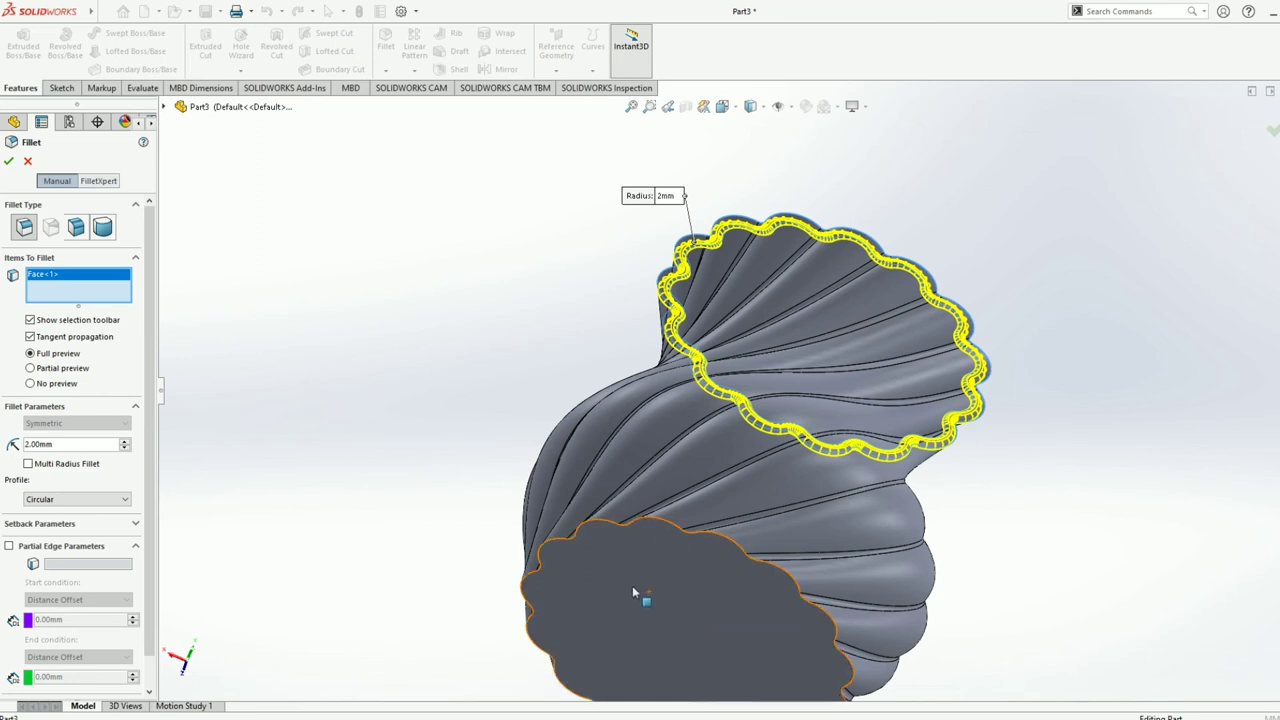
click(612, 609)
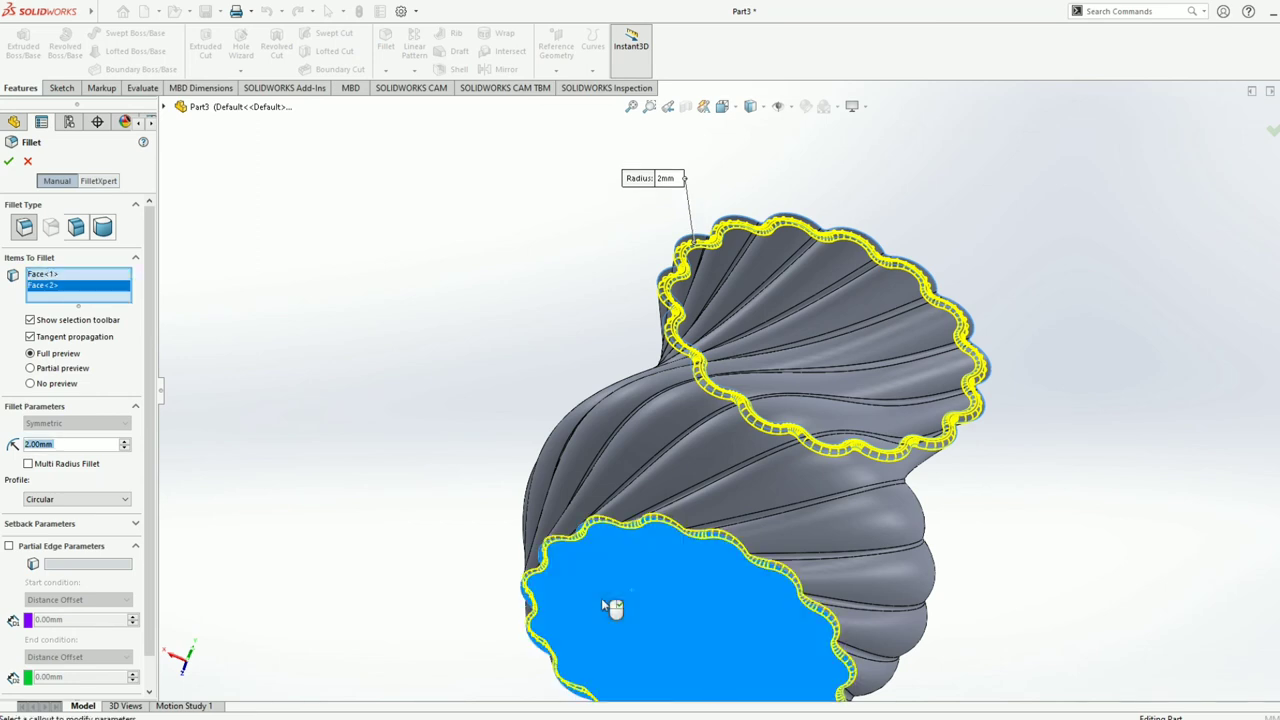
click(8, 161)
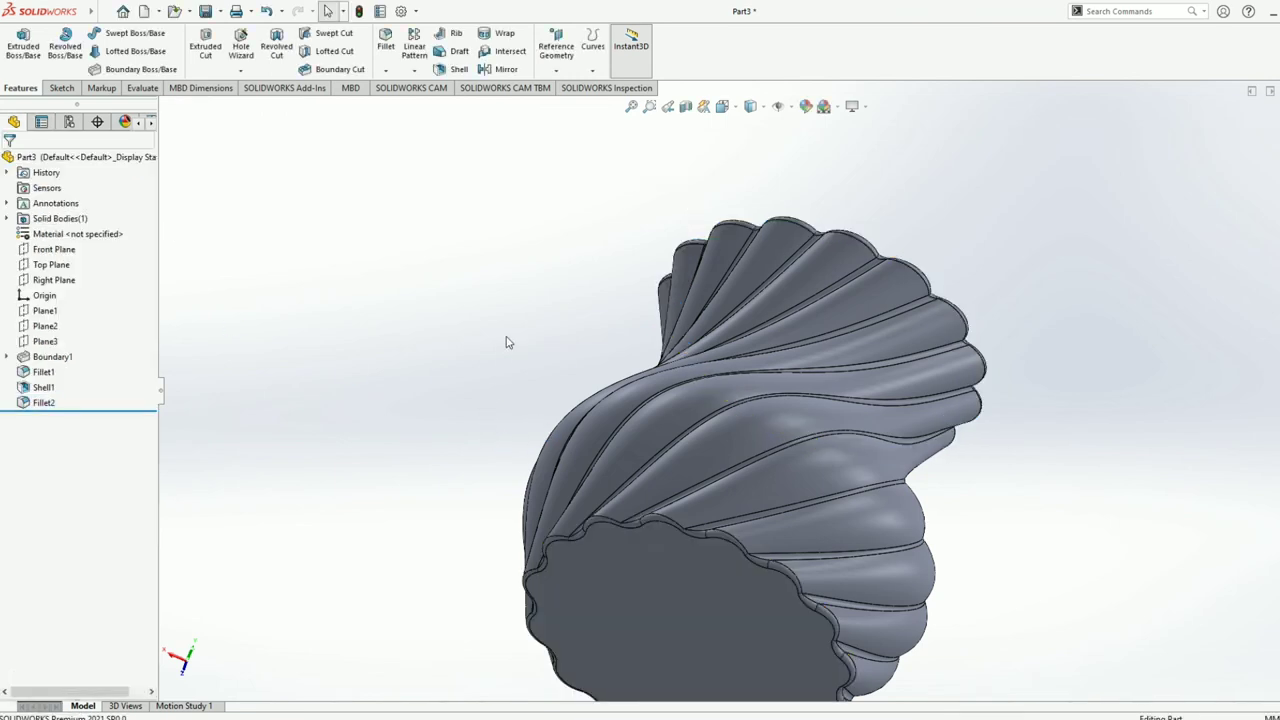
mouse_move(491, 434)
middle_down()
mouse_move(471, 480)
mouse_move(397, 477)
middle_up()
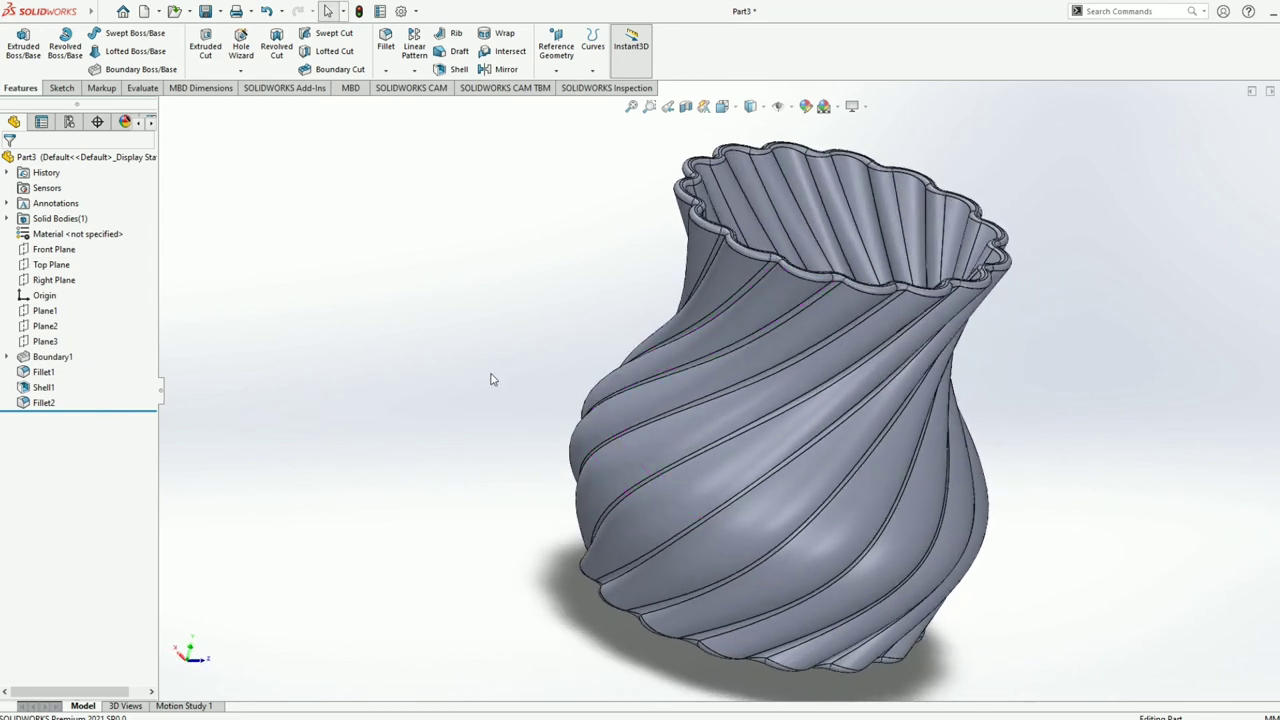
mouse_move(948, 443)
middle_down()
mouse_move(943, 694)
mouse_move(994, 451)
mouse_move(902, 385)
mouse_move(592, 369)
mouse_move(872, 482)
middle_up()
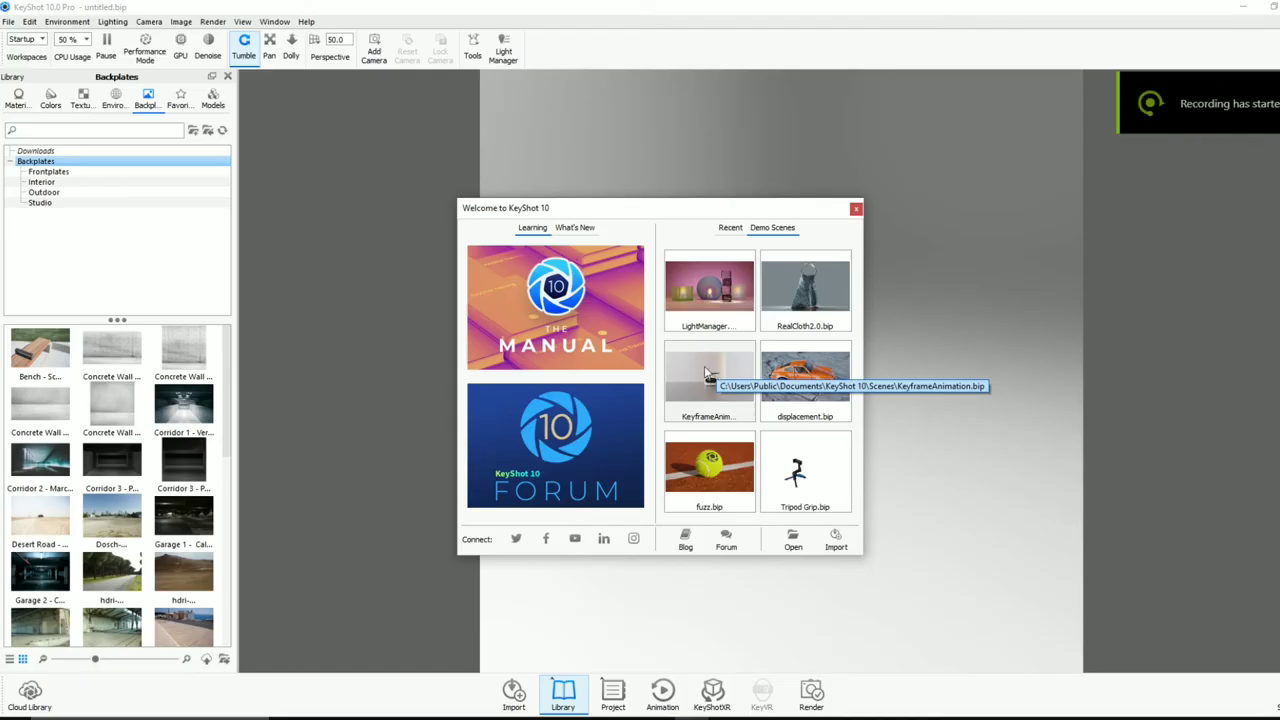
Step: Import Solidworks.SLDPRT from the Unais > 4 > Solidworks folder into KeyShot
click(834, 548)
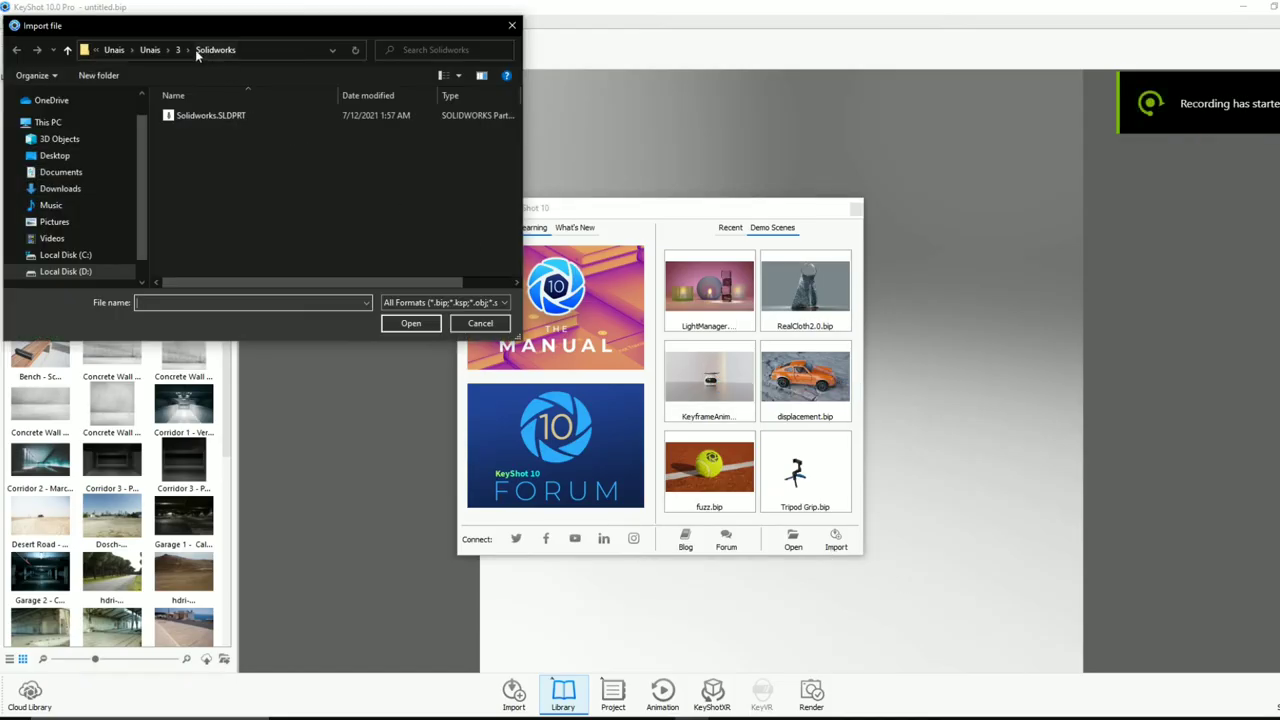
click(168, 50)
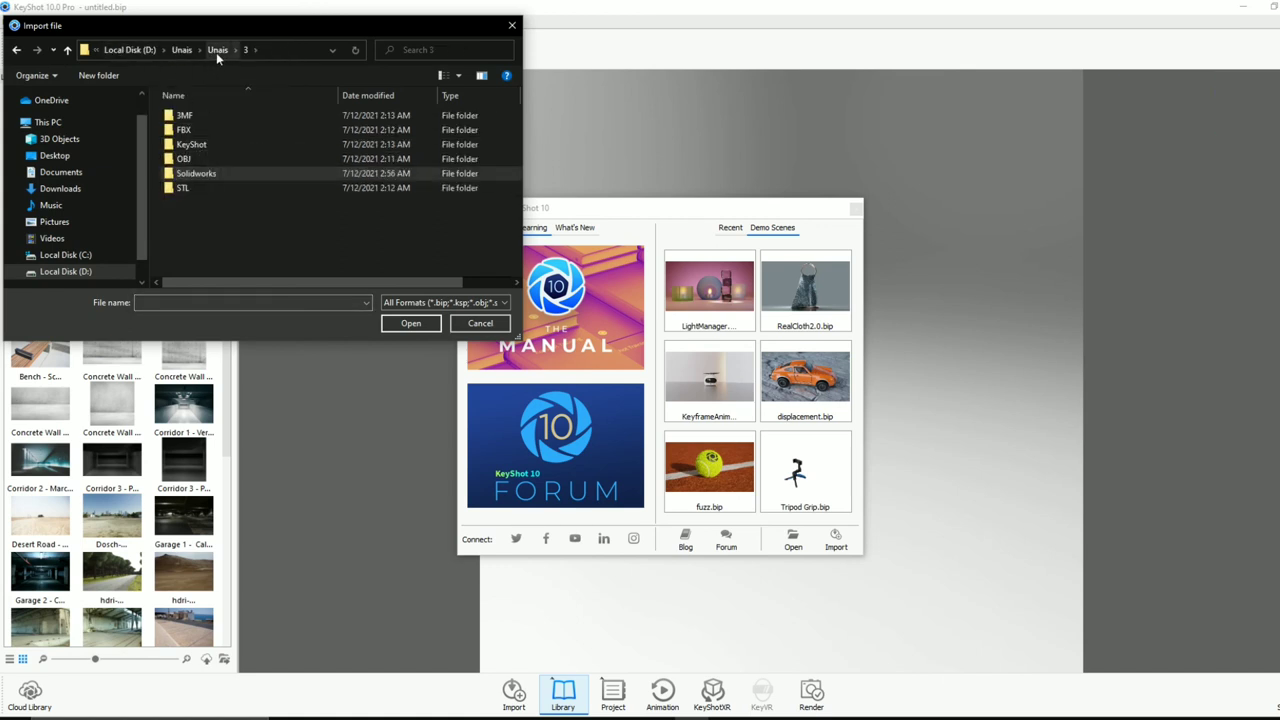
click(216, 50)
double_click(180, 116)
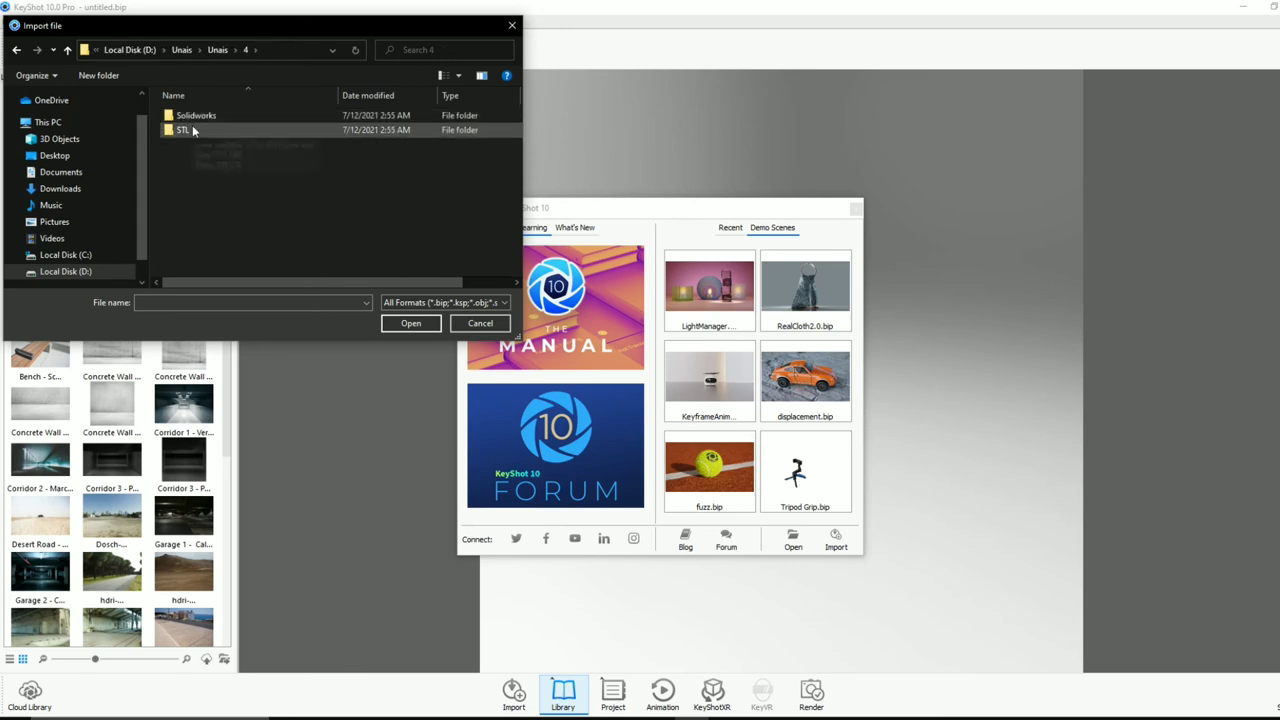
double_click(196, 116)
click(205, 116)
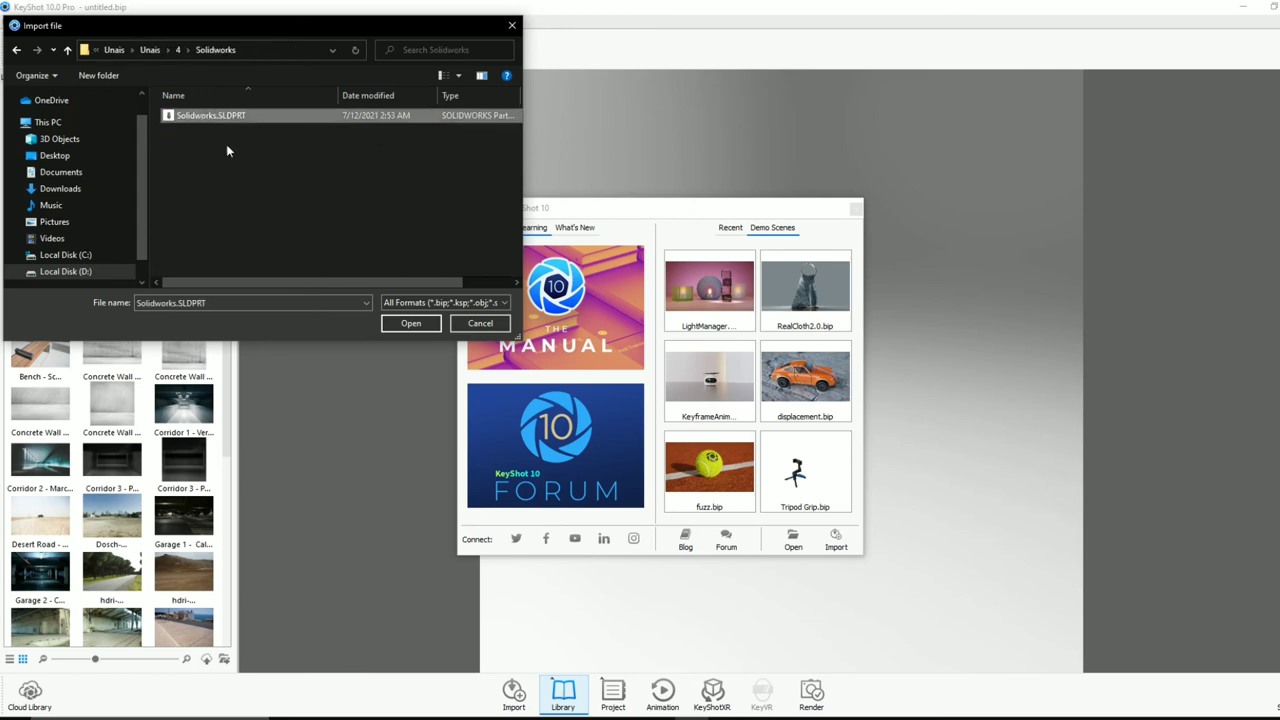
click(399, 331)
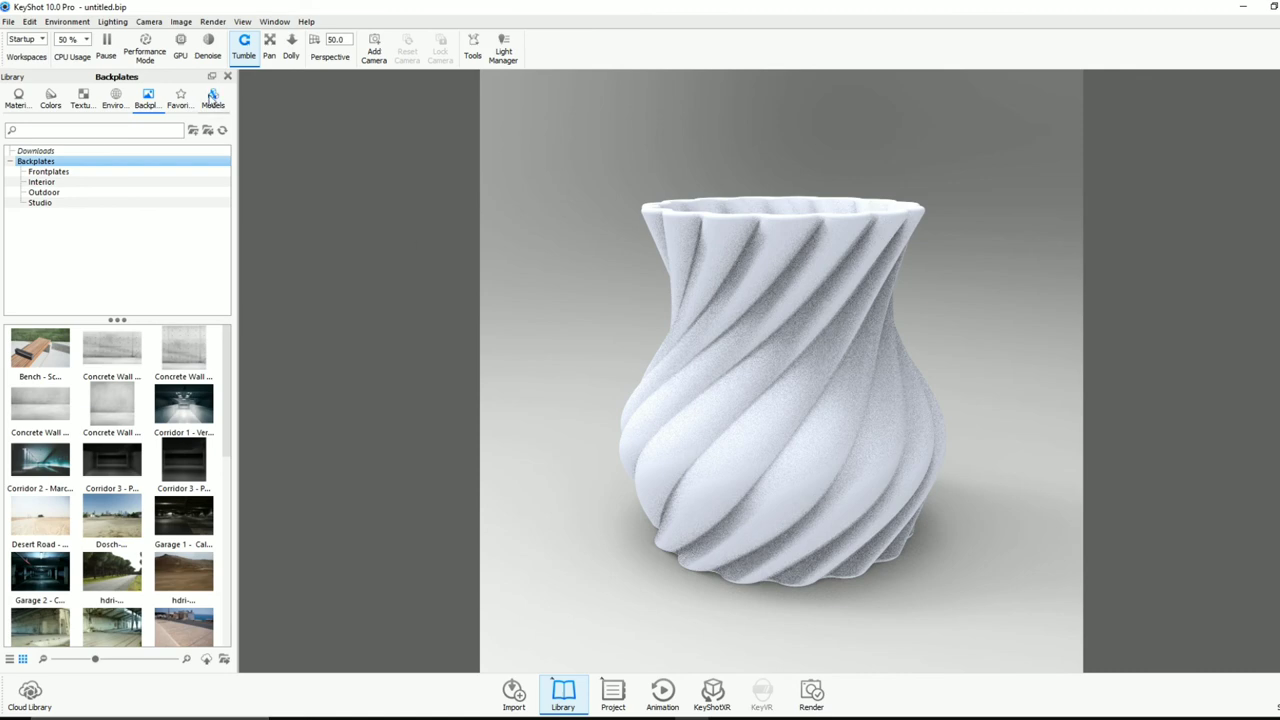
Step: Search the materials library for 'cer' and apply the white ceramic material to the vase
click(20, 100)
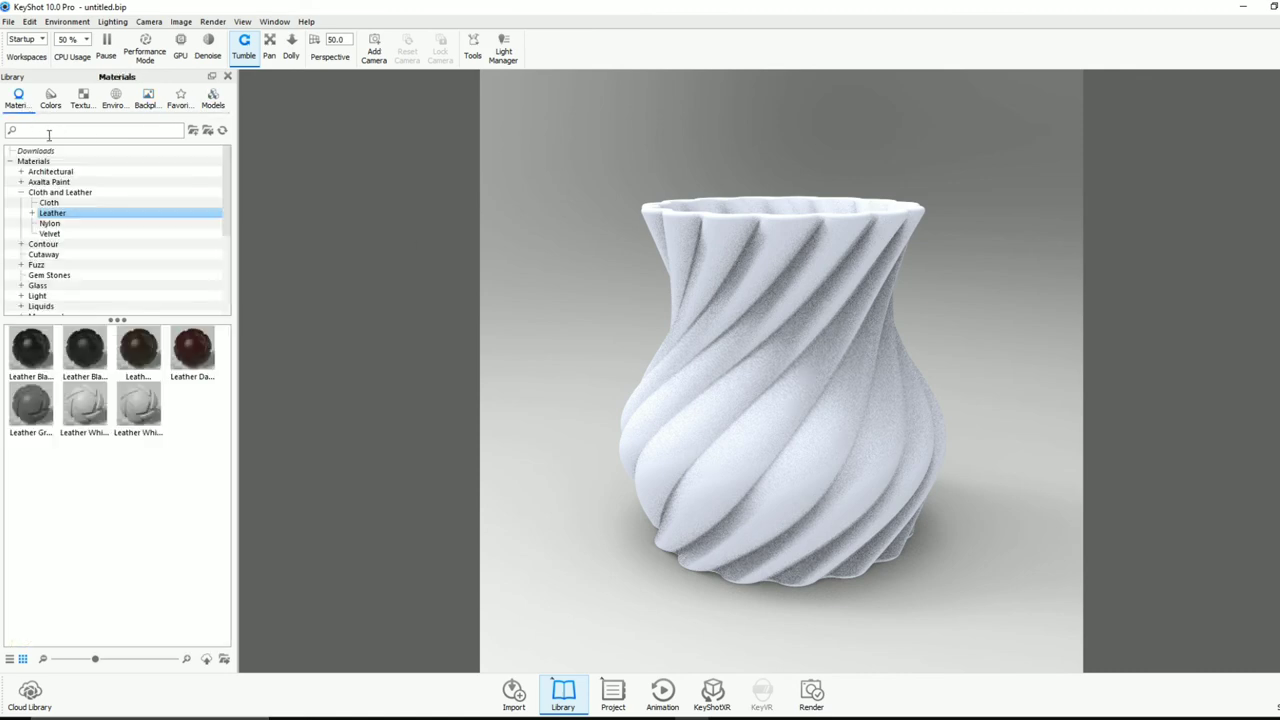
text(cer)
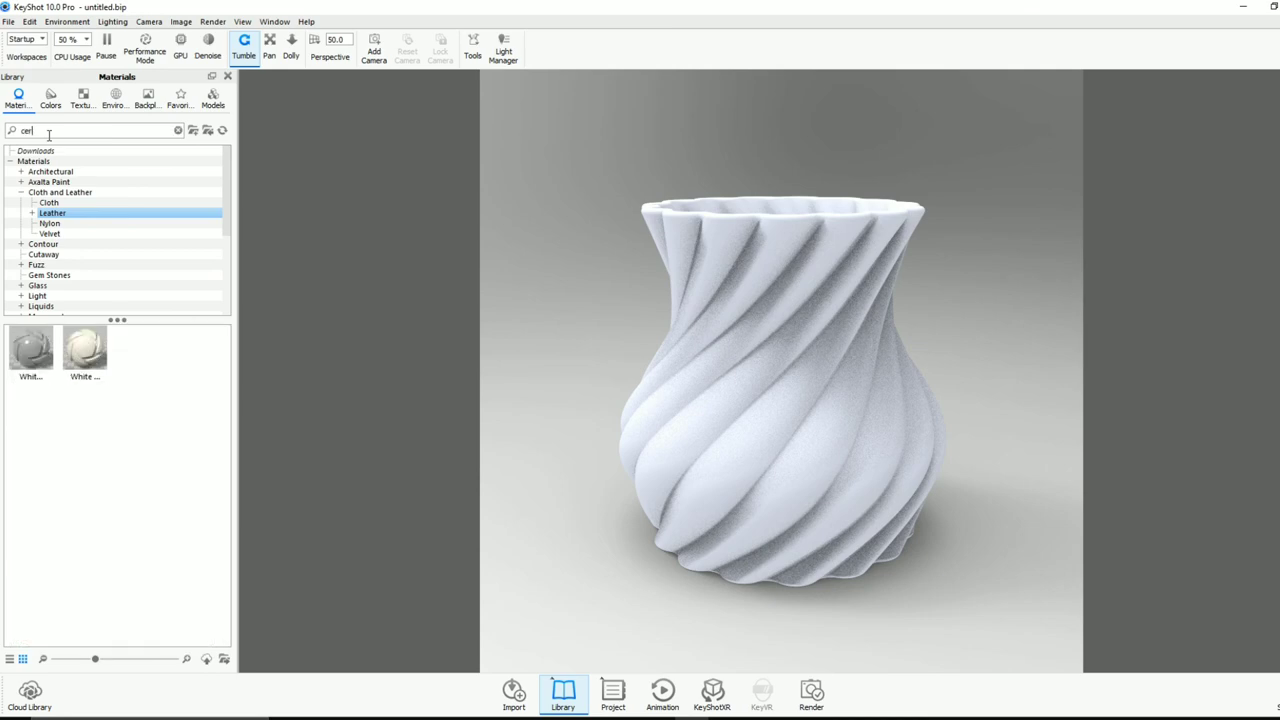
drag(85, 350, 691, 395)
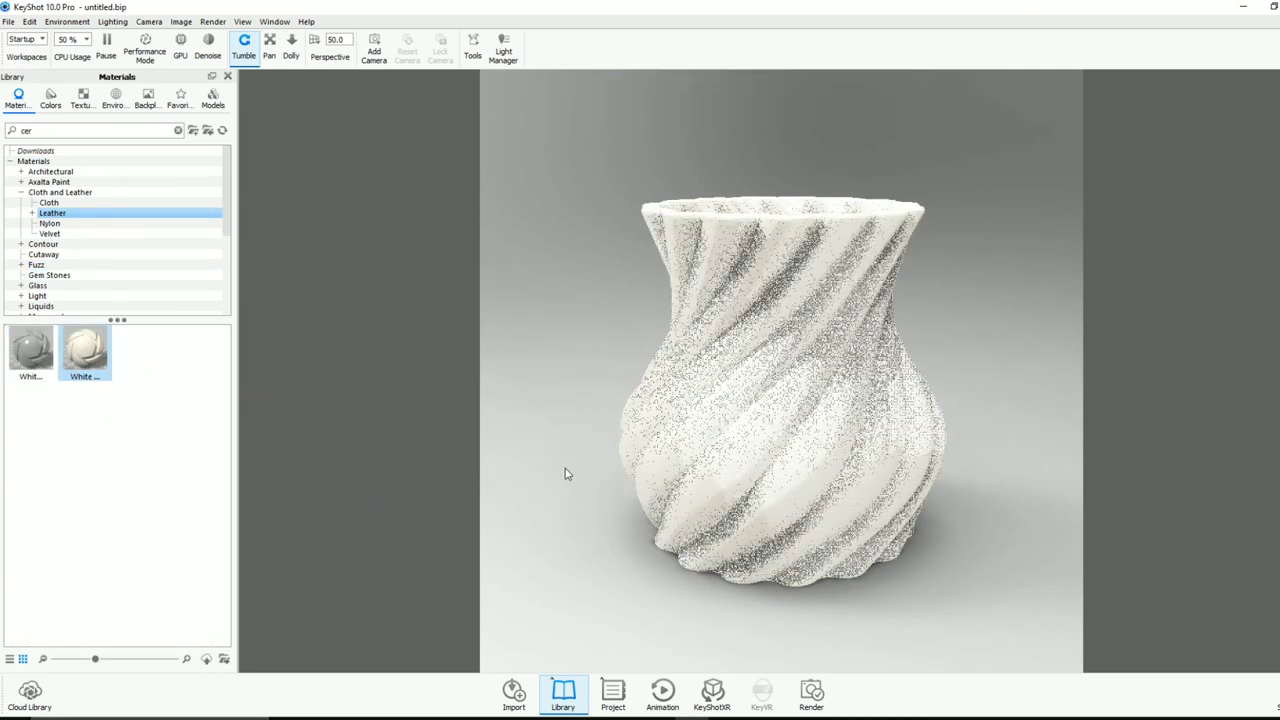
Step: Apply the Aversis_Bathroom_3k lighting environment to the scene
click(118, 100)
scroll(169, 554, down, 3)
mouse_move(166, 414)
mouse_down()
mouse_move(713, 440)
mouse_move(743, 500)
mouse_move(857, 494)
mouse_up()
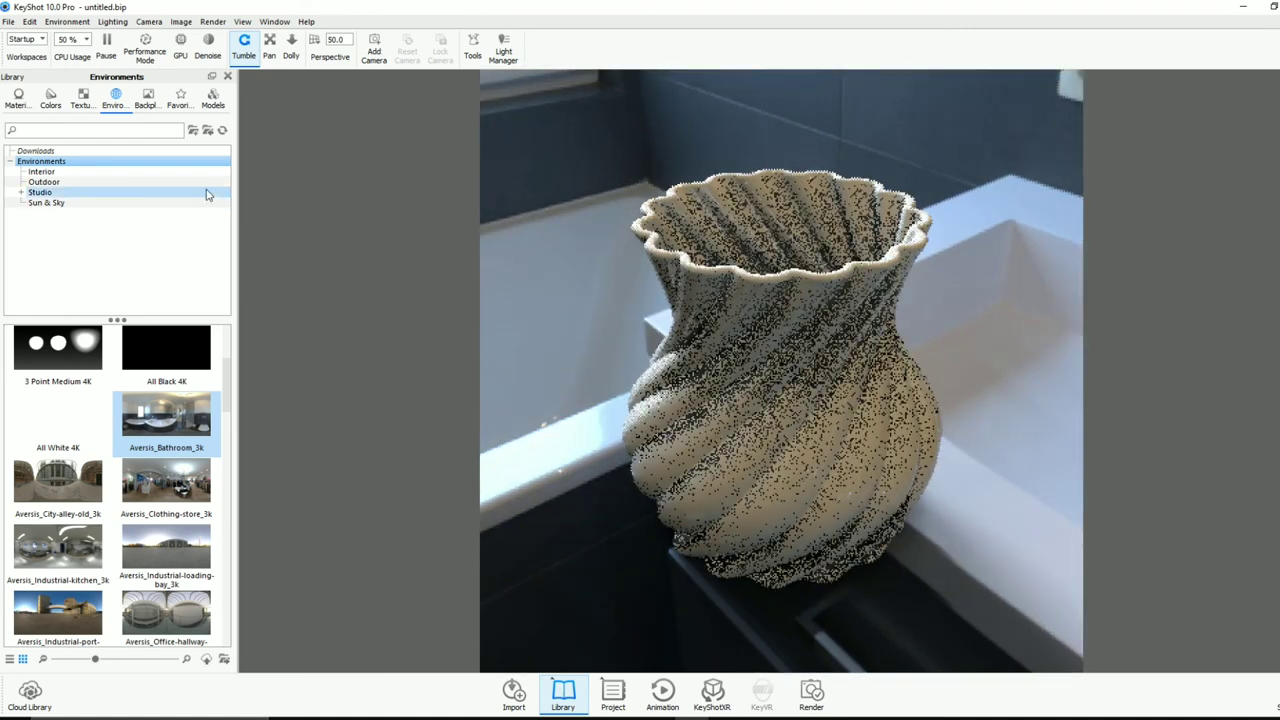
Step: Set the Kitchen Counter backplate behind the vase and angle the camera so it sits on the countertop
click(148, 97)
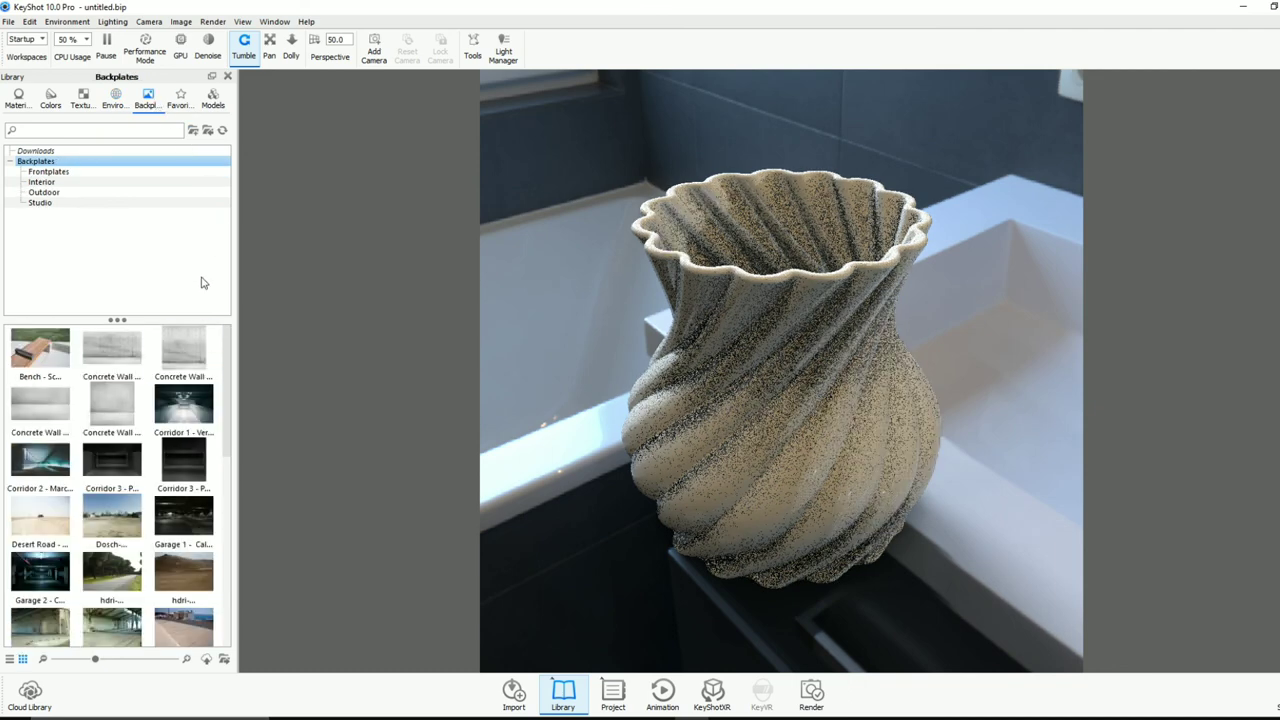
scroll(187, 525, down, 5)
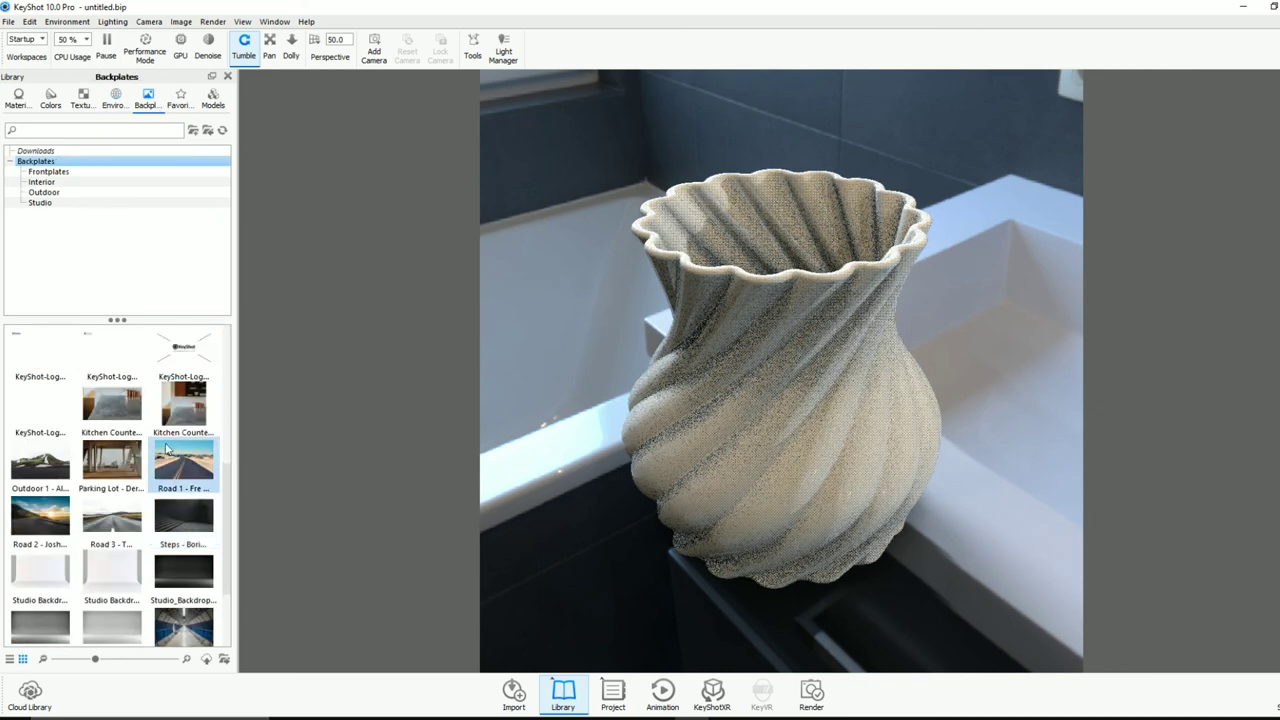
drag(183, 405, 478, 524)
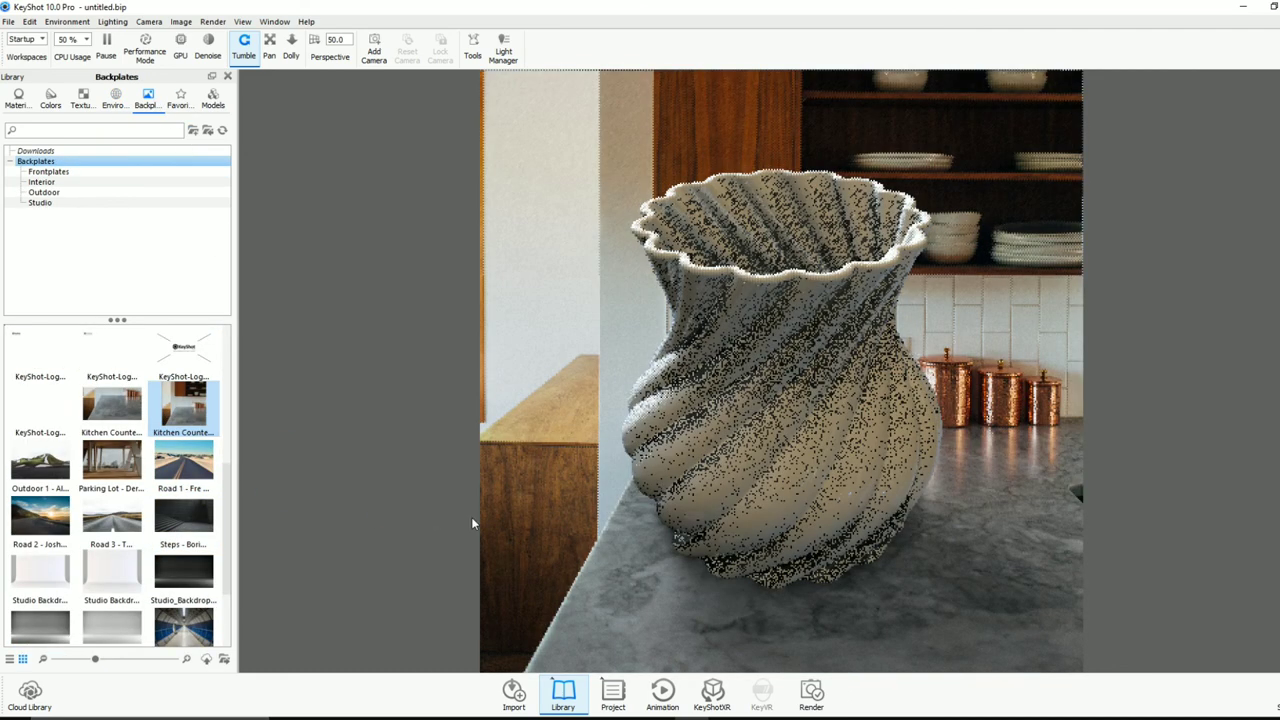
mouse_move(685, 488)
mouse_down()
mouse_move(847, 474)
mouse_move(809, 377)
mouse_move(808, 419)
mouse_move(783, 460)
mouse_move(854, 593)
mouse_move(883, 540)
mouse_move(845, 547)
mouse_move(827, 461)
mouse_move(838, 439)
mouse_move(851, 490)
mouse_up()
scroll(829, 463, down, 2)
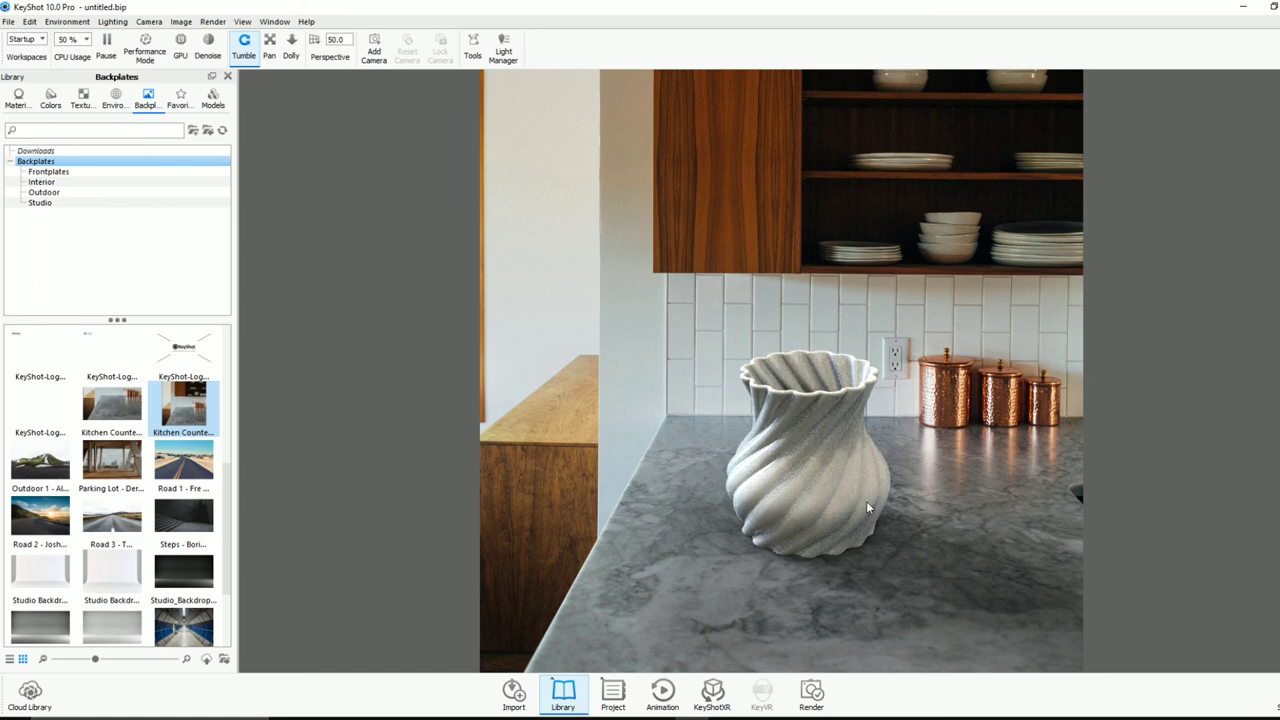
drag(866, 493, 852, 535)
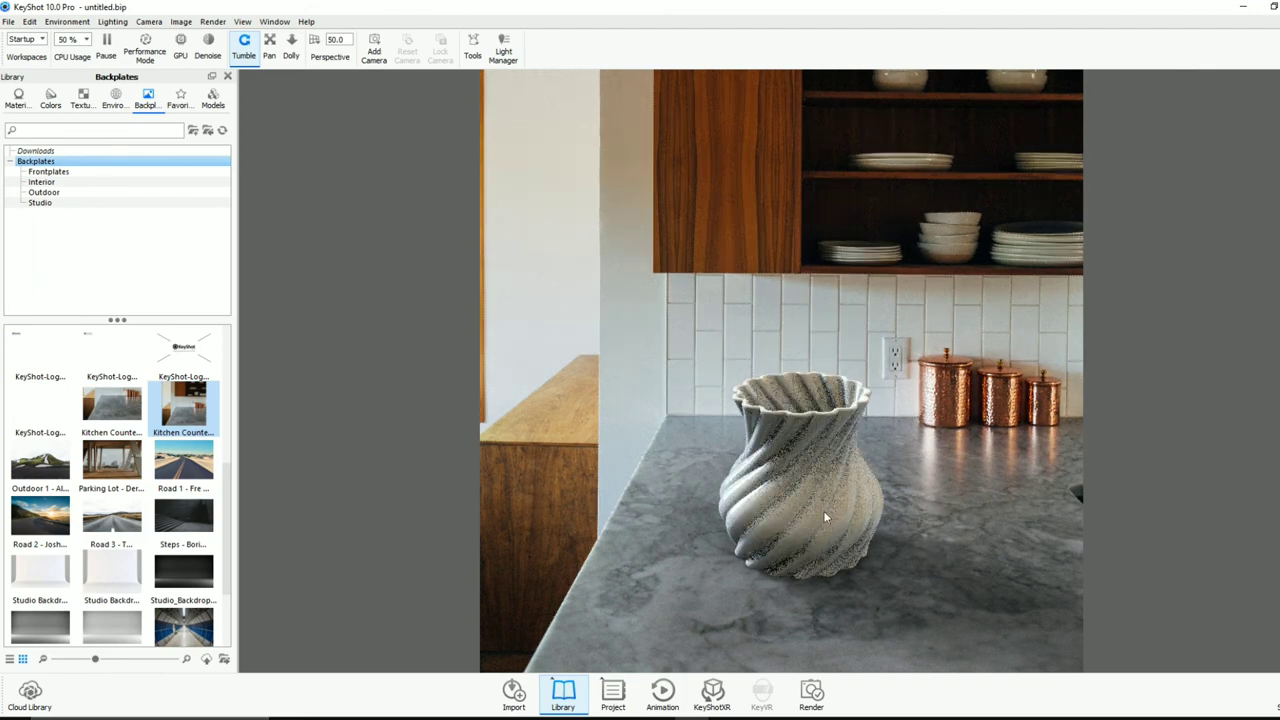
mouse_move(823, 510)
mouse_down()
mouse_move(864, 480)
mouse_move(857, 518)
mouse_up()
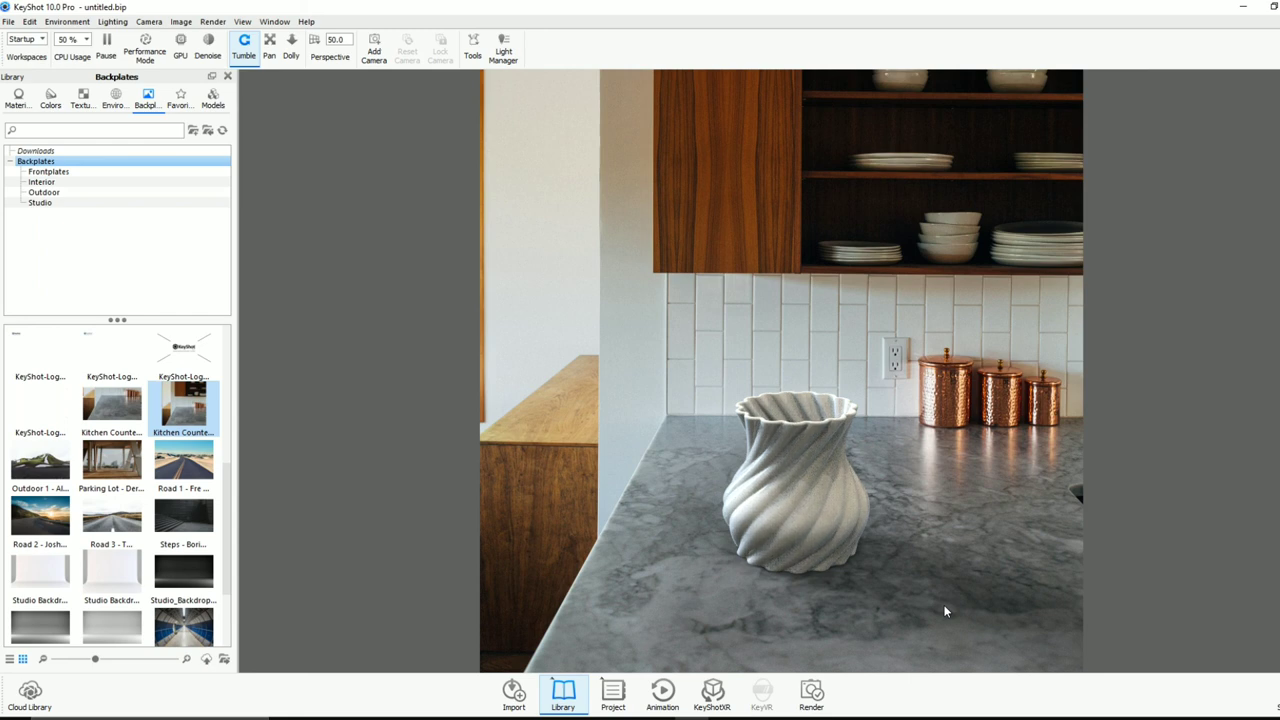
Step: Start a 2560 x 2560 still render and zoom and pan the output window while it renders
click(808, 698)
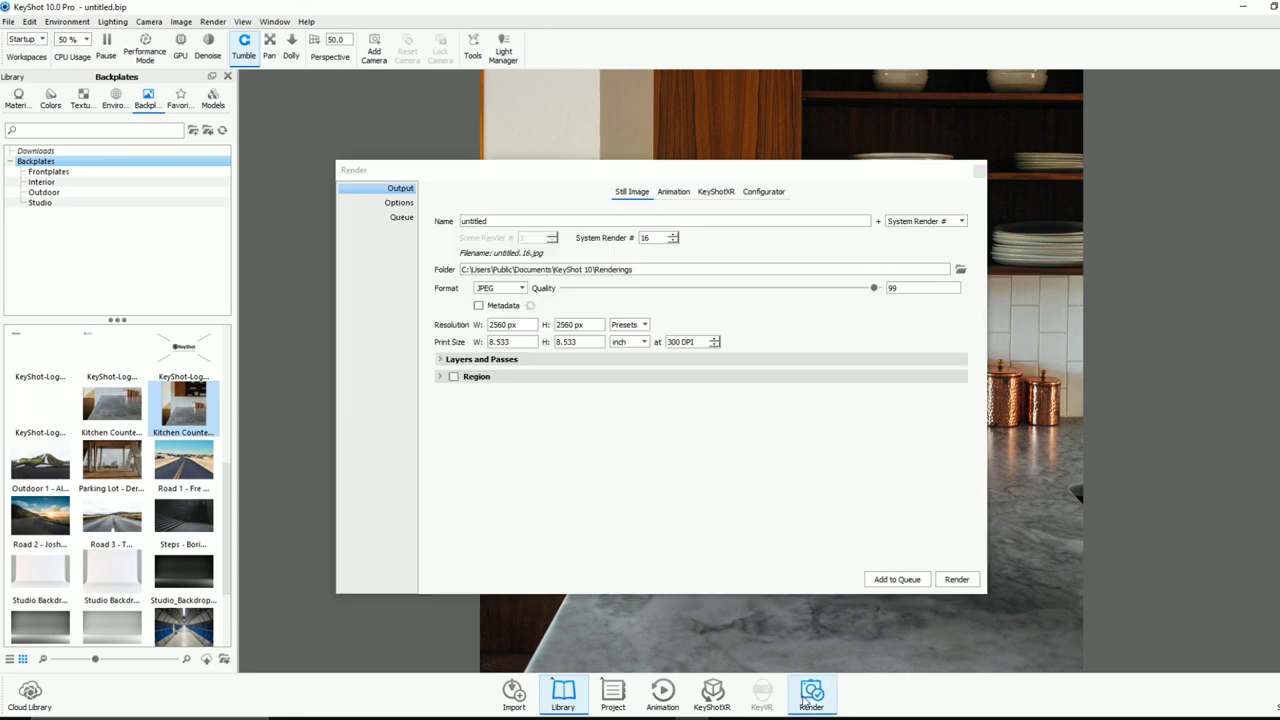
click(632, 325)
click(649, 372)
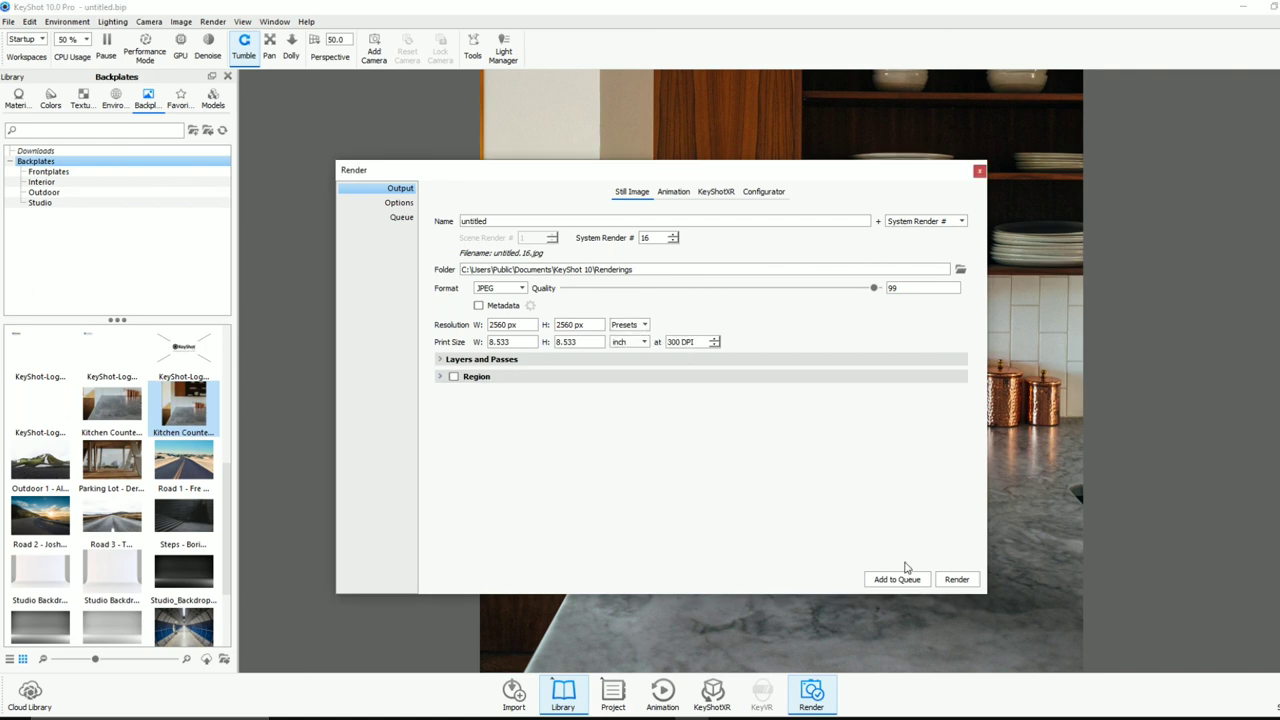
click(956, 582)
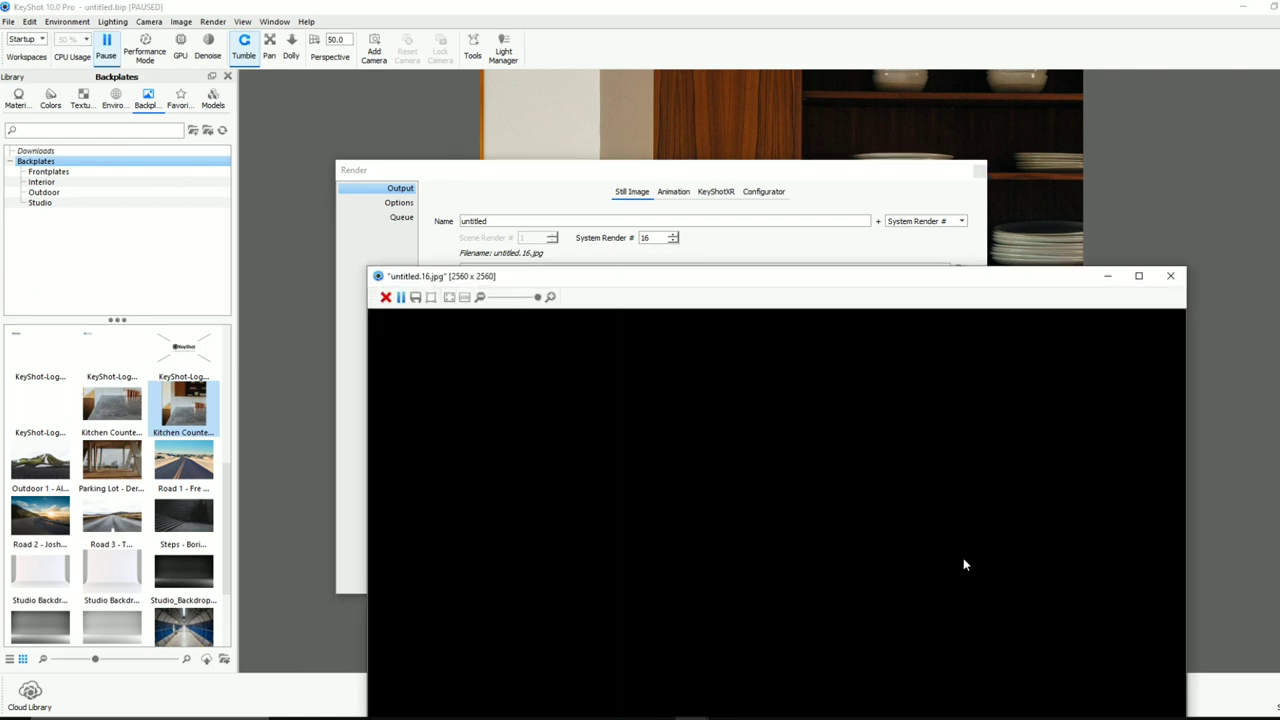
mouse_move(971, 294)
mouse_down()
mouse_move(943, 85)
mouse_move(913, 37)
mouse_move(919, 61)
mouse_up()
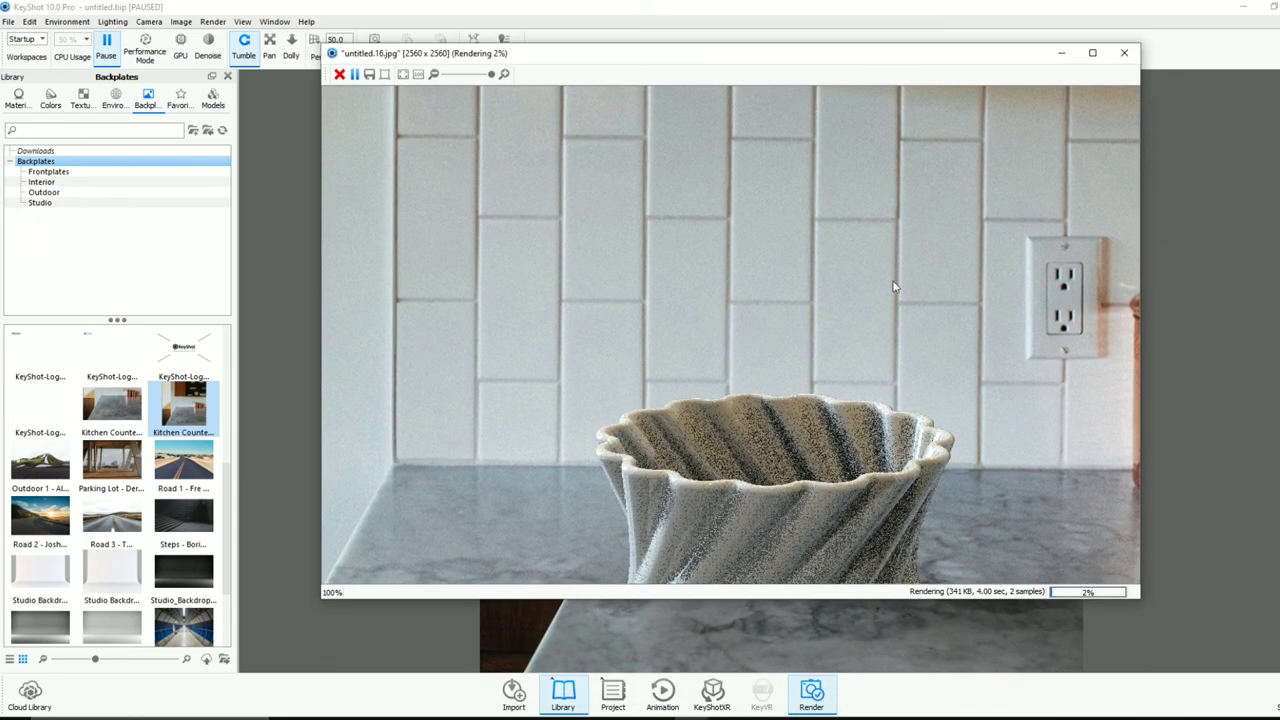
scroll(863, 328, down, 3)
scroll(863, 328, down, 2)
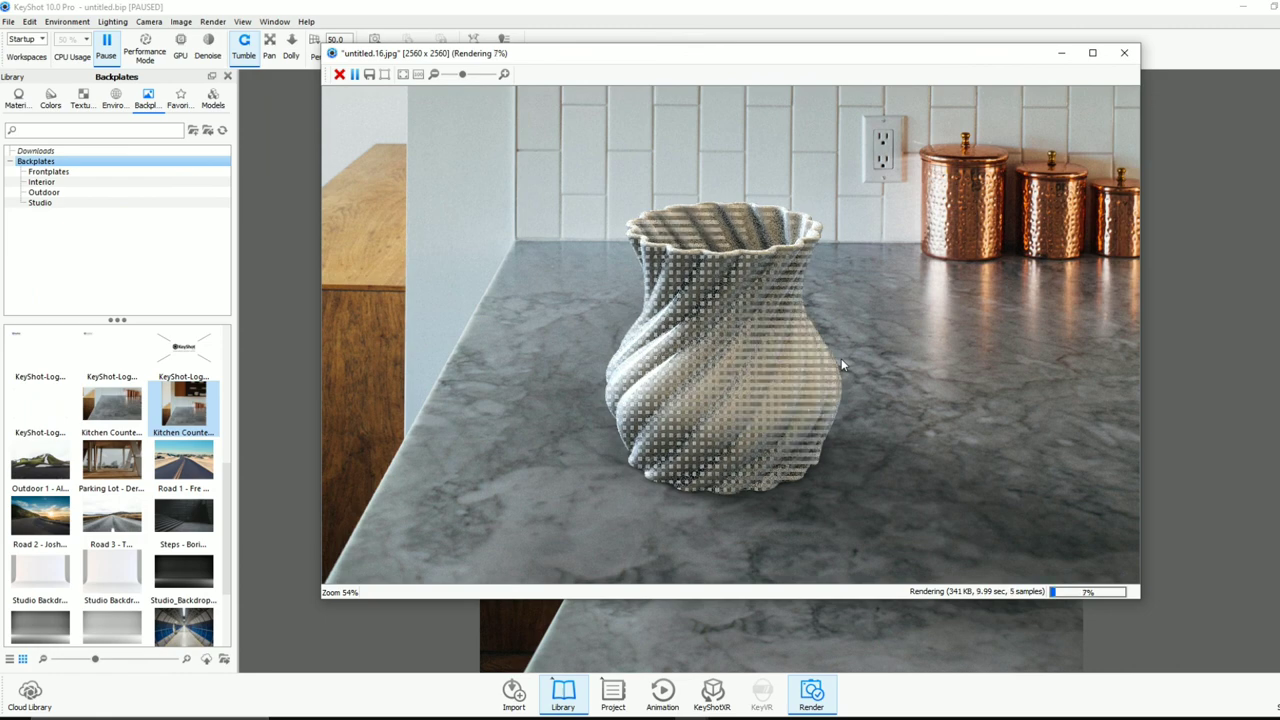
scroll(858, 370, down, 4)
scroll(880, 300, down, 1)
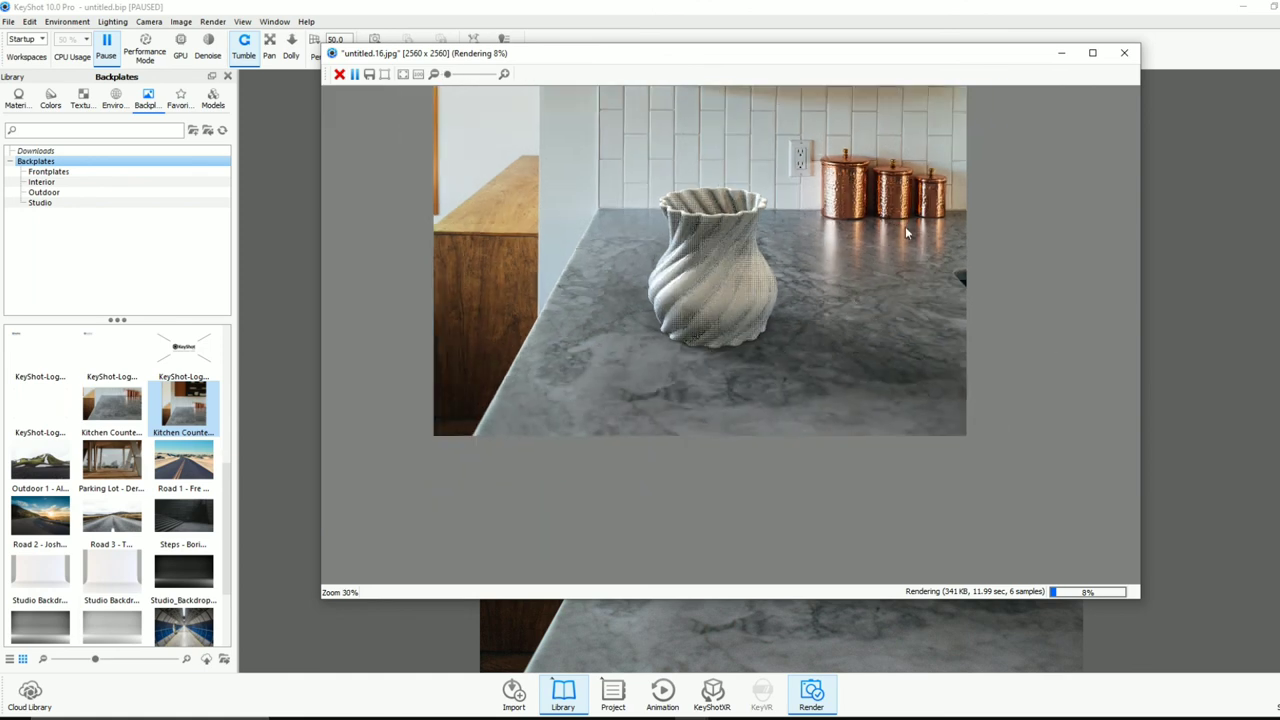
drag(907, 233, 893, 315)
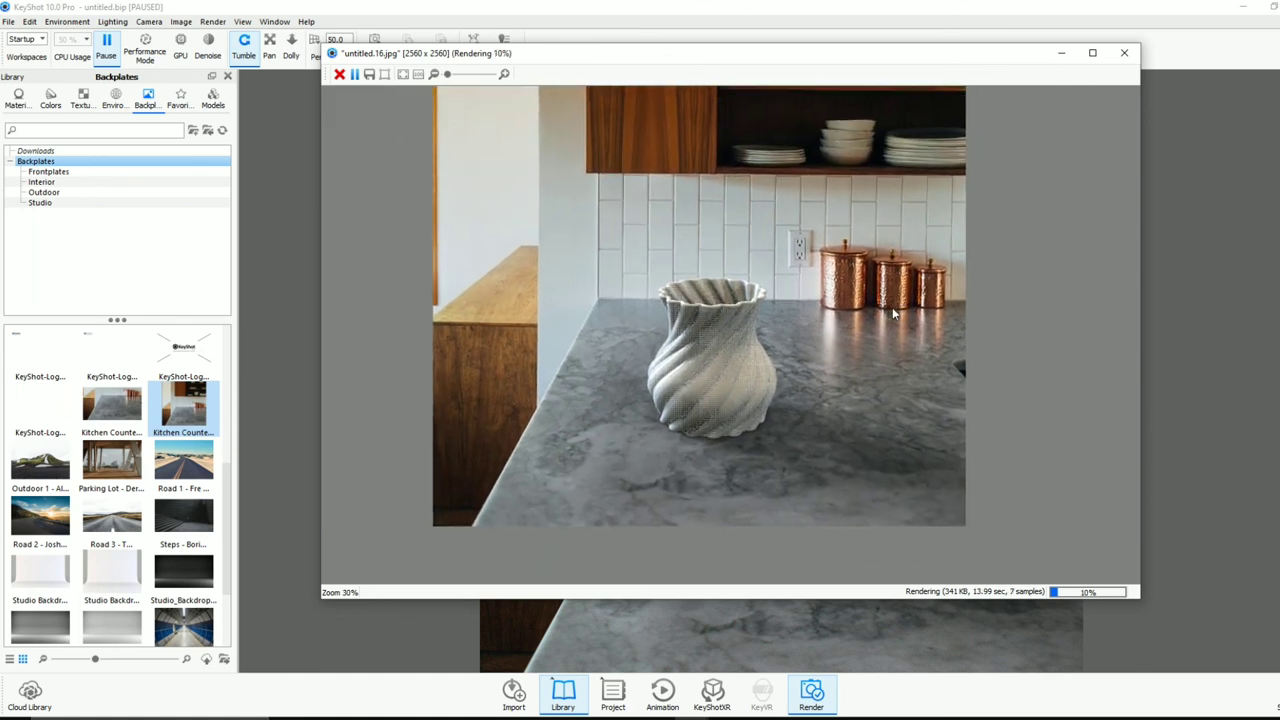